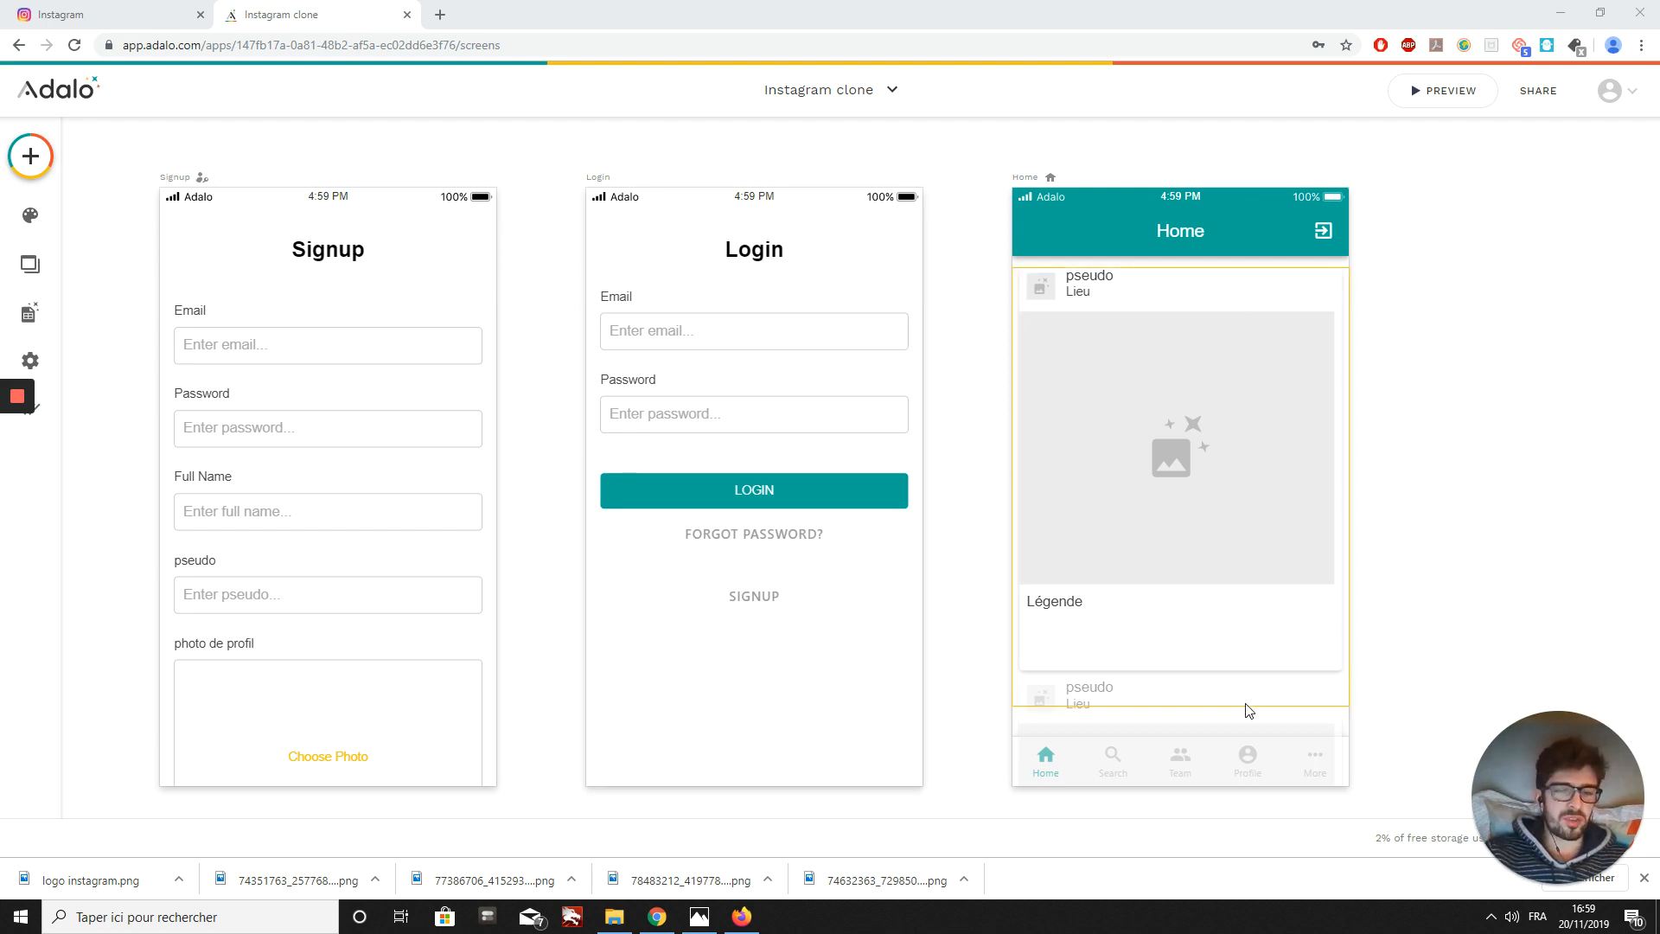
# - Clear the text labels of the first and second tabs in the Home screen's tab bar, leaving their icons
pyautogui.click(1140, 773)
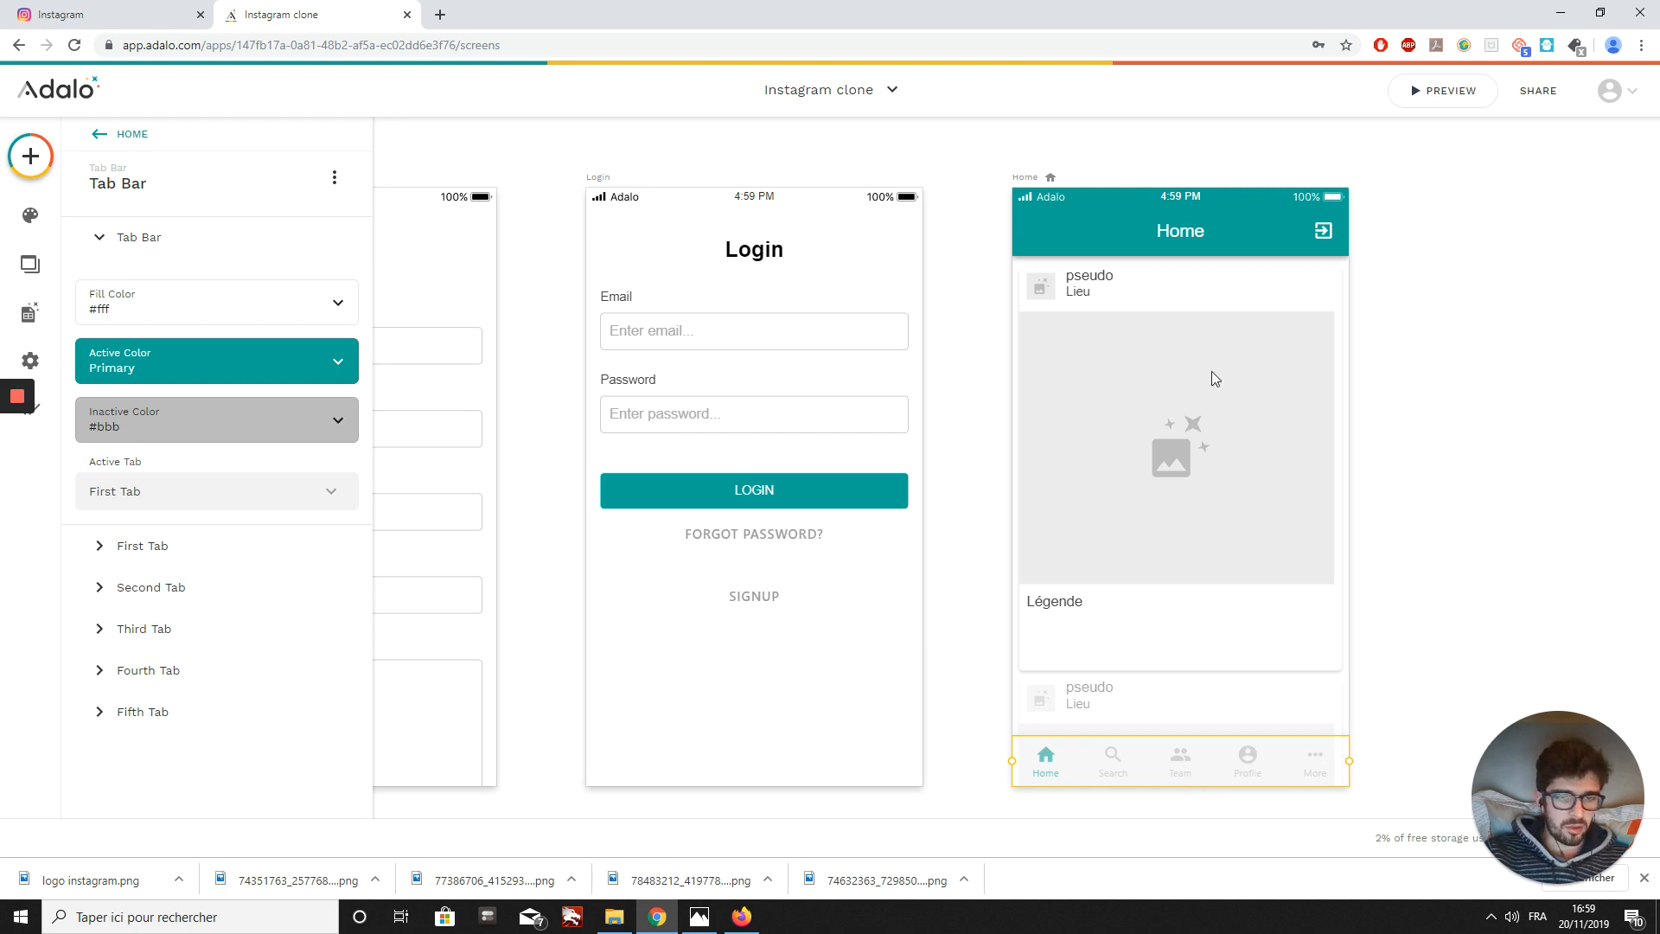
pyautogui.click(136, 550)
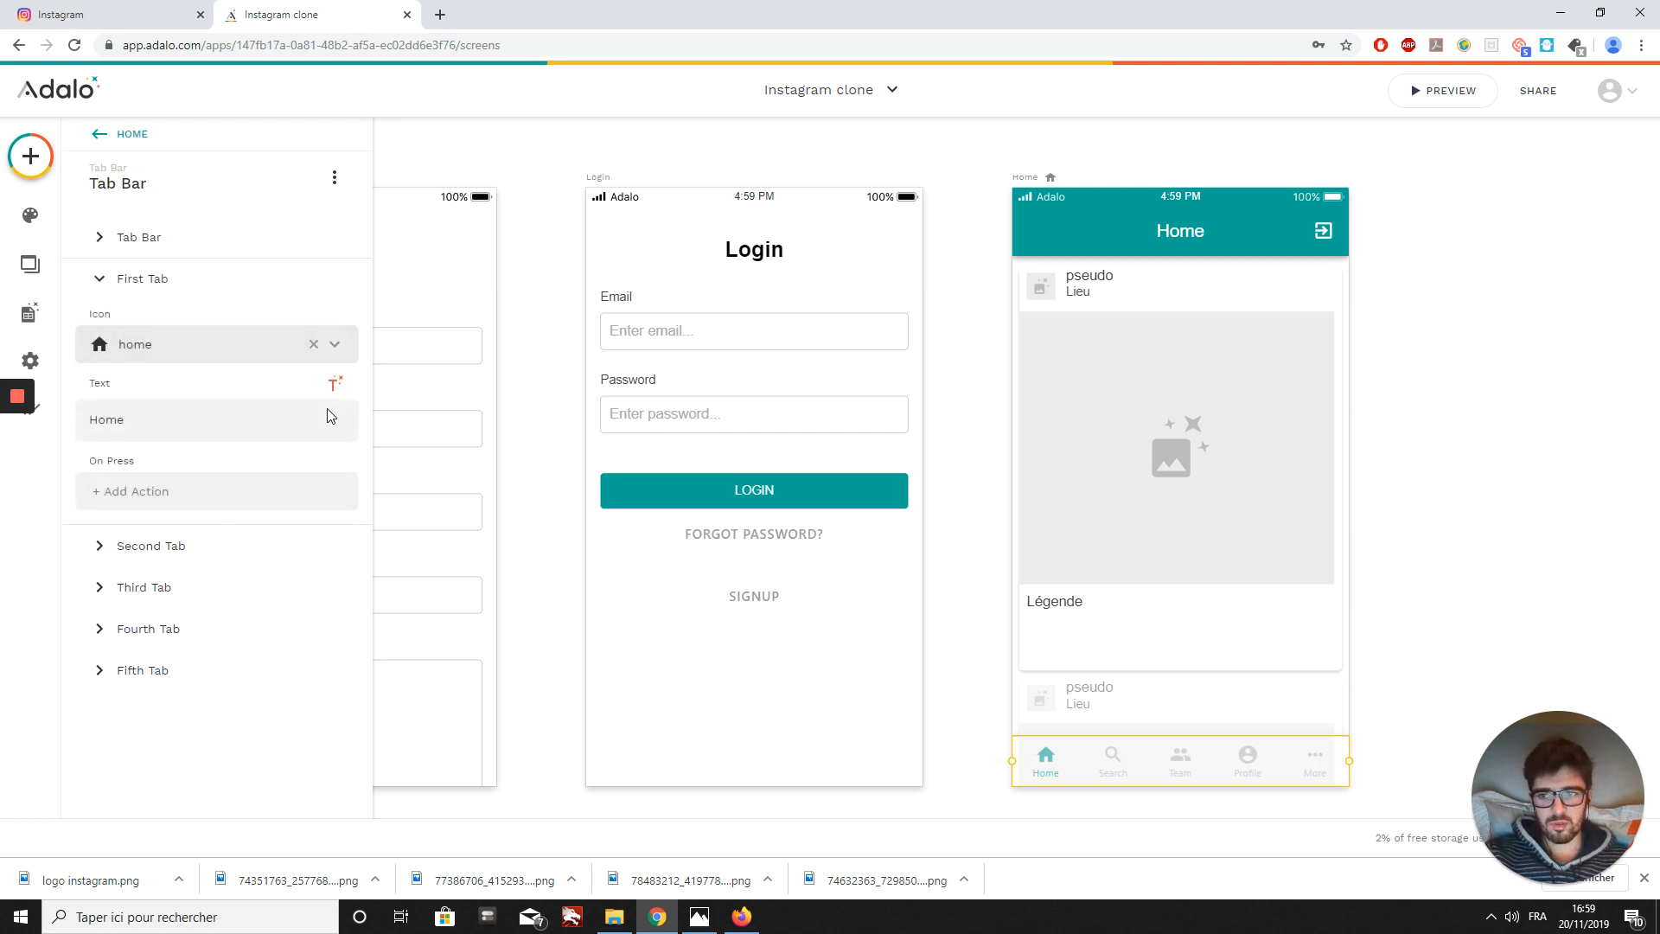
pyautogui.doubleClick(139, 419)
pyautogui.press('BackSpace')
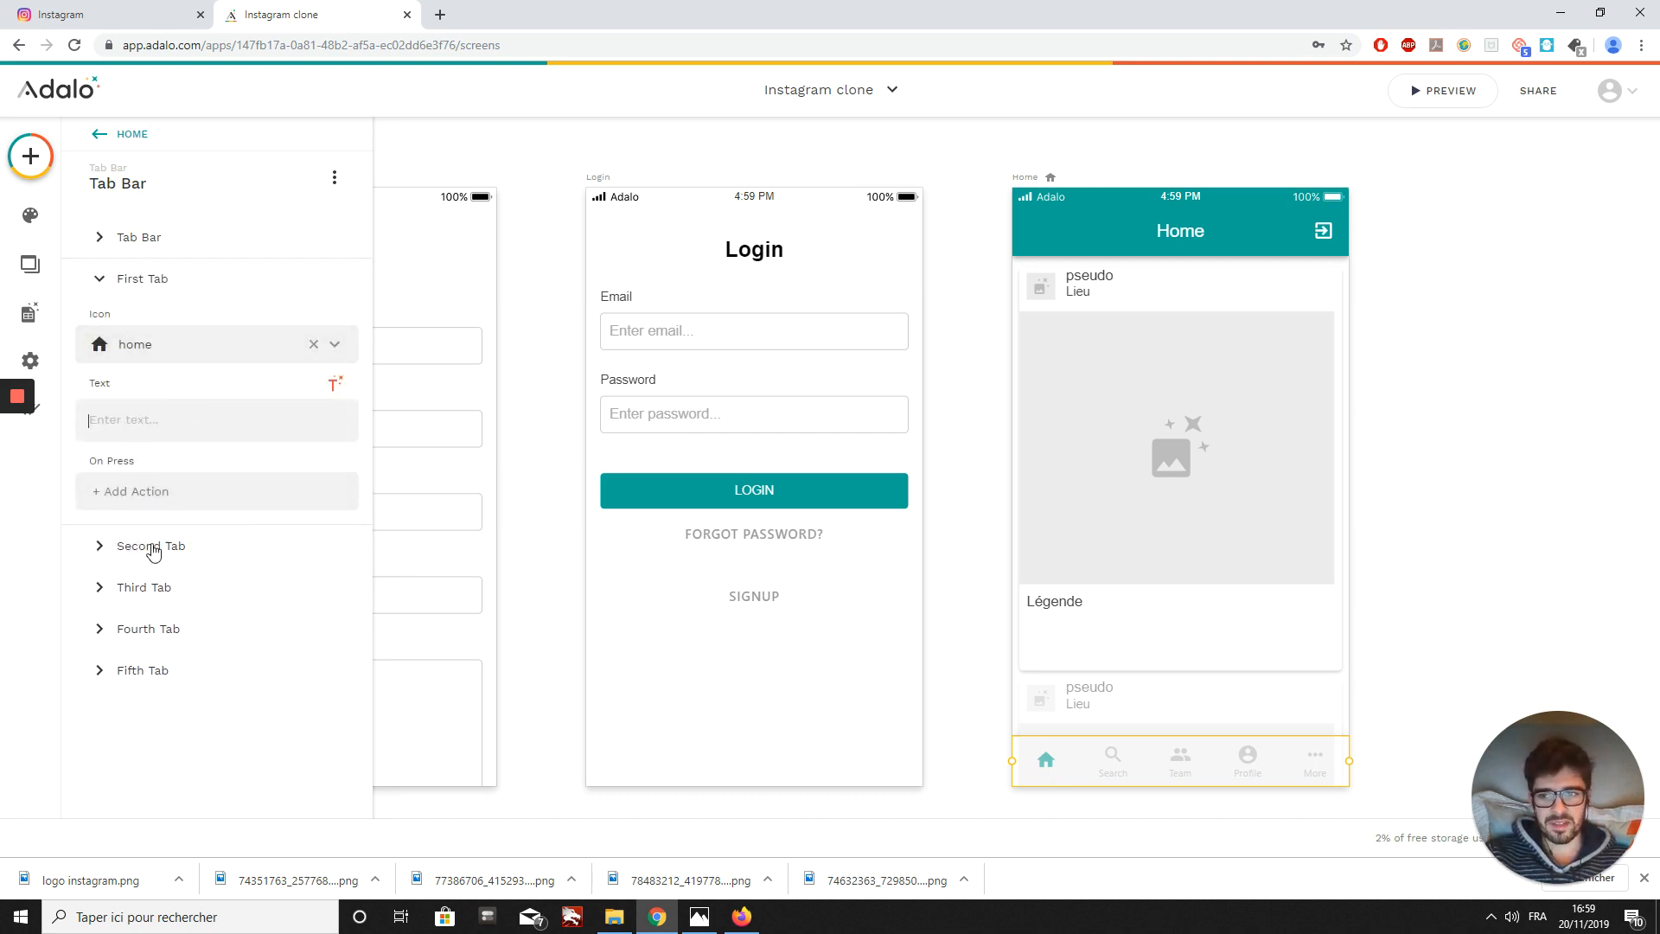
pyautogui.click(153, 555)
pyautogui.click(151, 461)
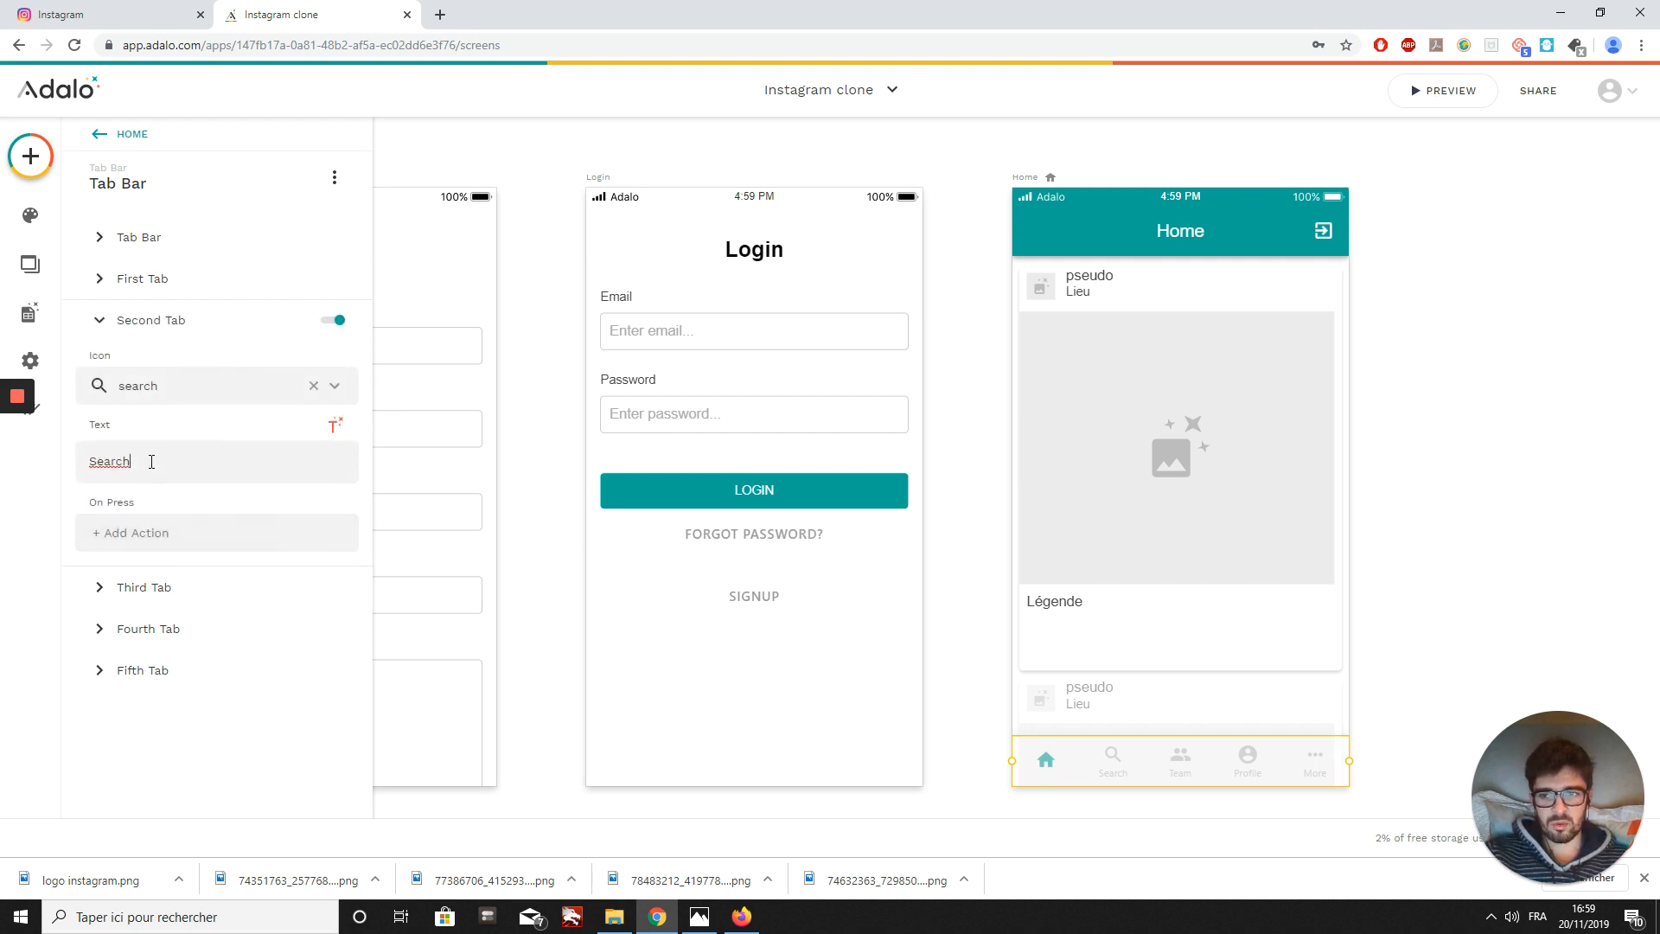
pyautogui.press('BackSpace')
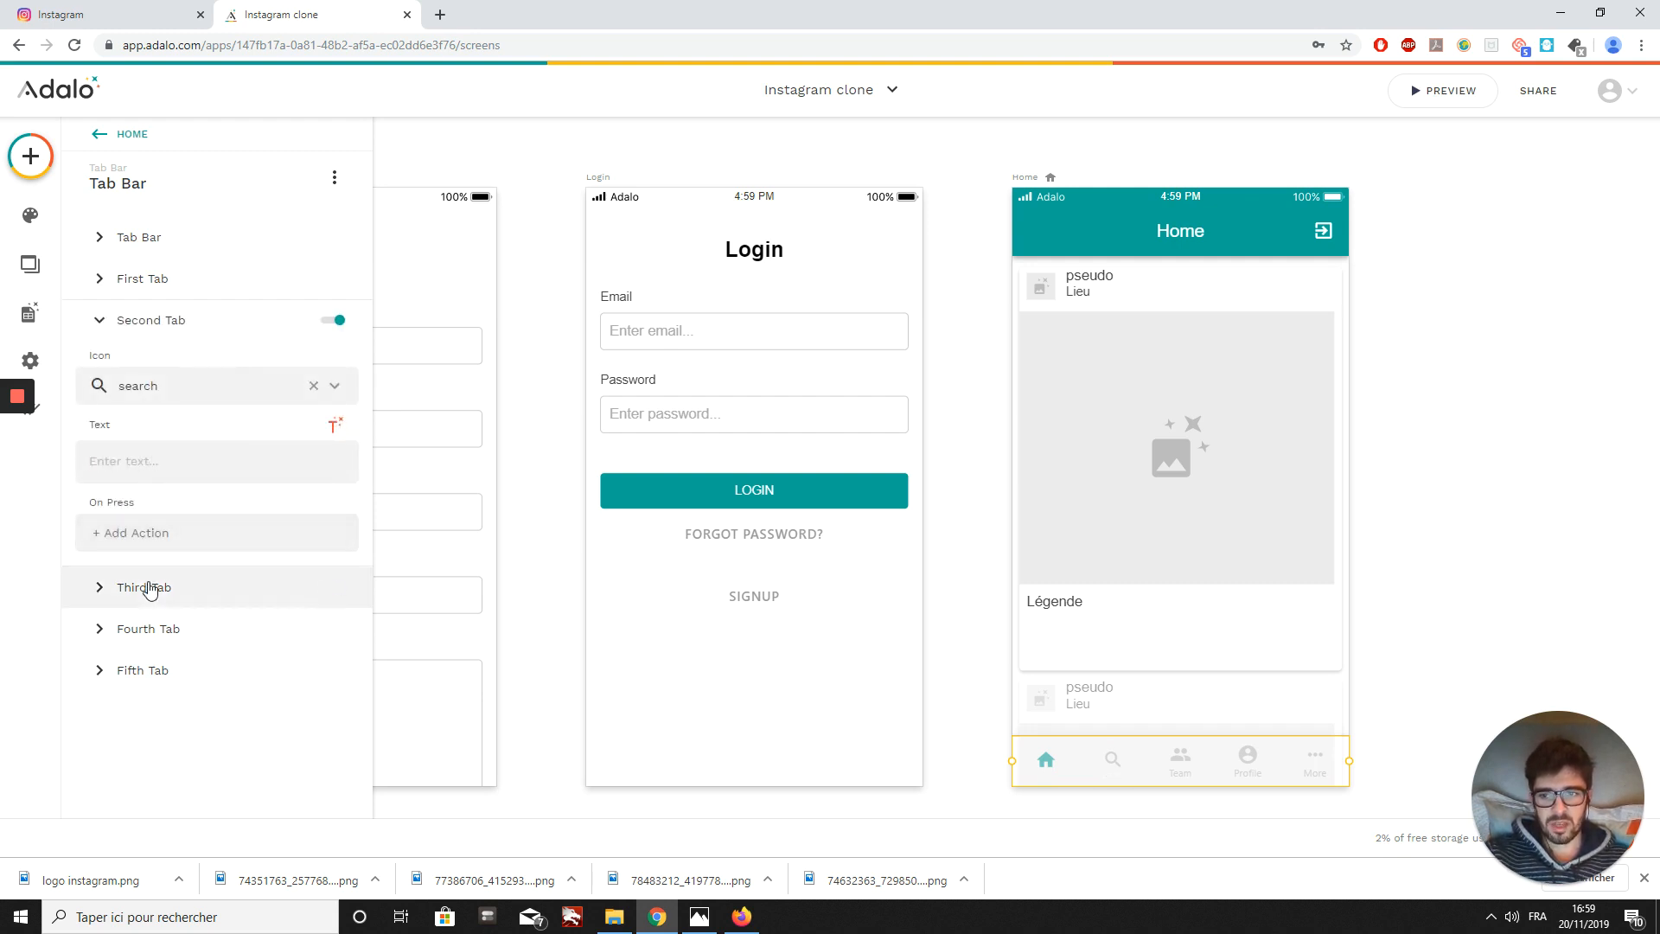
# - Clear the text labels of the third, fourth and fifth tabs in the Home screen's tab bar
pyautogui.click(142, 587)
pyautogui.press('BackSpace')
pyautogui.press('BackSpace')
pyautogui.press('BackSpace')
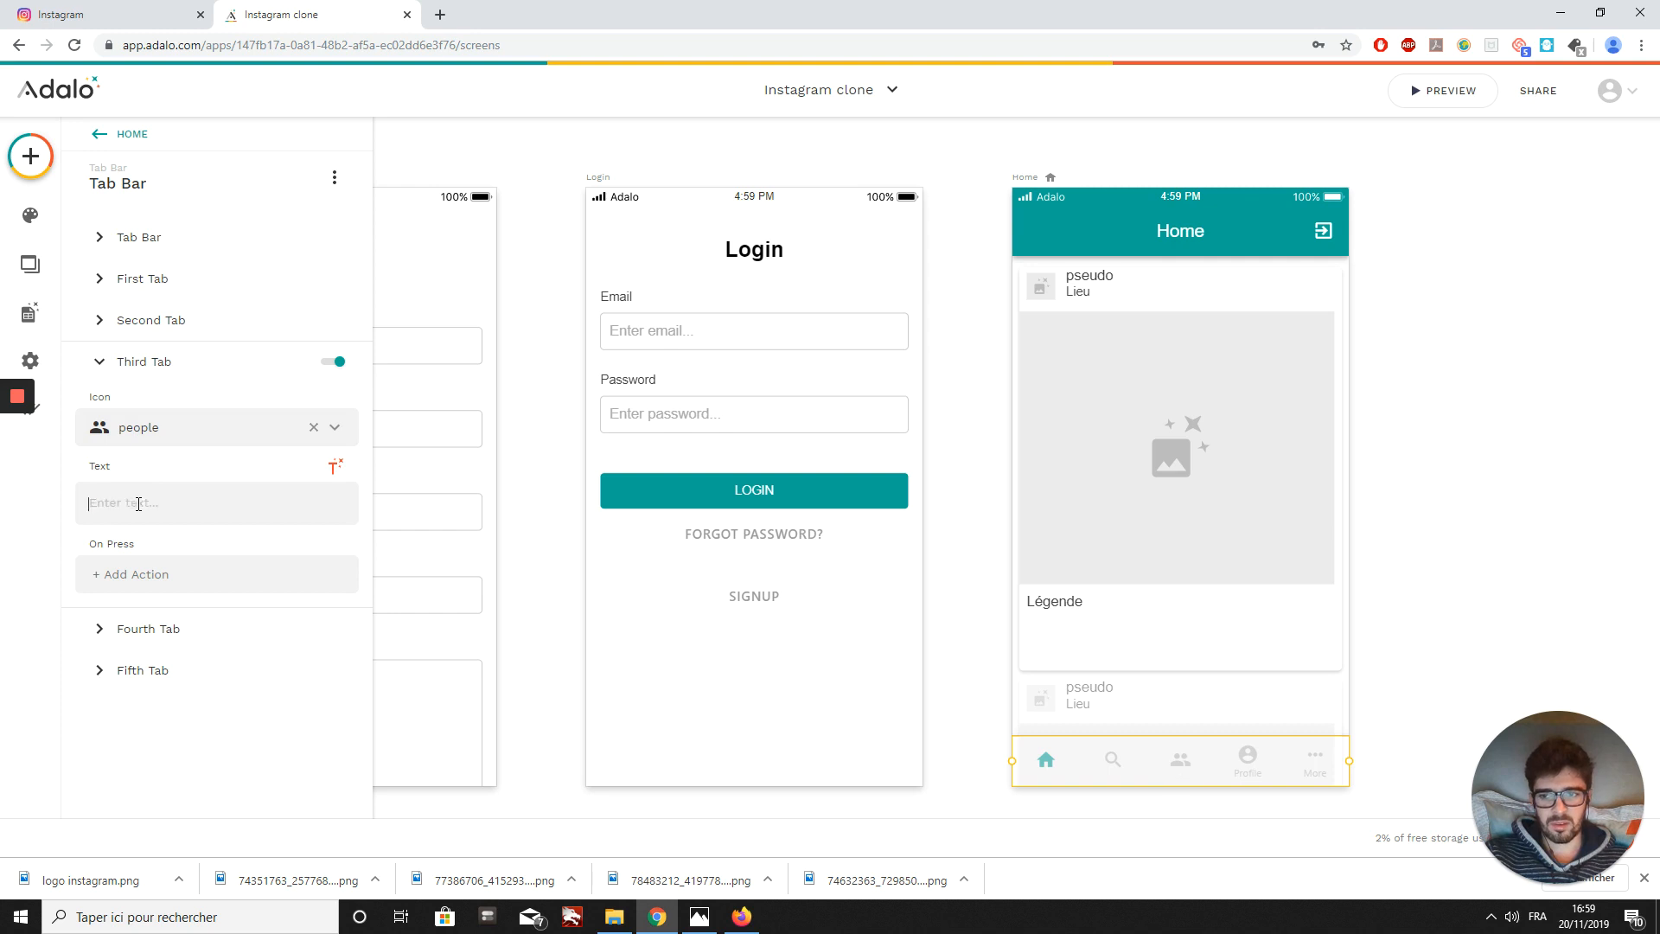
pyautogui.click(147, 629)
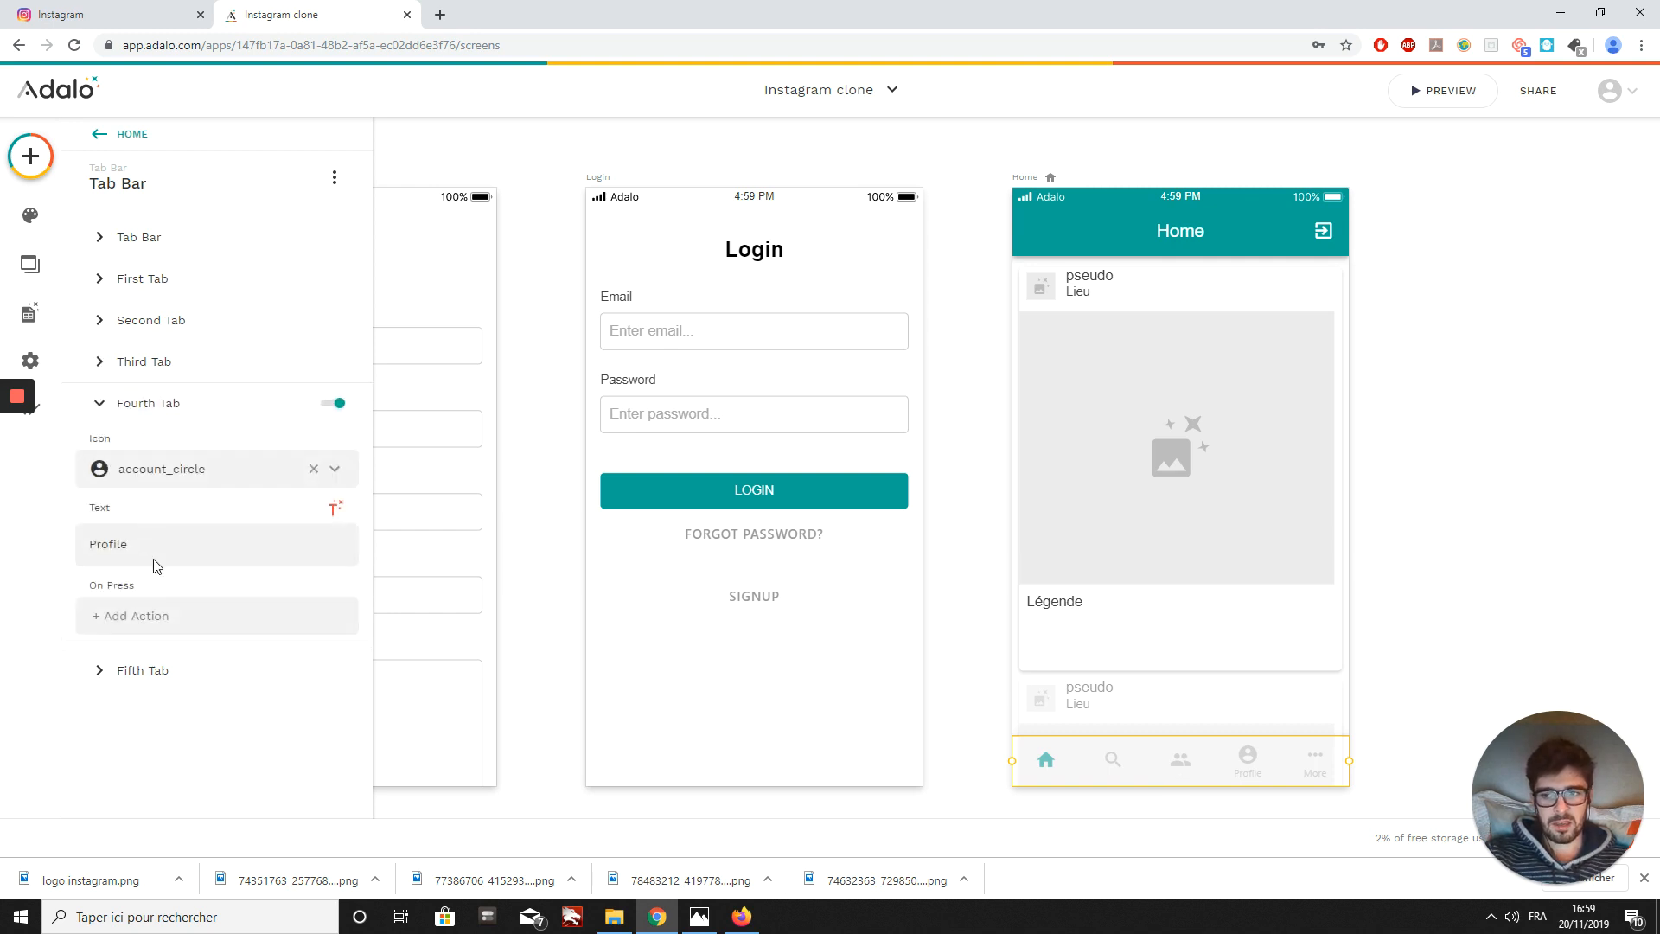
pyautogui.press('BackSpace')
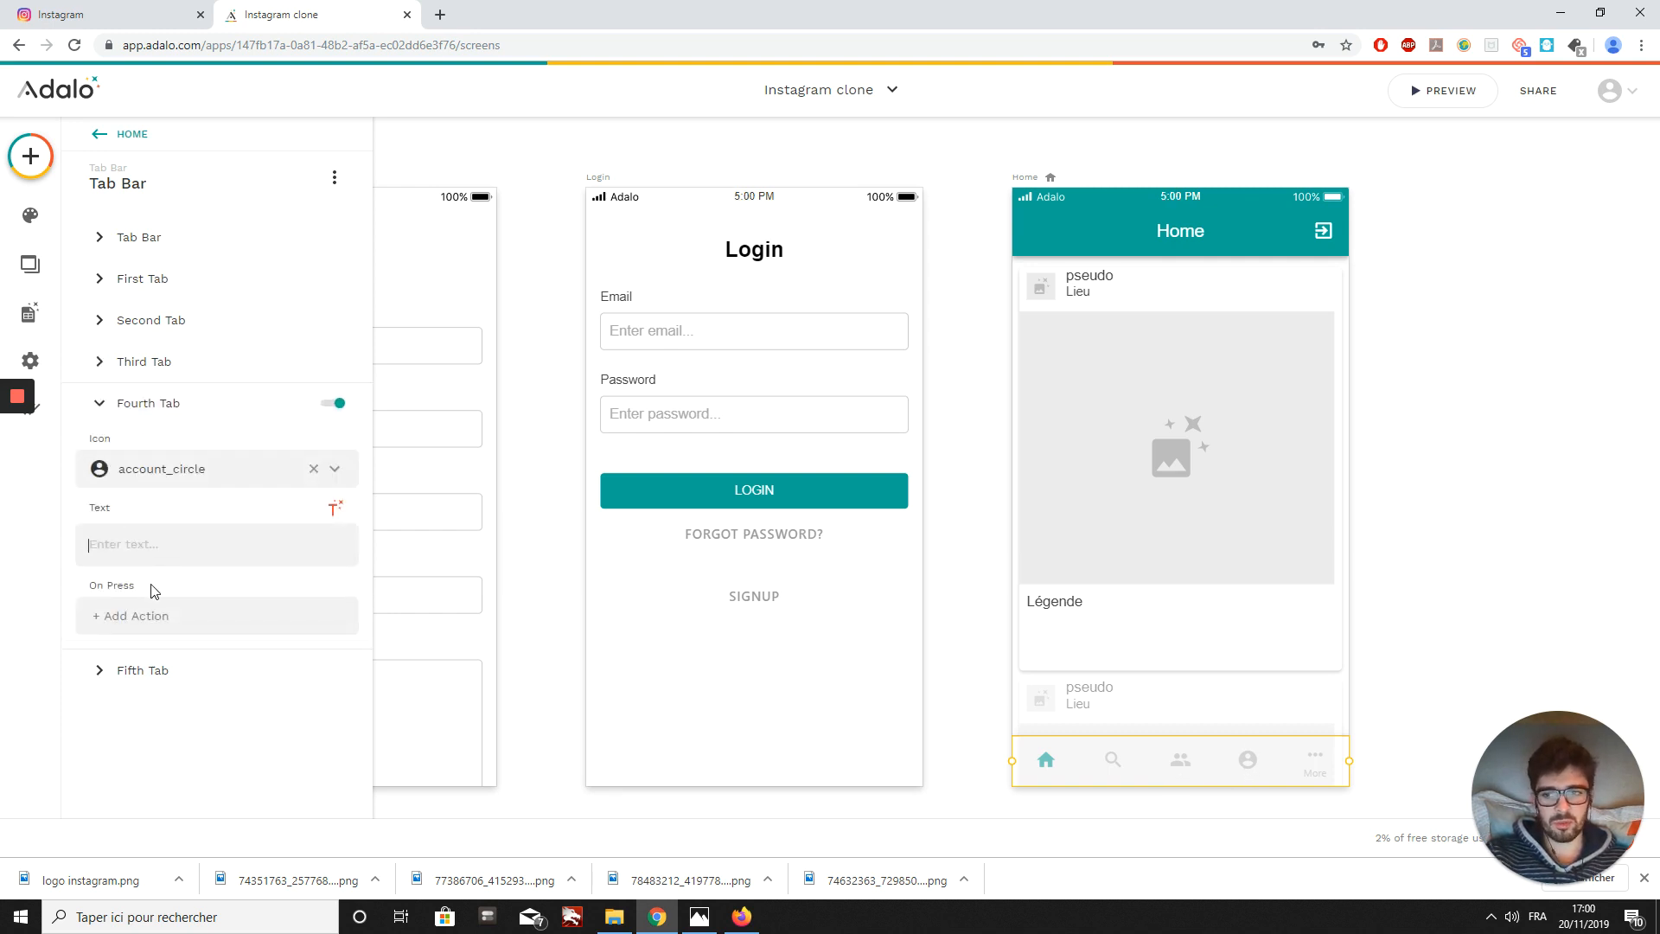
pyautogui.click(141, 669)
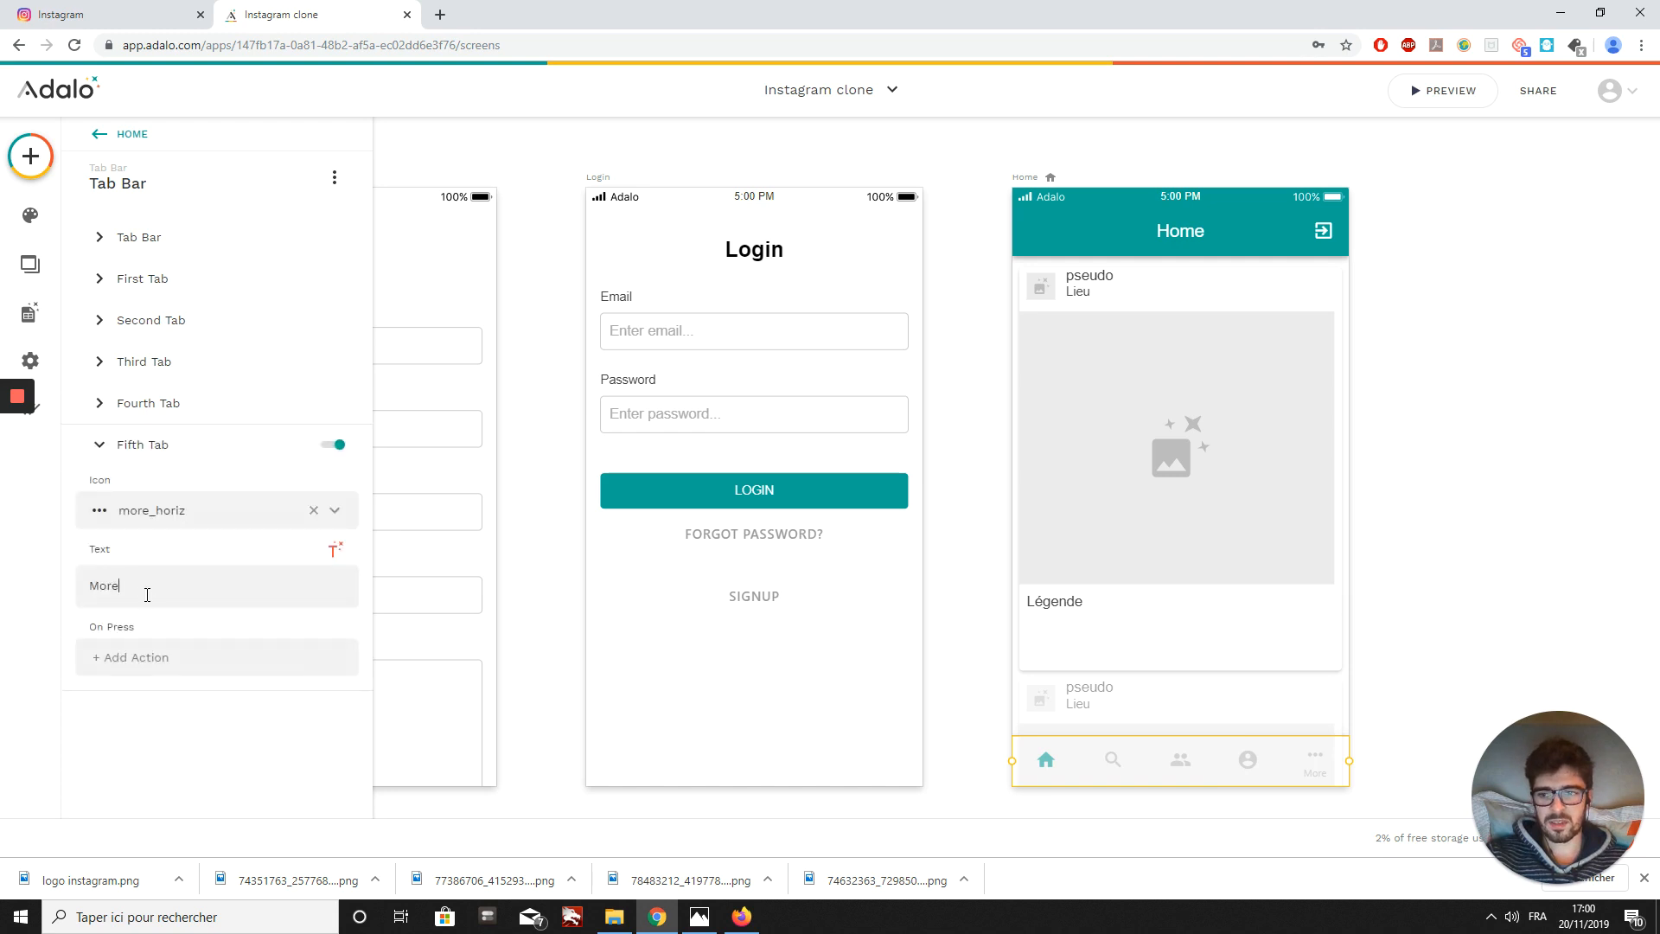
pyautogui.press('BackSpace')
pyautogui.press('BackSpace')
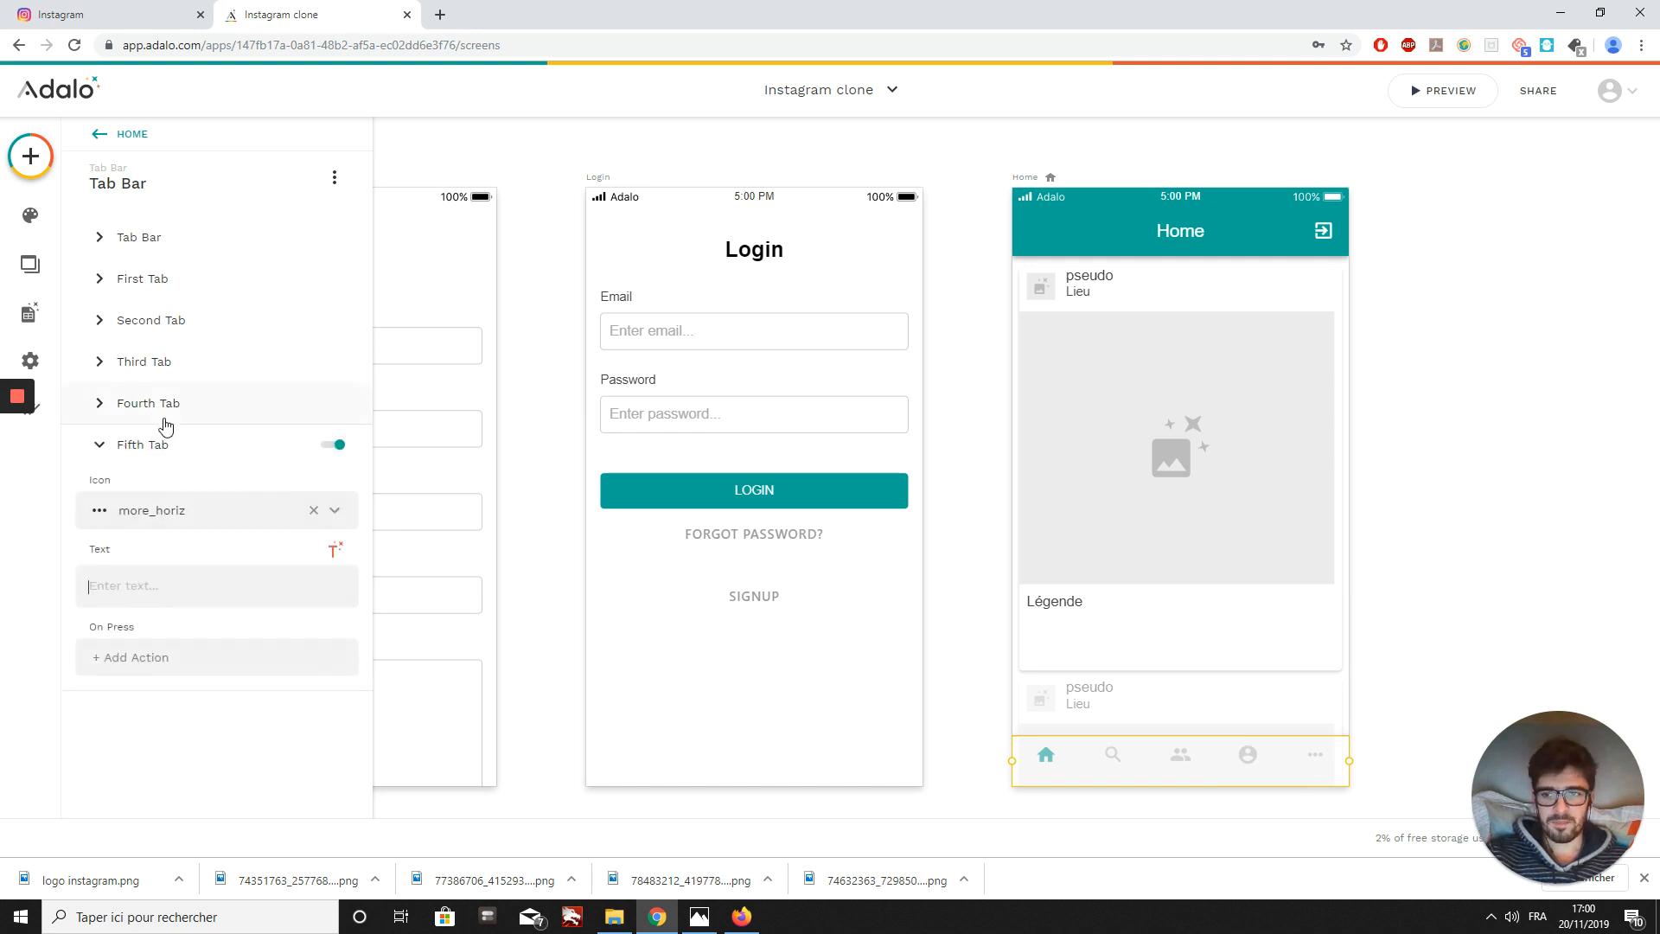
# - Switch to Photos and examine the navigation bar icons in the reference image "1 insta home.png"
pyautogui.click(700, 917)
pyautogui.click(17, 474)
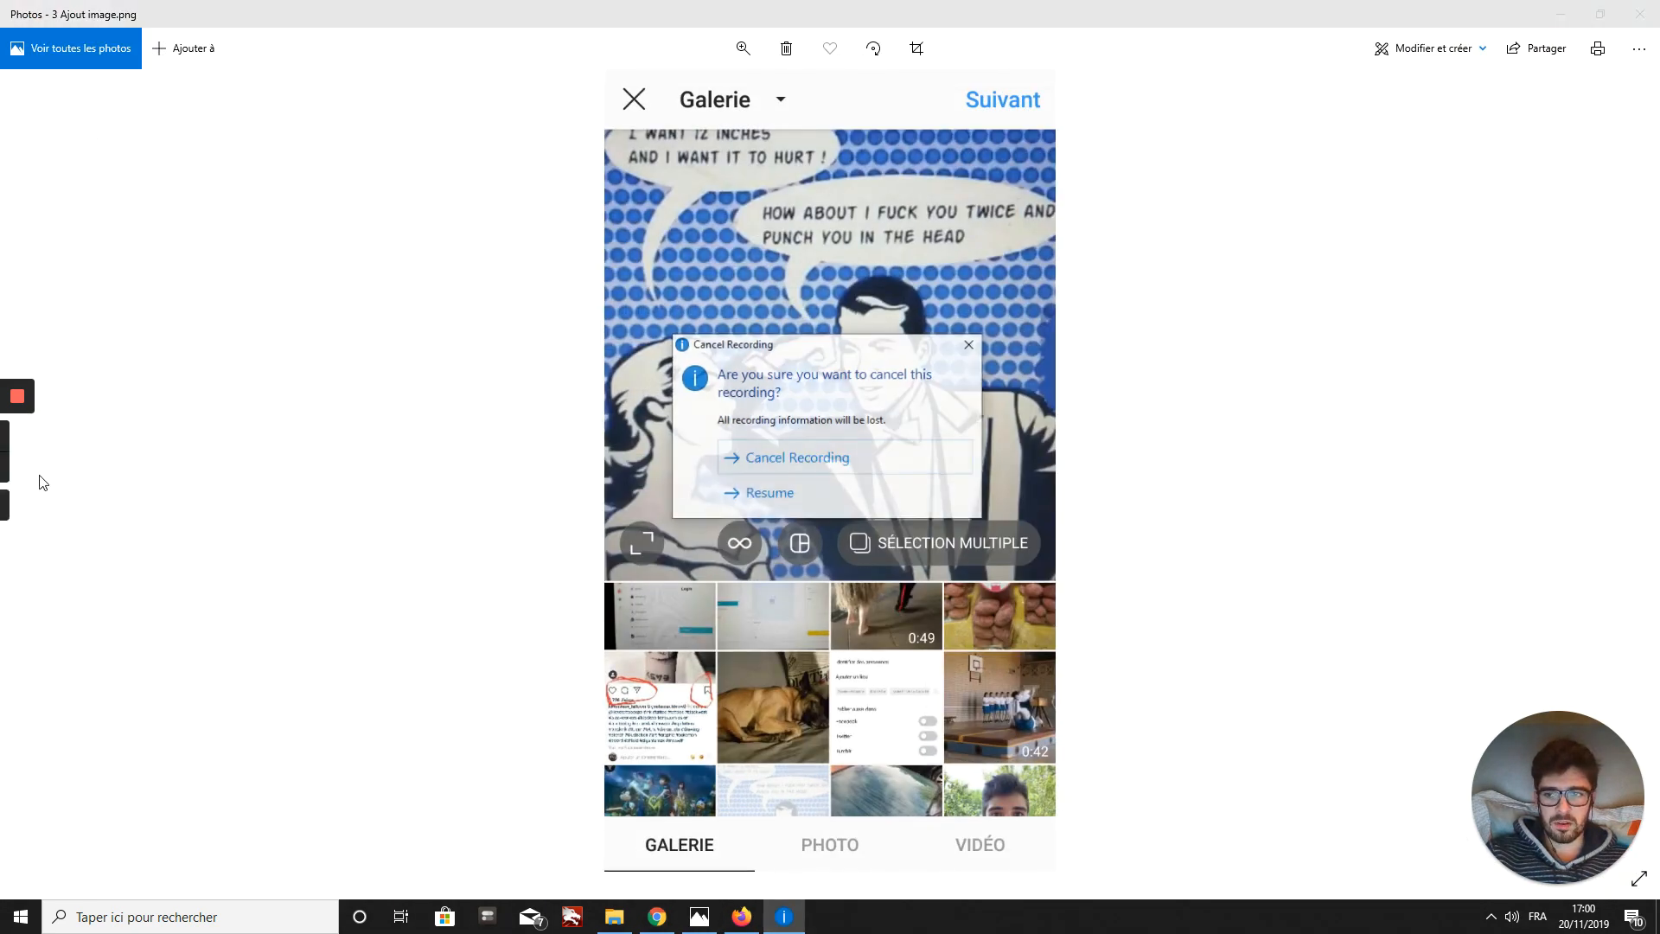
pyautogui.click(801, 500)
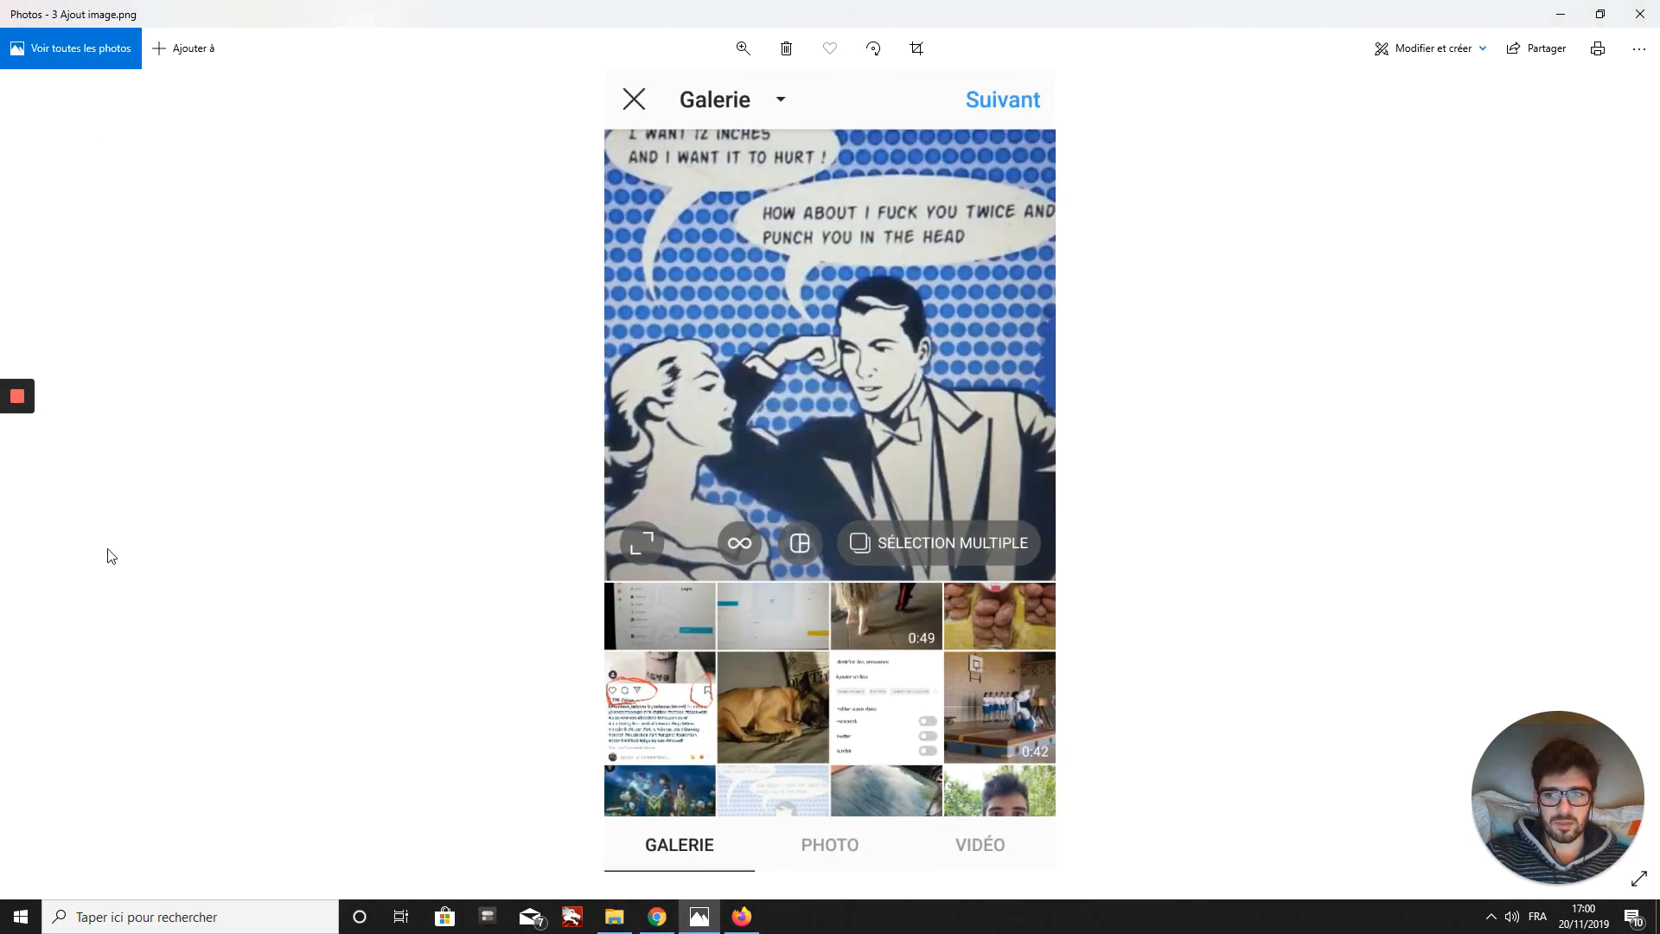
pyautogui.press('Left')
pyautogui.press('Left')
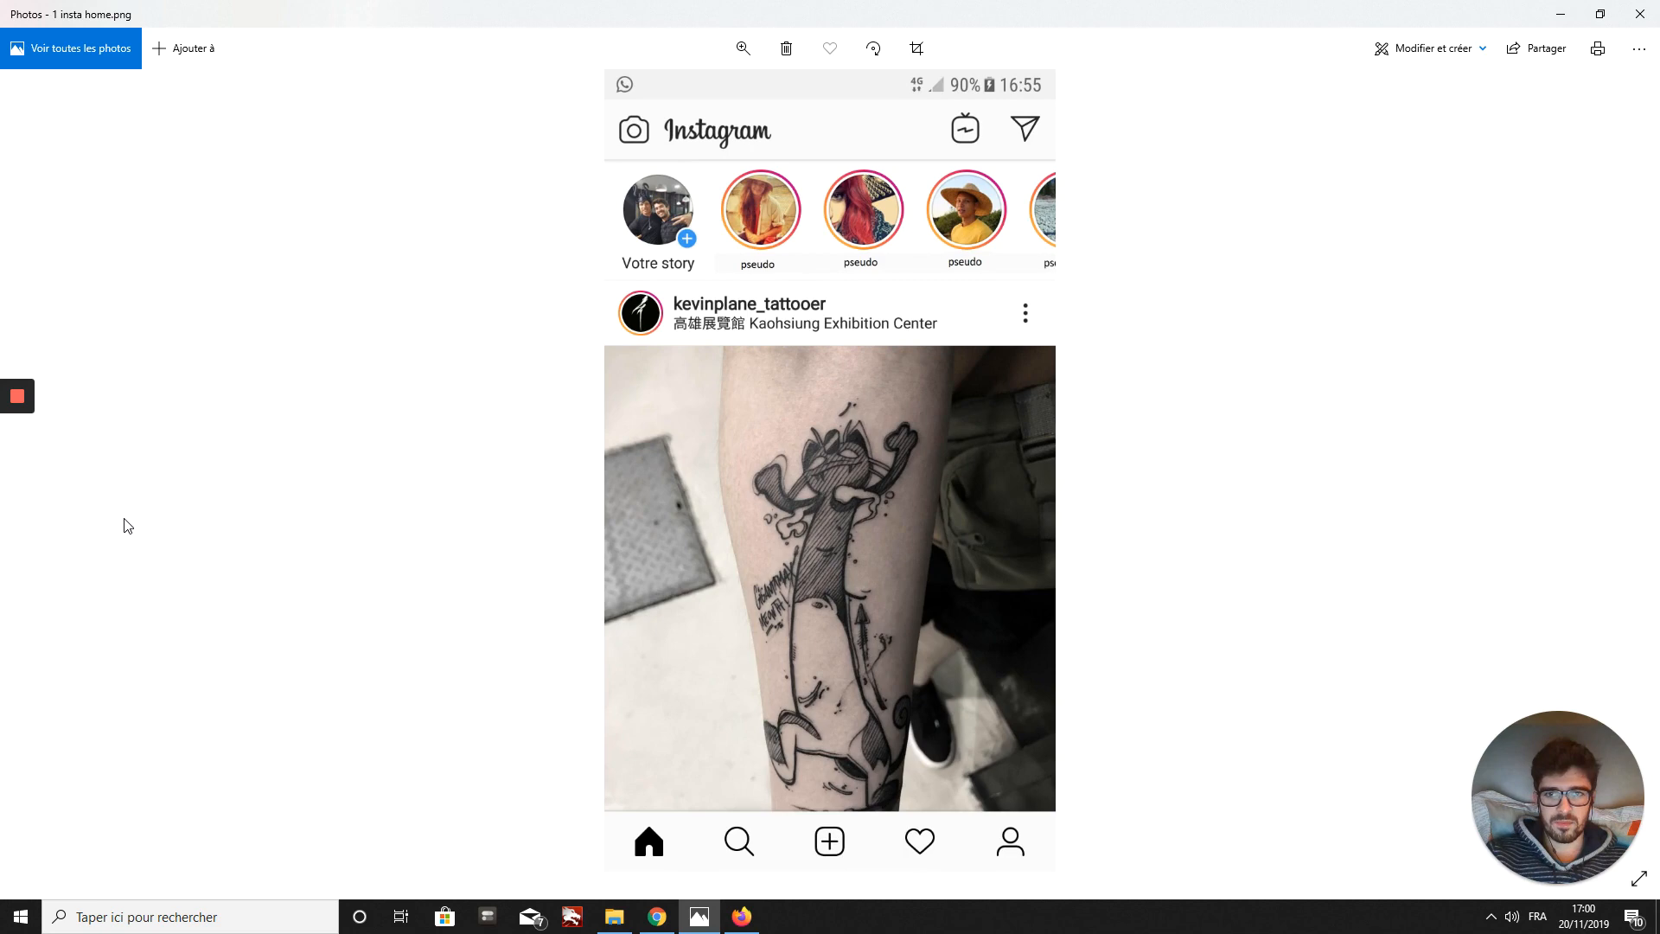
pyautogui.press('Right')
pyautogui.press('Left')
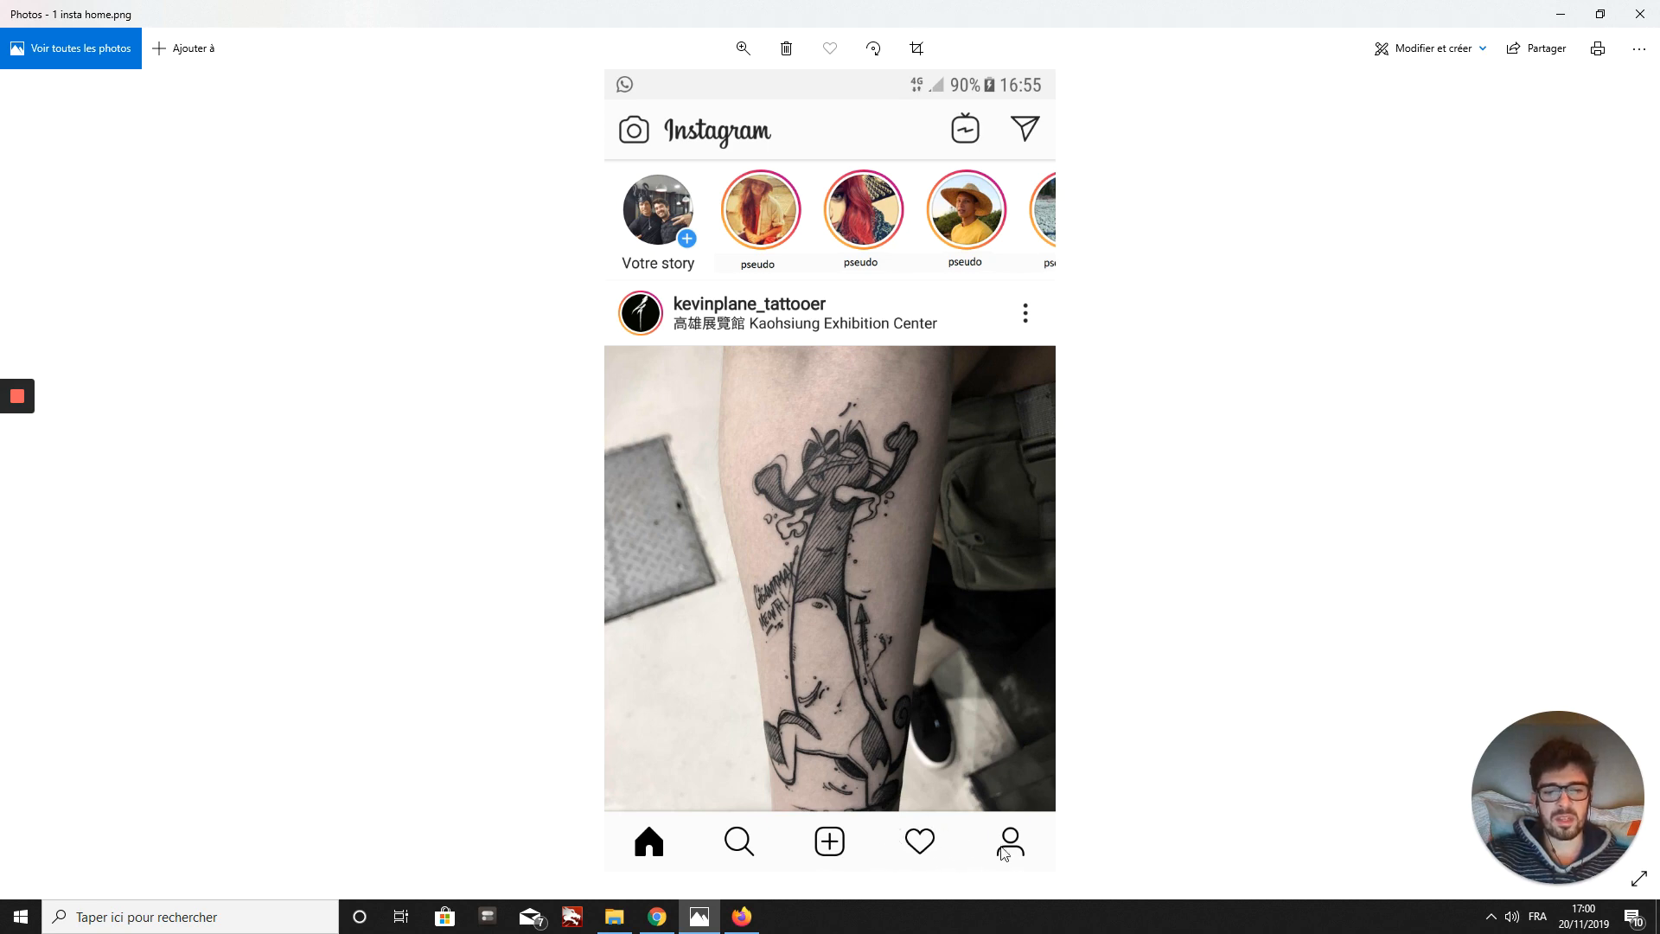
# - Switch back to Adalo in Chrome and set the third tab's icon to add_box, searching the icons for "add"
pyautogui.click(657, 917)
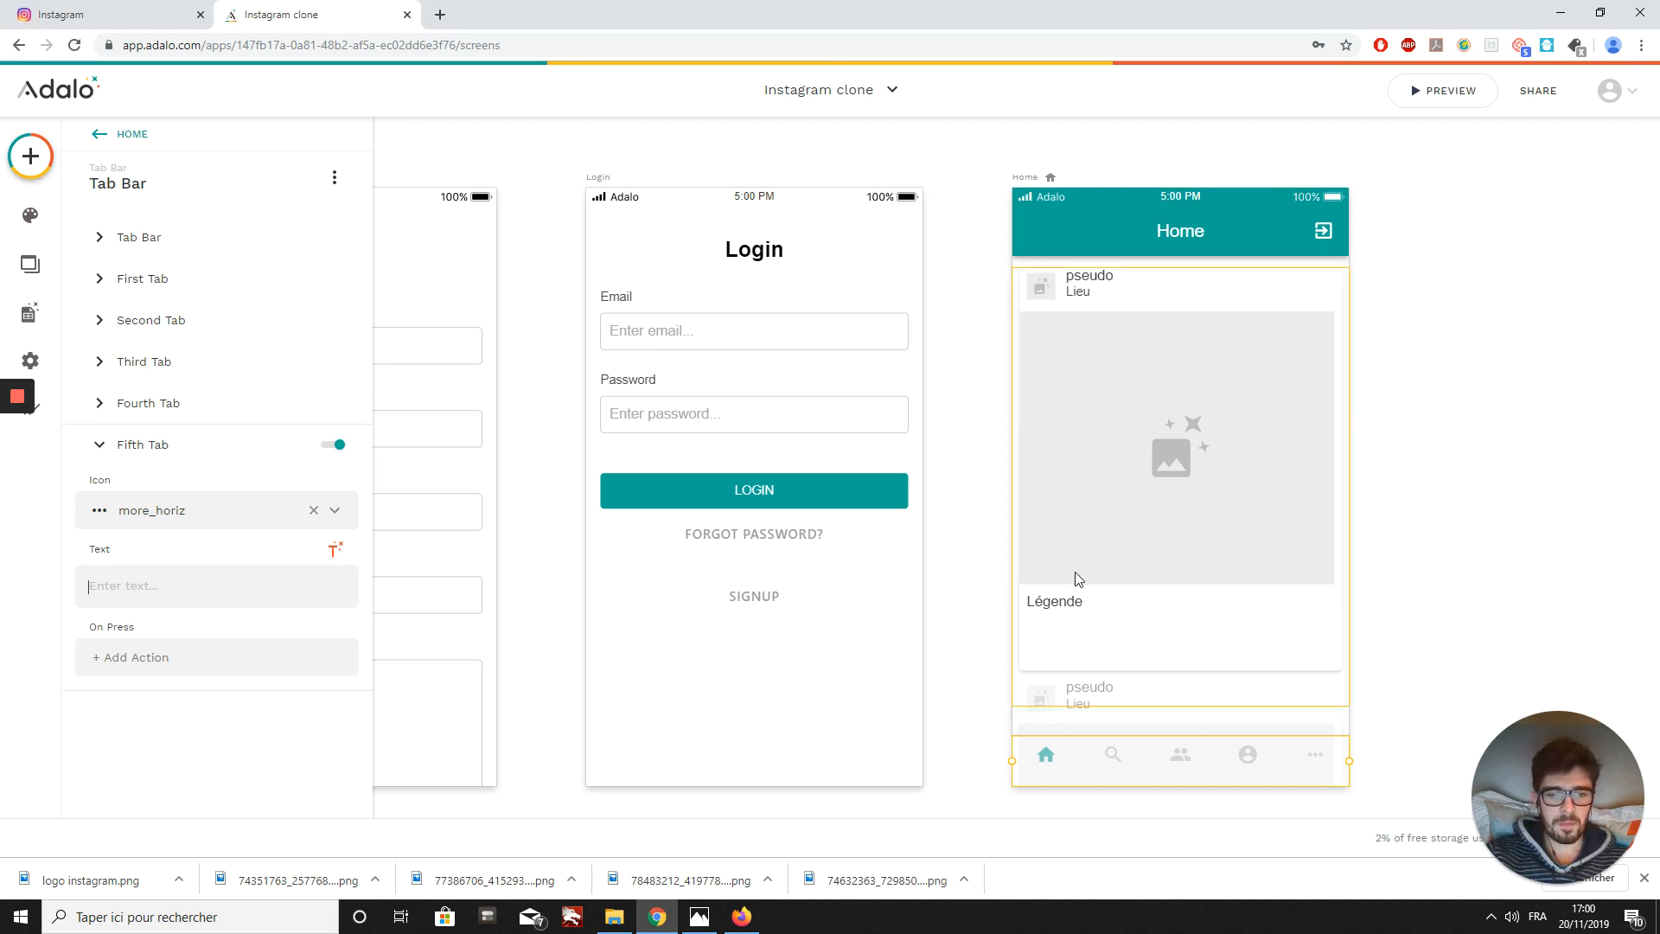
pyautogui.click(176, 277)
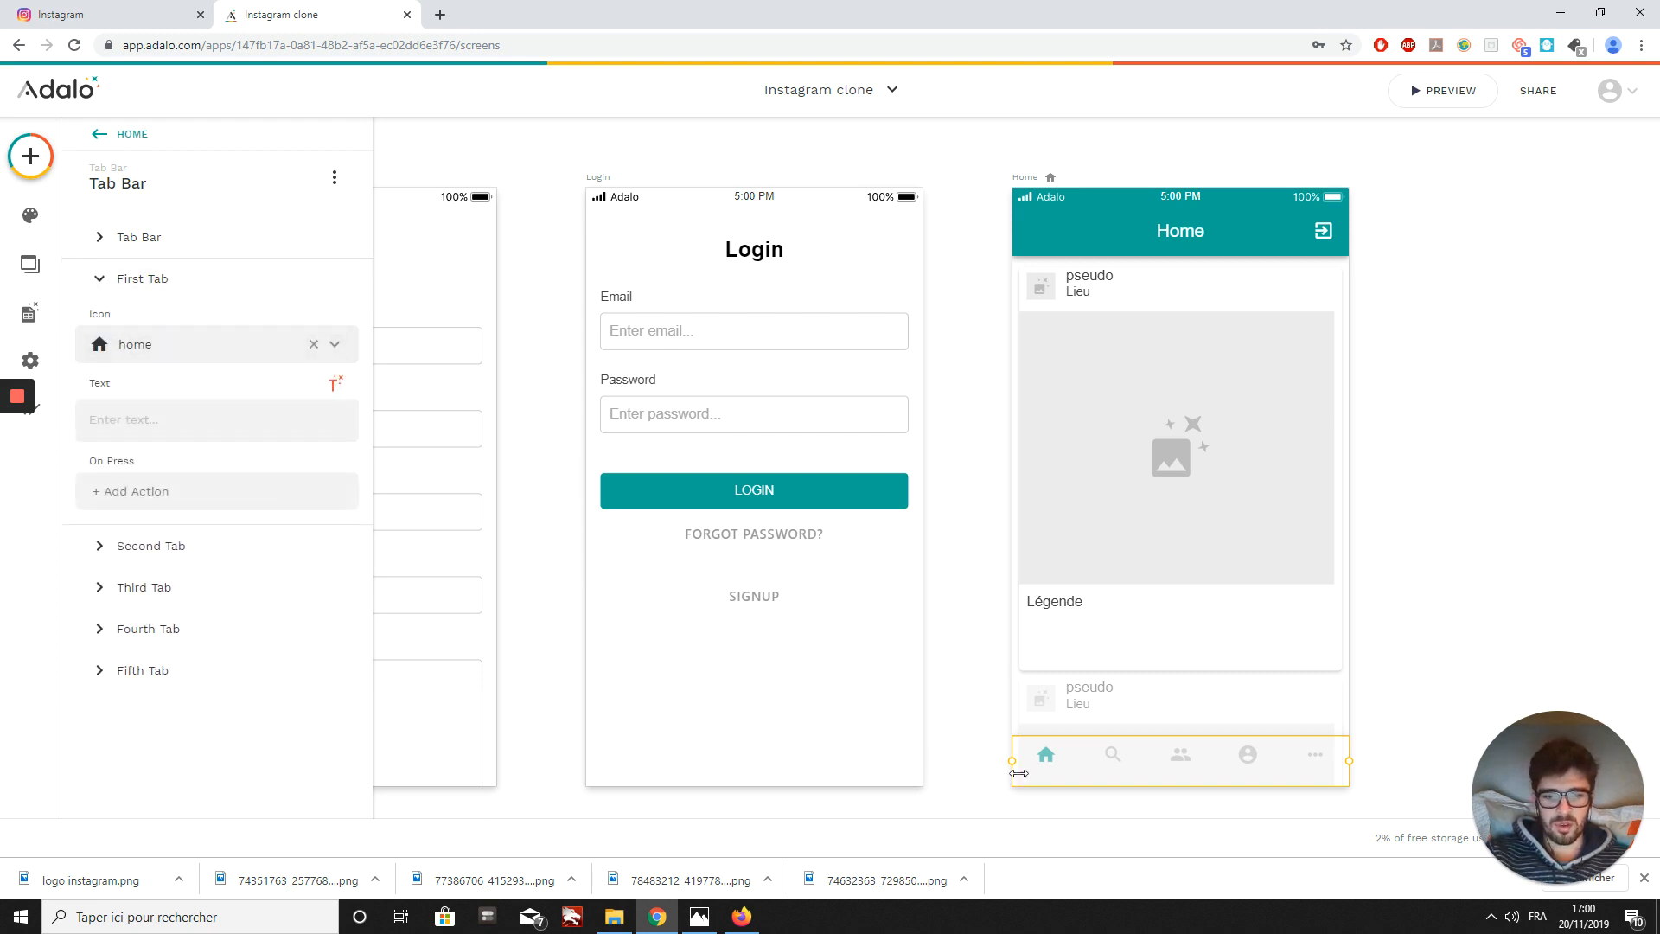
pyautogui.click(158, 556)
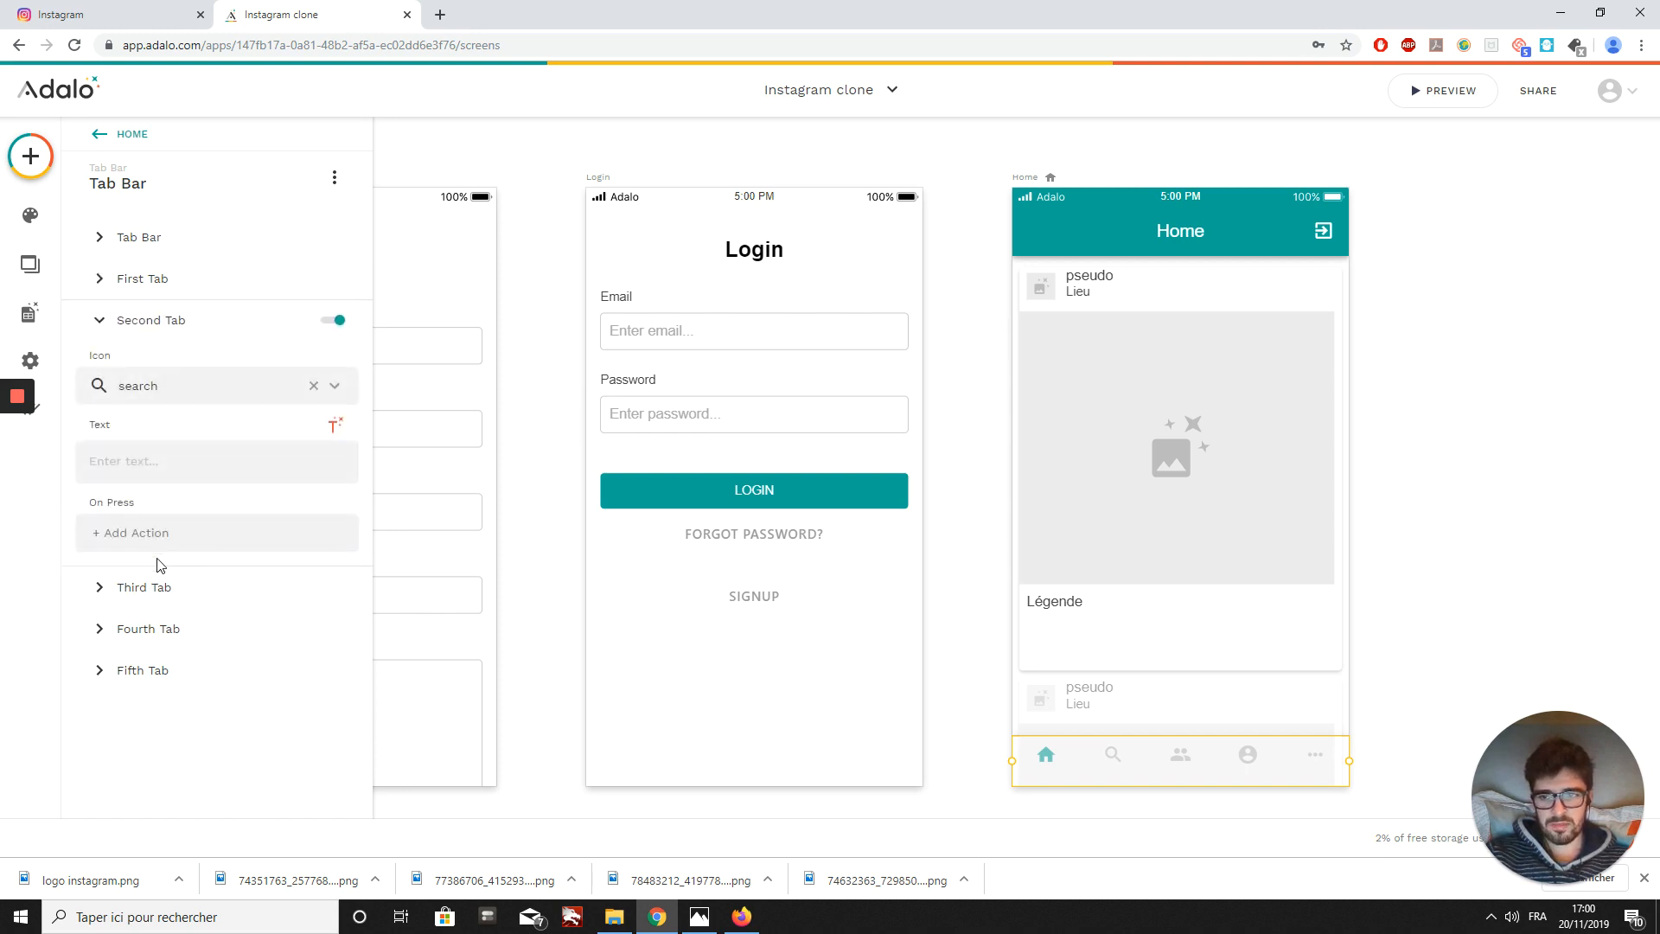
pyautogui.click(145, 590)
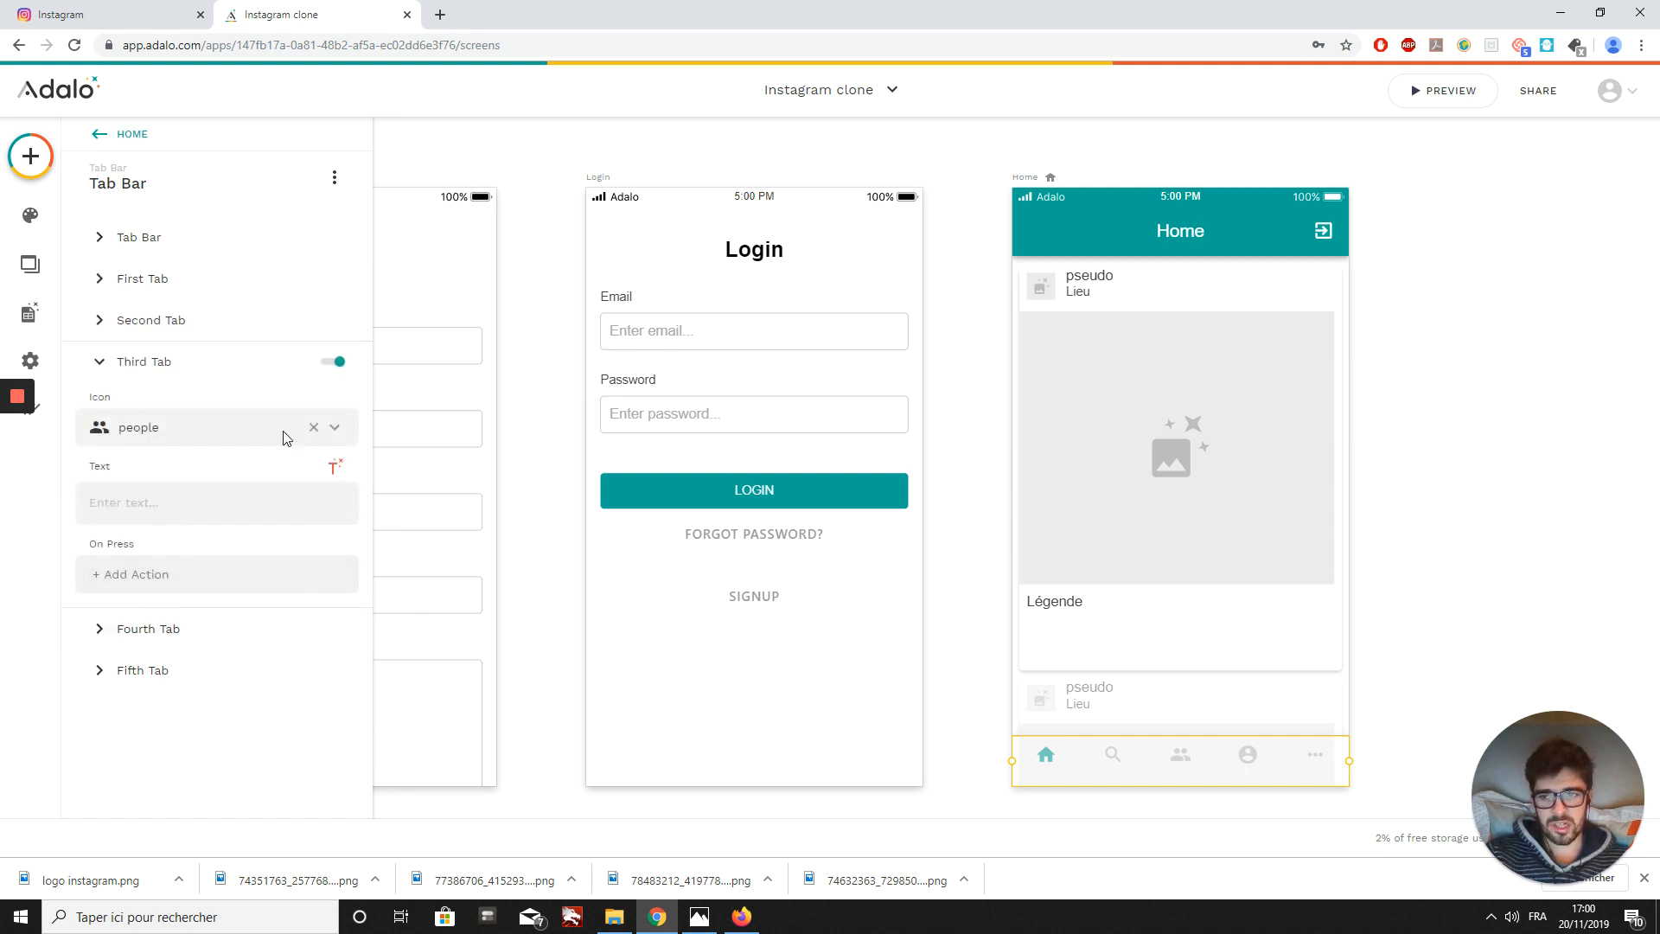
pyautogui.click(176, 432)
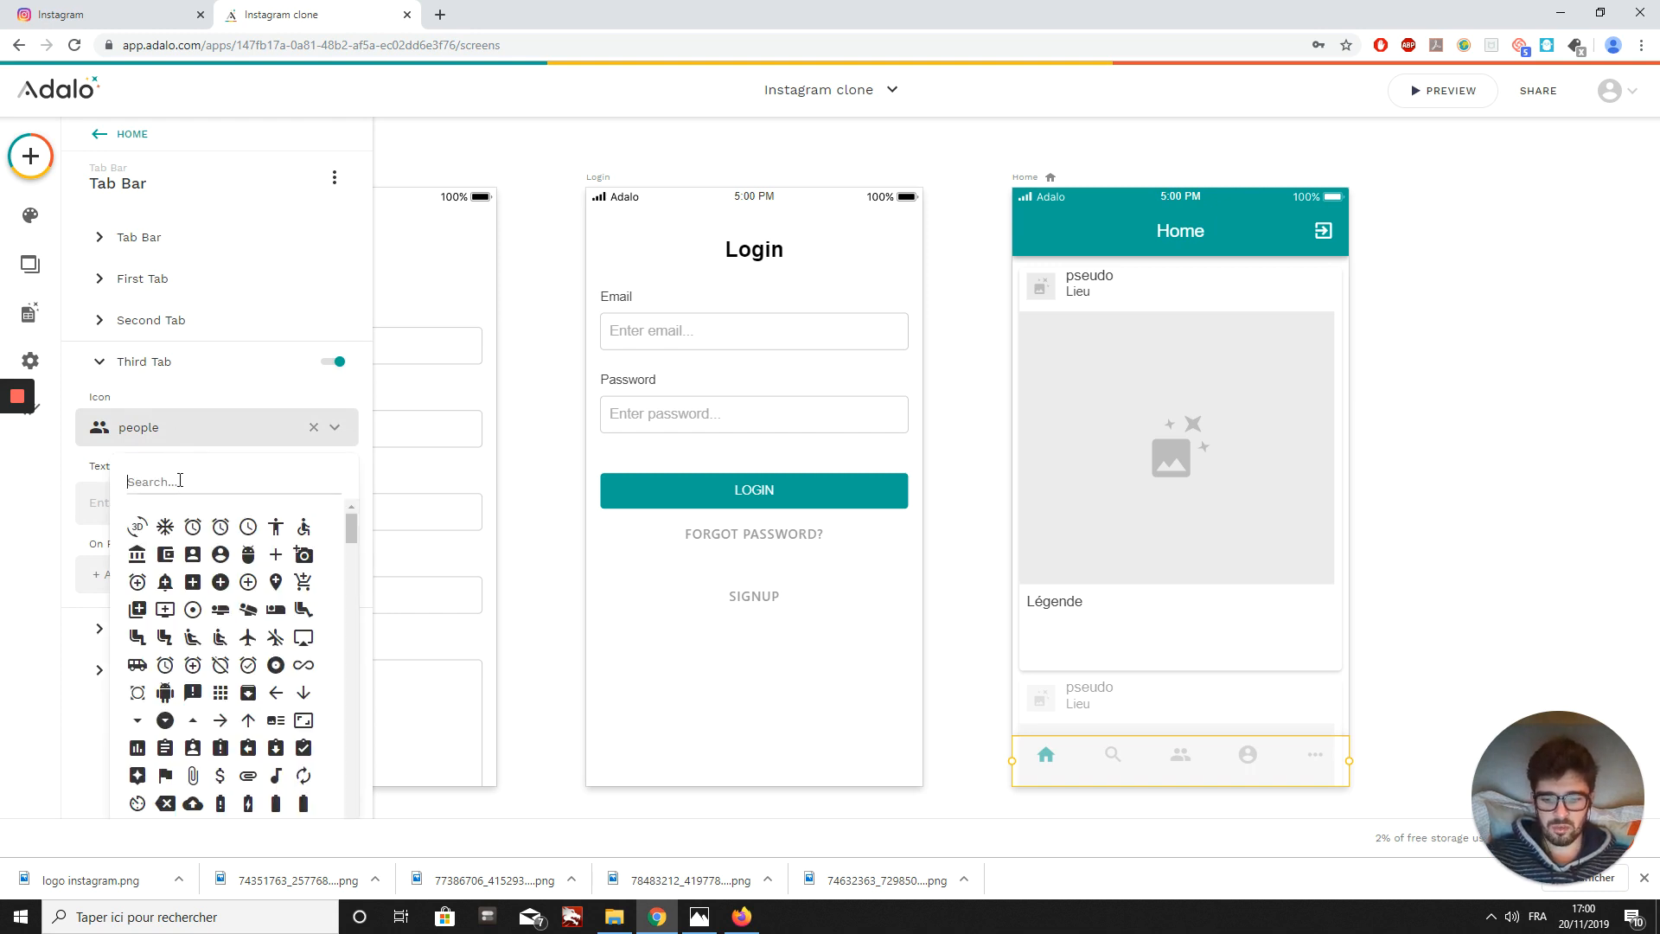
pyautogui.write('add')
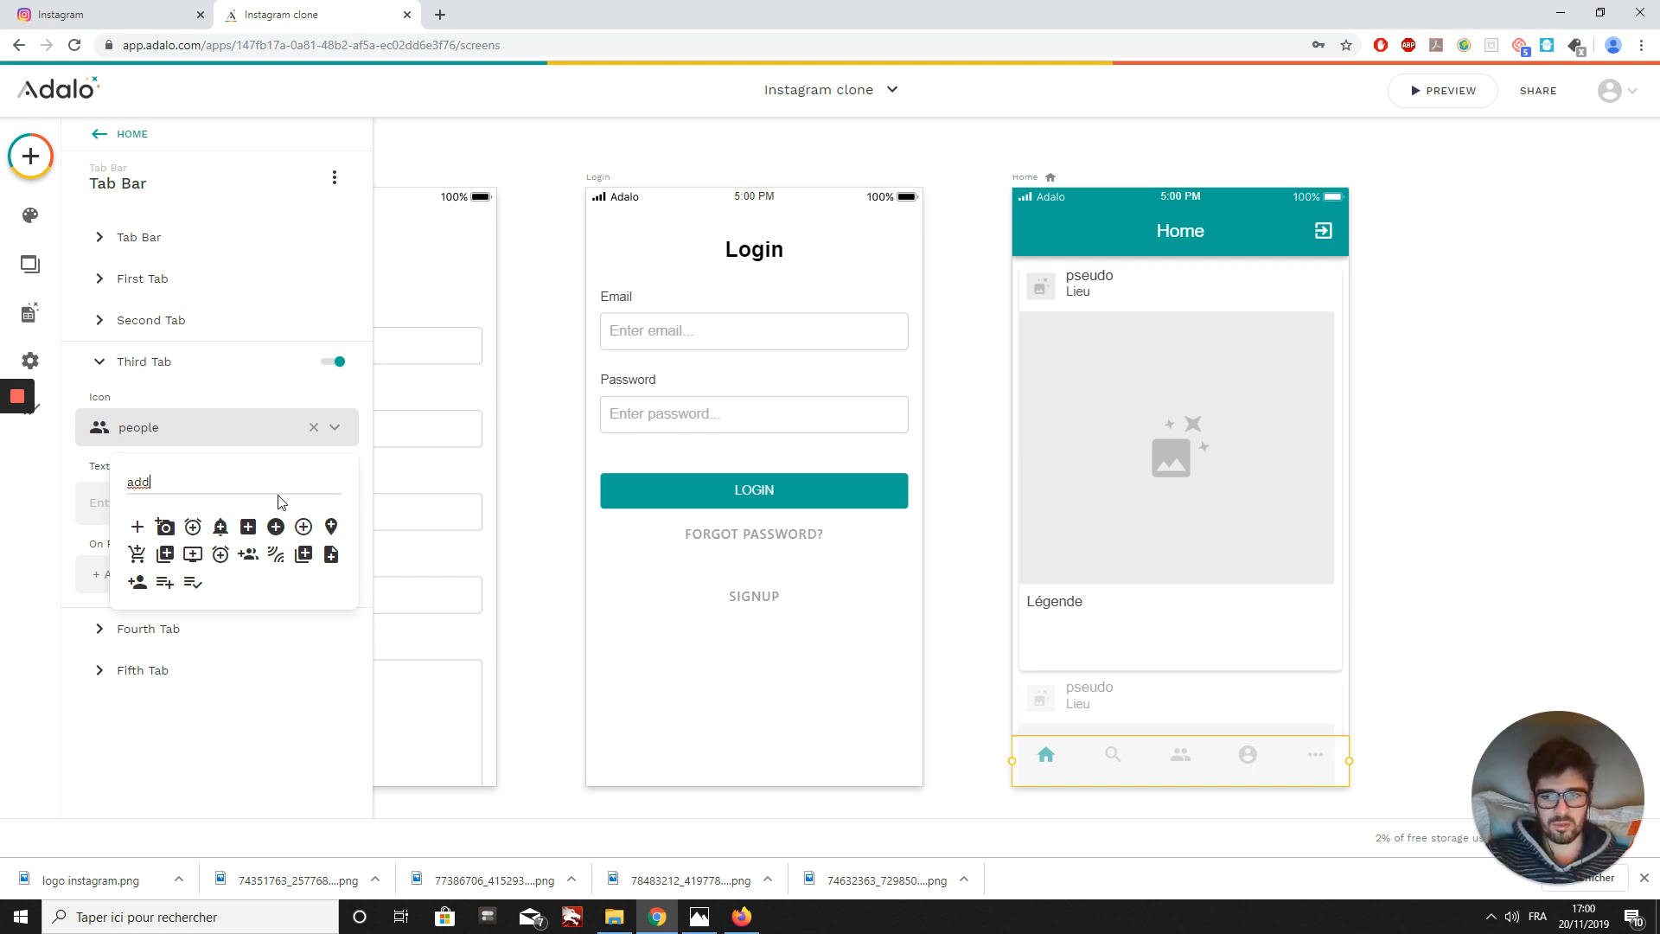
pyautogui.click(248, 528)
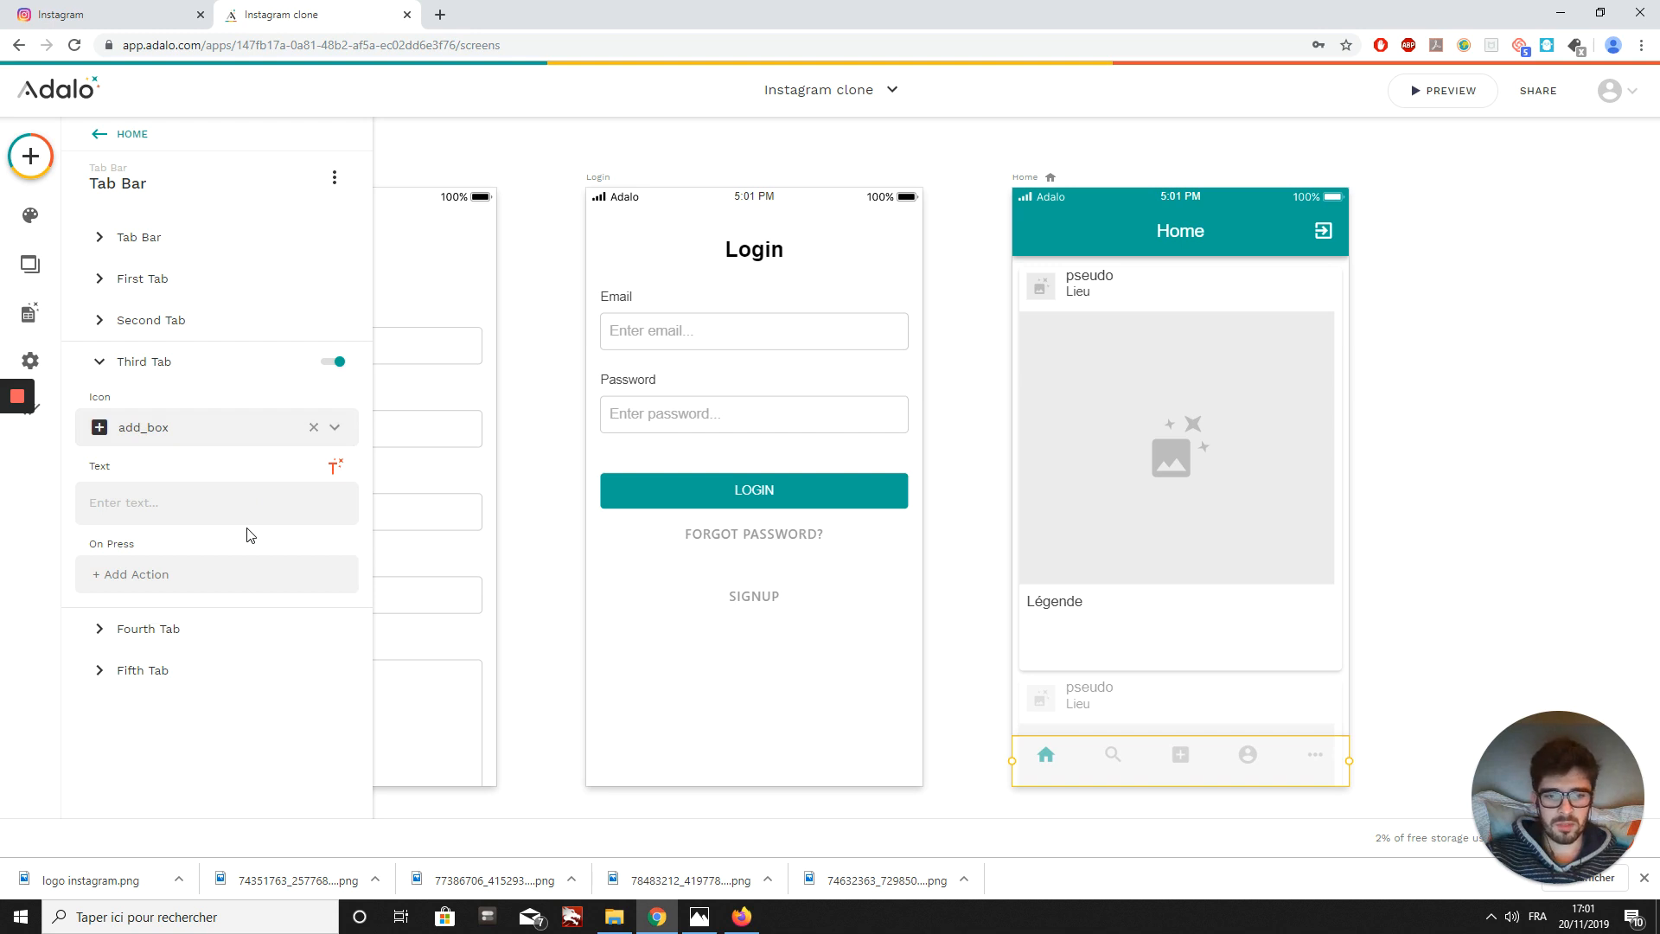
# - Set the fourth tab's icon to the filled heart "favorite", searching the icons for "fav"
pyautogui.click(192, 643)
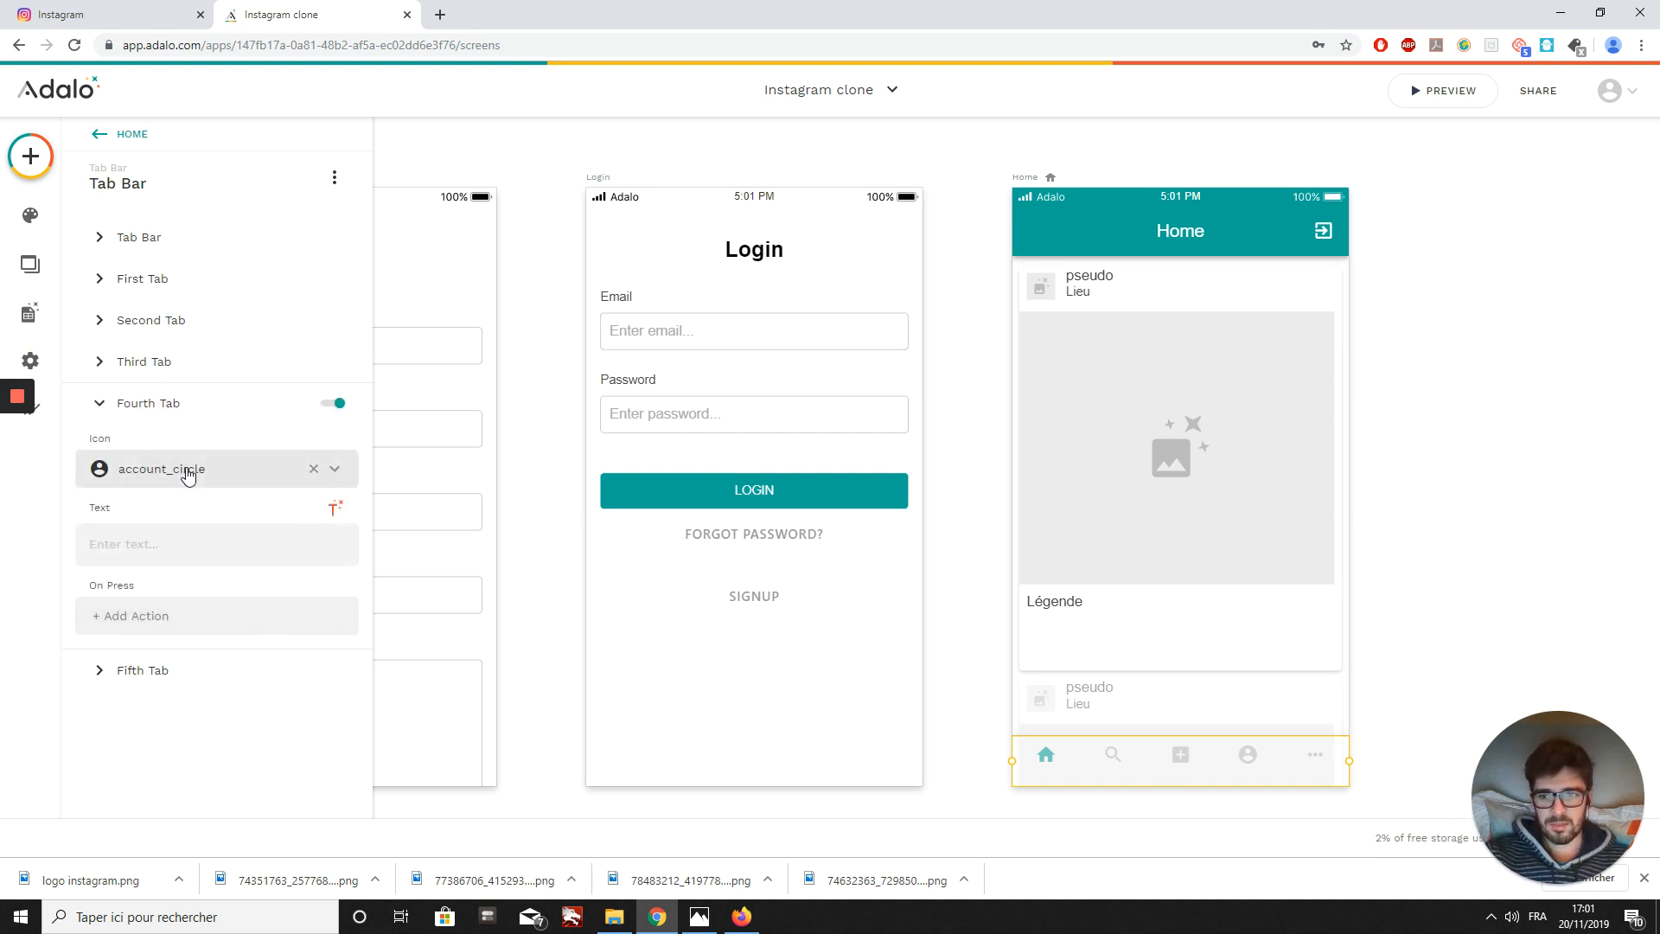
pyautogui.click(208, 468)
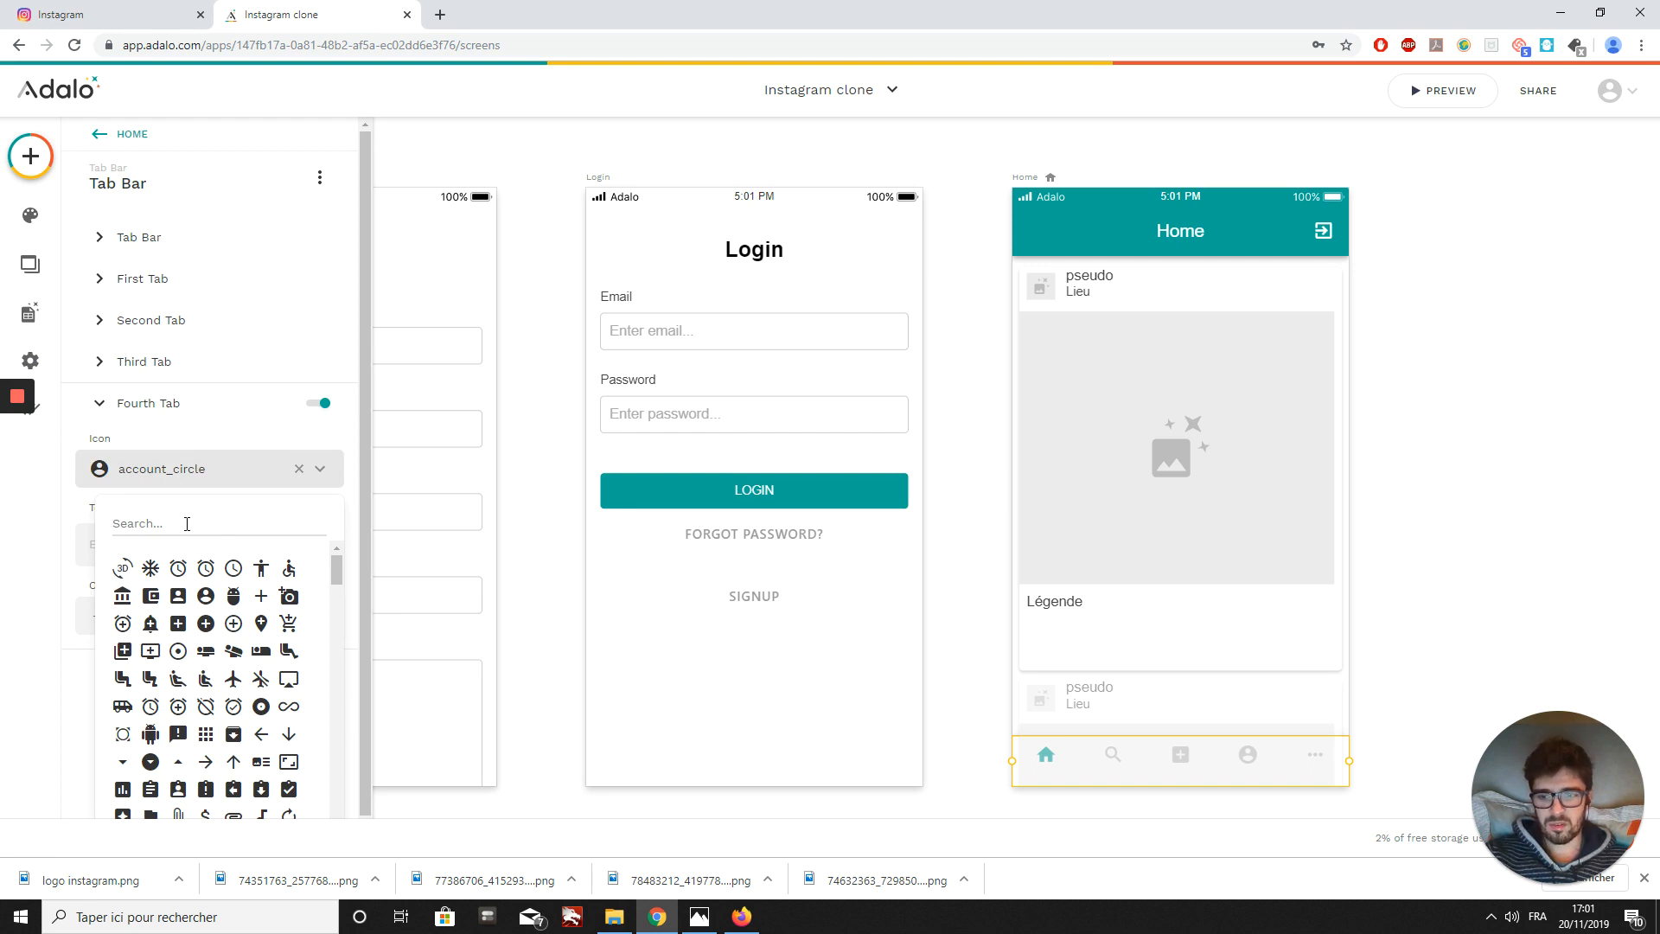
pyautogui.write('fav')
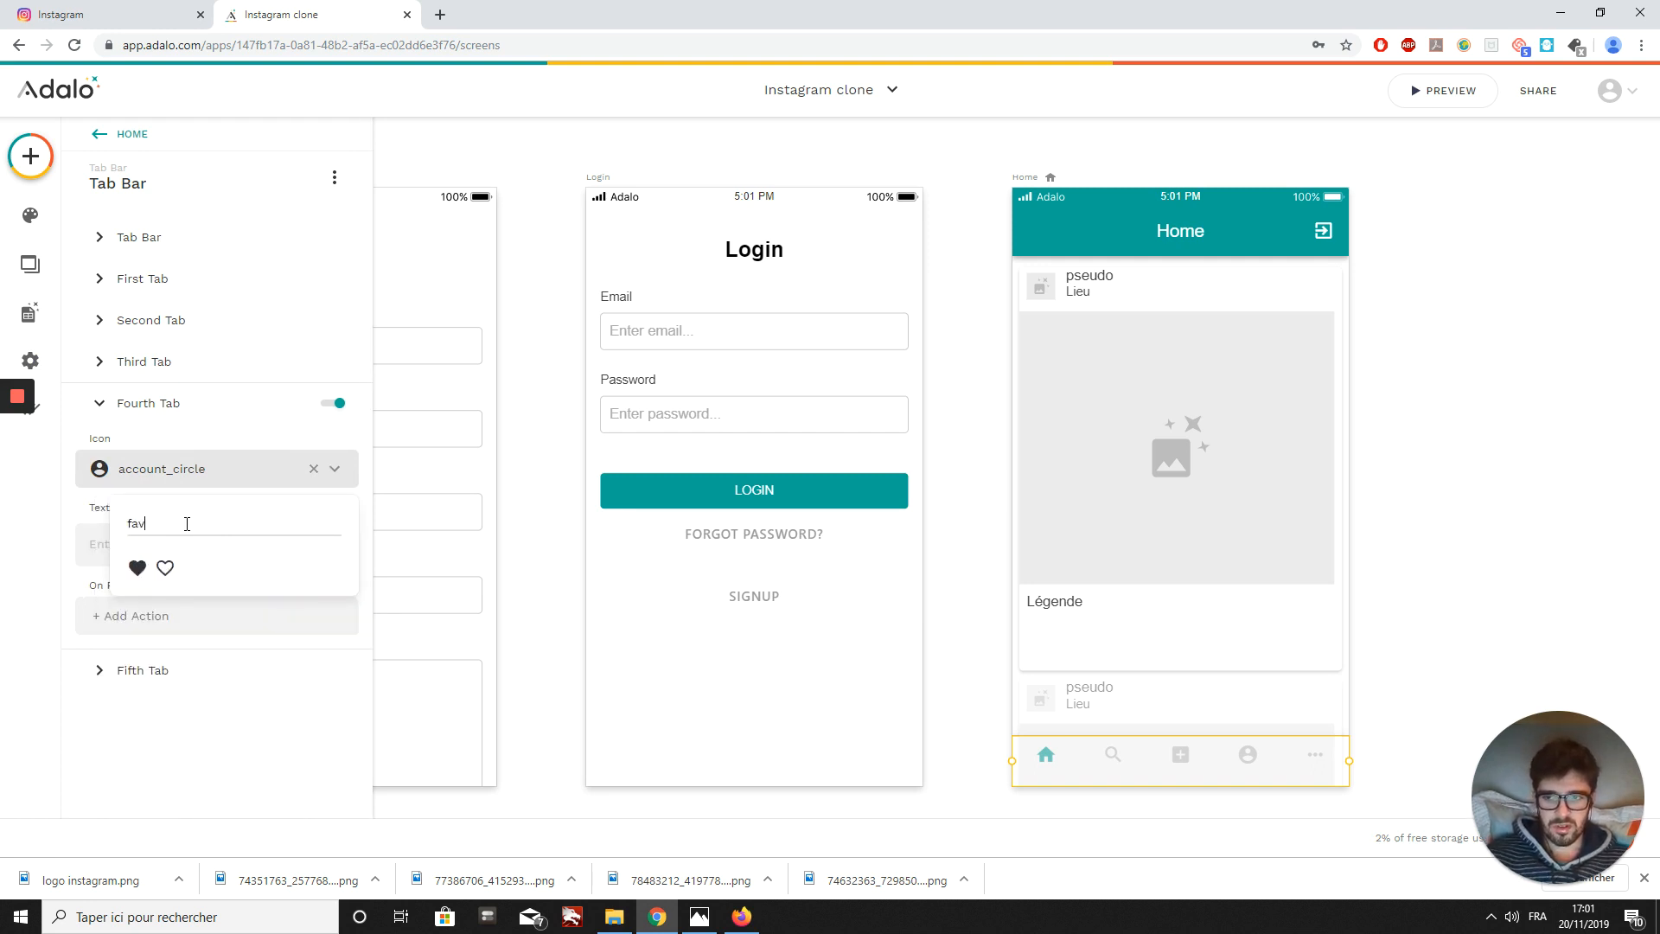
pyautogui.click(136, 568)
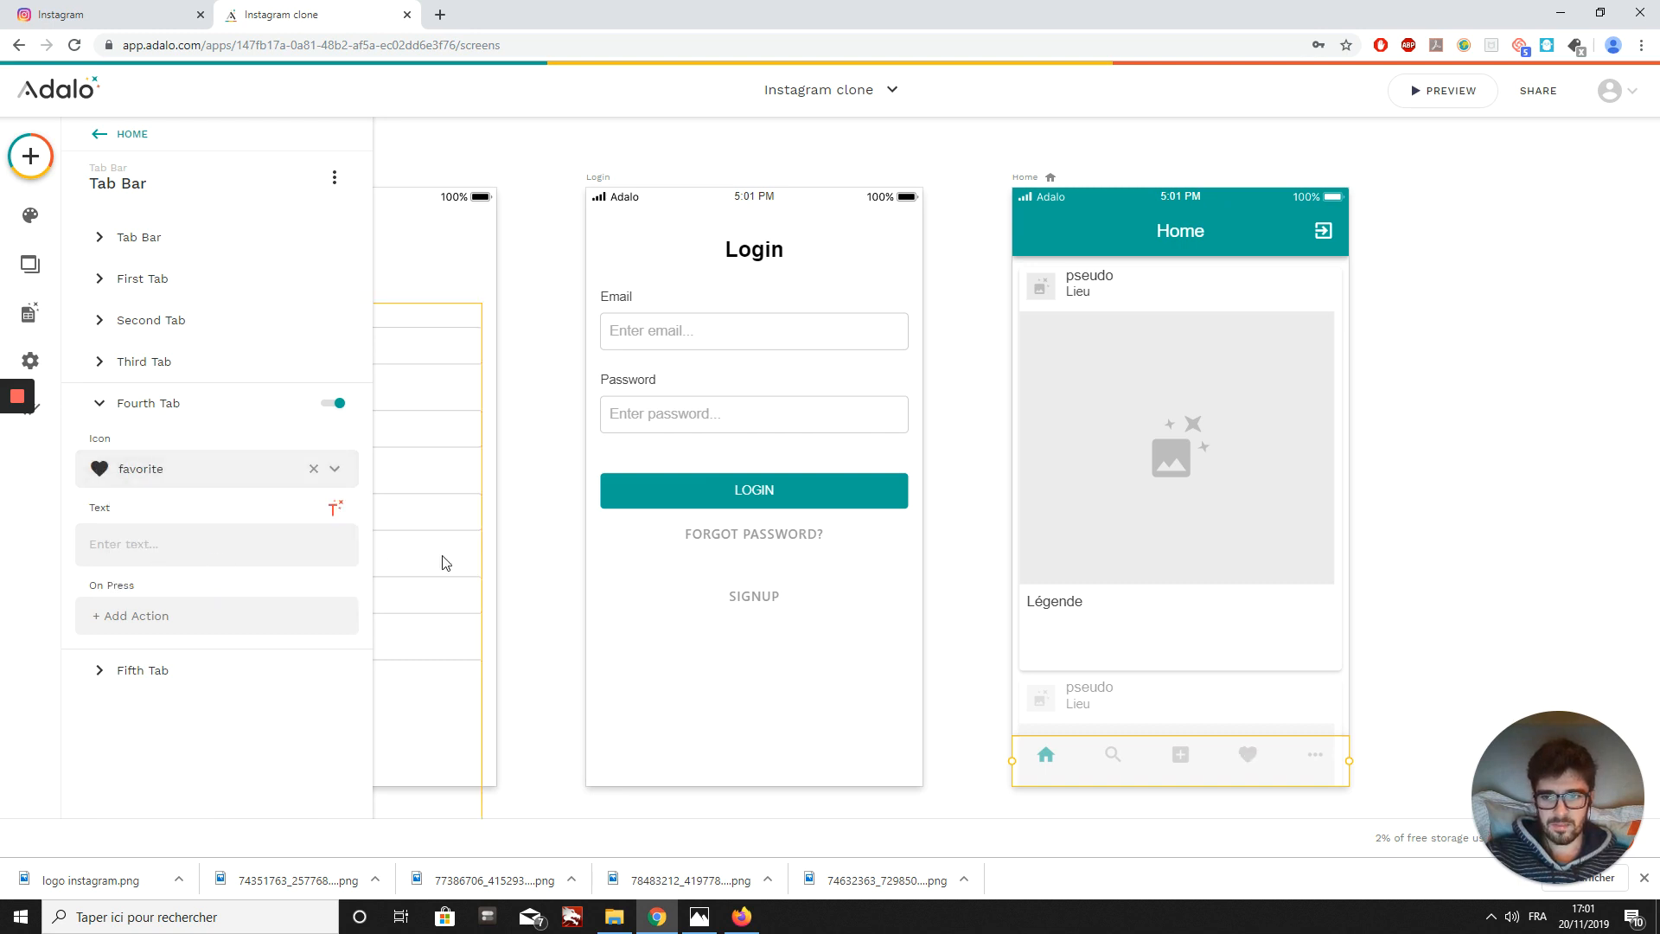
# - Open the icon choices for the tab bar's fifth tab
pyautogui.click(124, 670)
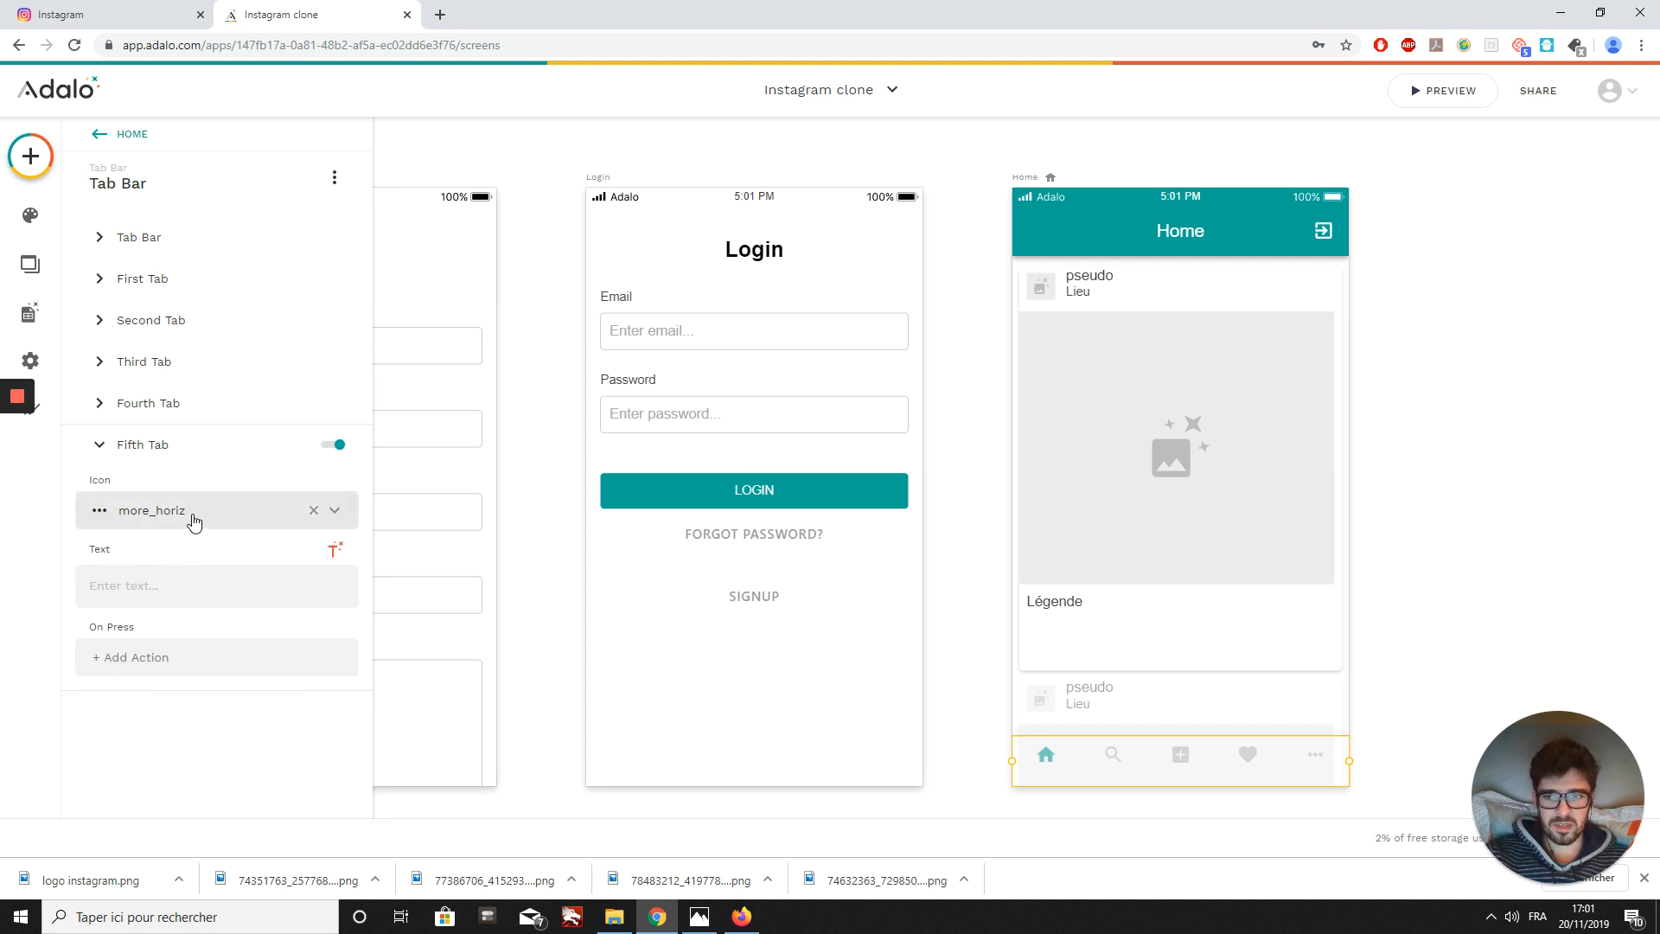
pyautogui.click(192, 516)
pyautogui.hotkey('ctrl', 'v')
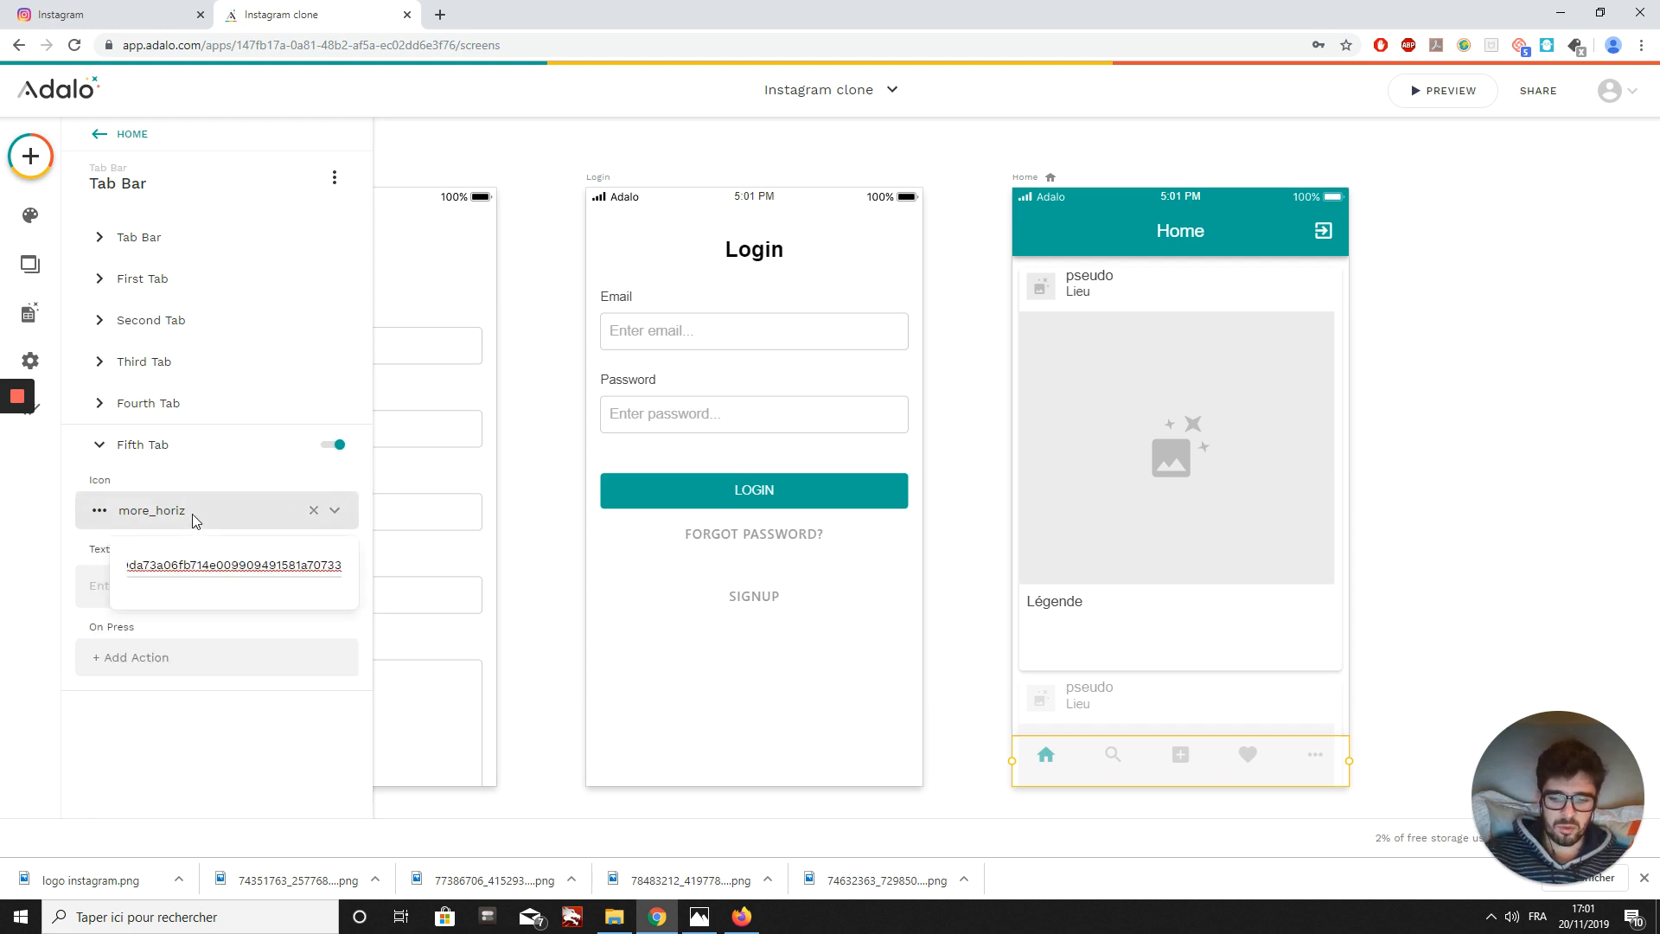
pyautogui.write('er')
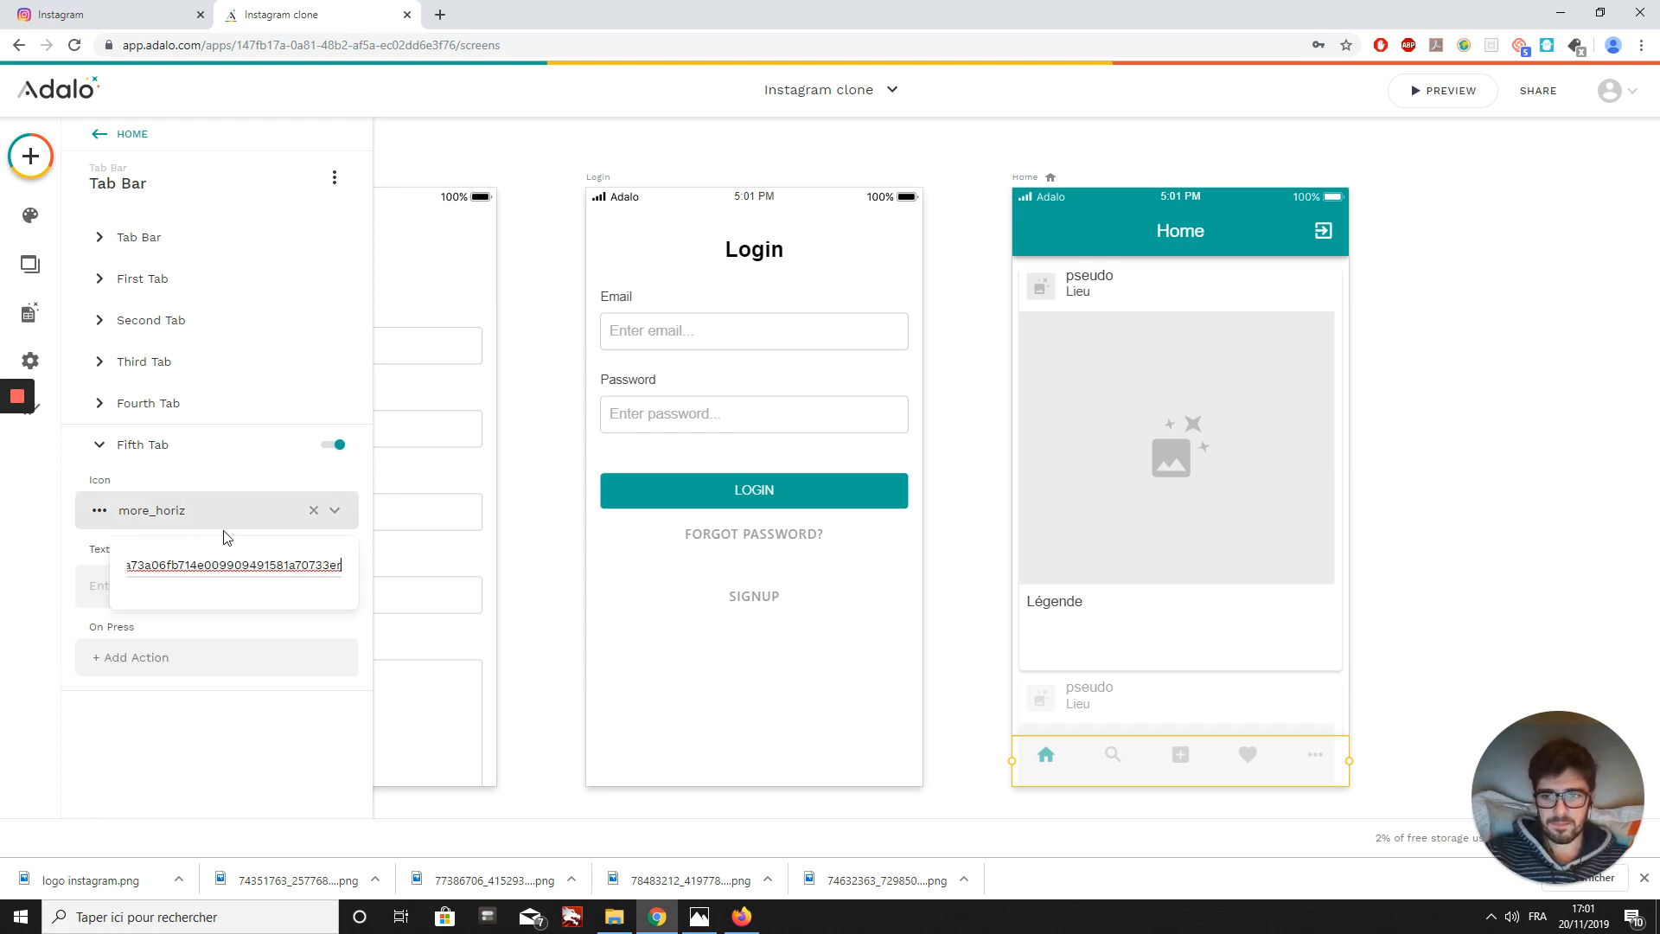
pyautogui.click(138, 48)
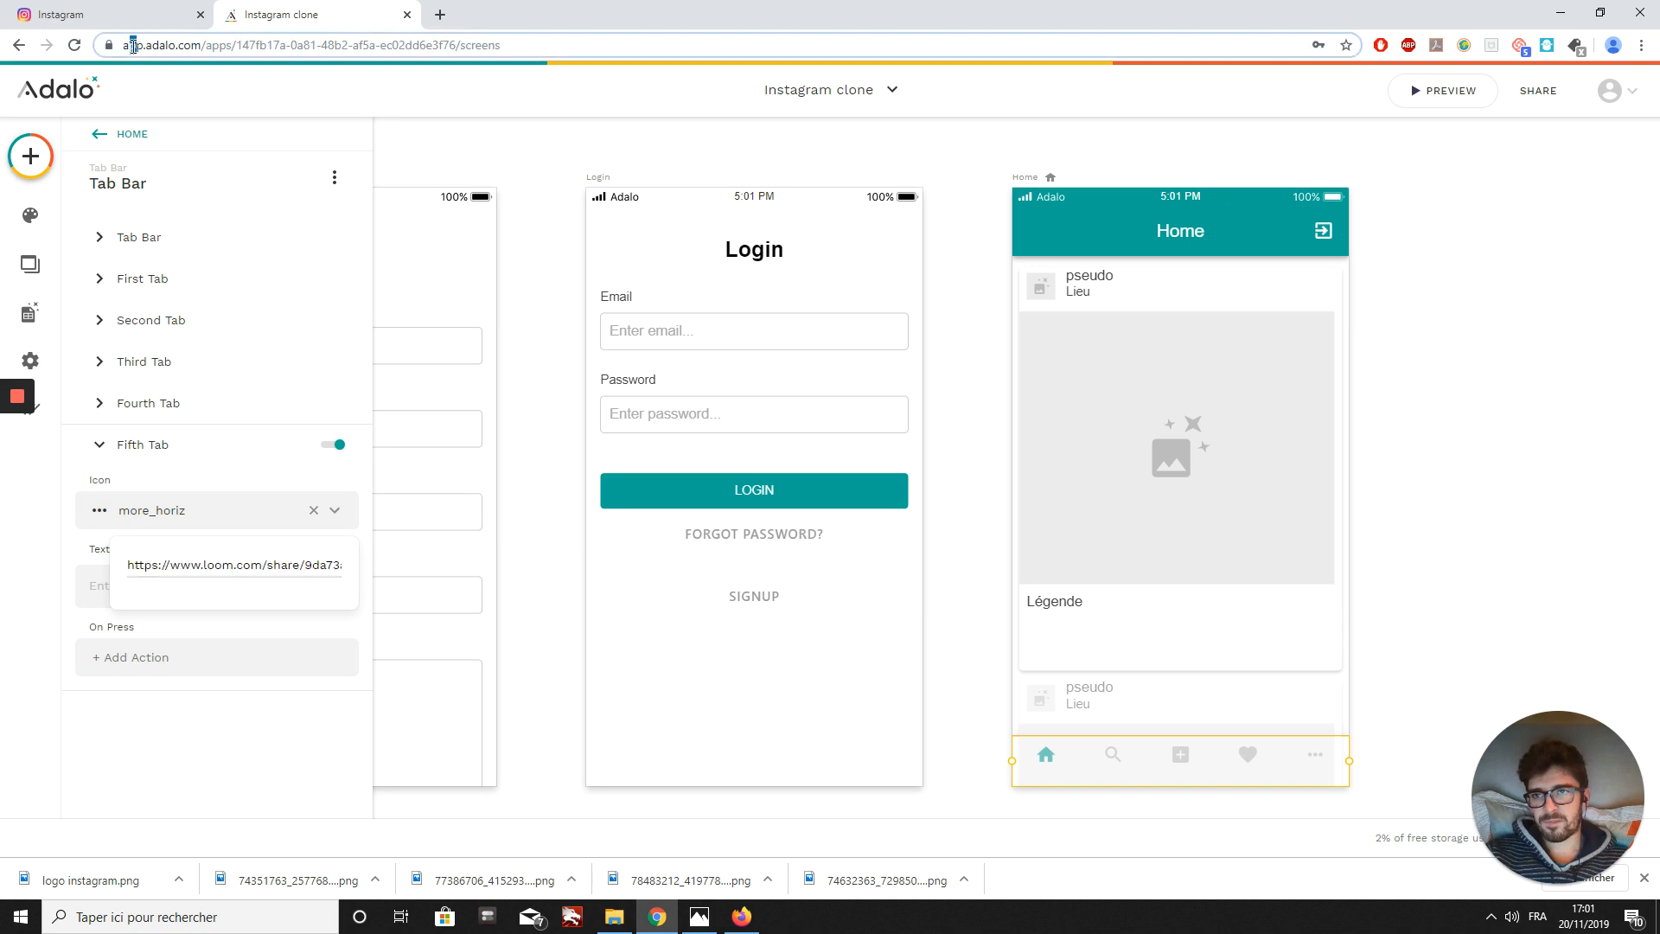
pyautogui.moveTo(137, 47); pyautogui.dragTo(133, 46)
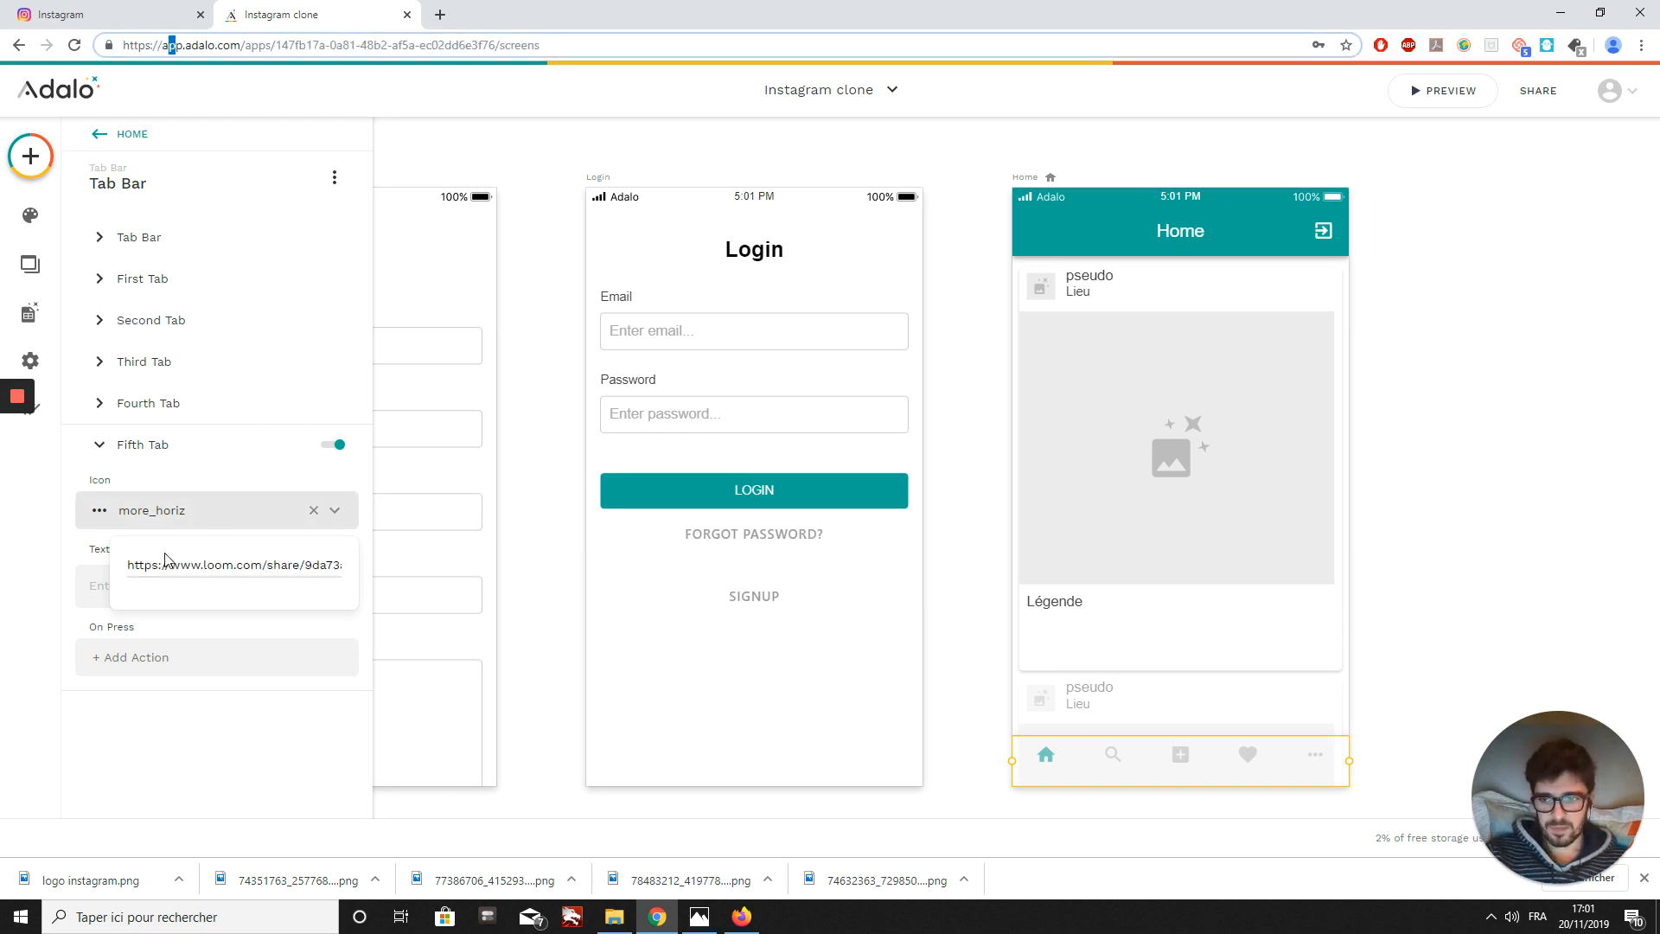
pyautogui.moveTo(129, 566); pyautogui.dragTo(729, 558)
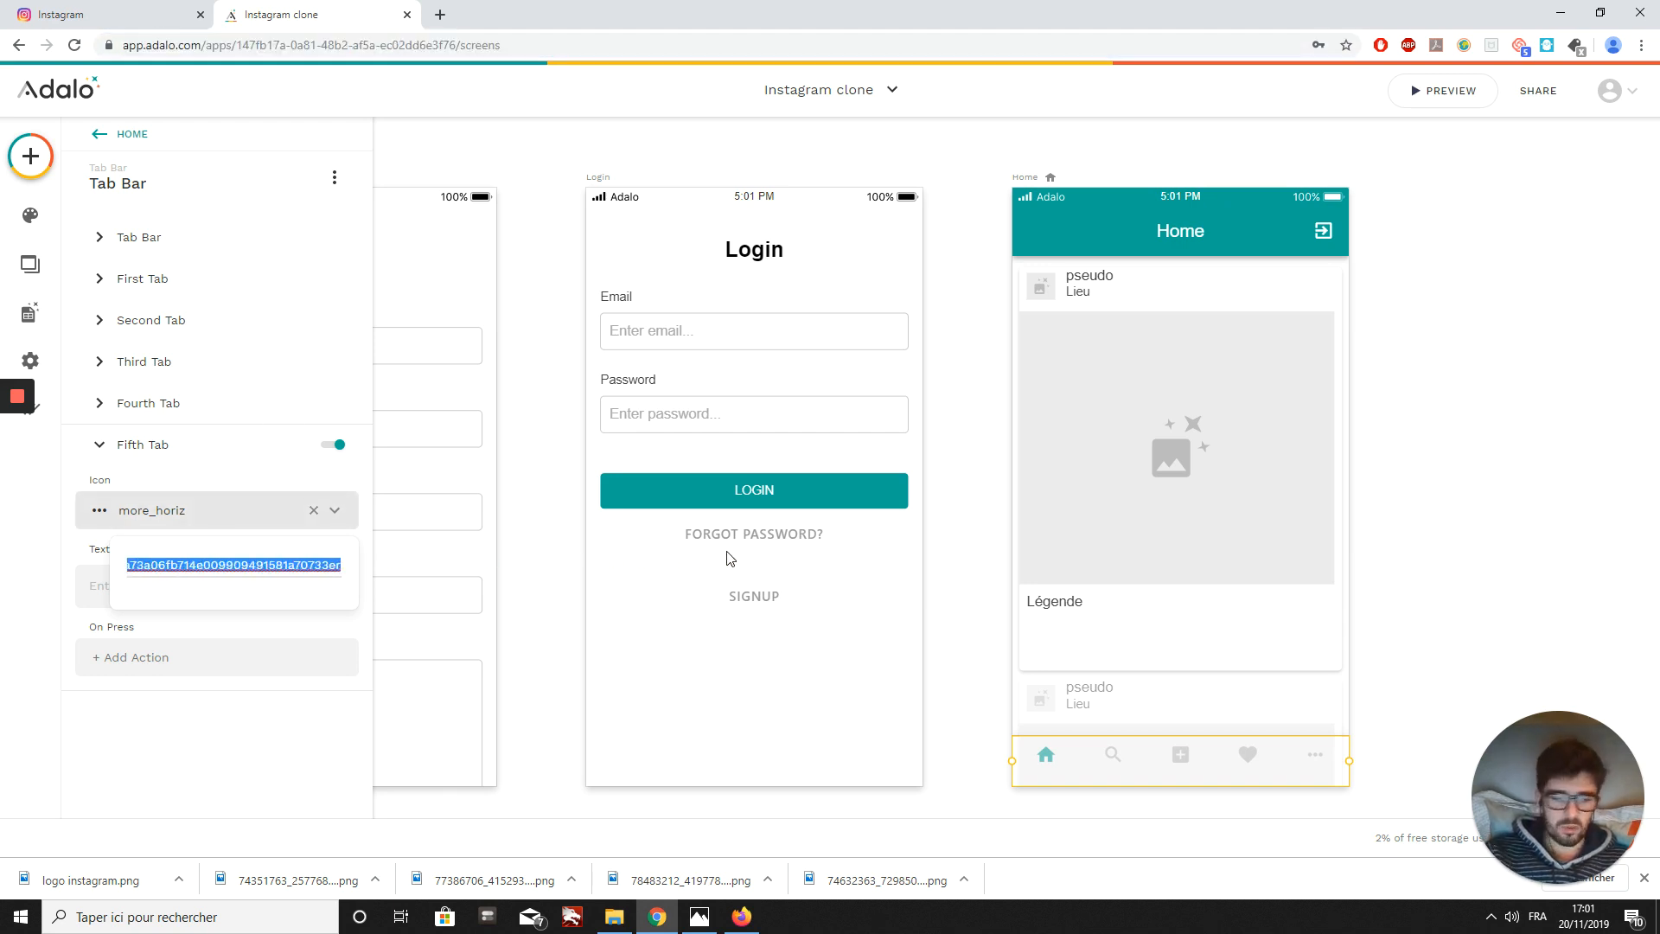
pyautogui.press('BackSpace')
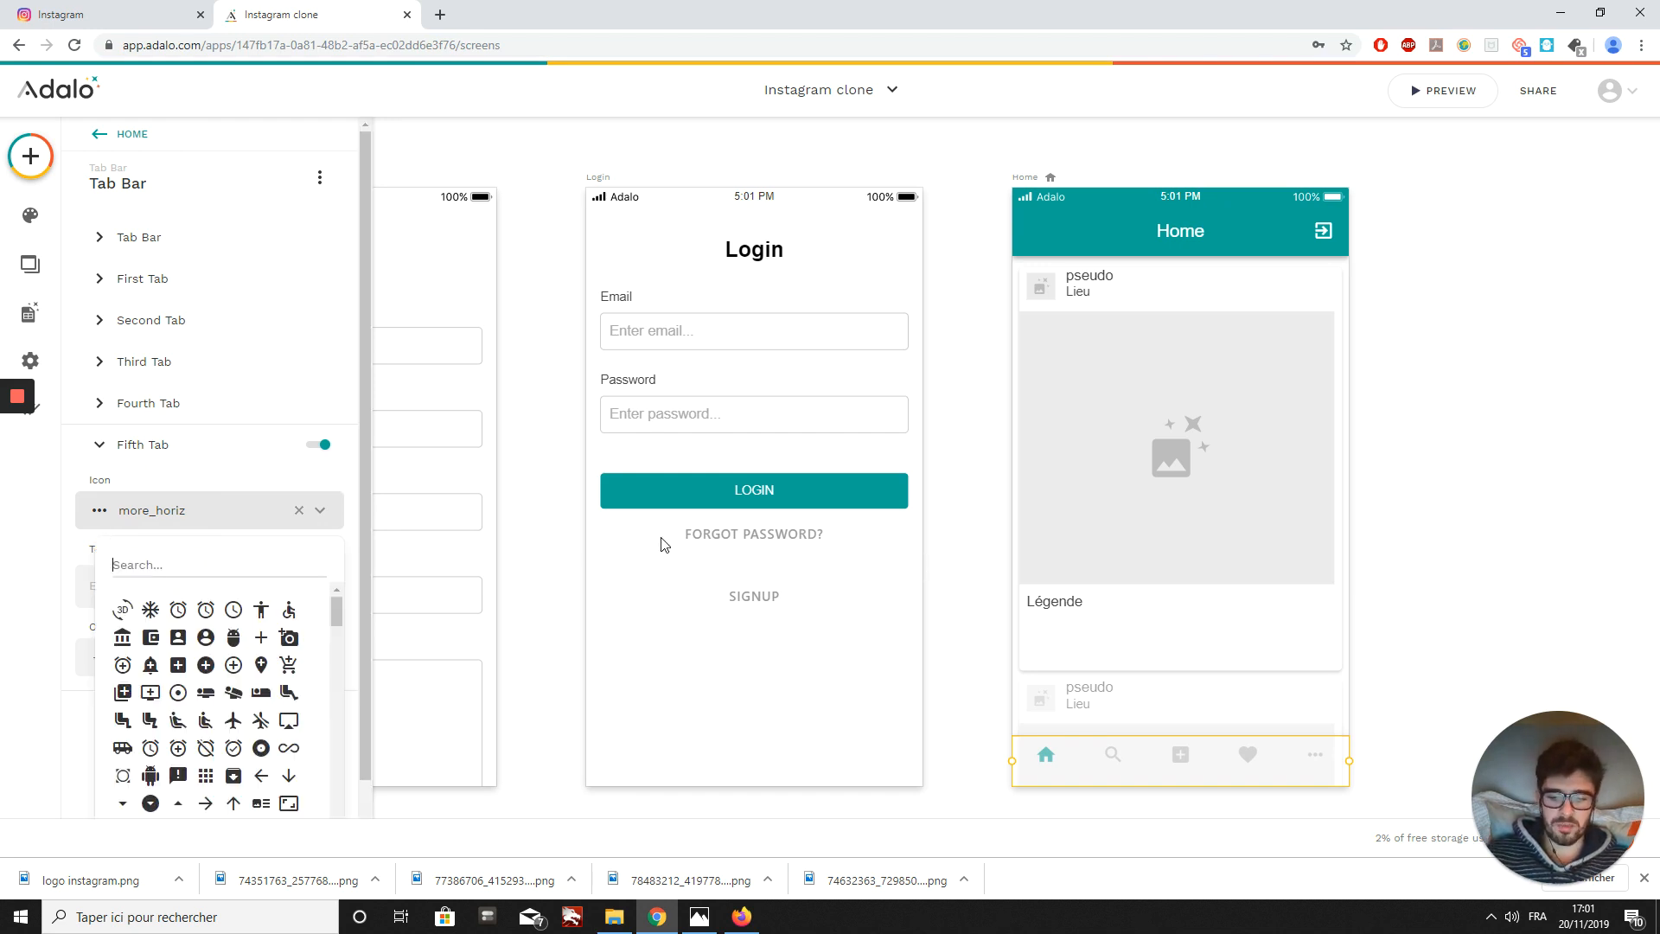
# - Search the icons for "per" and set the fifth tab's icon to person_outline
pyautogui.write('p')
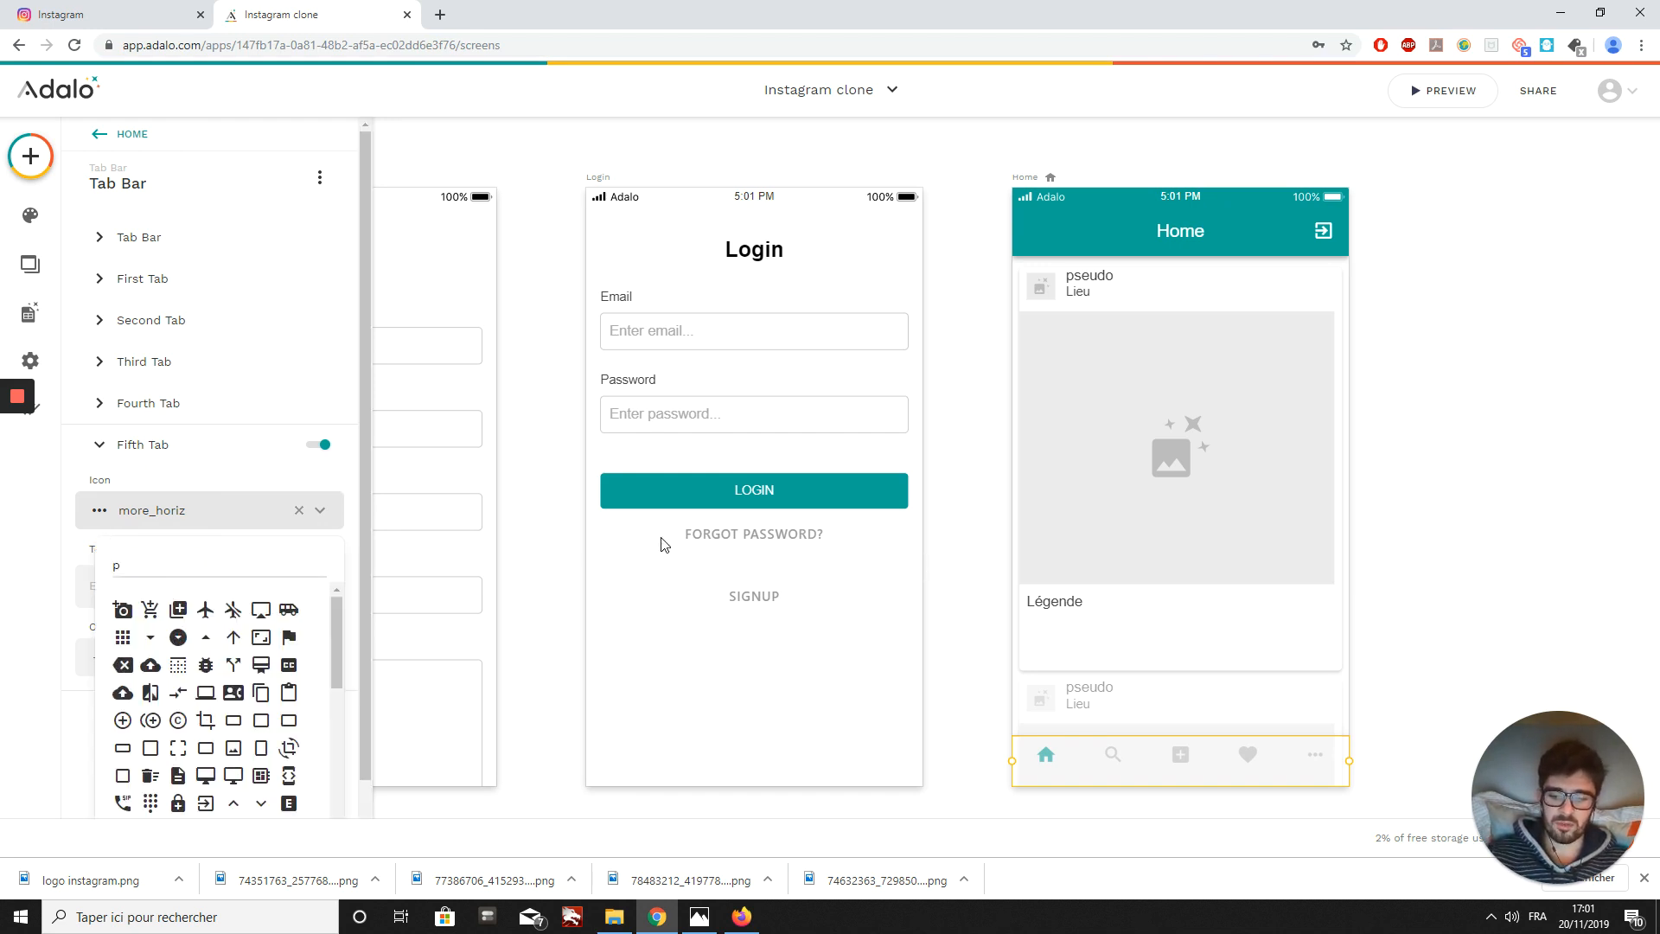
pyautogui.write('er')
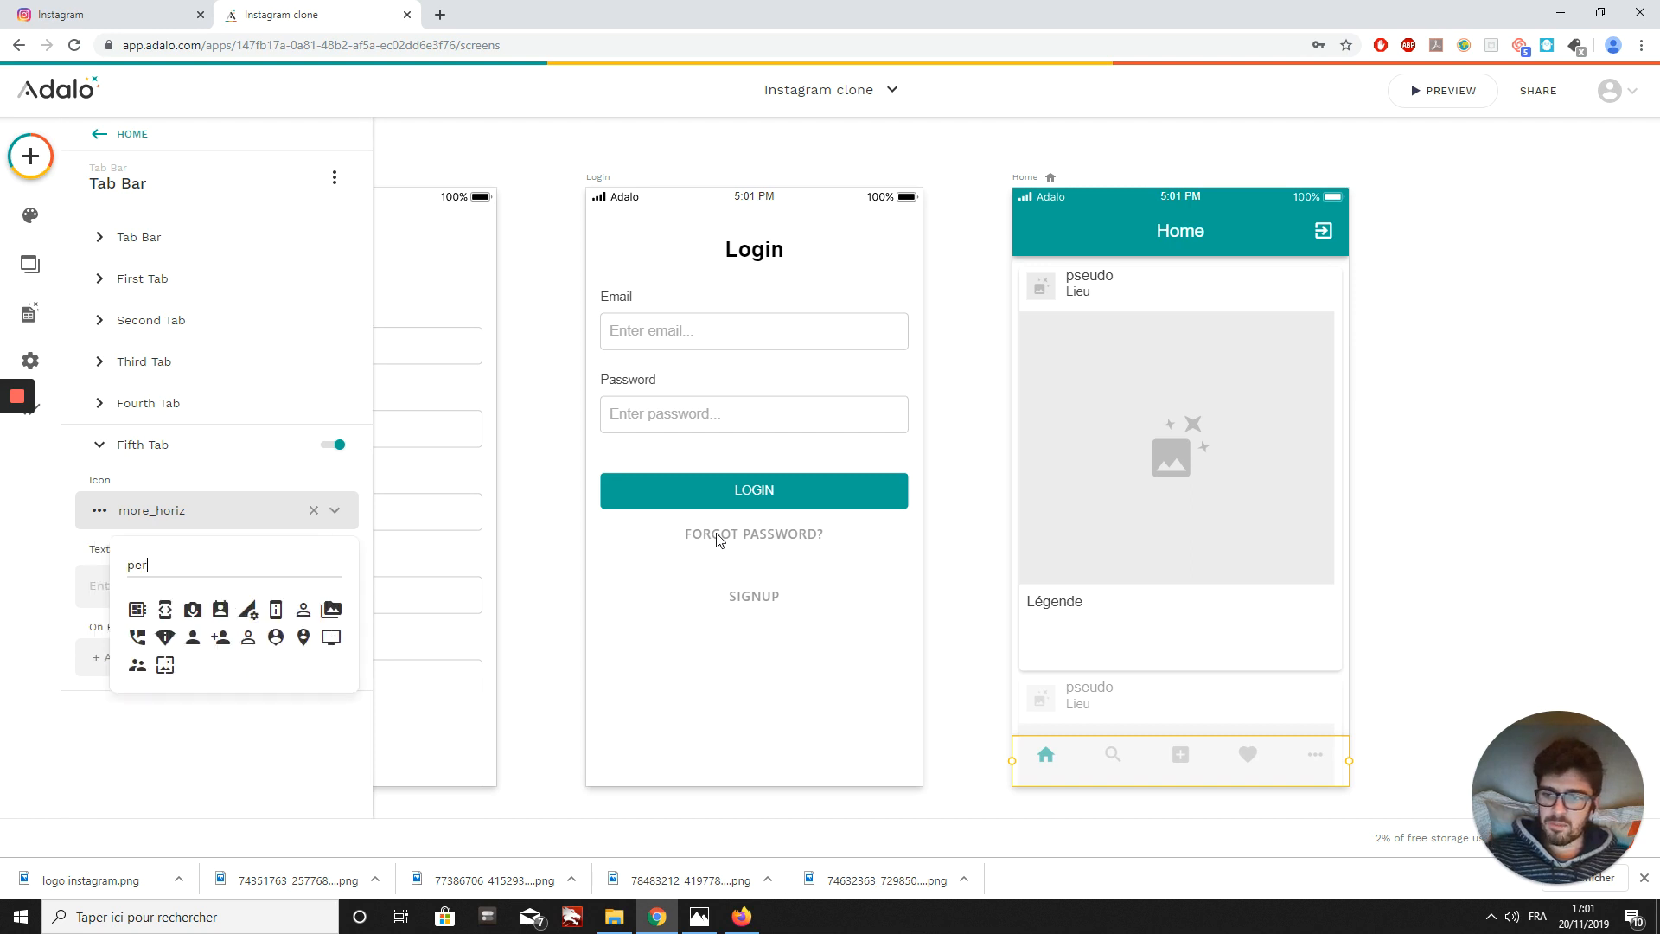
pyautogui.click(248, 638)
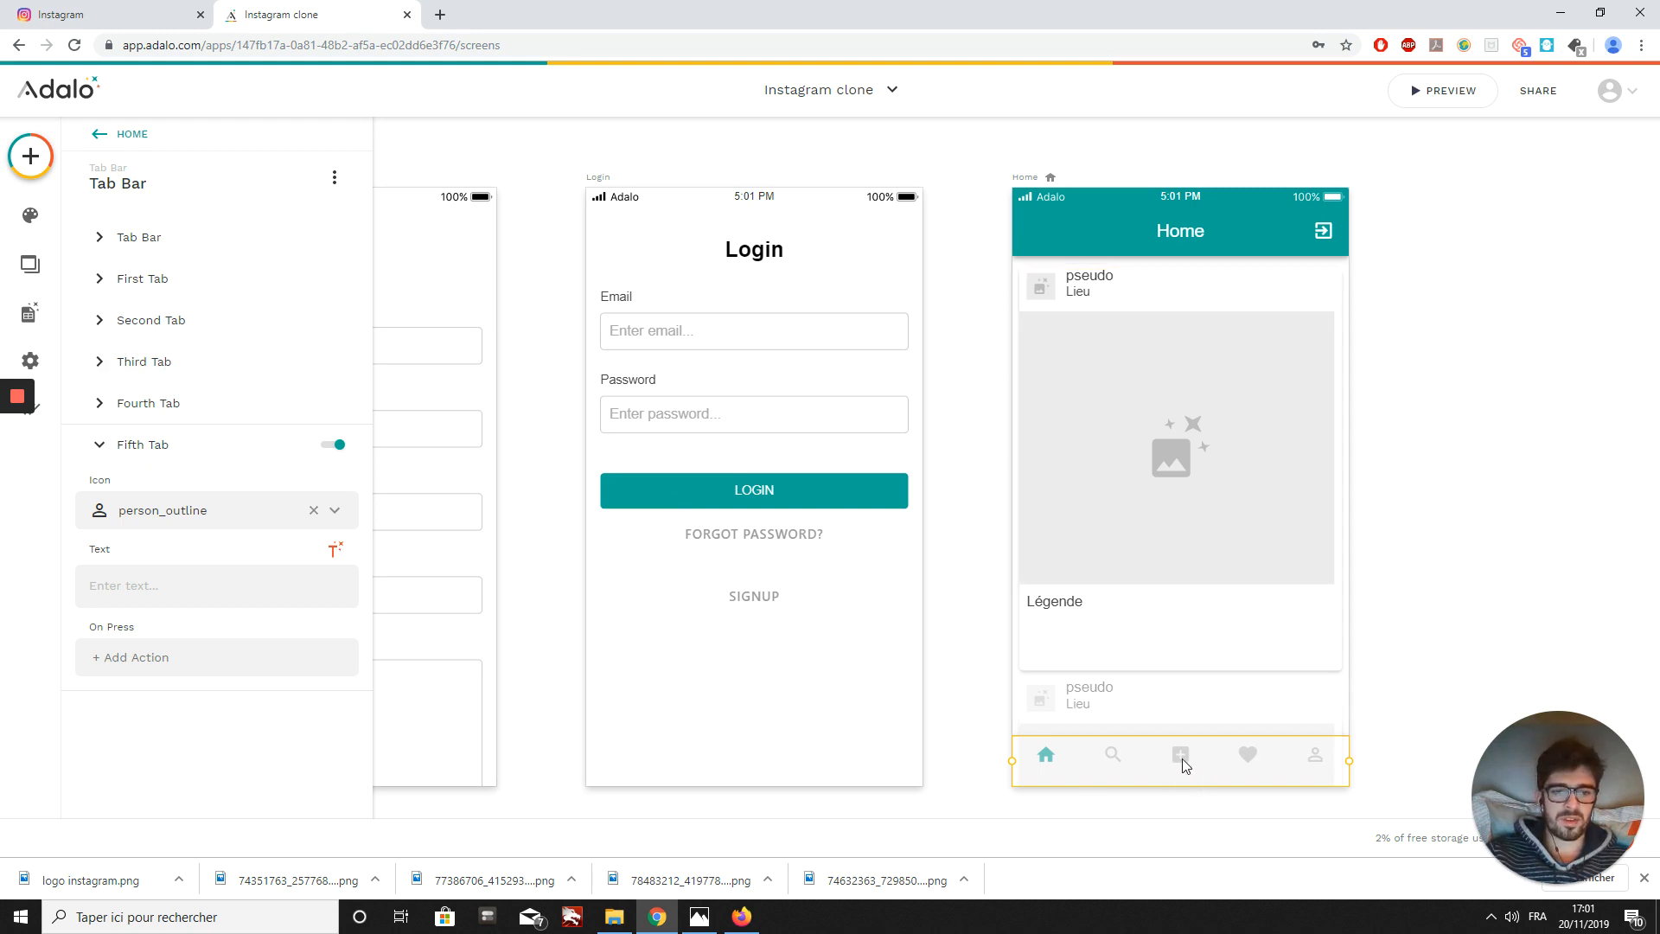
# - Link the tab bar's third tab to a new screen named "Ajouter une publication" based on the Form template
pyautogui.click(173, 405)
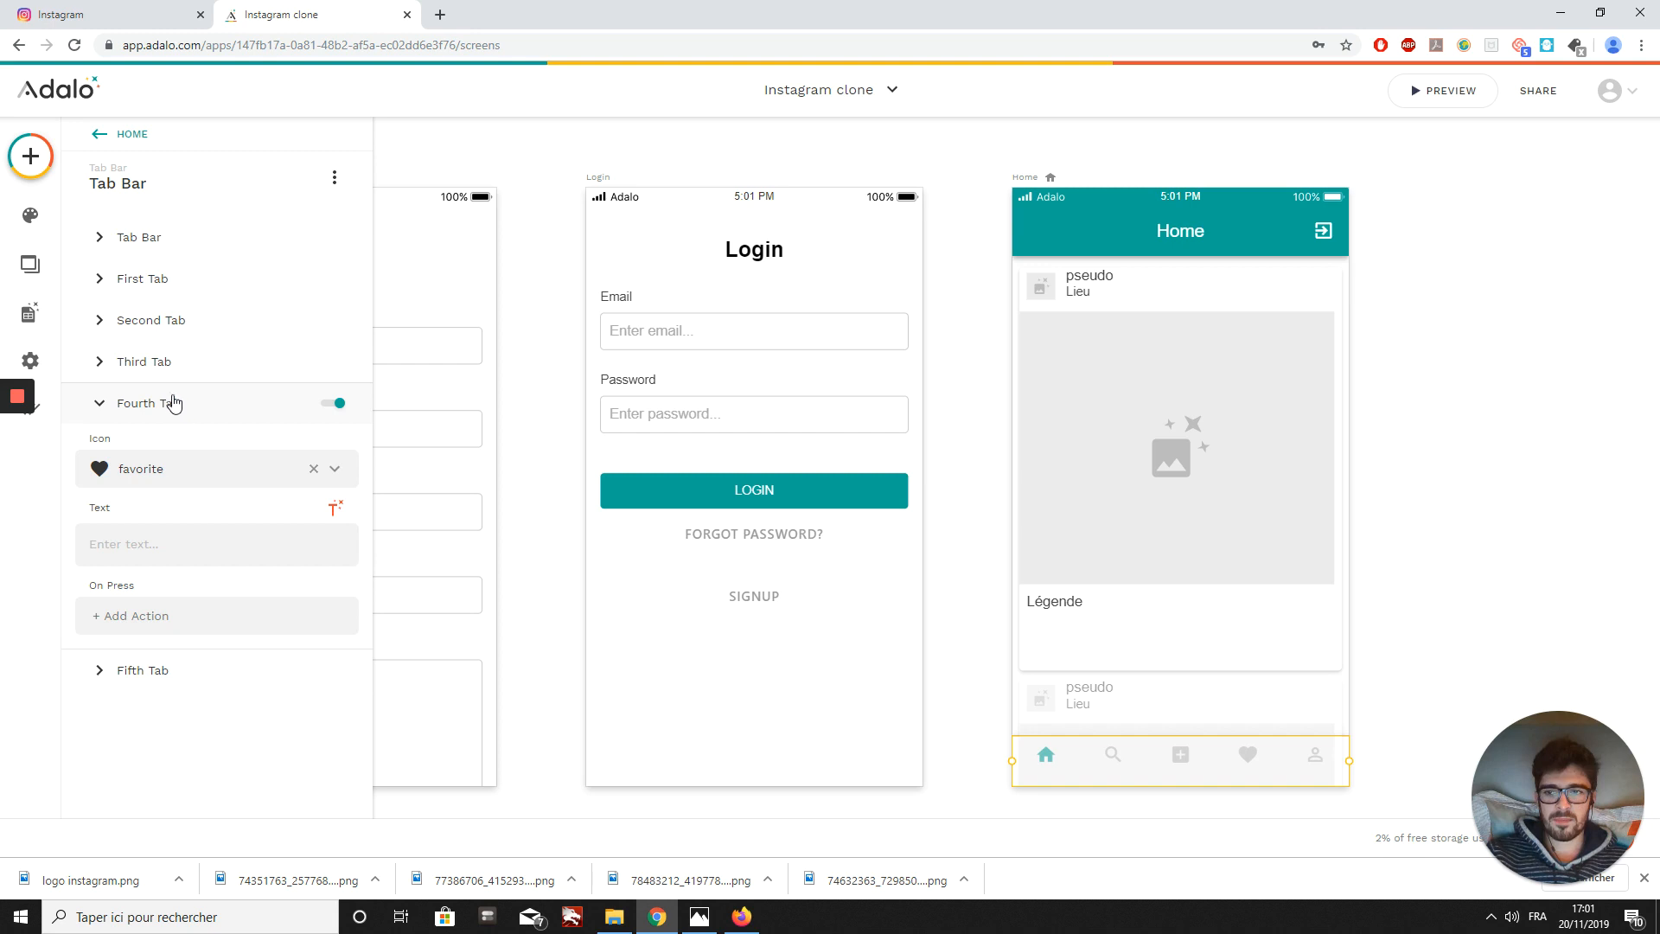
pyautogui.click(165, 369)
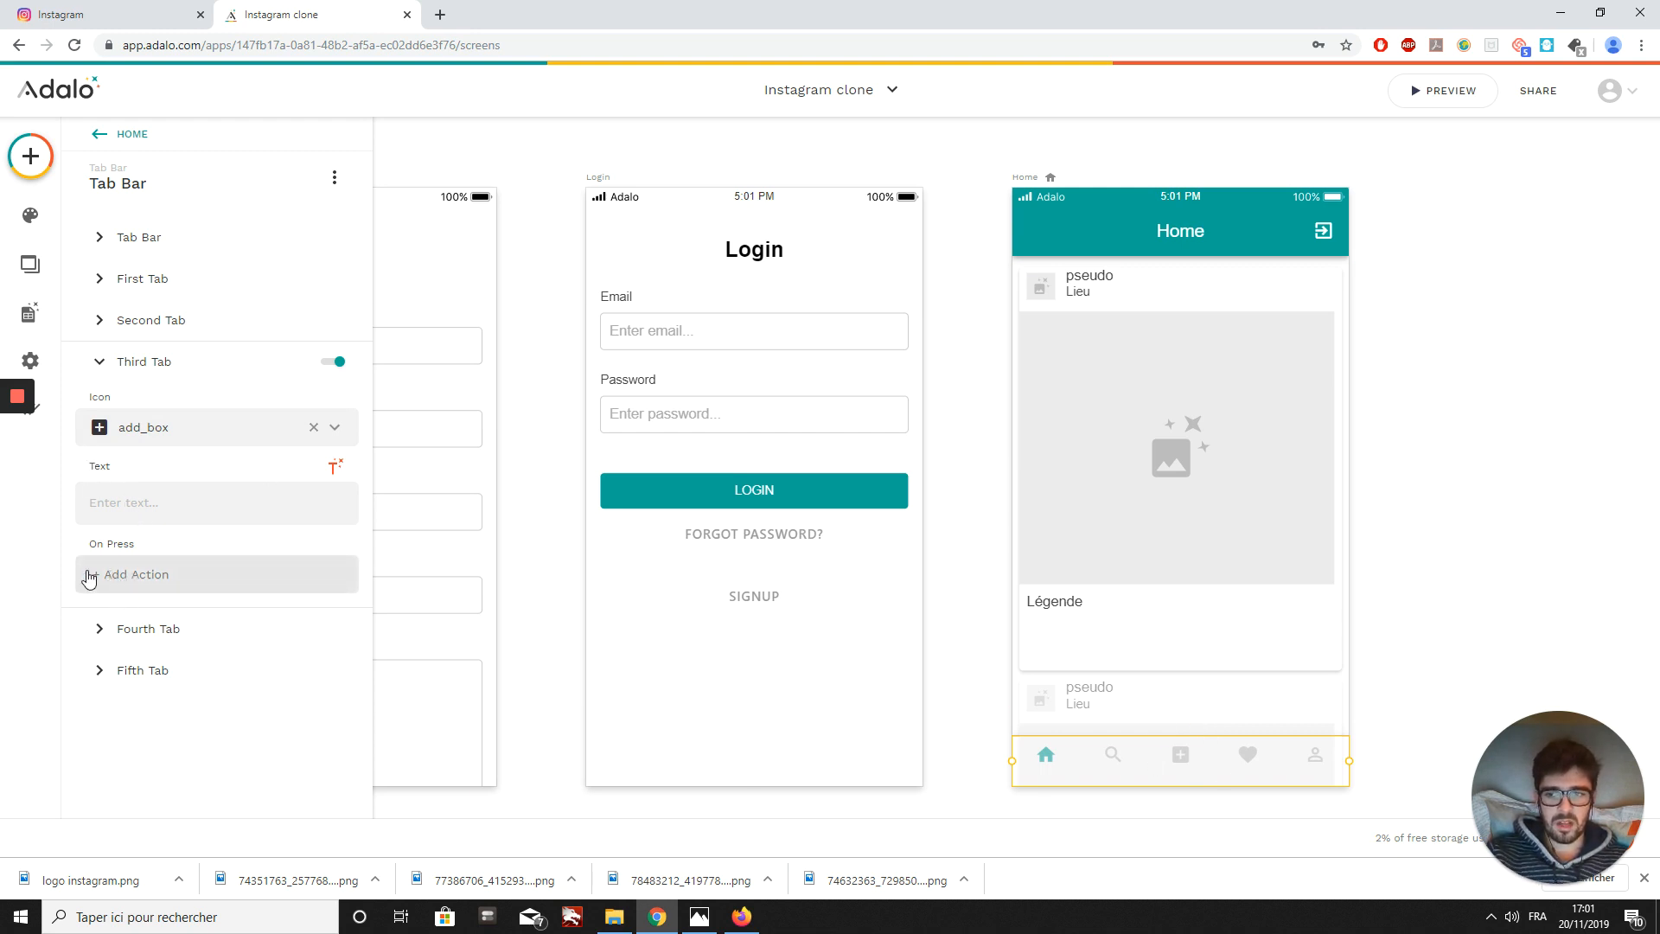
pyautogui.click(143, 584)
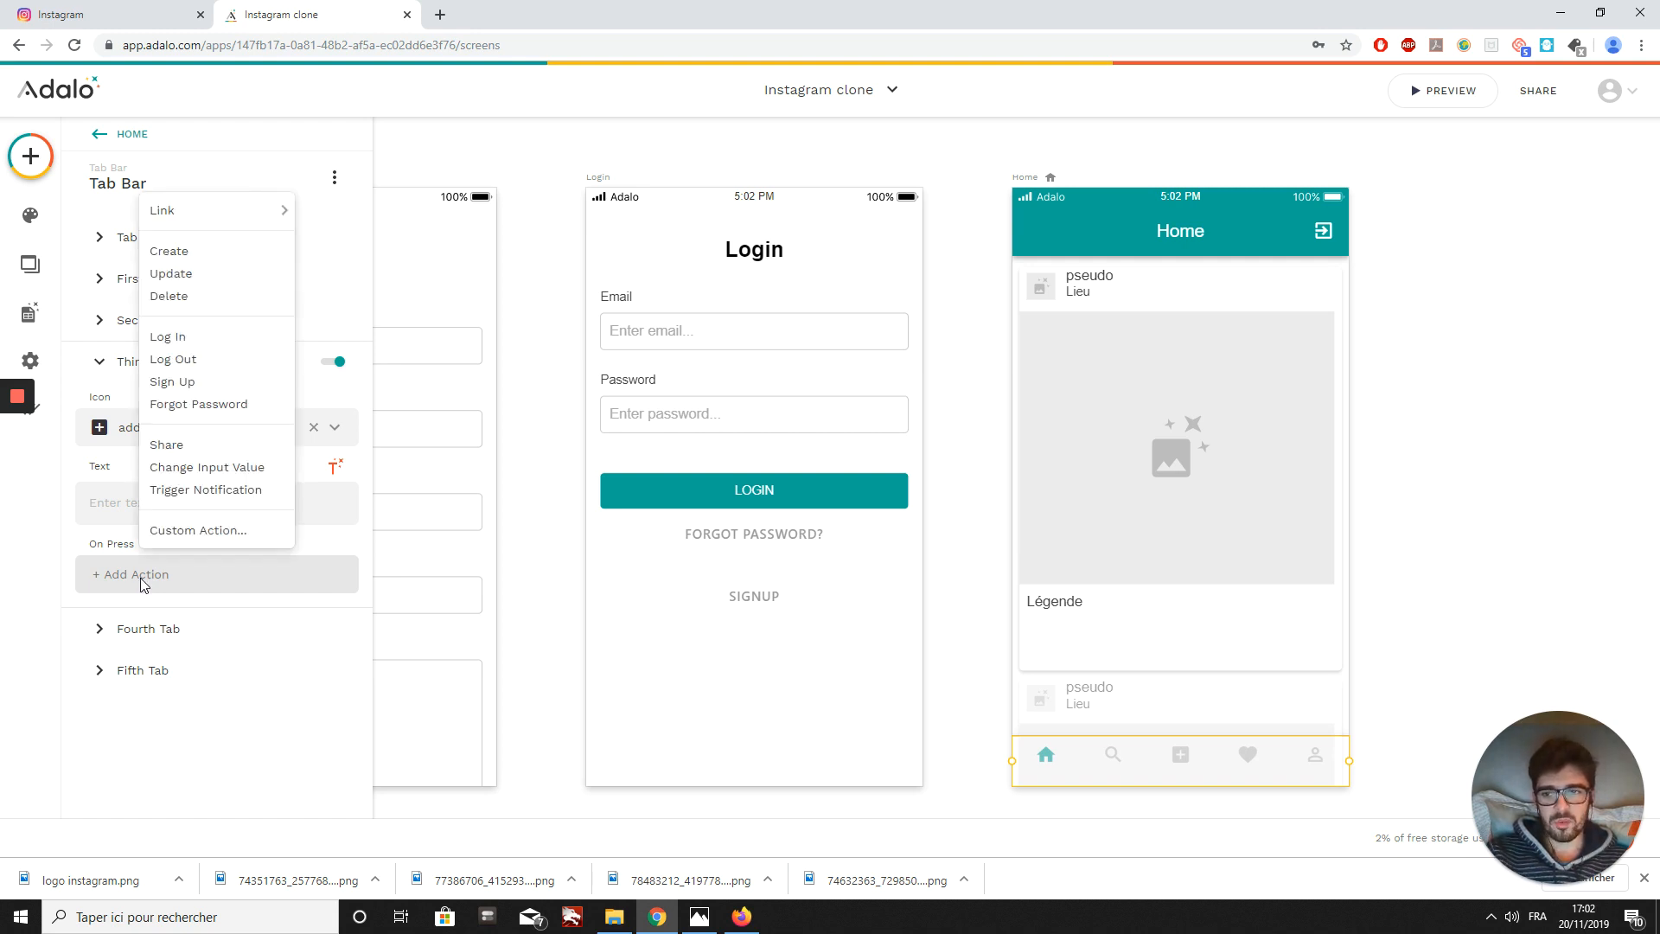
pyautogui.moveTo(211, 211)
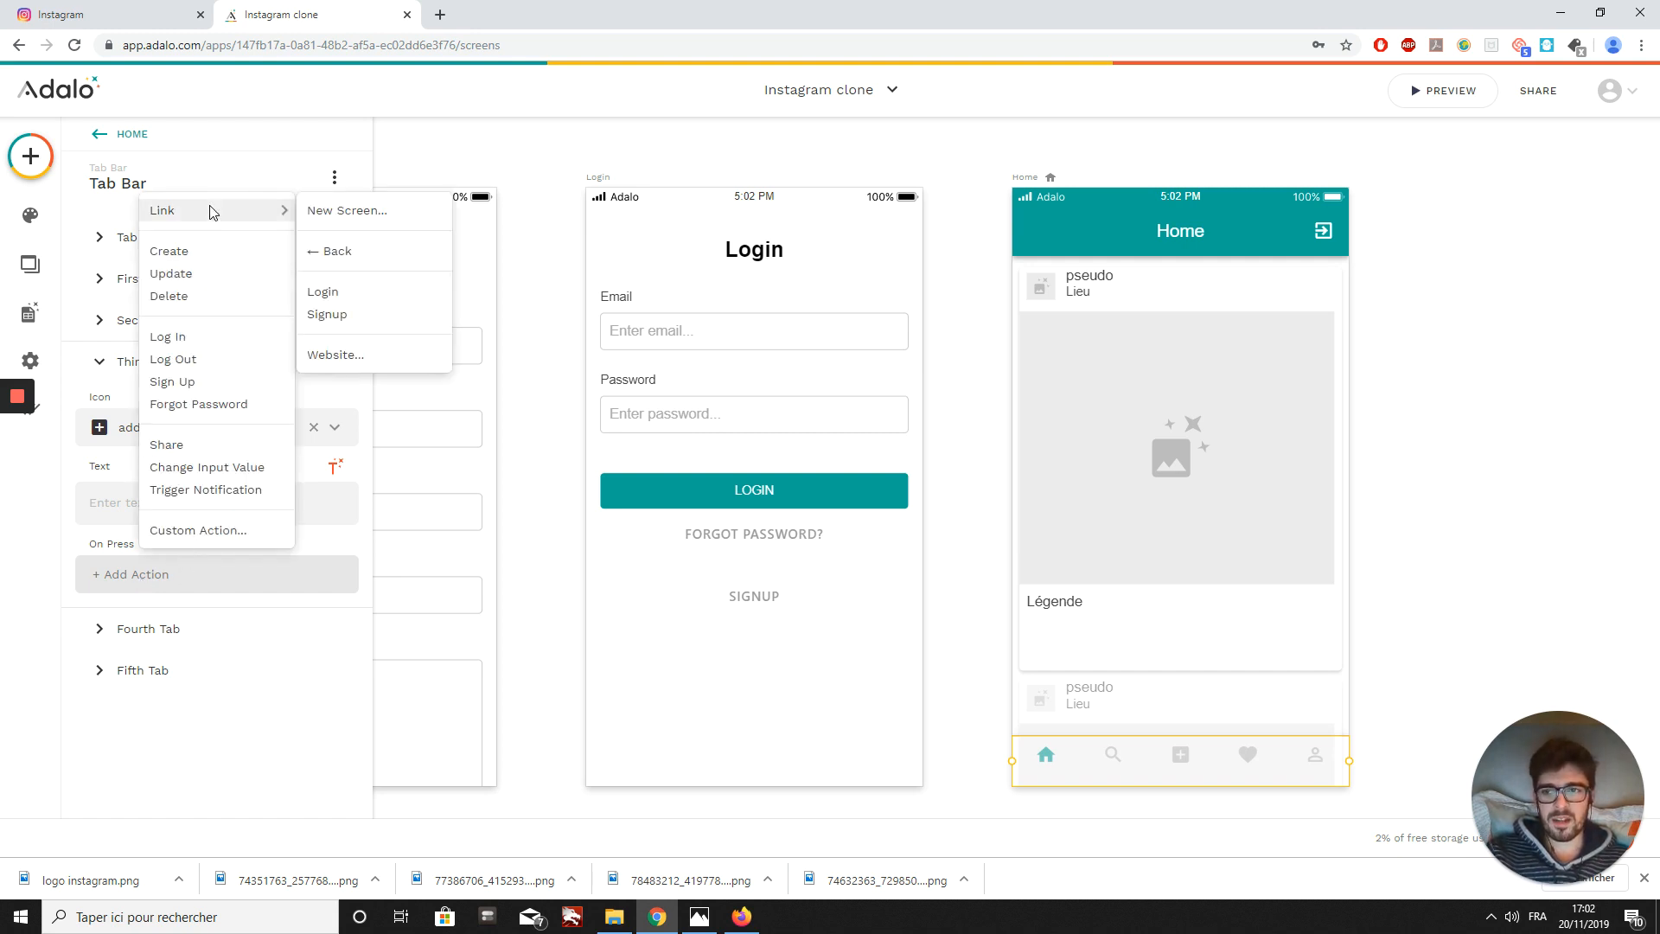
pyautogui.click(329, 216)
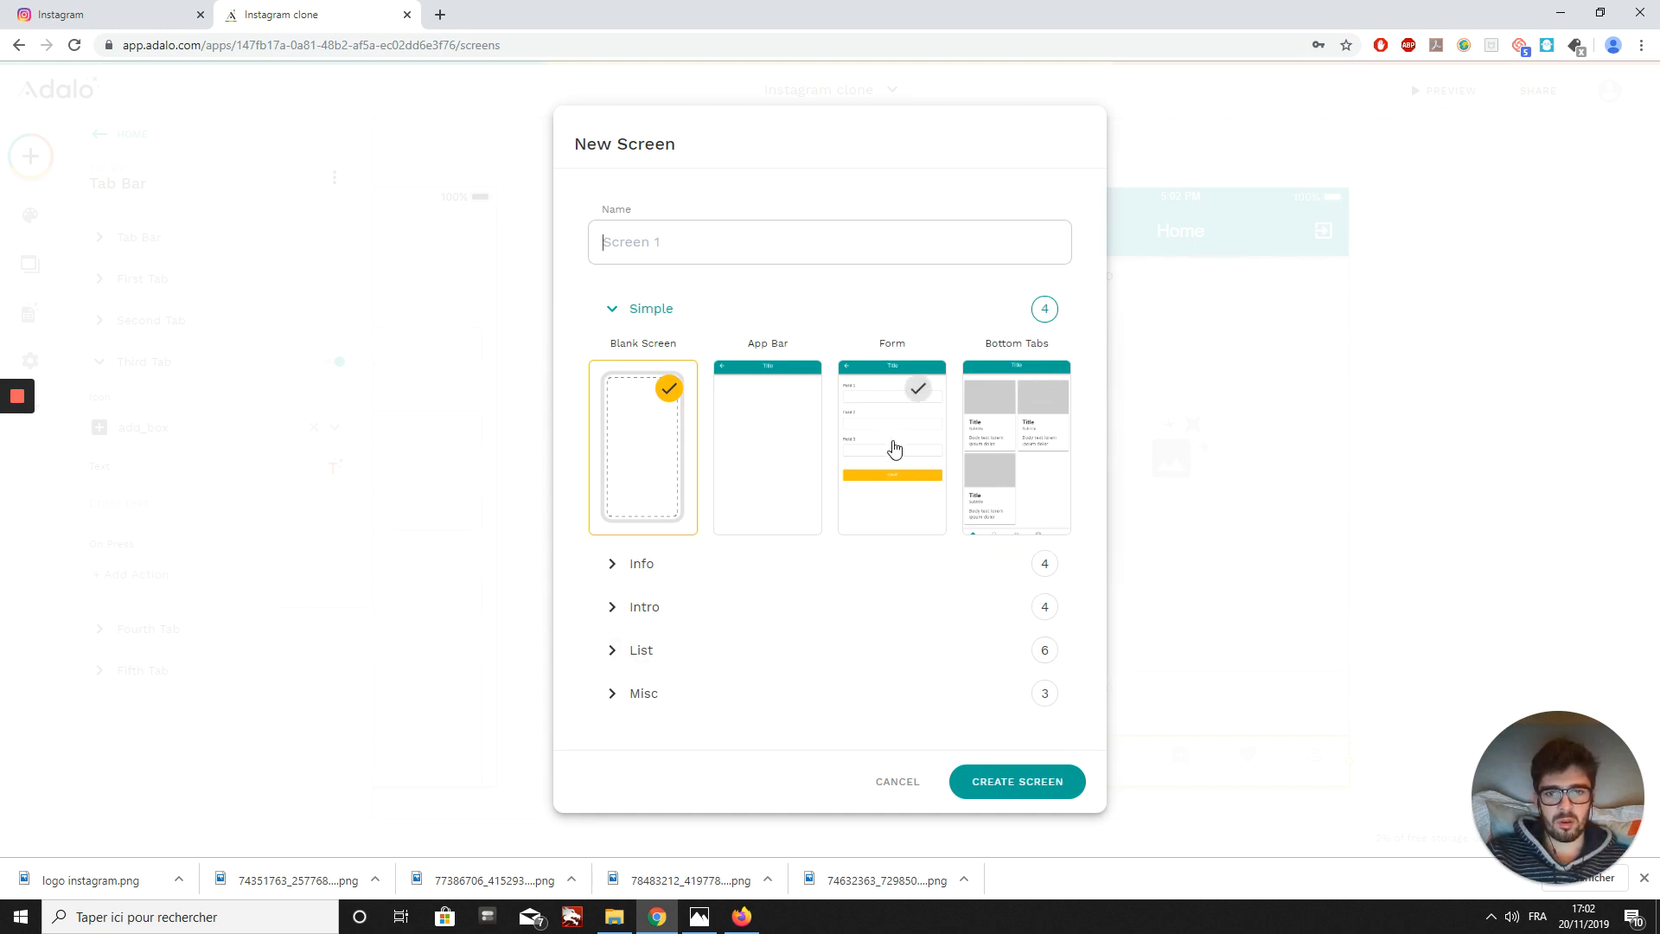
pyautogui.click(895, 449)
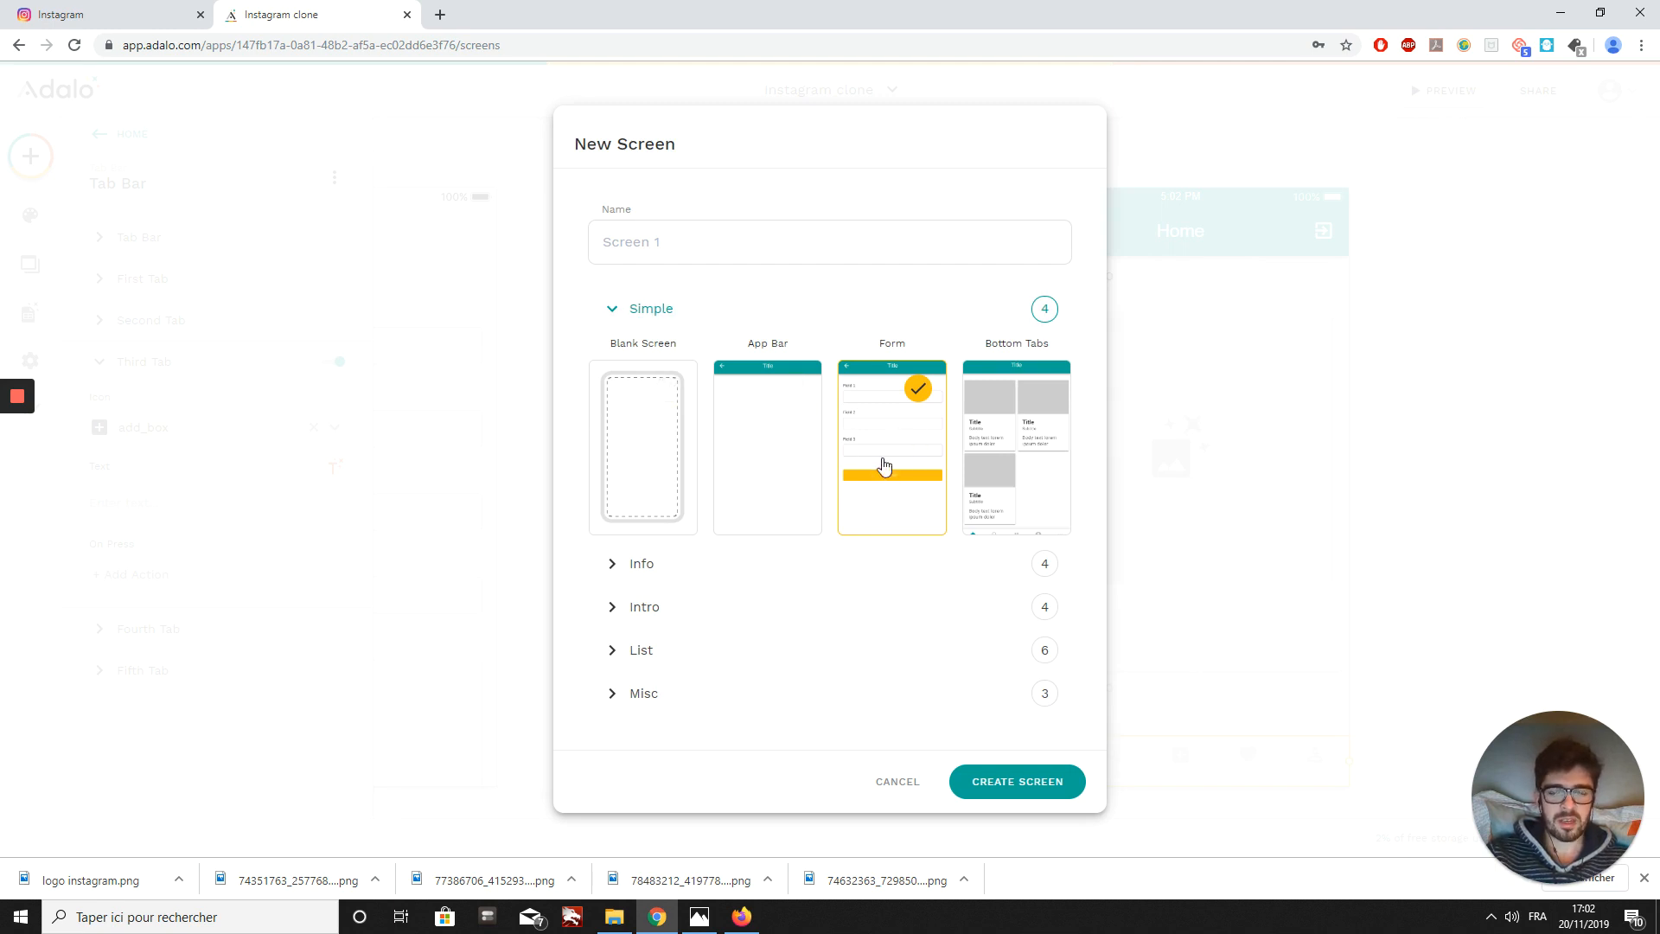
pyautogui.click(669, 241)
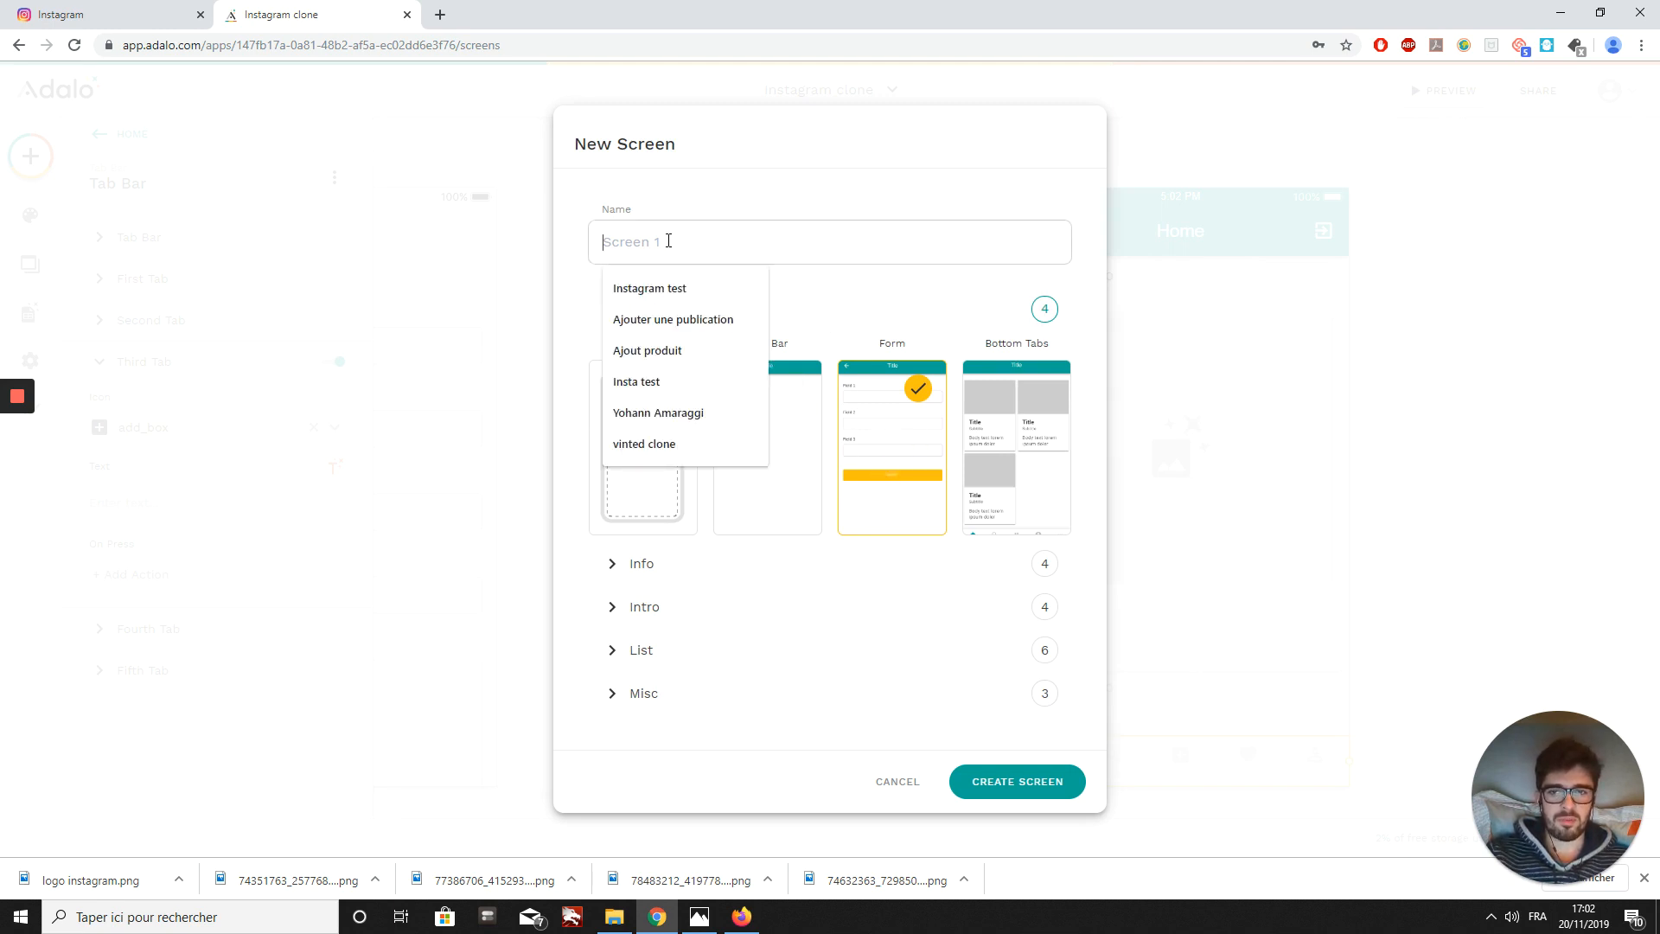
pyautogui.click(692, 331)
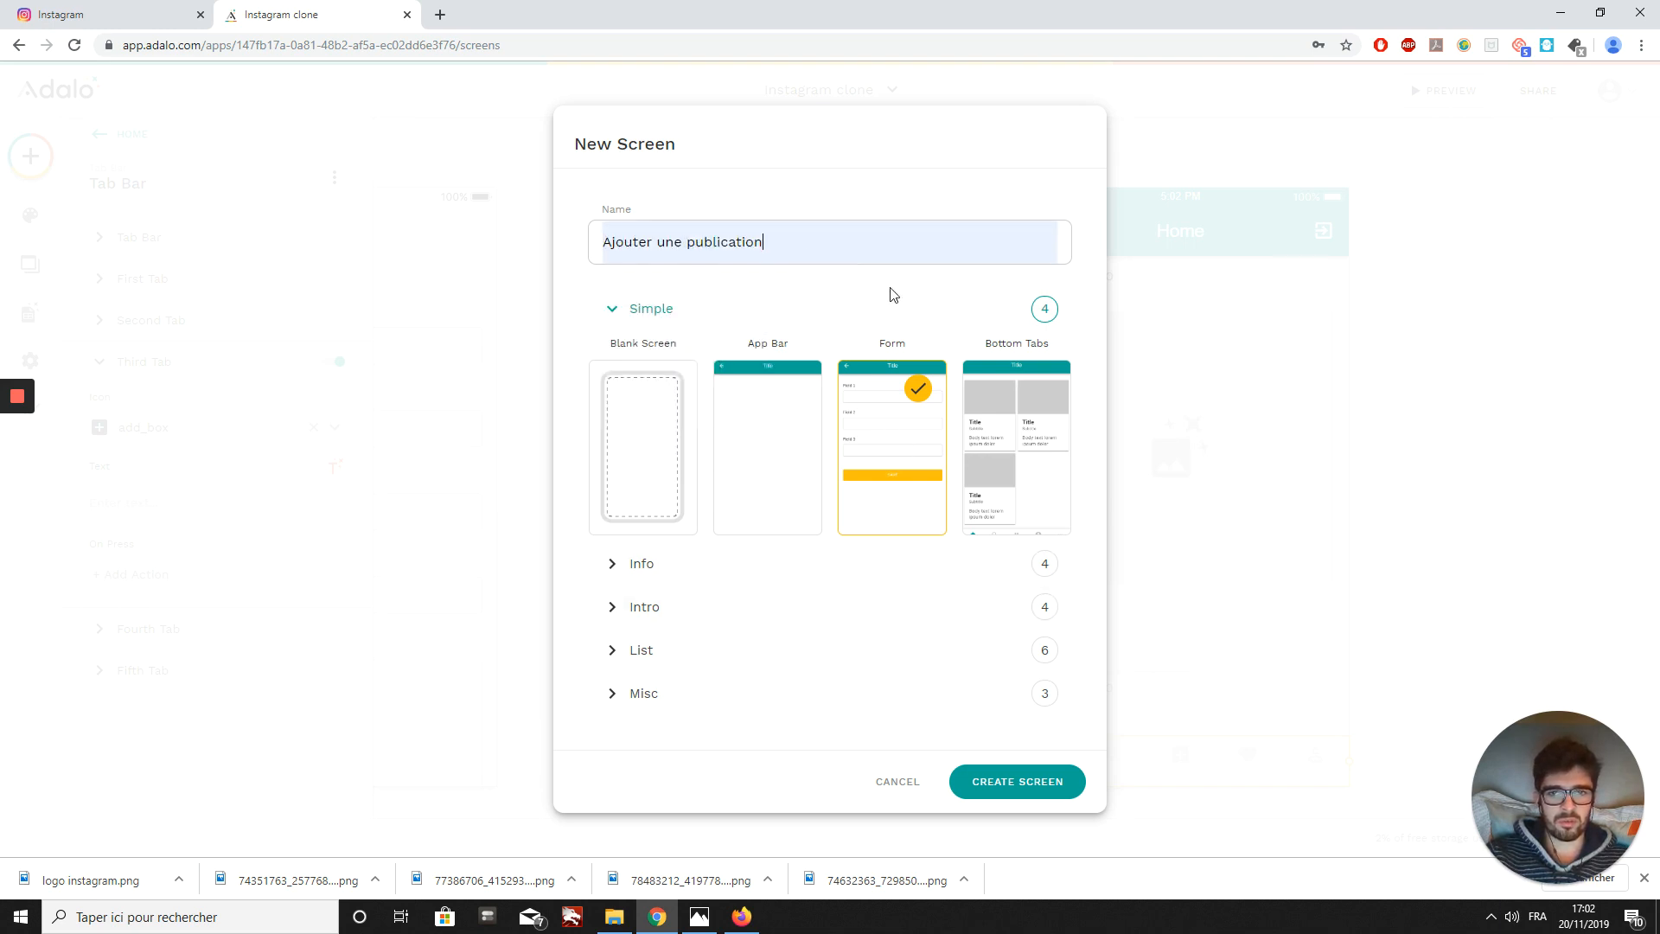
pyautogui.click(1006, 781)
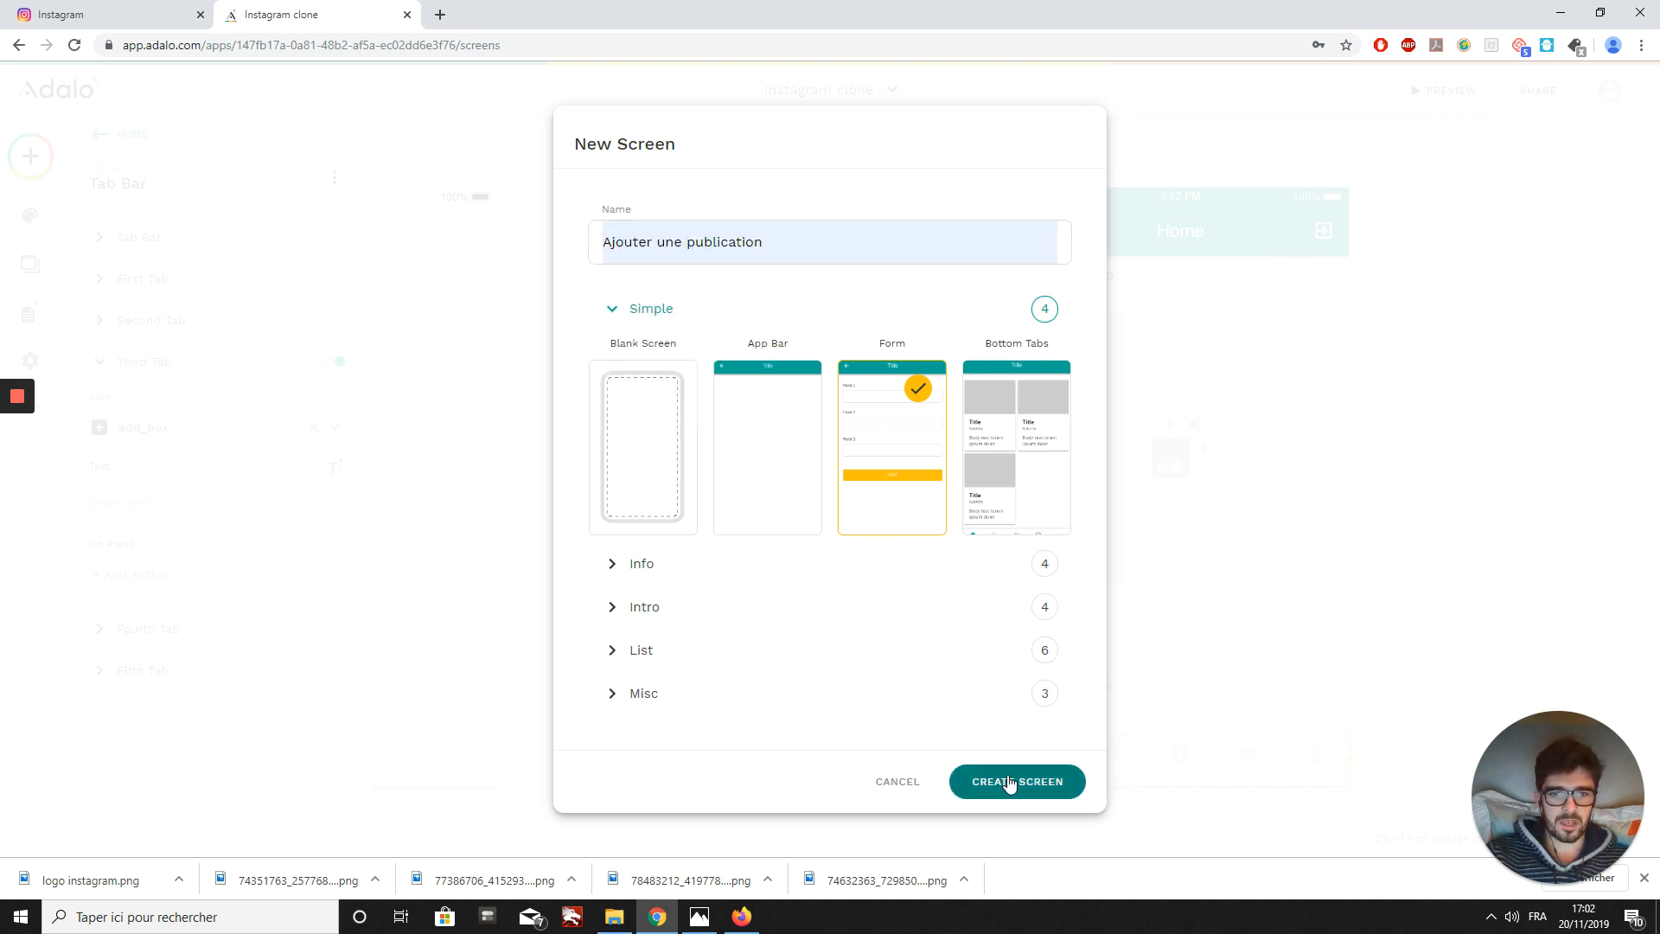
# - Connect the form on the "Ajouter une publication" screen to the publication collection
pyautogui.click(1383, 386)
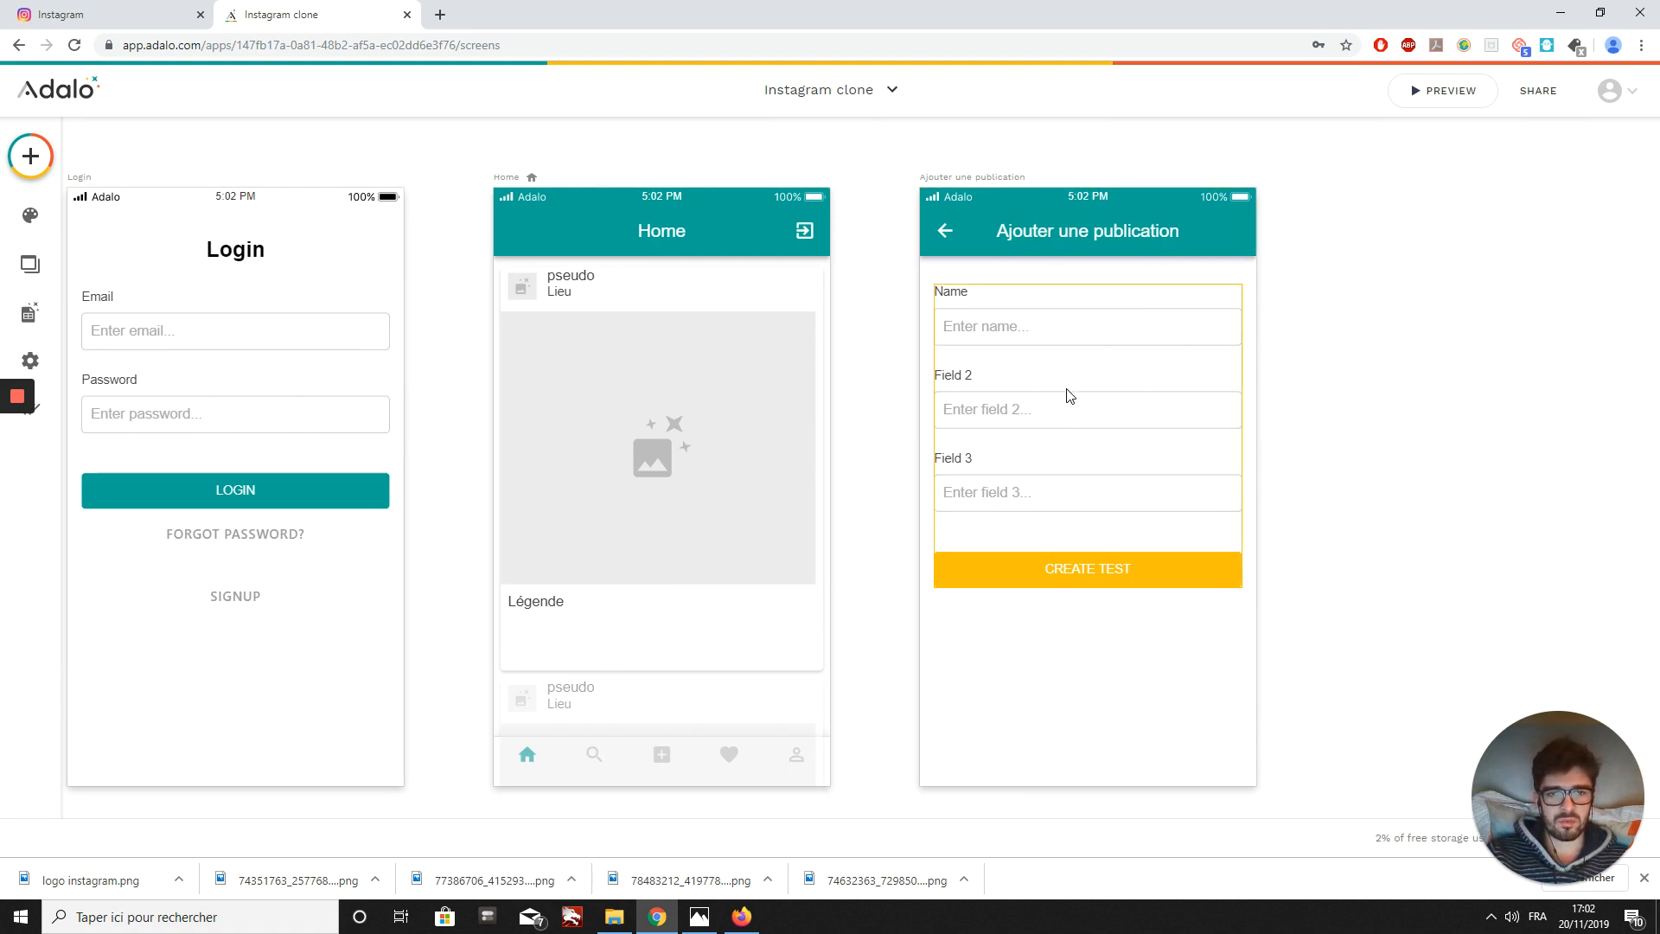
pyautogui.click(1118, 443)
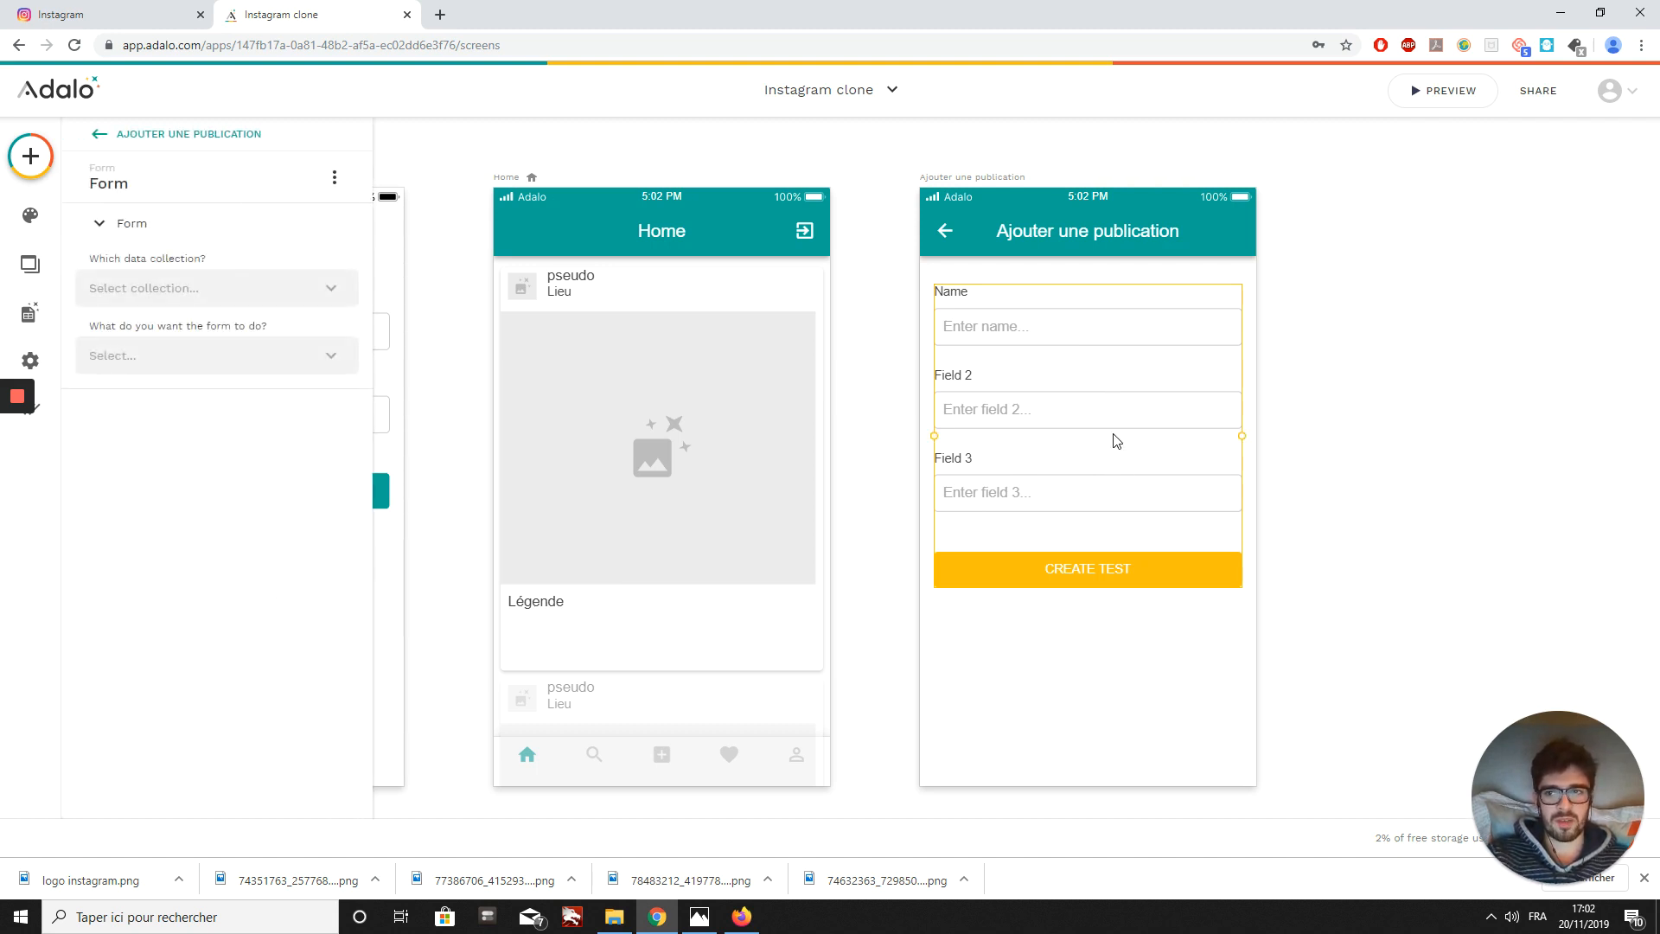
pyautogui.click(174, 294)
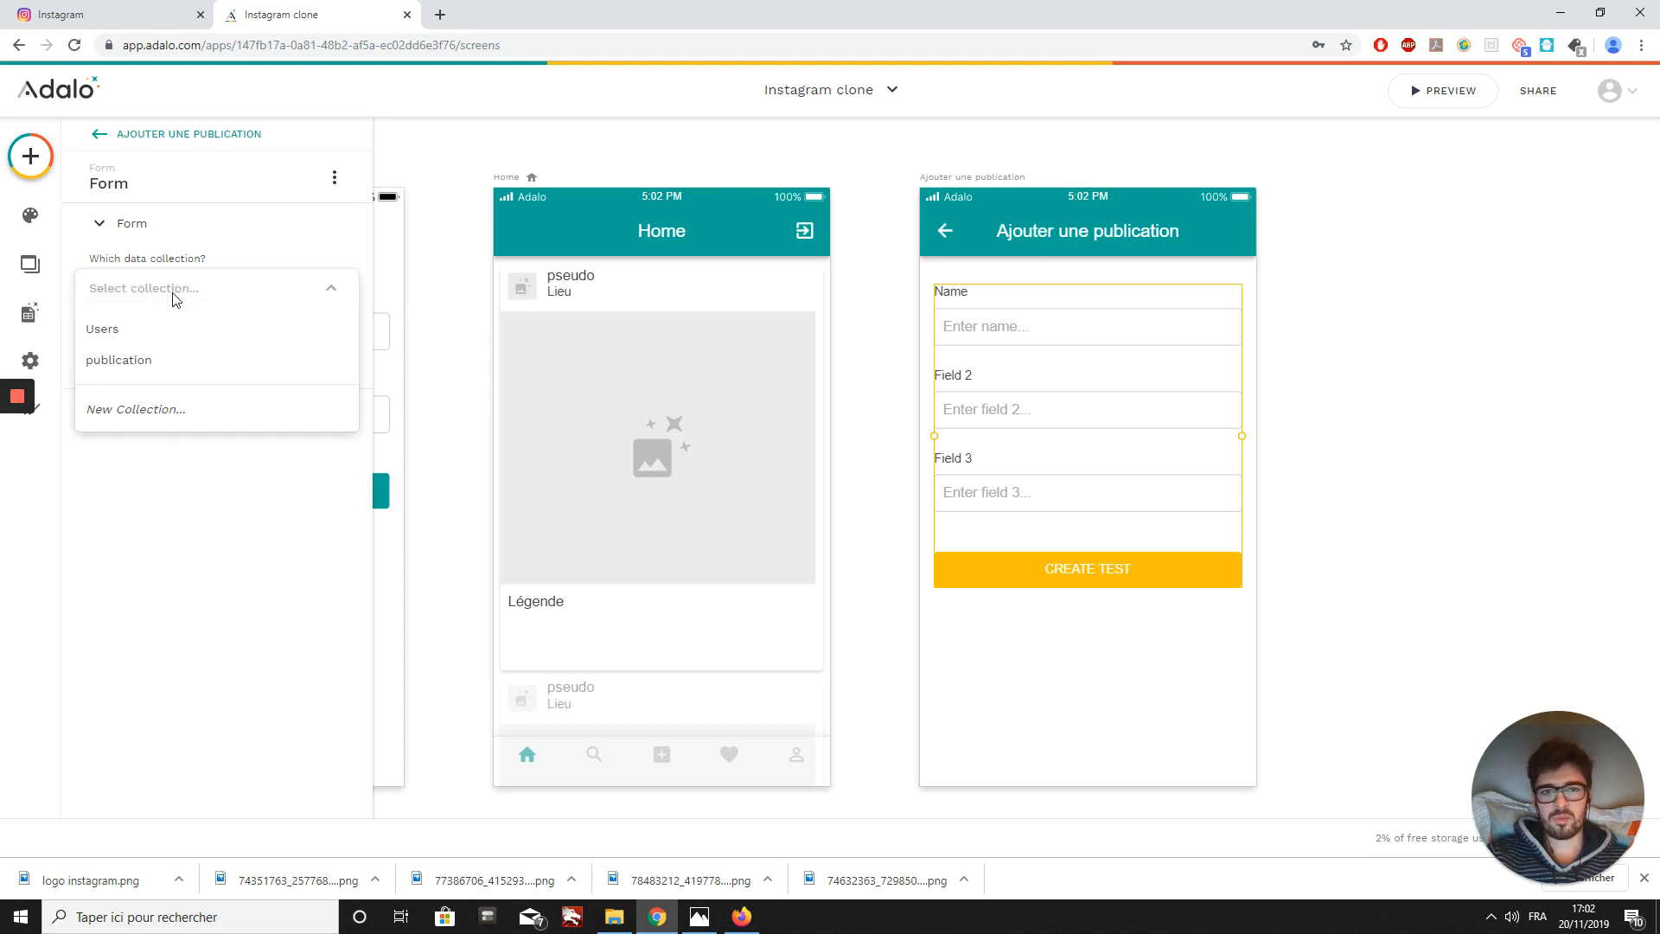
pyautogui.click(169, 361)
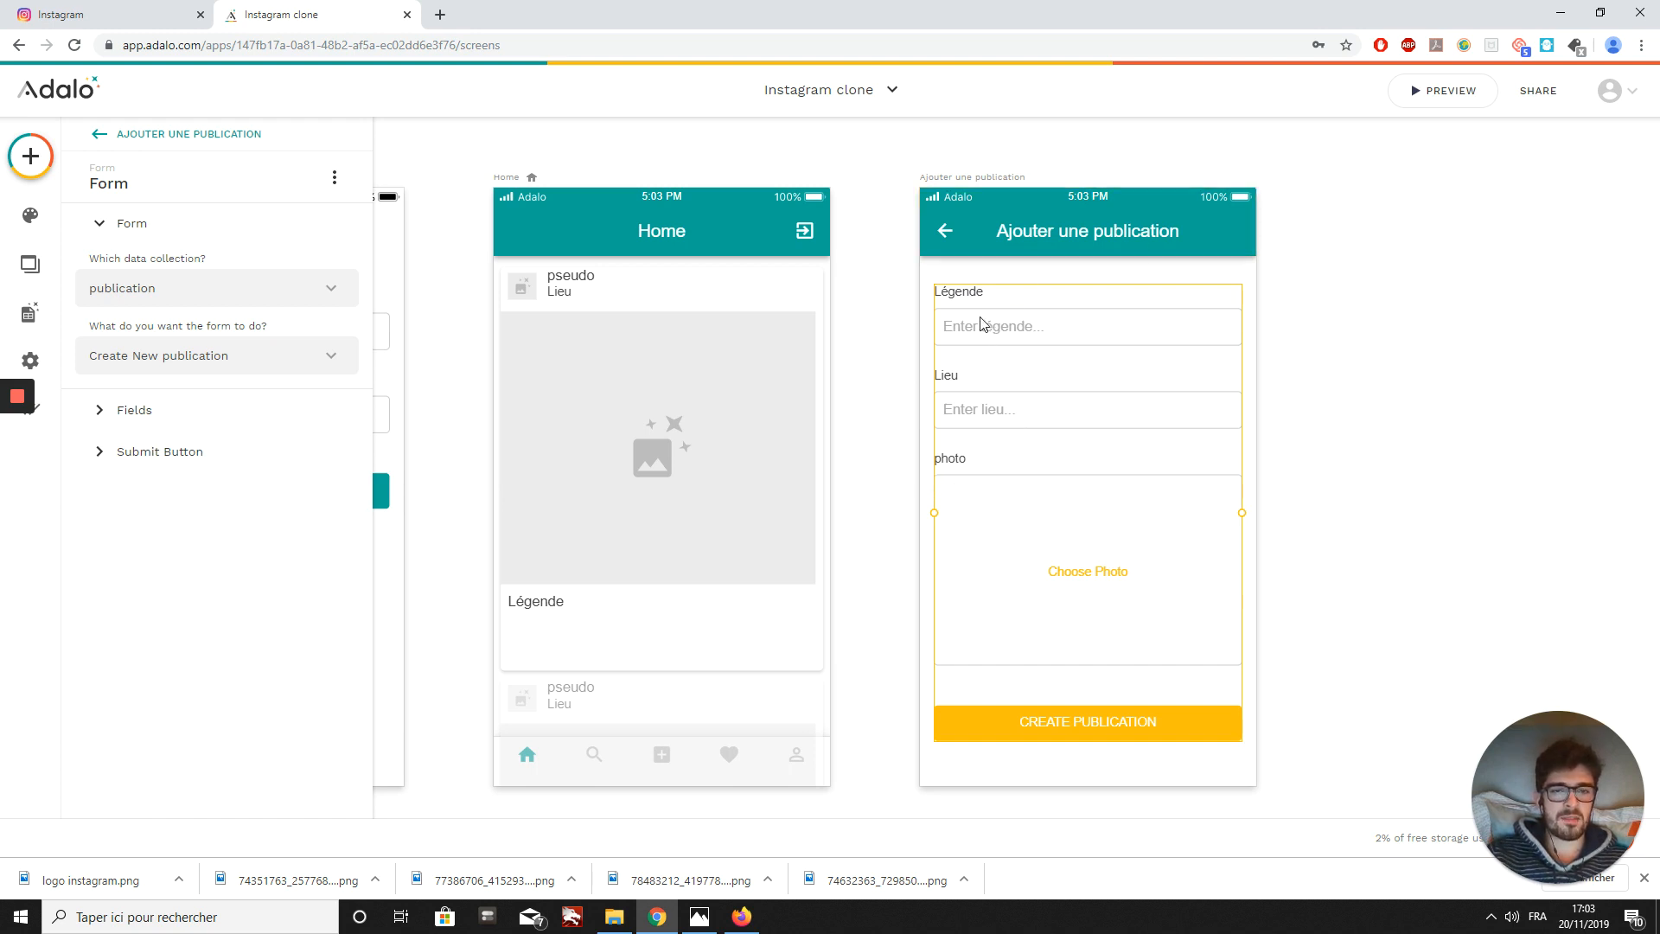
# - Review the form's fields, and compare them with the Instagram image-adding reference screenshots in Photos
pyautogui.click(157, 417)
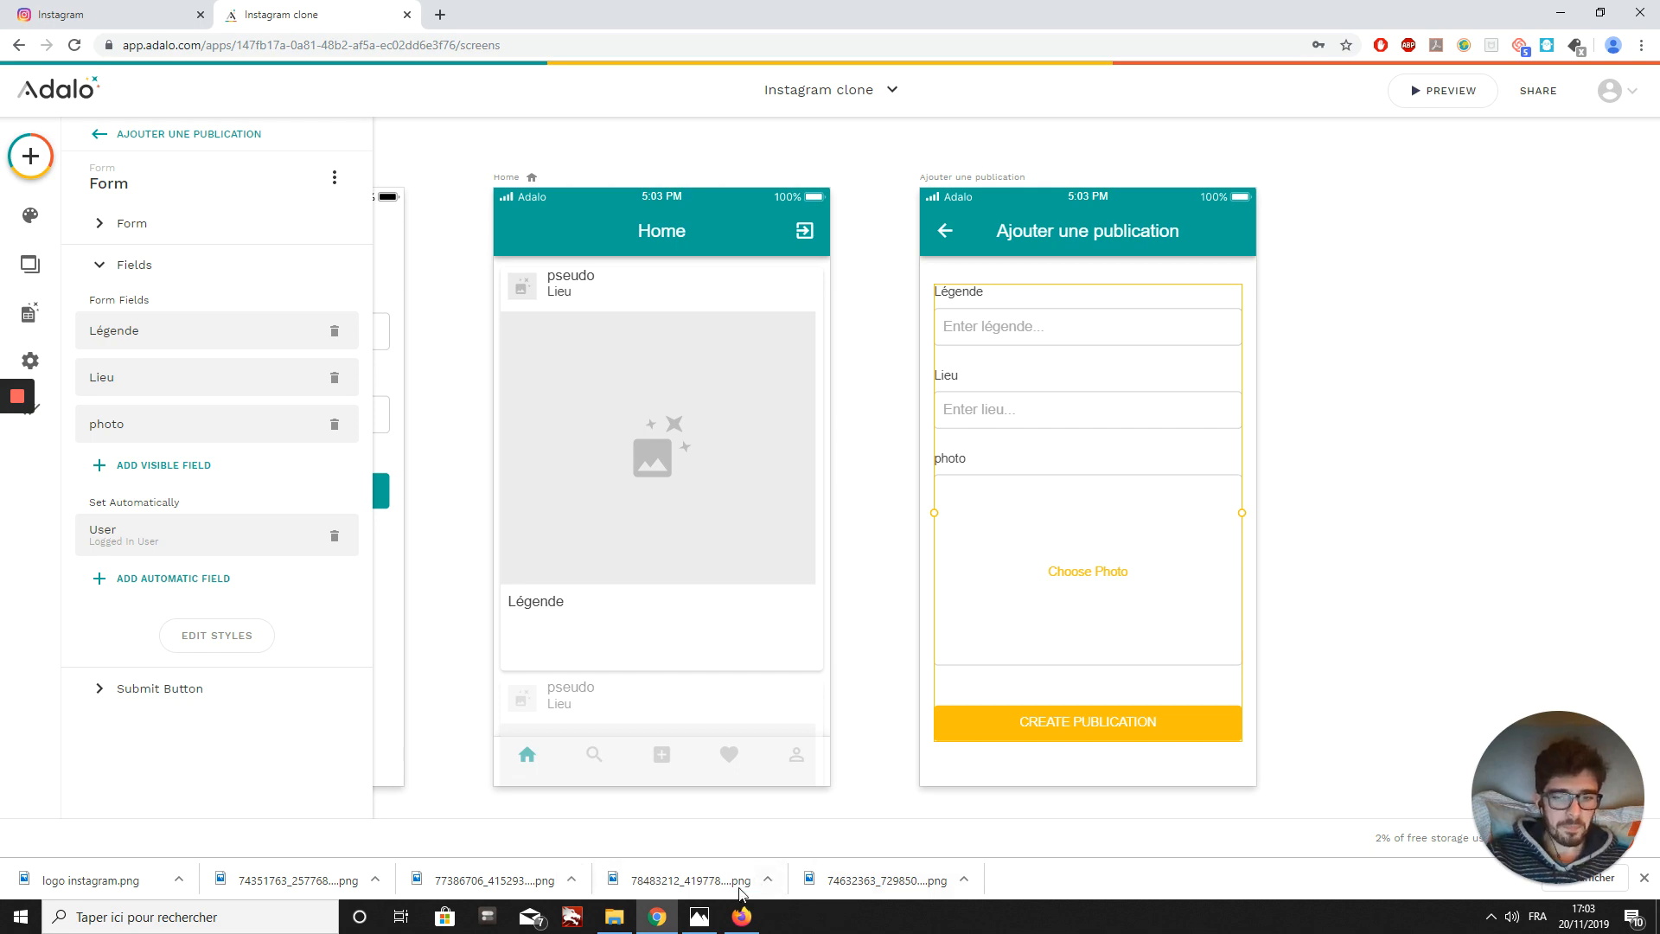
pyautogui.click(701, 917)
pyautogui.press('Right')
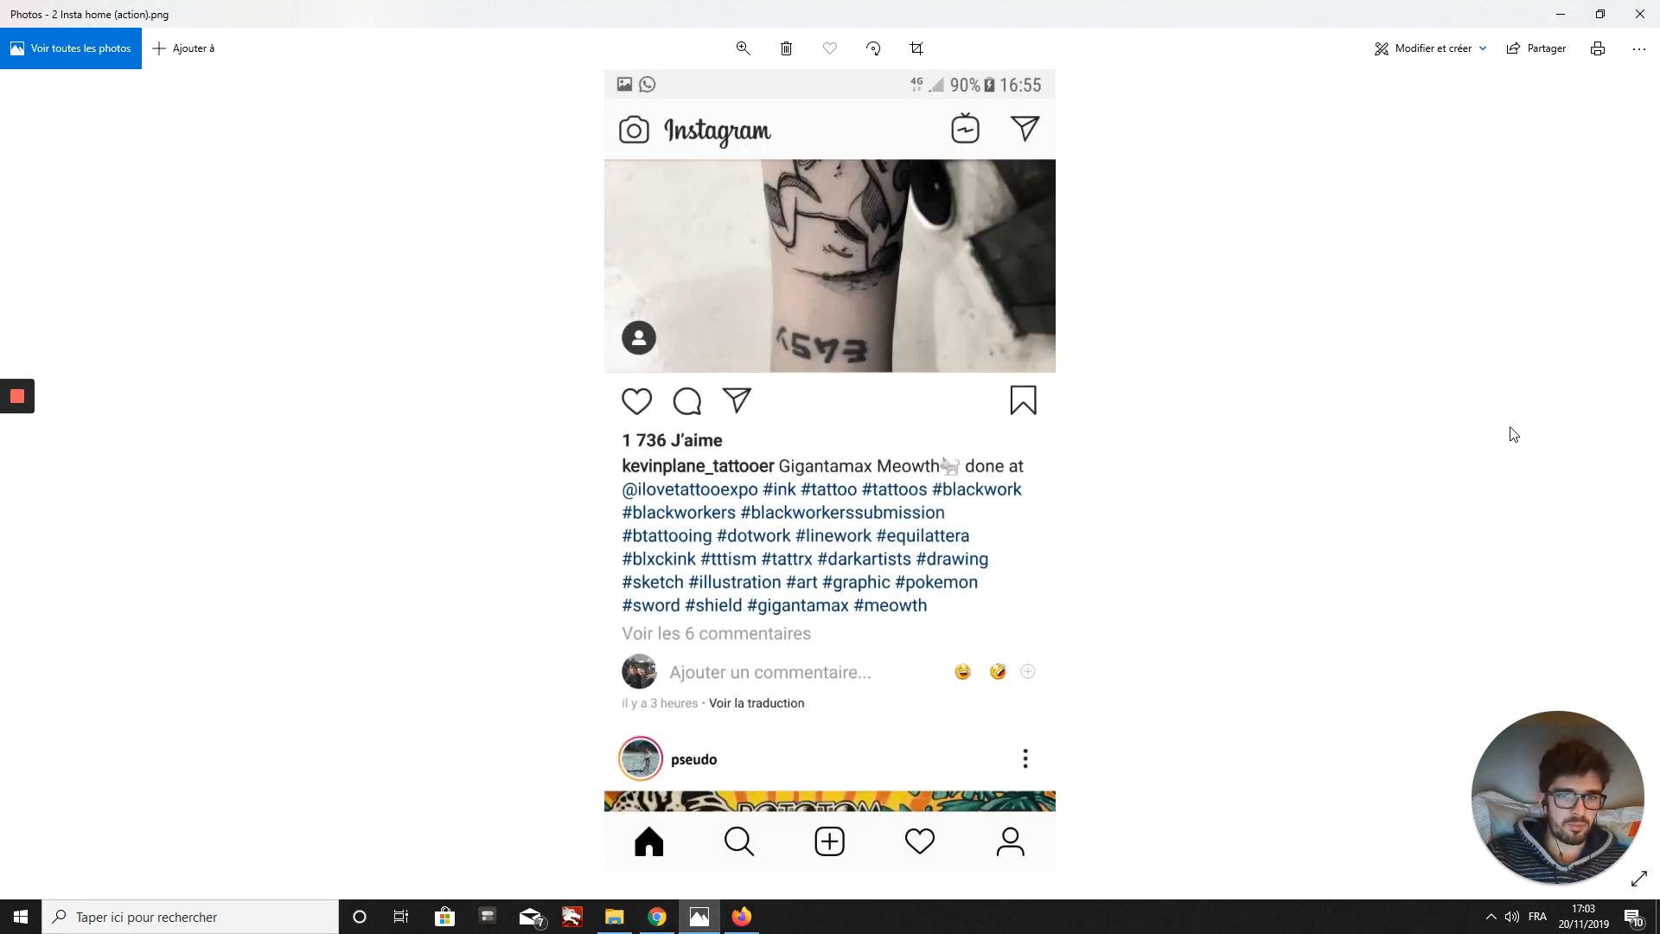
pyautogui.press('Right')
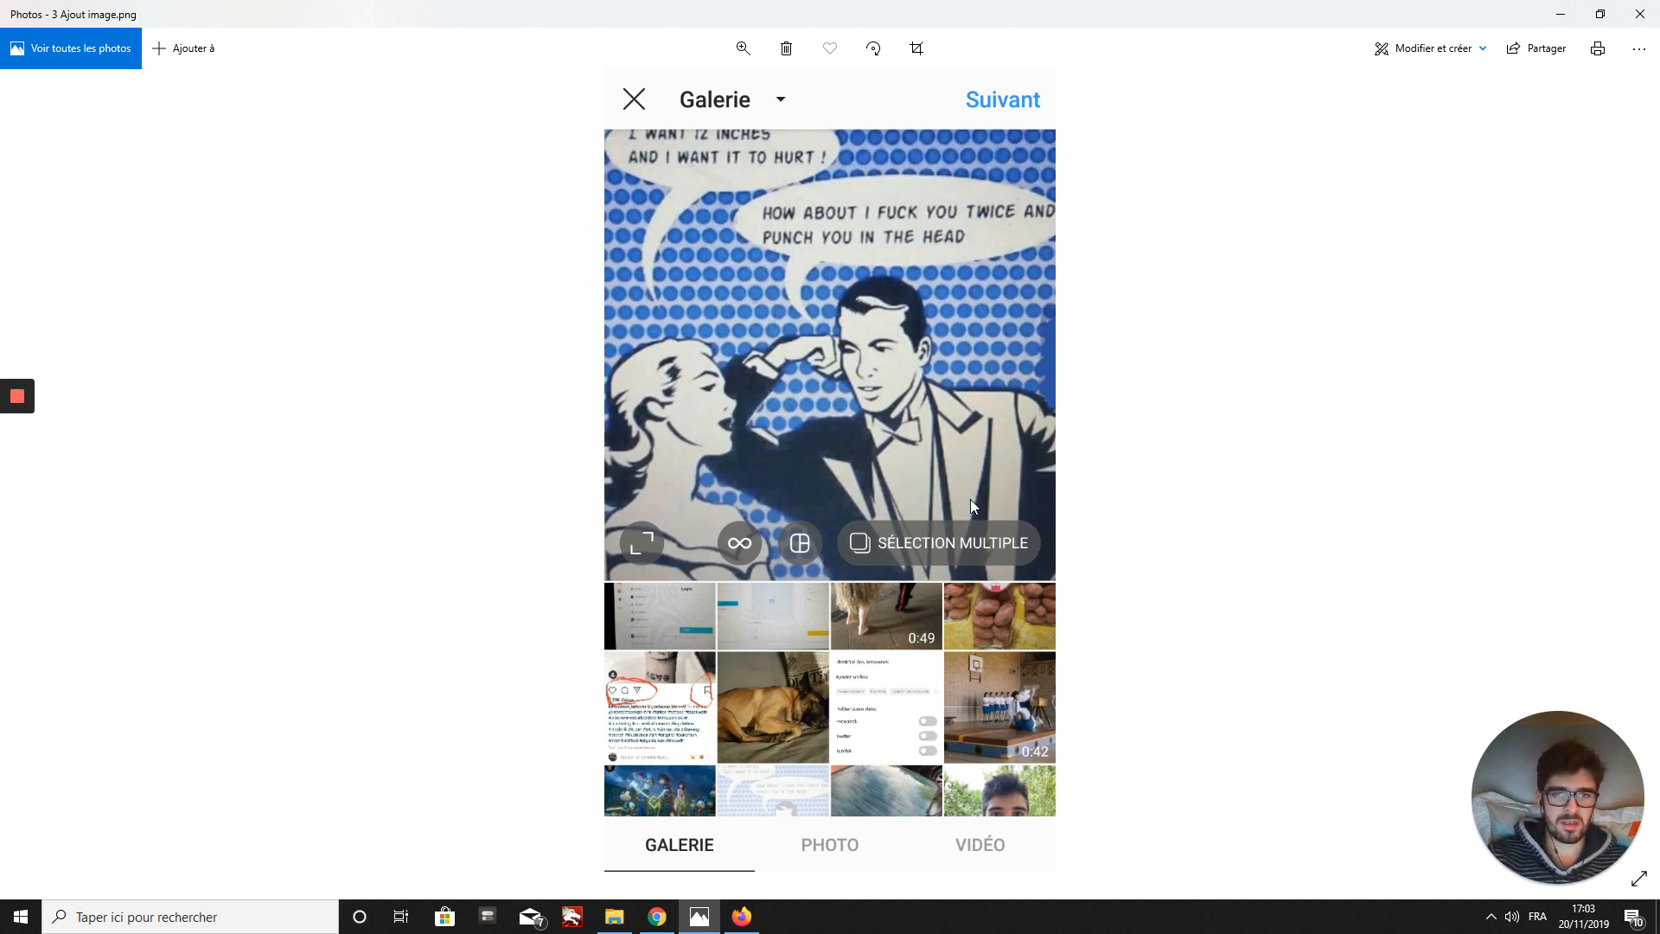
pyautogui.press('Right')
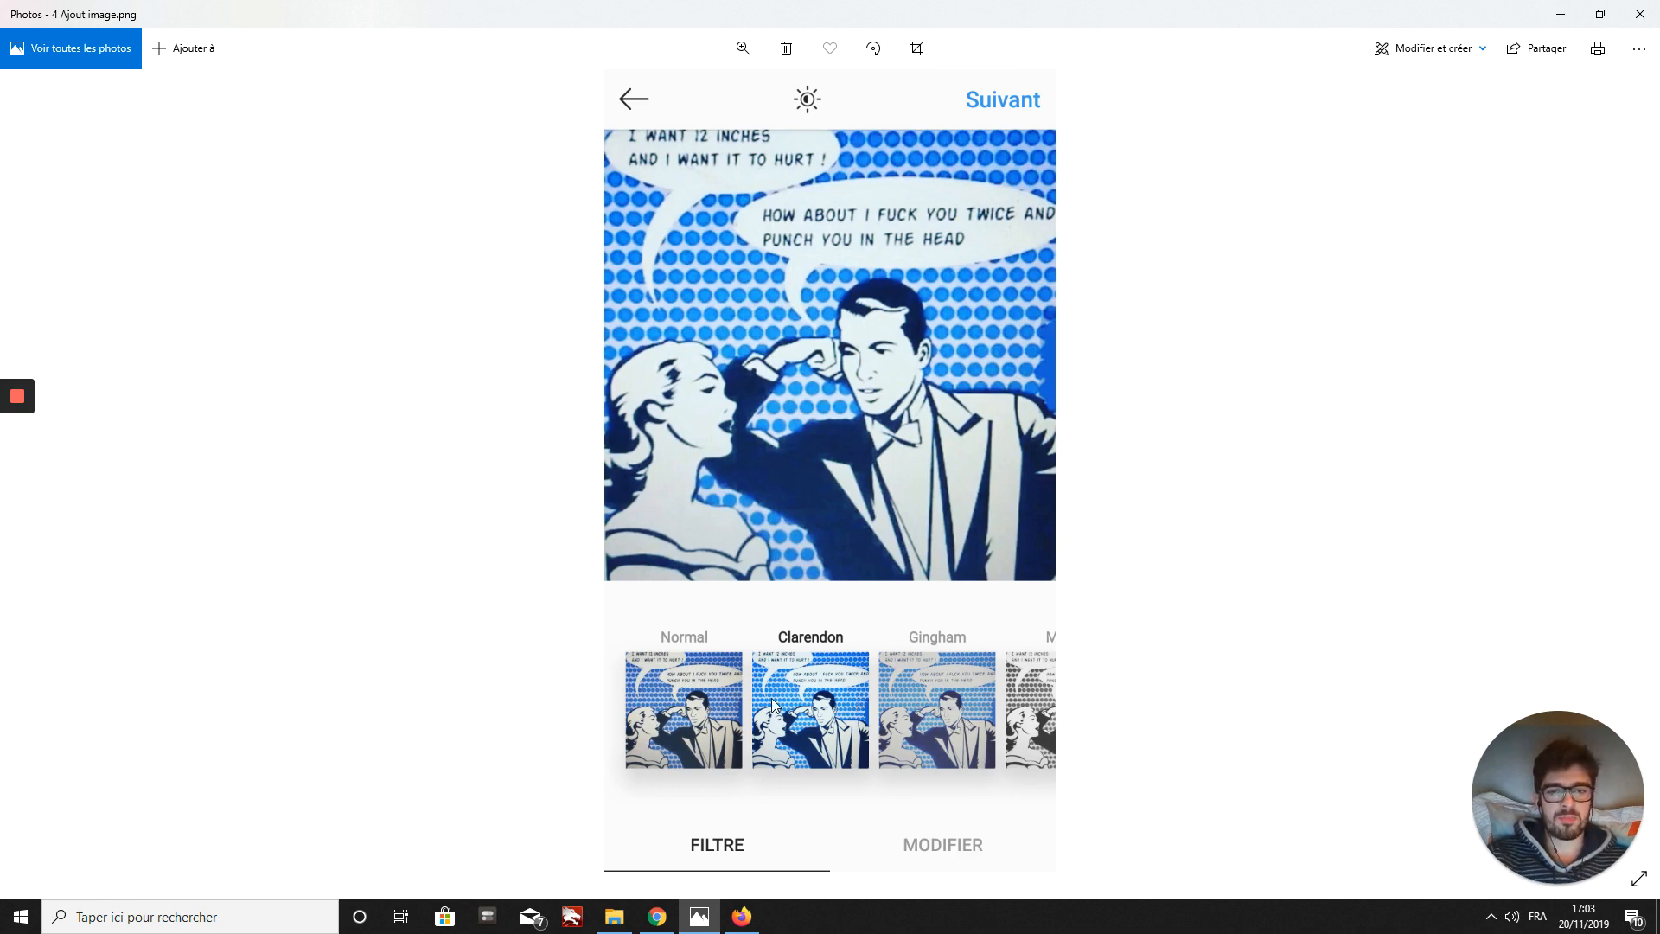
pyautogui.press('Right')
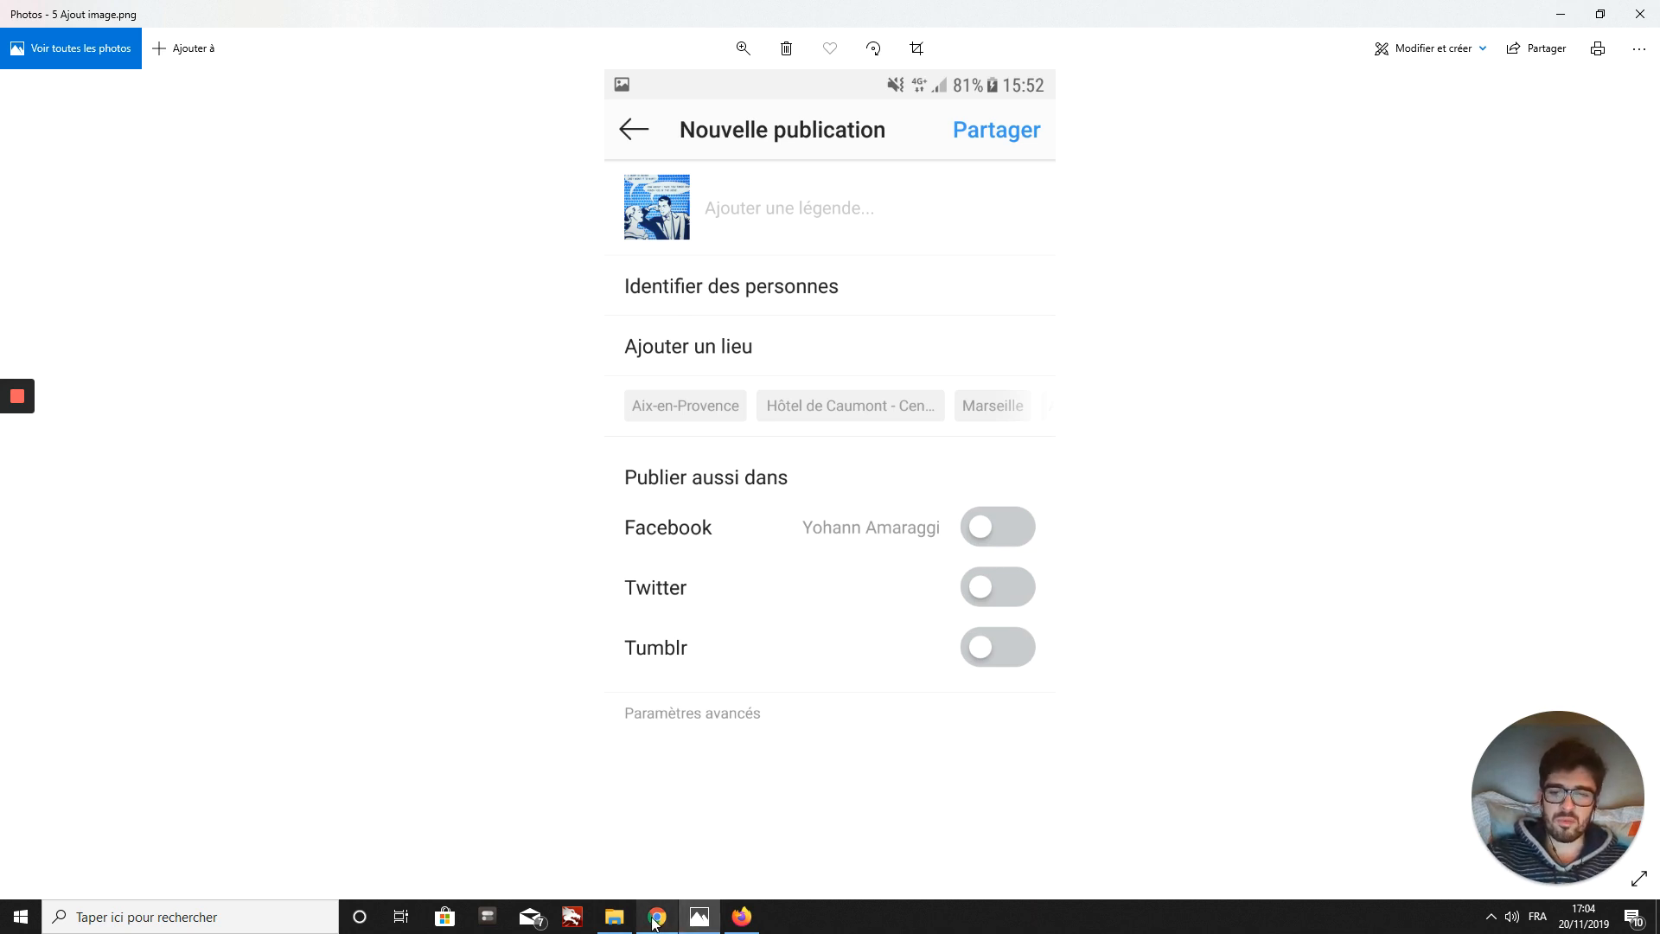
pyautogui.moveTo(655, 923)
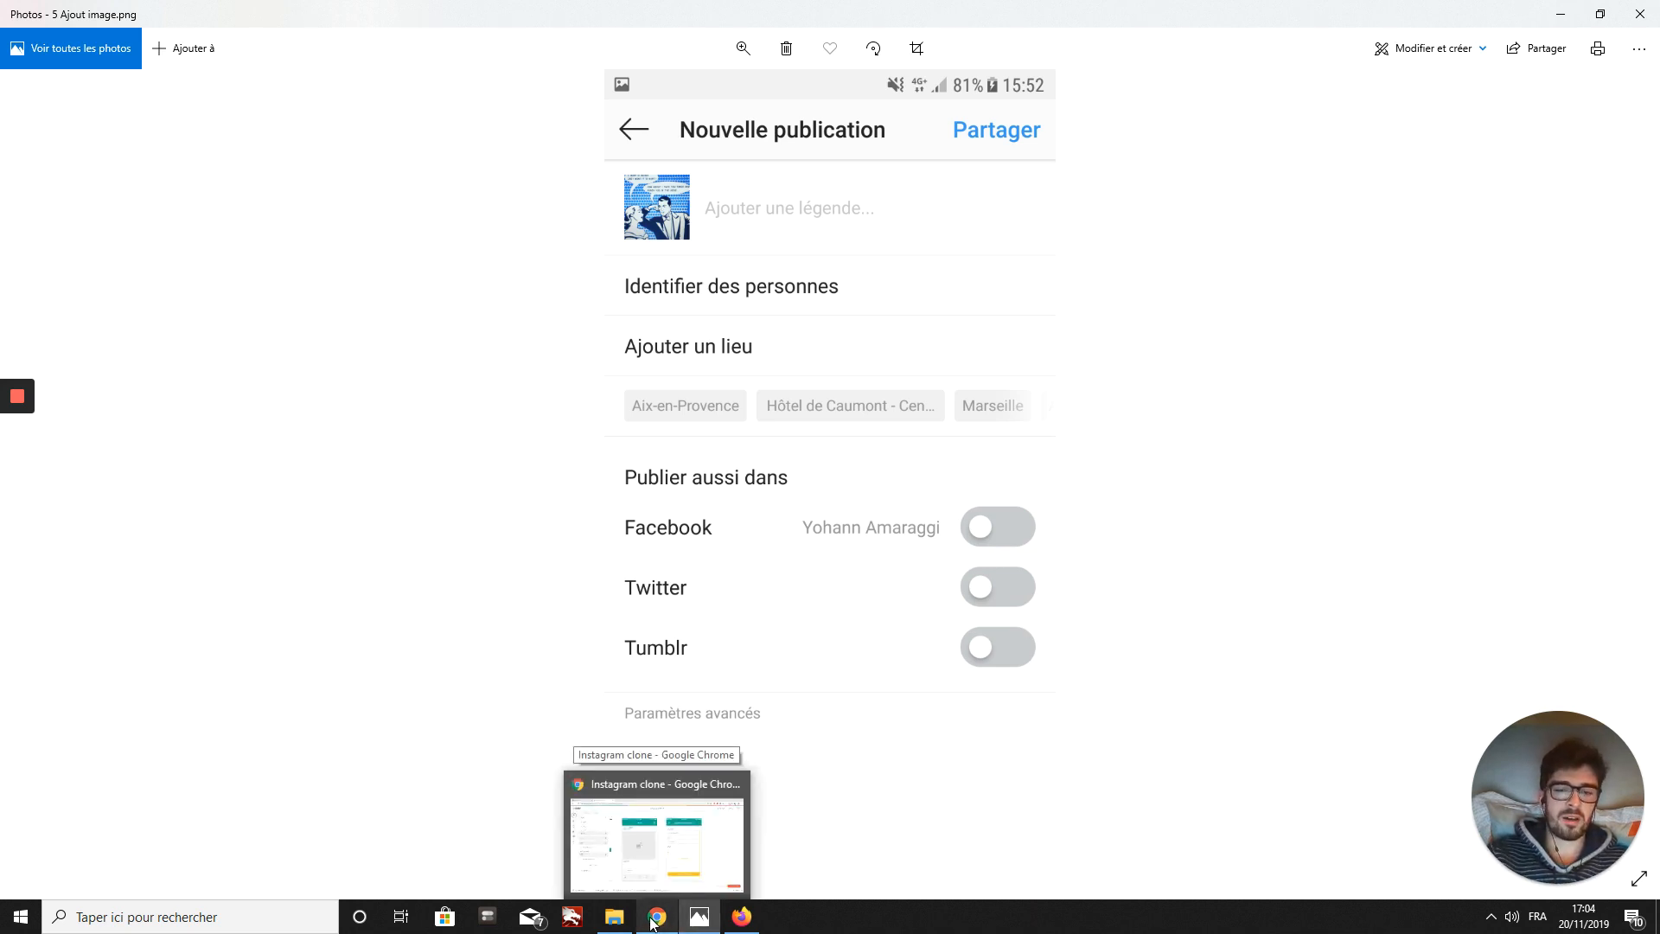
pyautogui.press('Left')
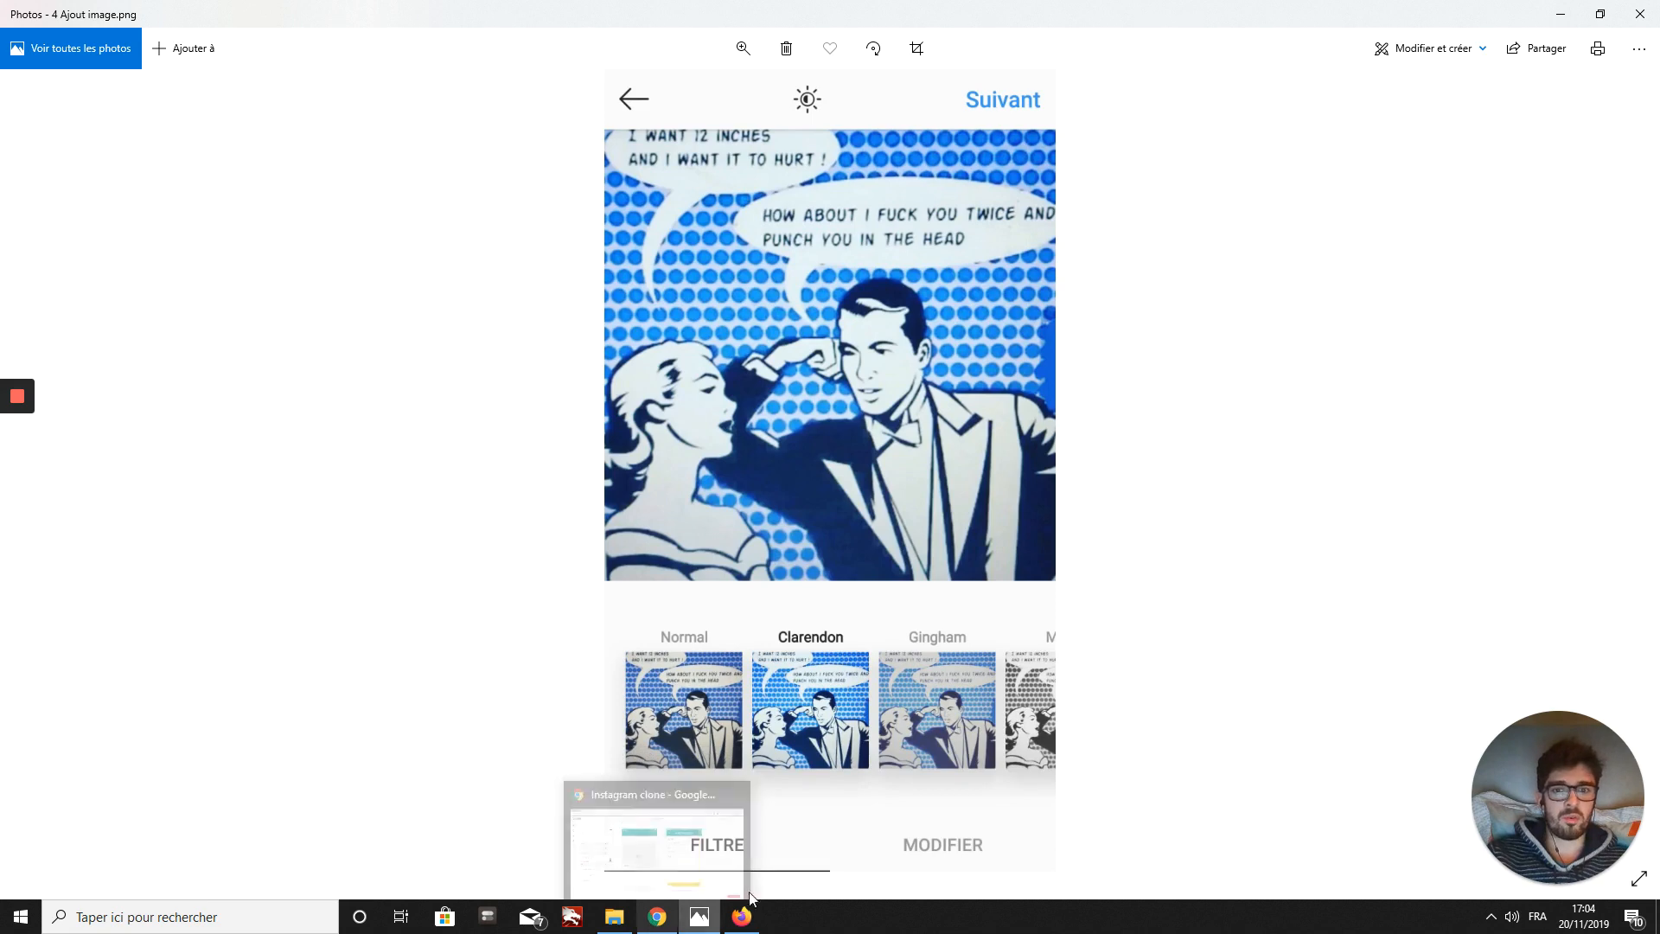
pyautogui.press('Left')
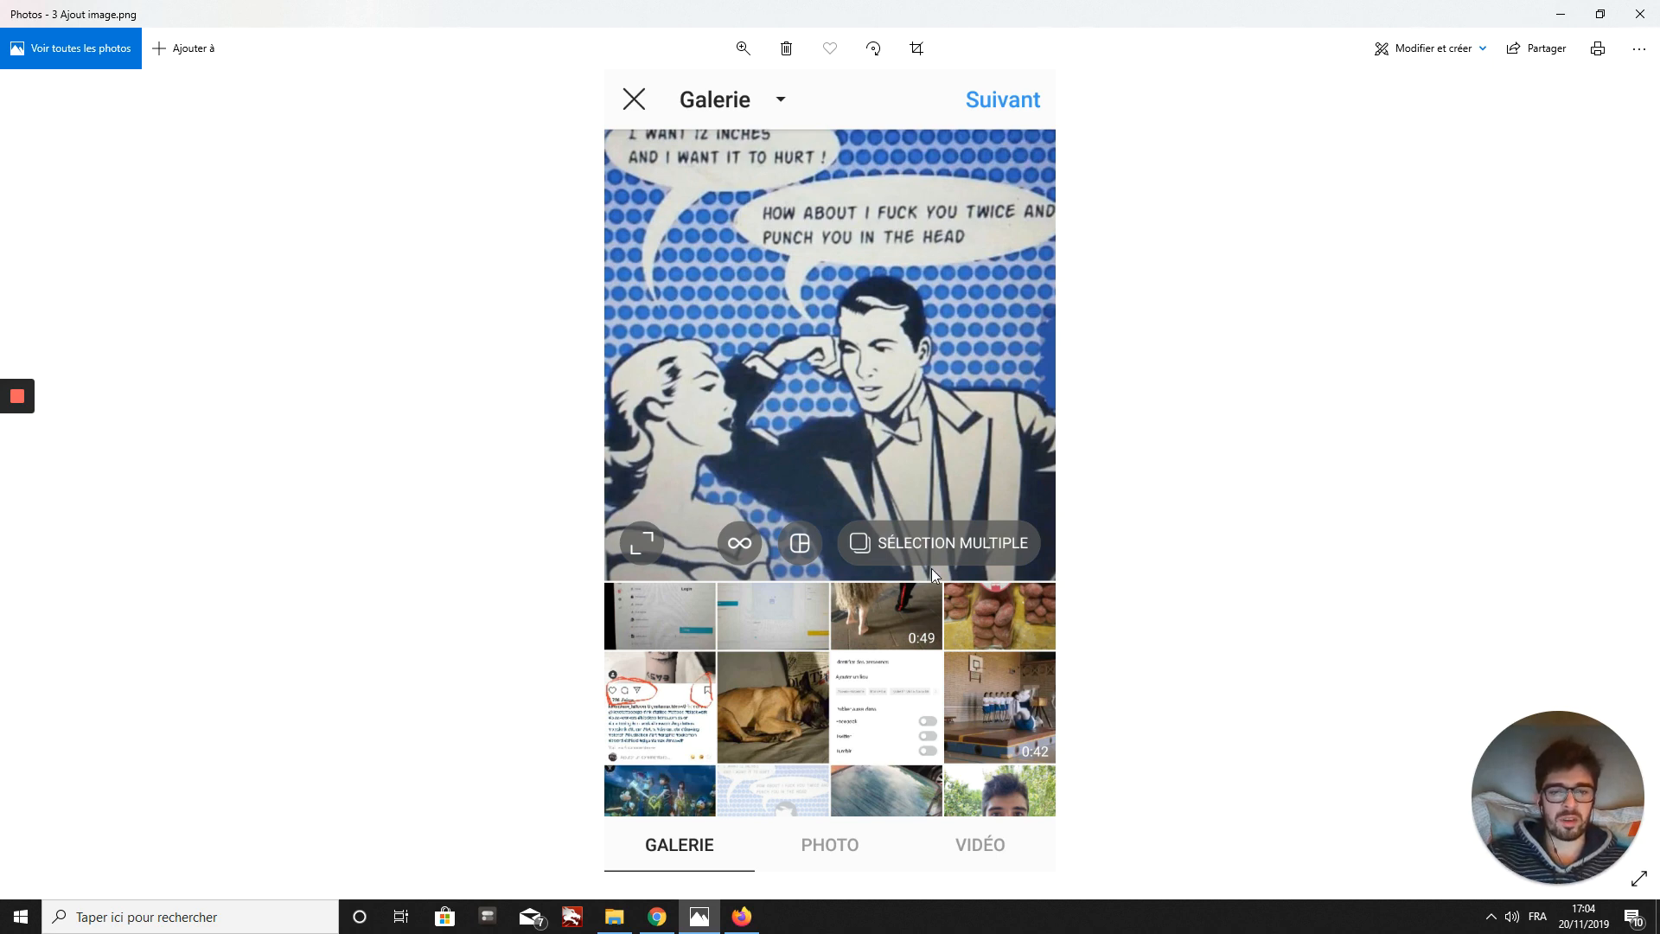
# - Switch back to Adalo in Chrome and examine the form's submit button text and actions
pyautogui.click(657, 925)
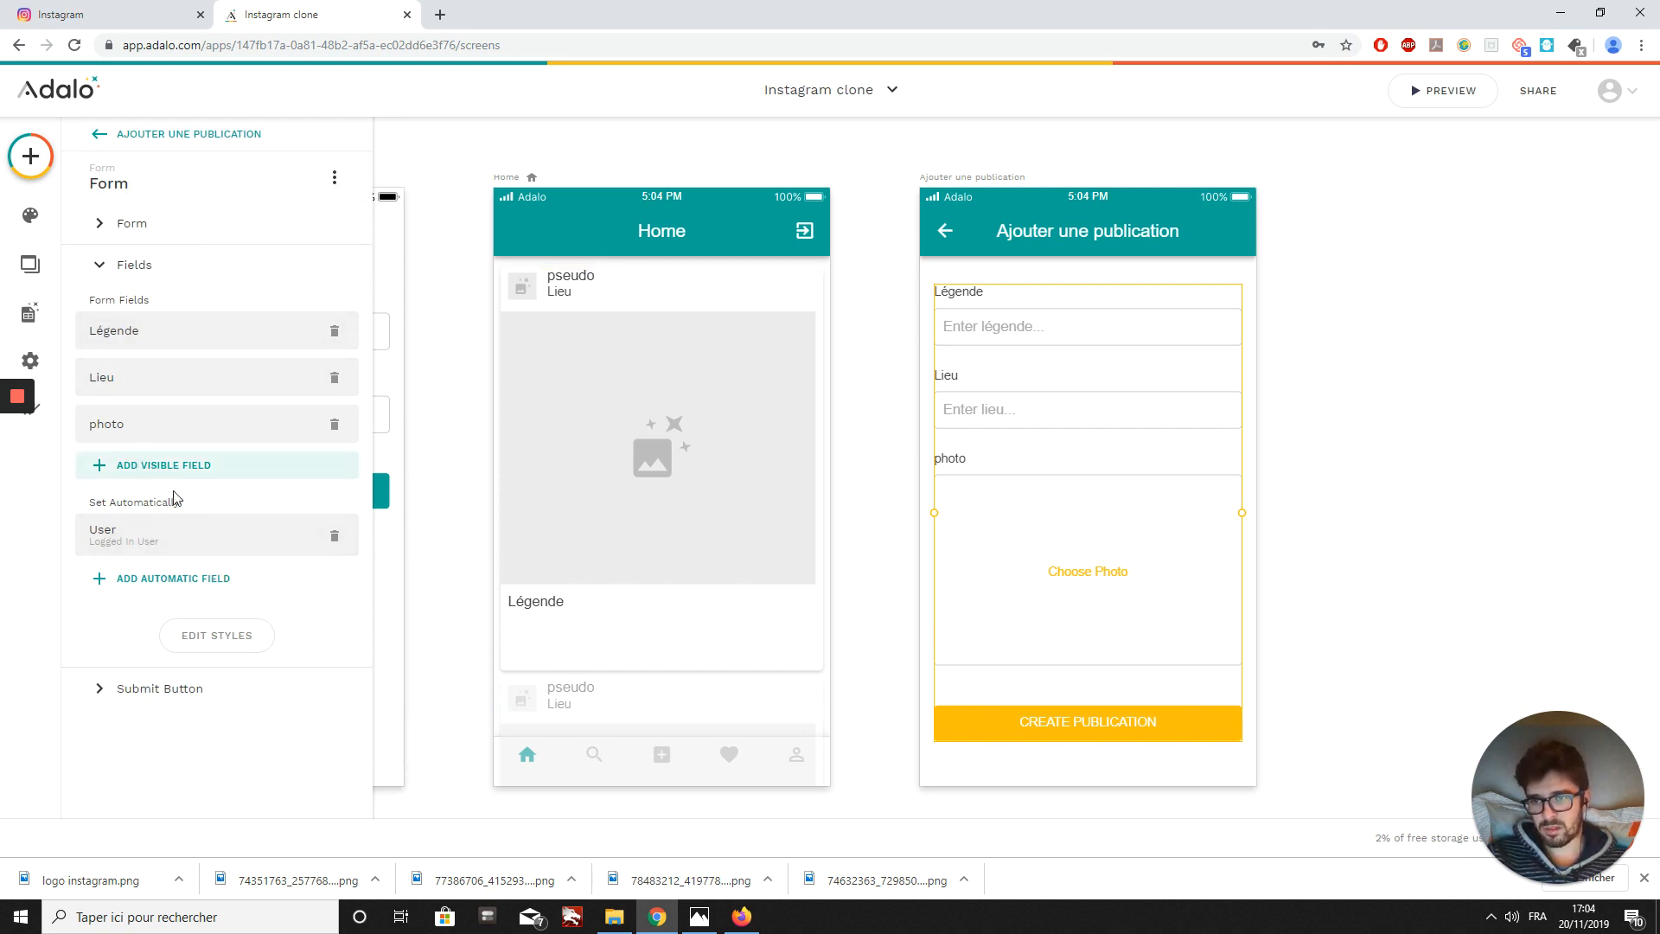
pyautogui.click(171, 699)
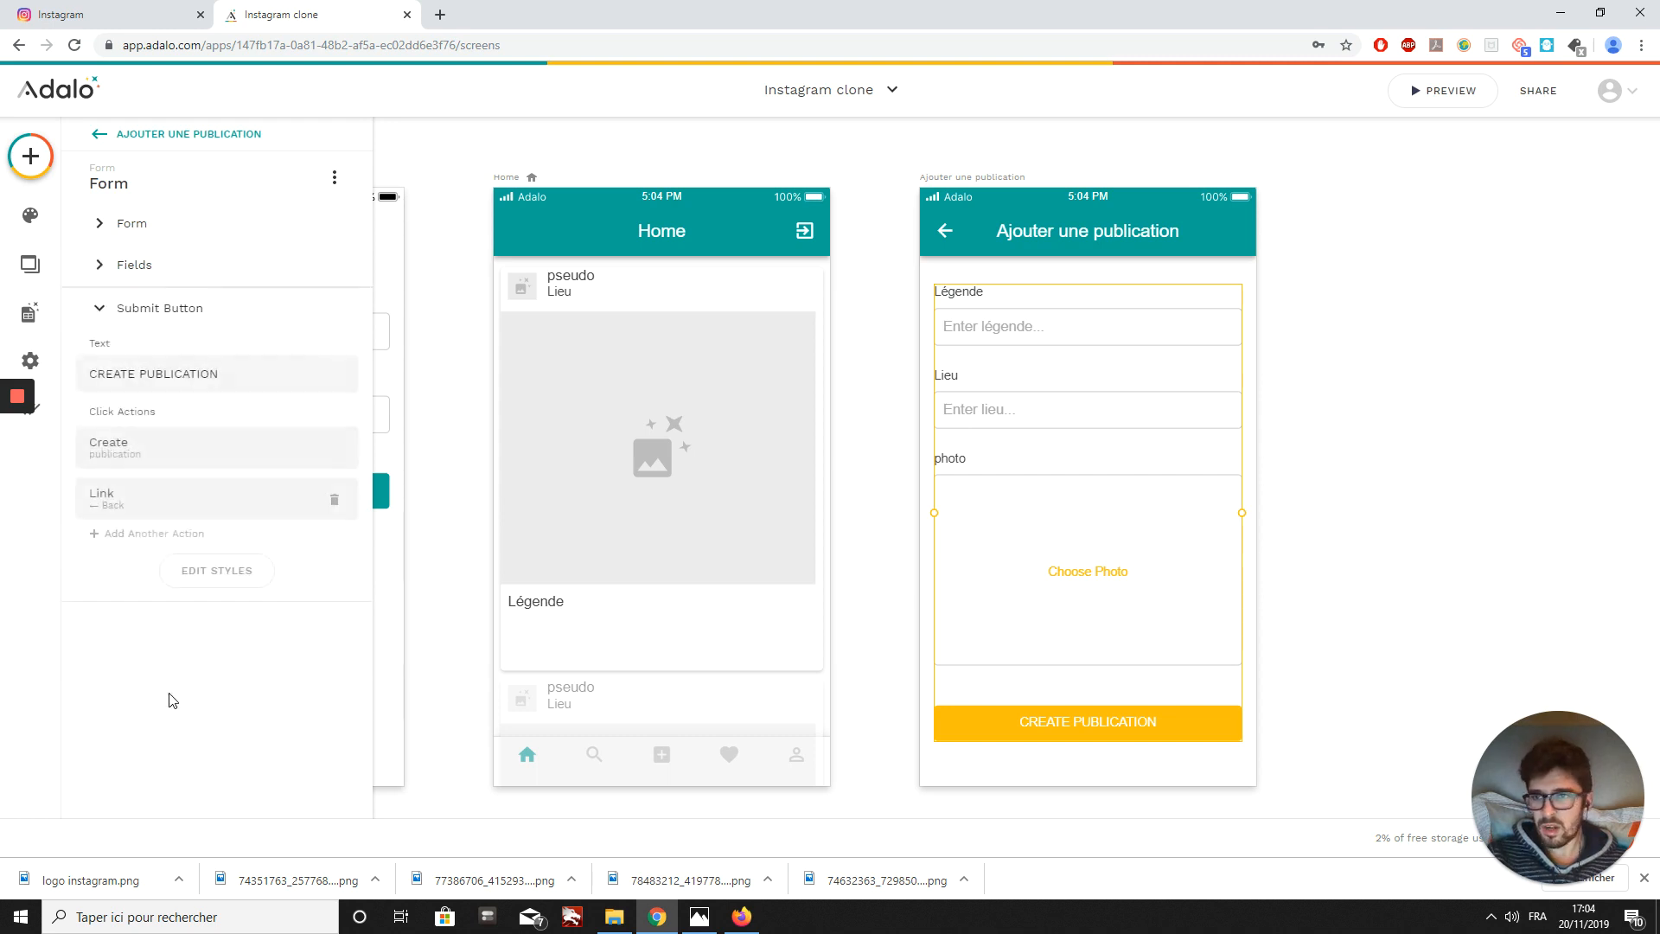
pyautogui.click(82, 369)
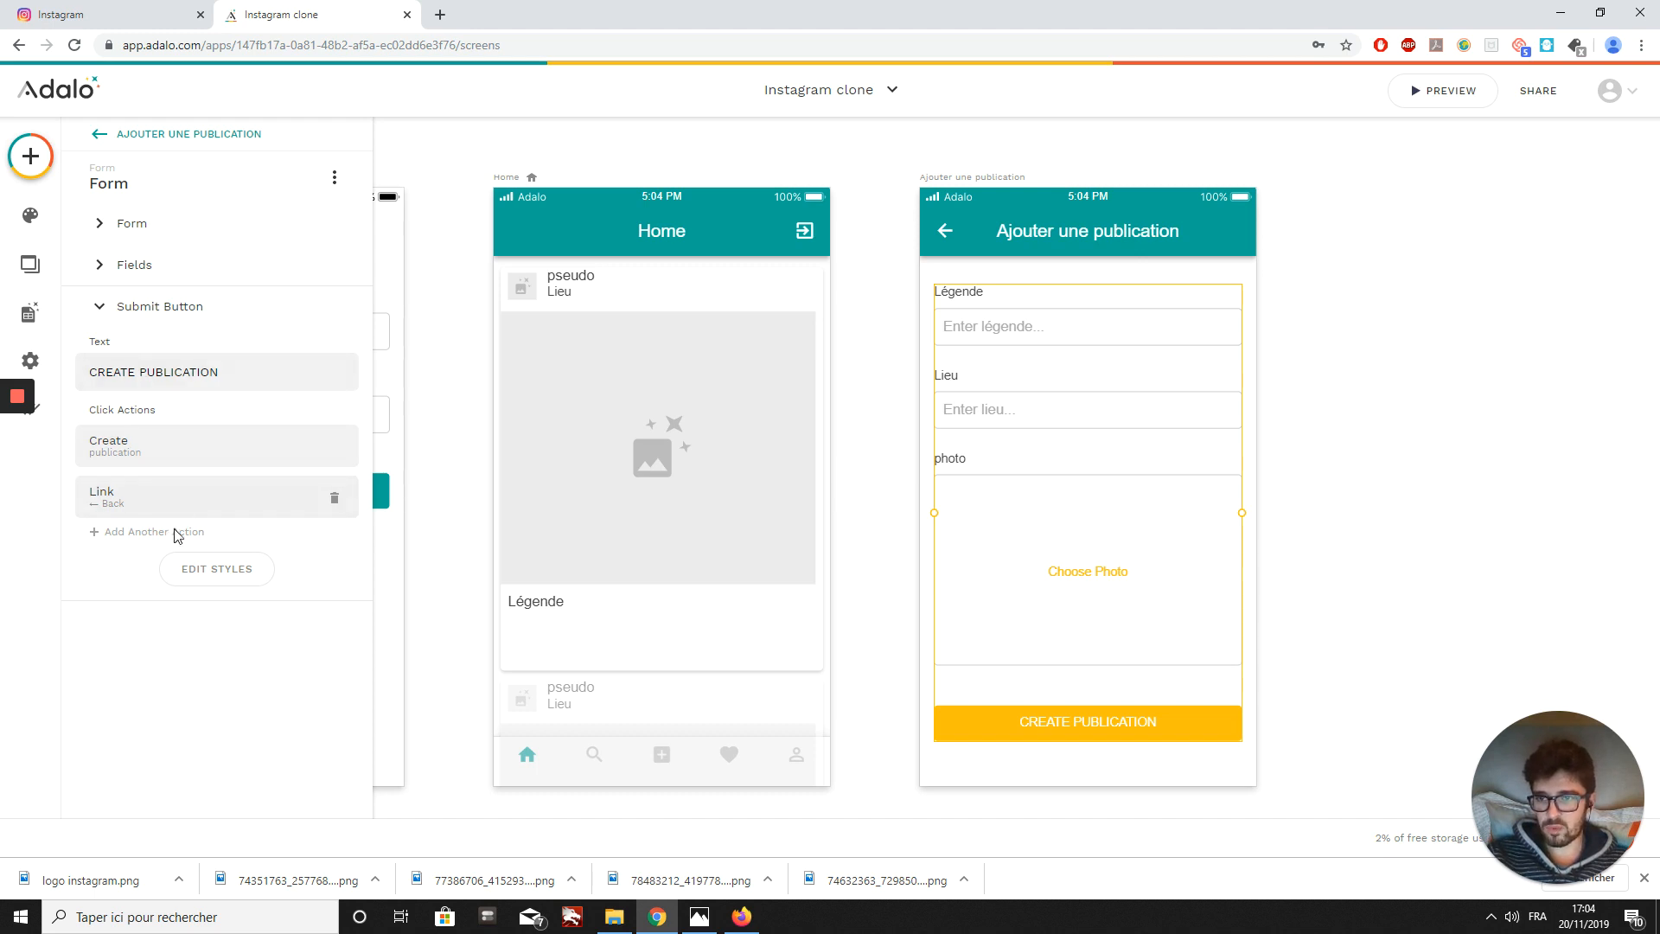
# - Preview the app and fill in the new-publication form with the caption "Image photo" and the place "Jolie lac"
pyautogui.click(1447, 90)
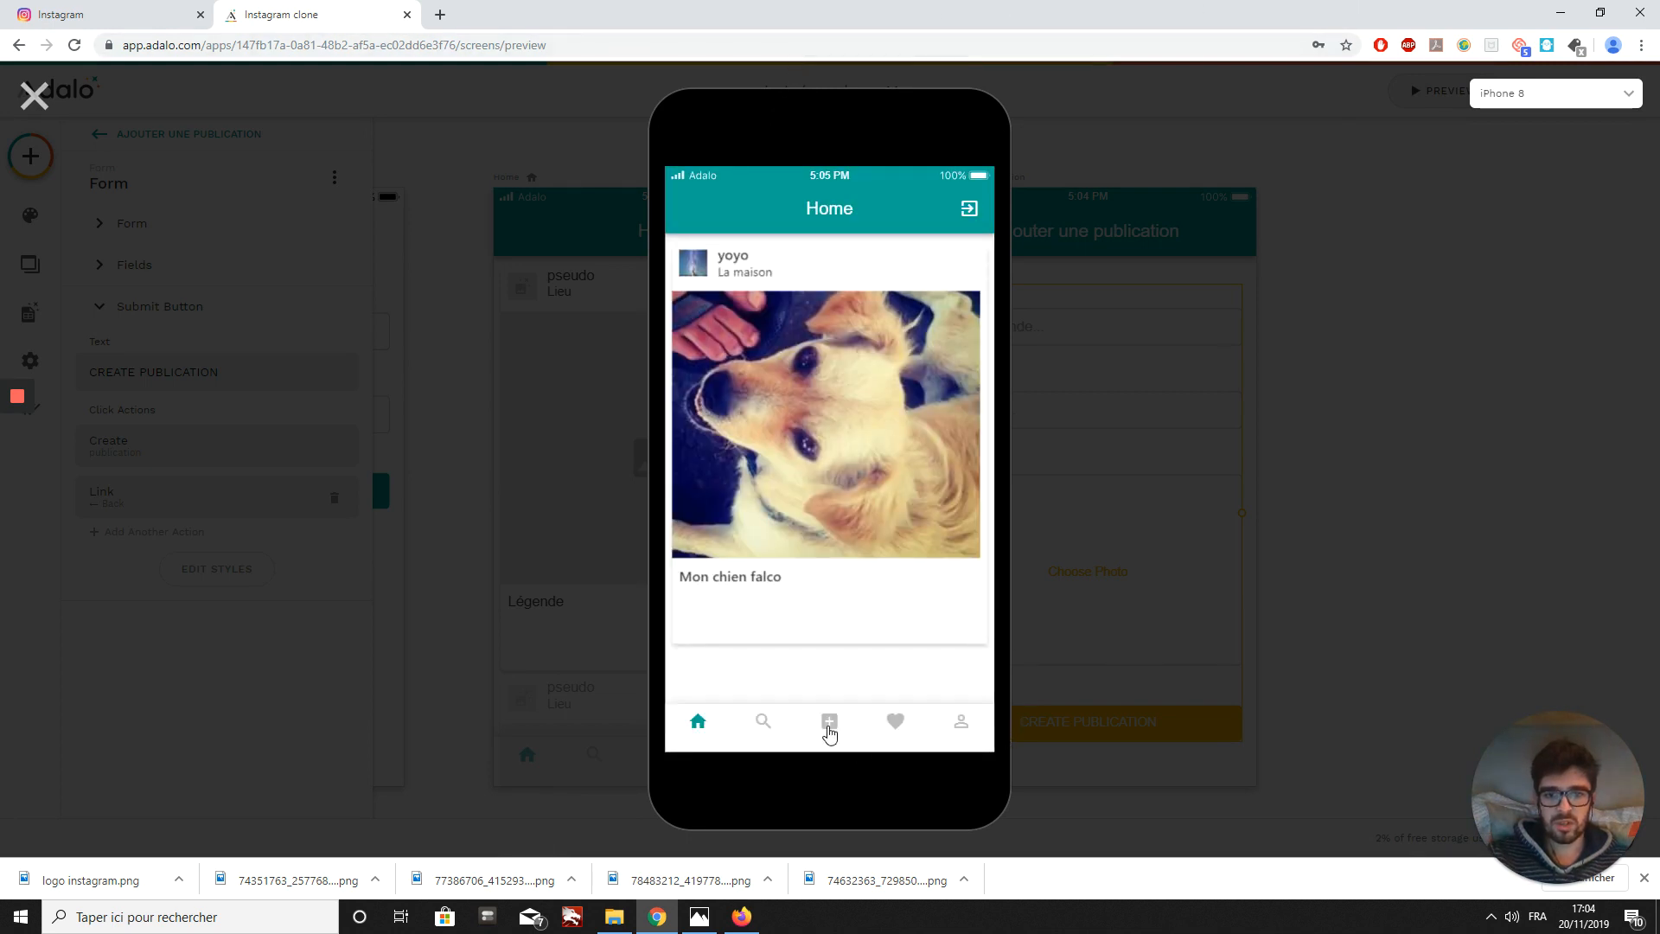
pyautogui.click(829, 731)
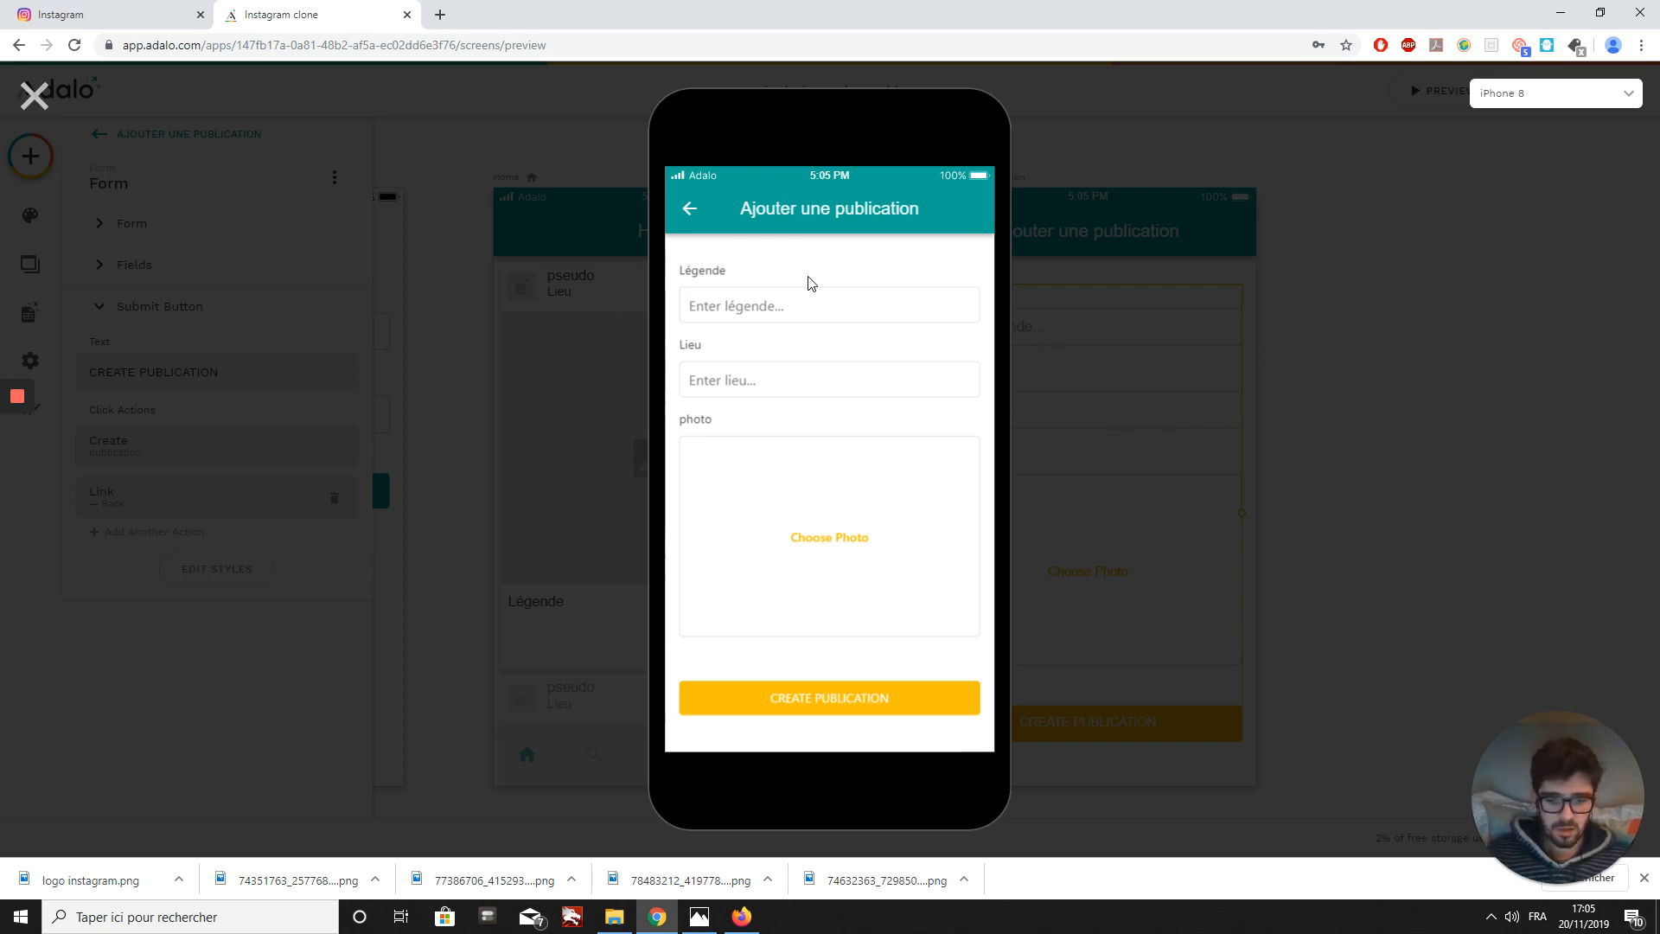
pyautogui.write('C')
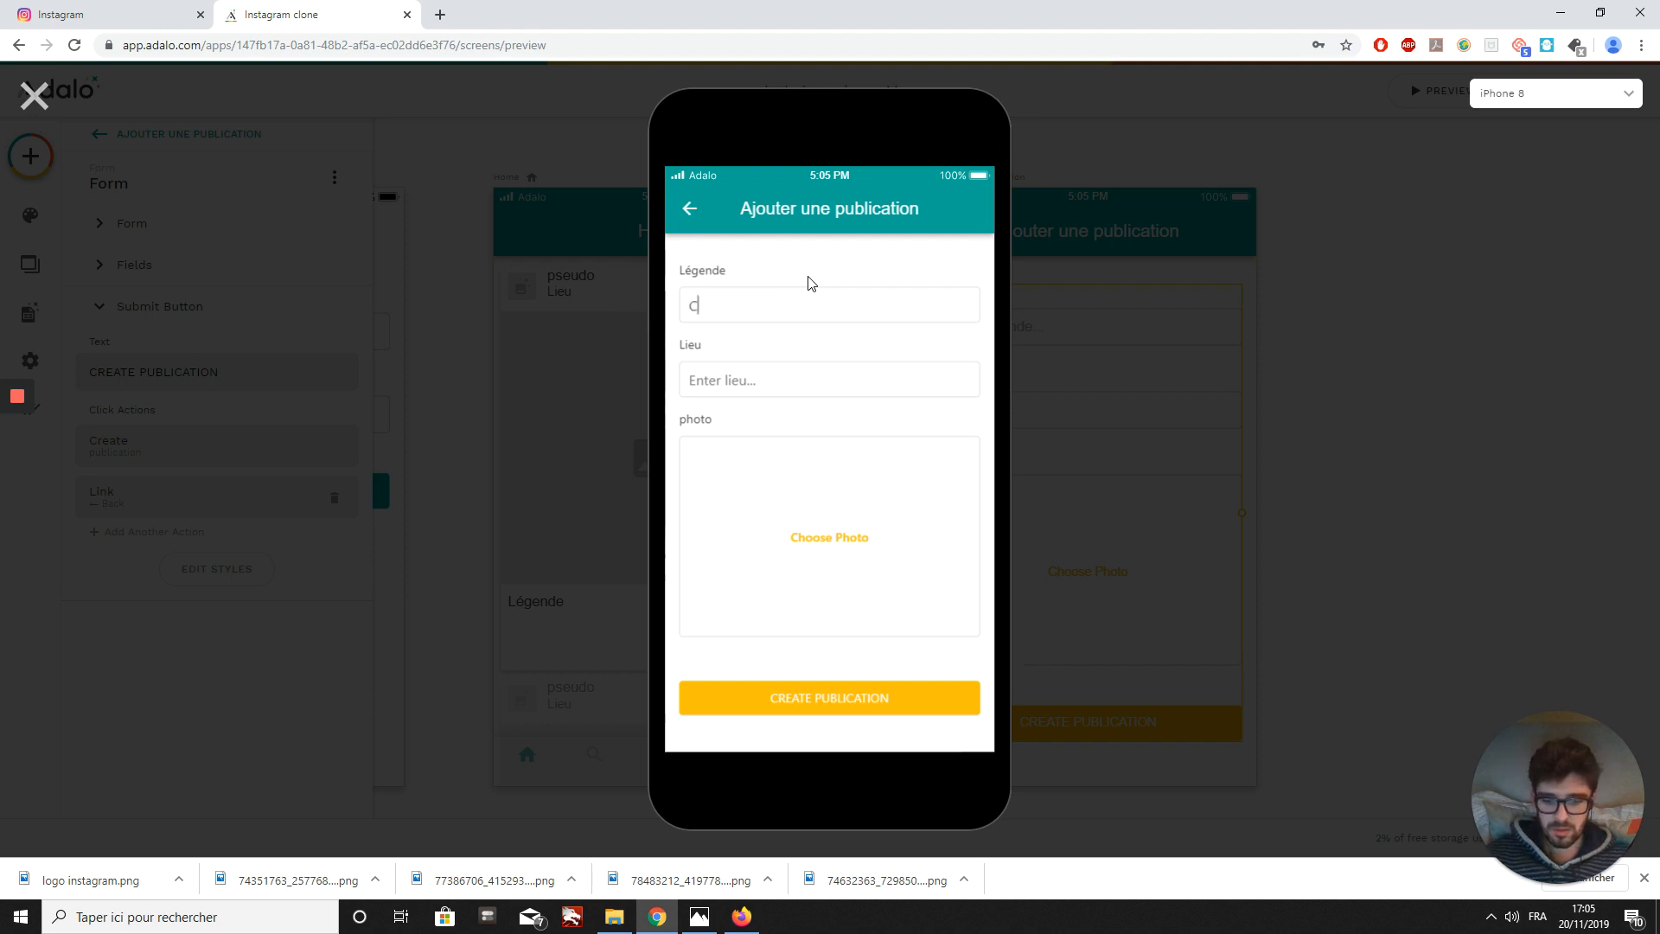
pyautogui.press('BackSpace')
pyautogui.write('Image p')
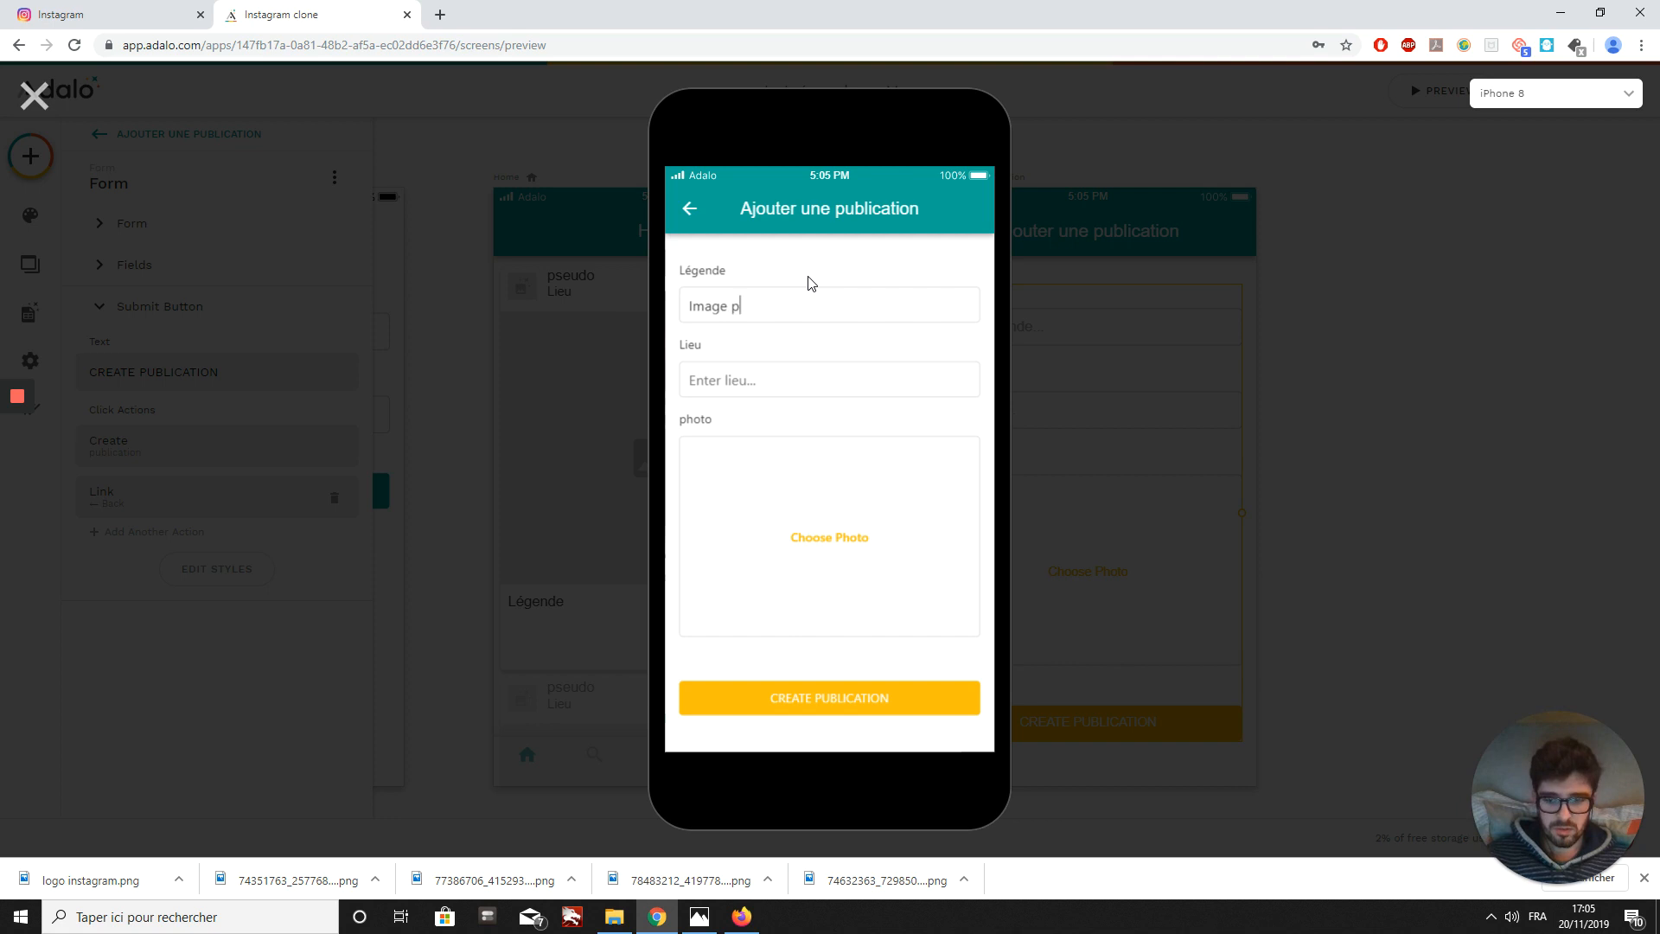
pyautogui.write('hoto')
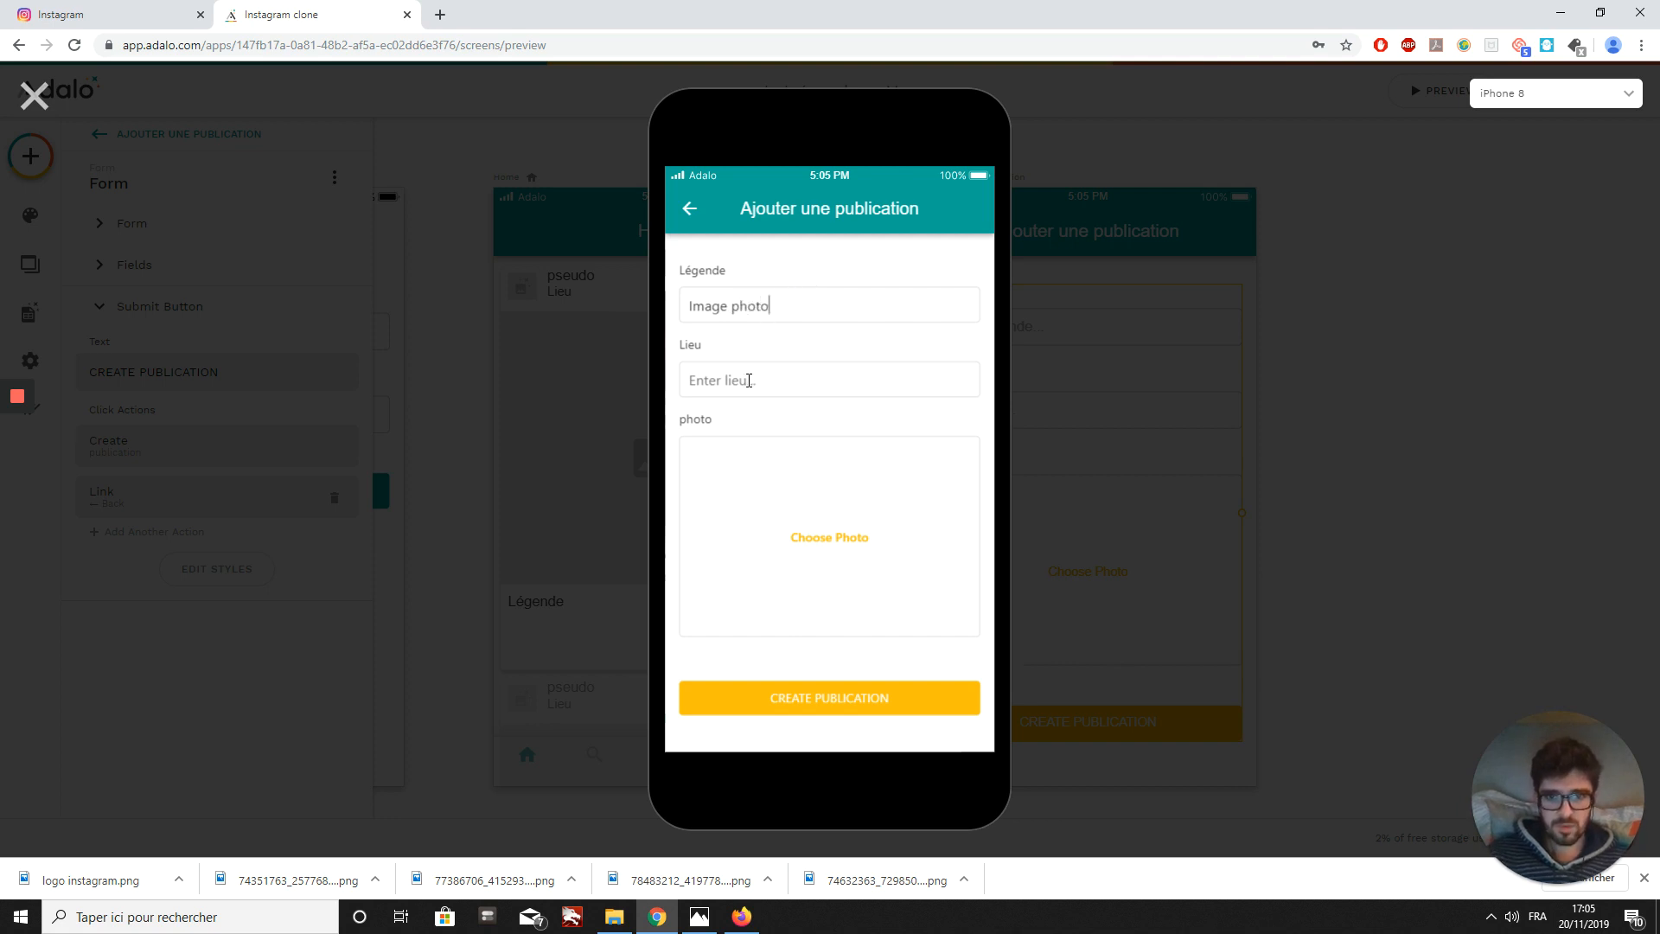
pyautogui.click(749, 381)
pyautogui.write('J')
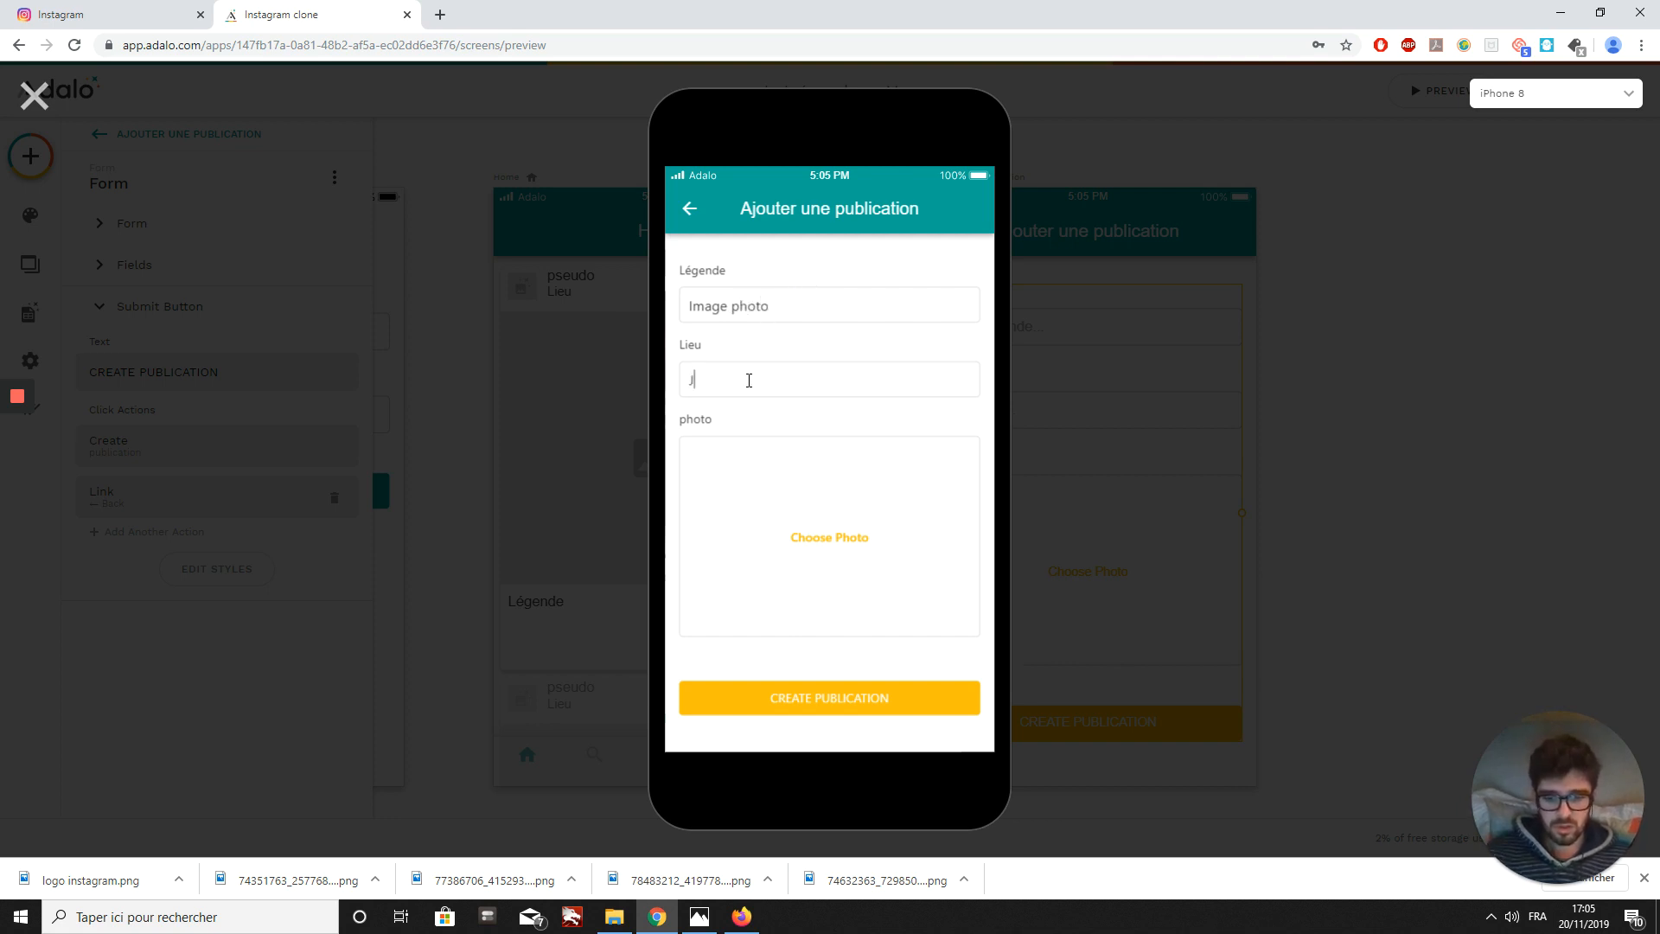
pyautogui.write('olie lac')
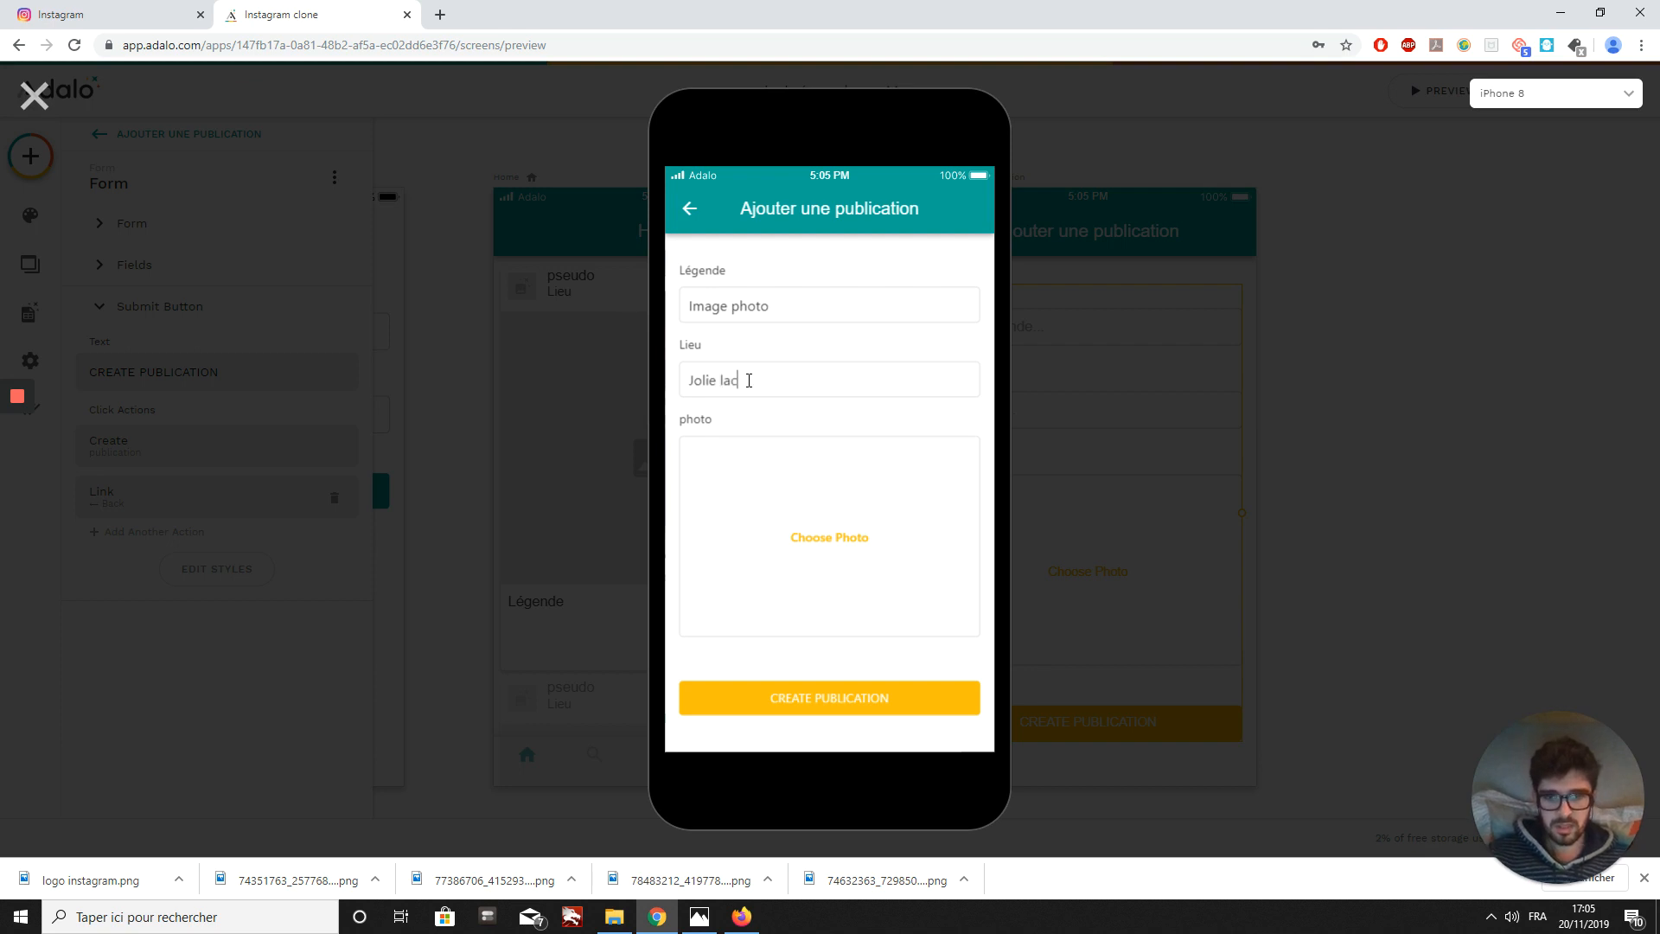
# - Add the photo "image insta 2" from the clone insta folder and create the publication
pyautogui.click(749, 486)
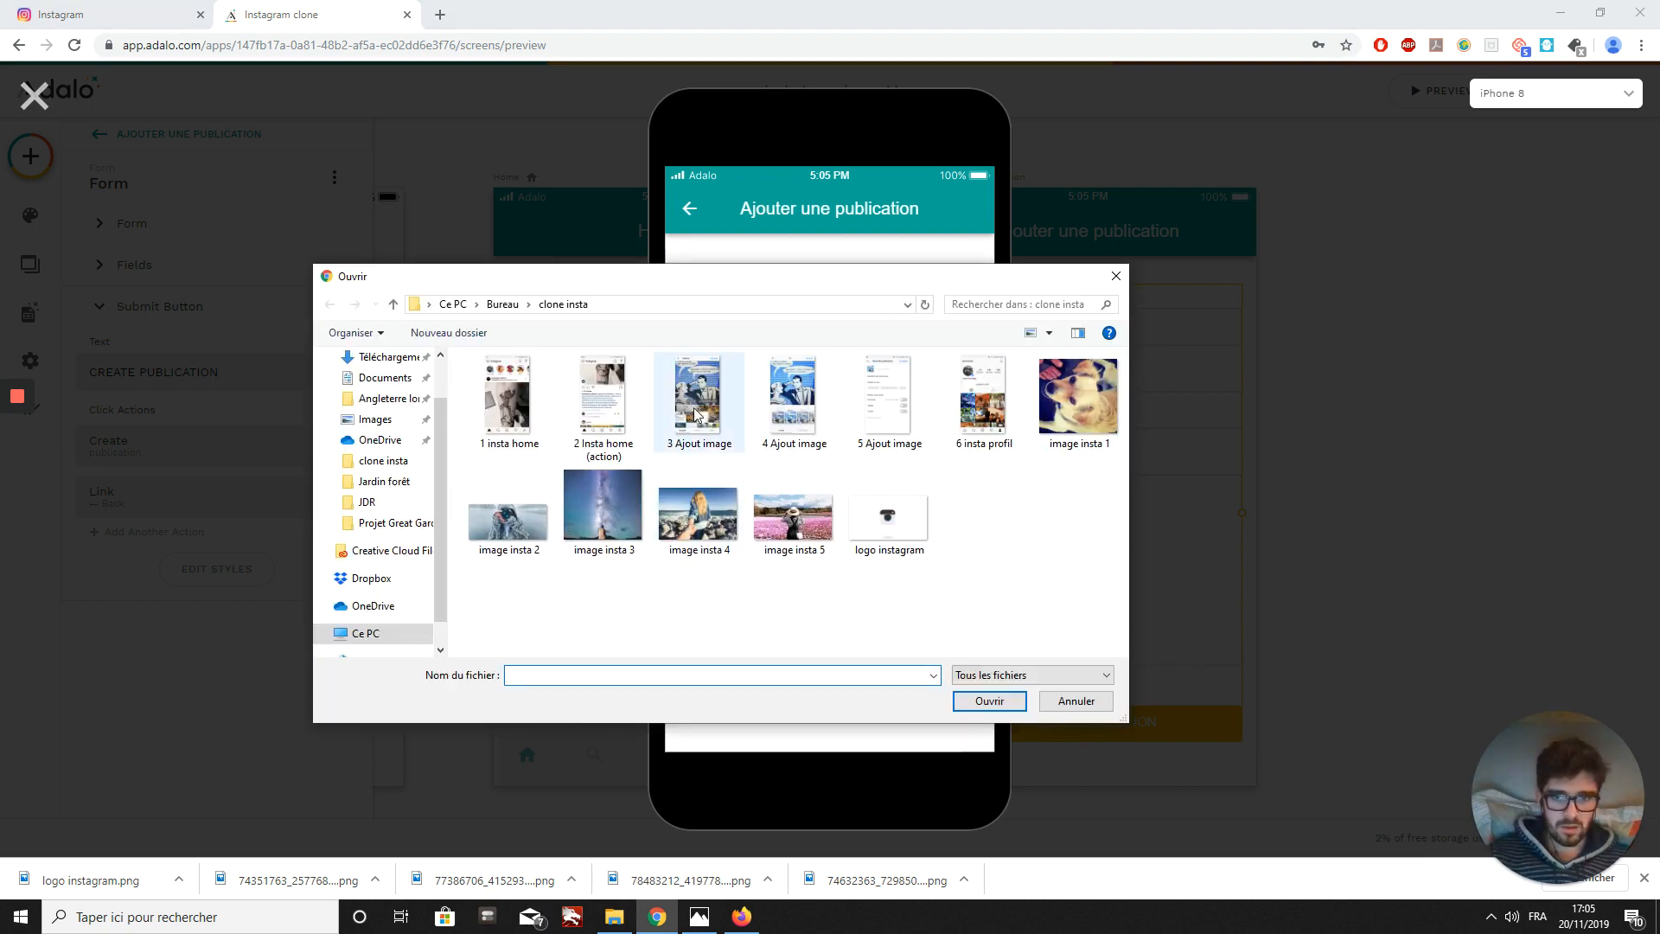
pyautogui.click(510, 529)
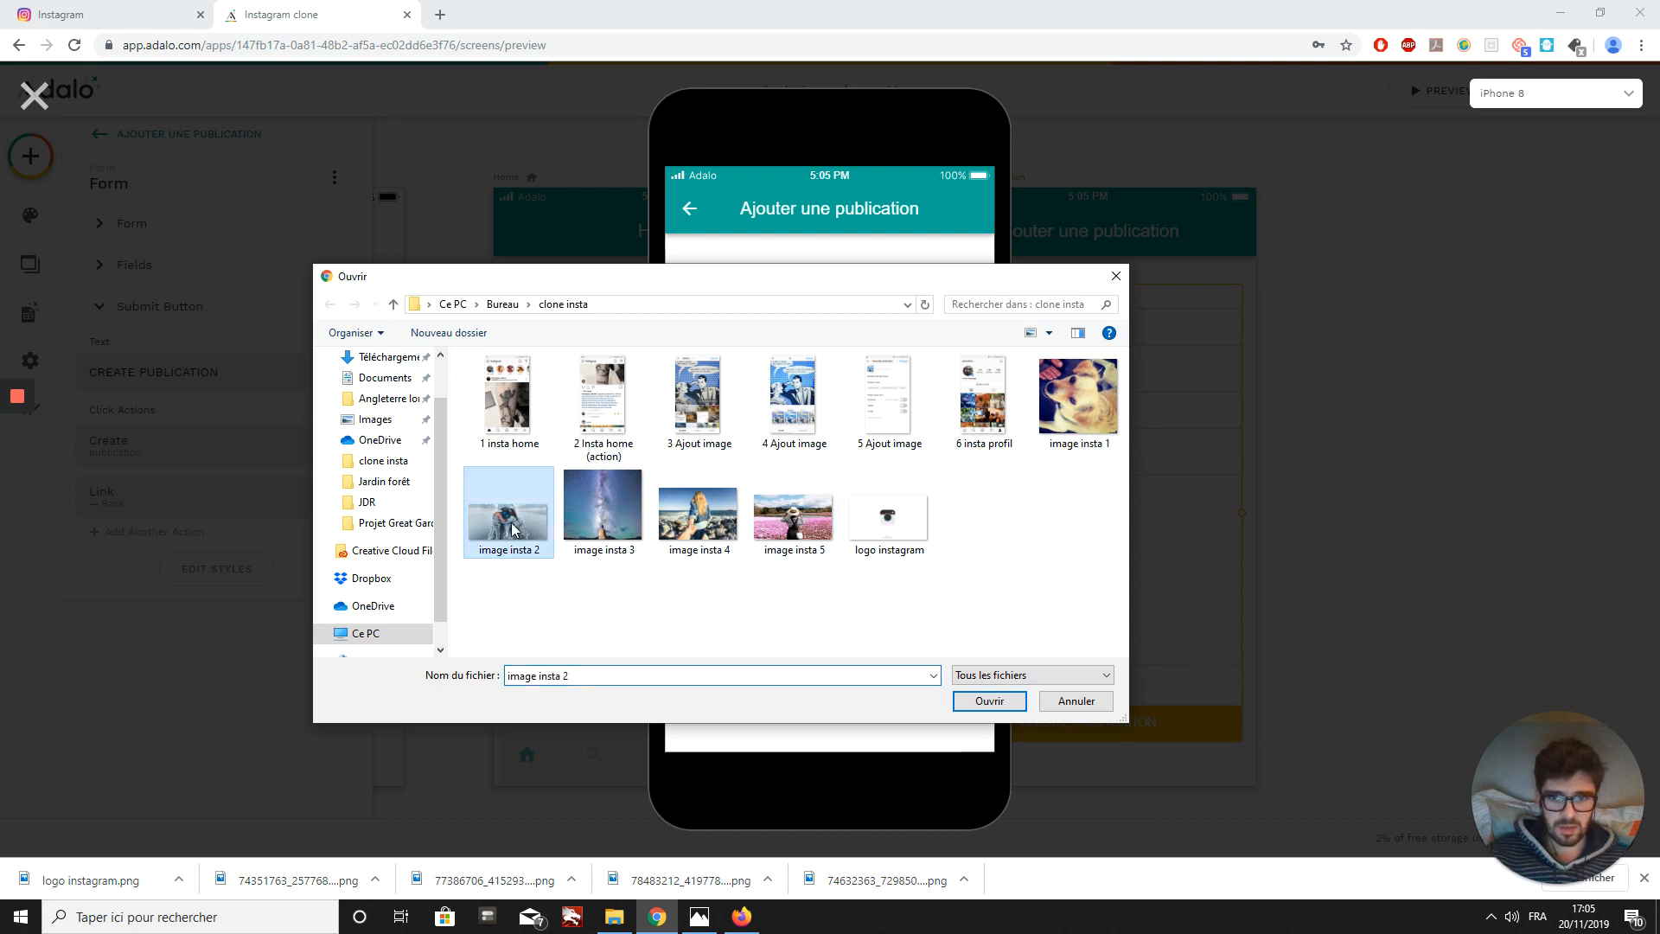
pyautogui.click(976, 703)
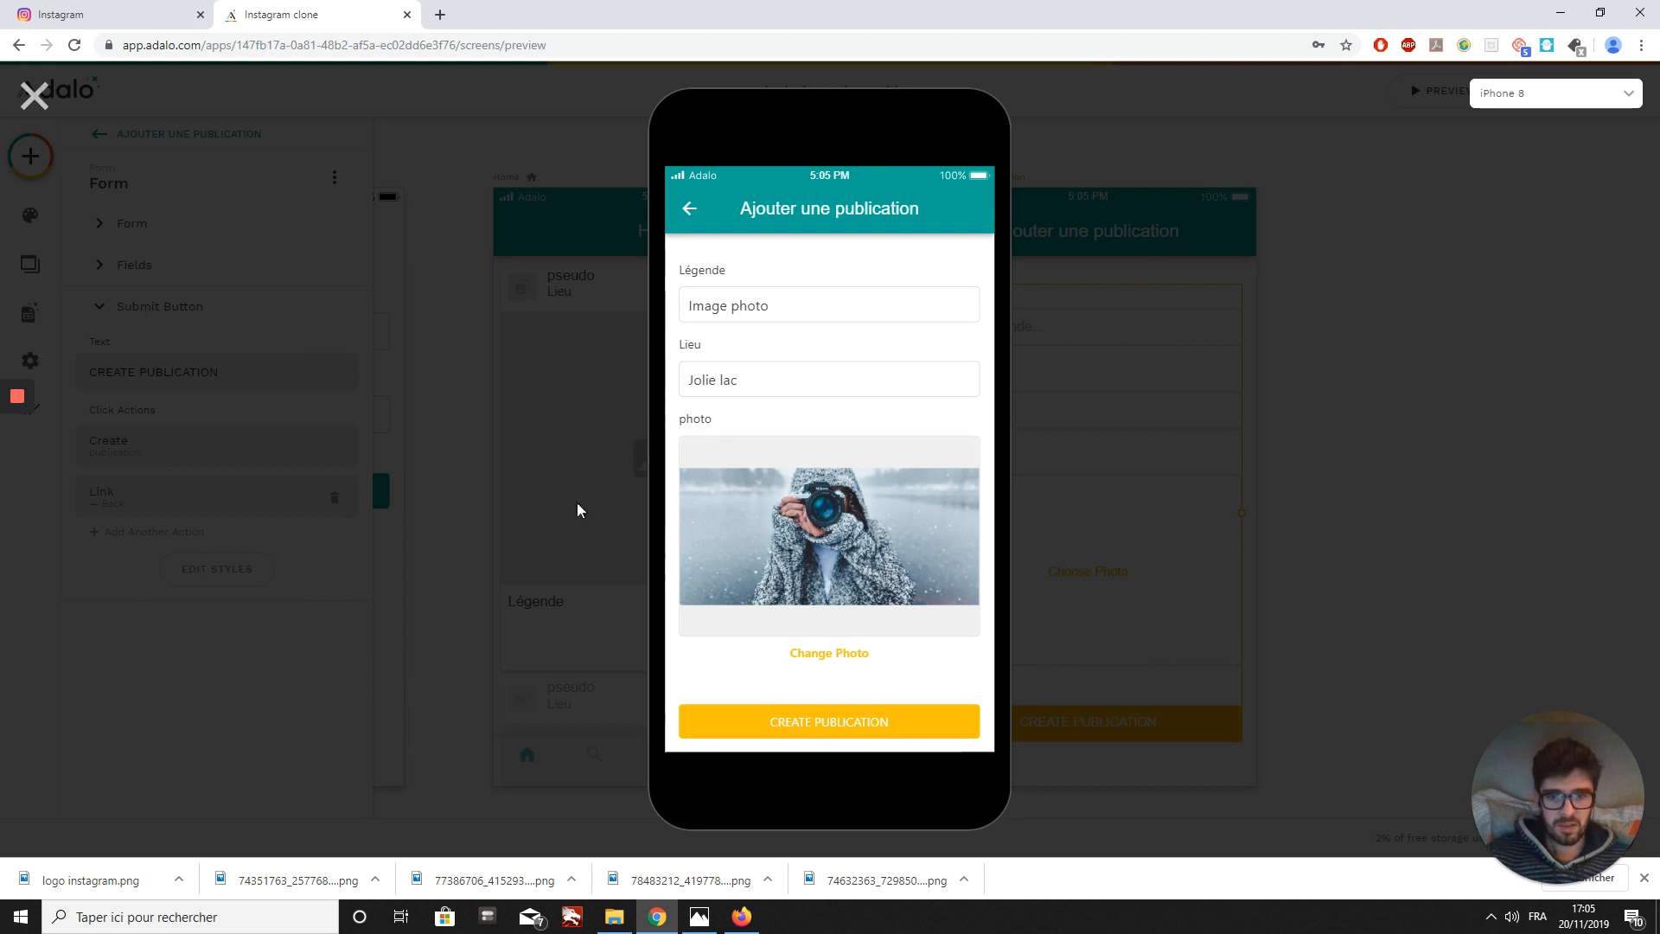
pyautogui.click(850, 732)
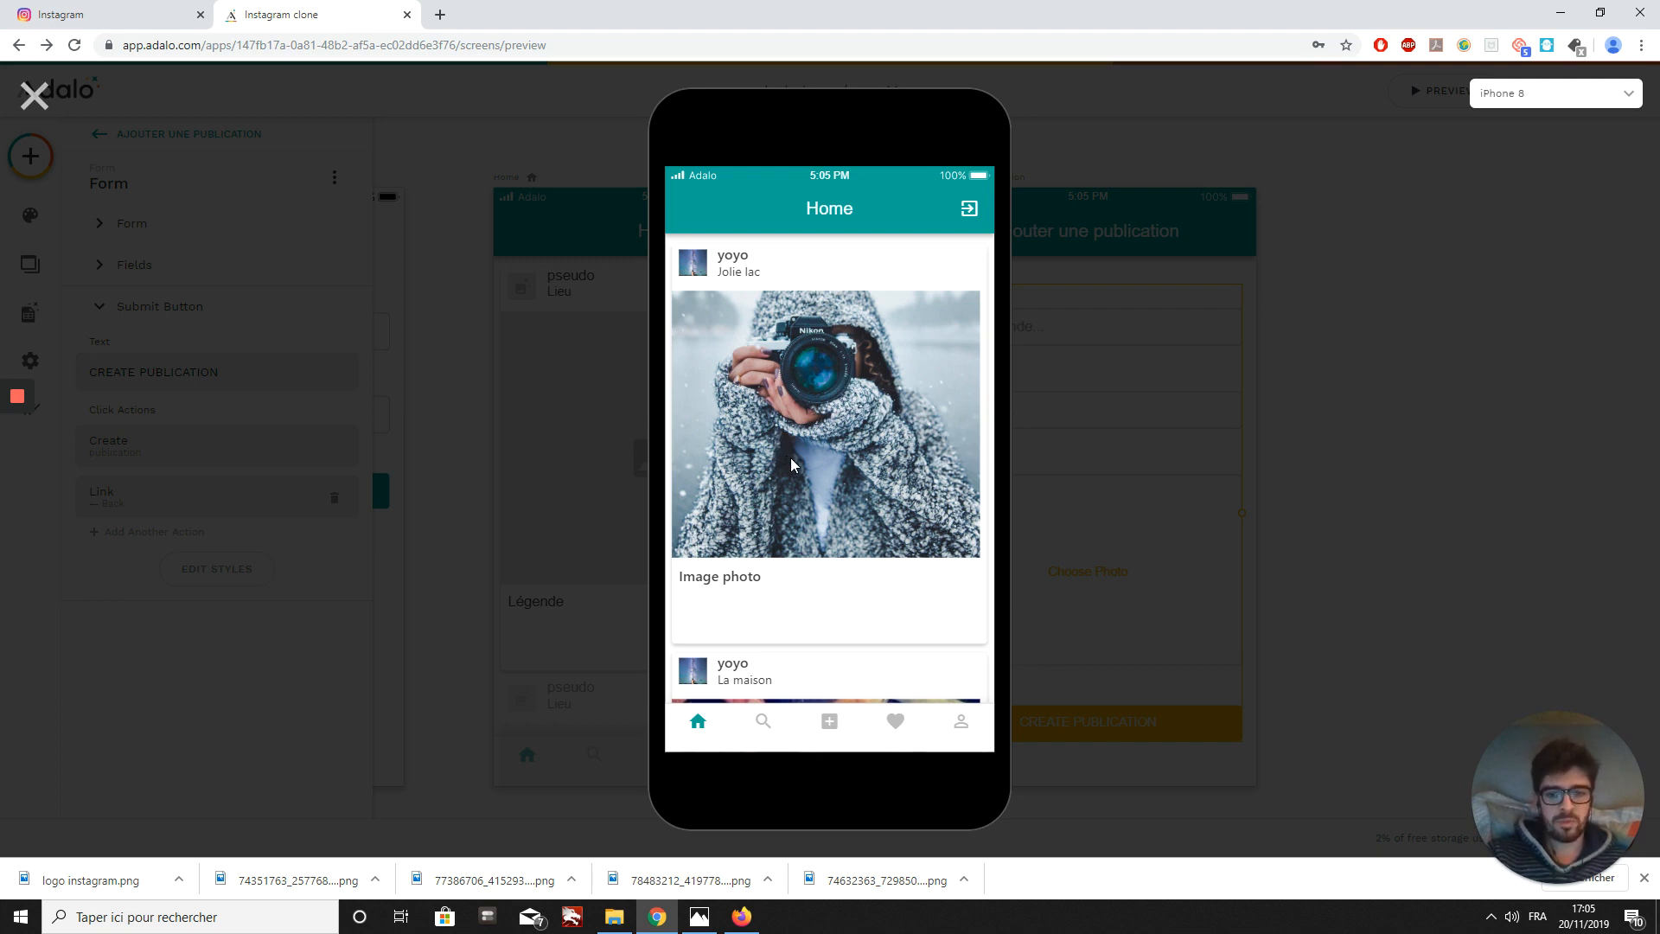
# - Check the new publication in the previewed Home feed, then close the preview and inspect the publication collection in the database
pyautogui.scroll(-3, 807, 482)
pyautogui.scroll(1, 822, 510)
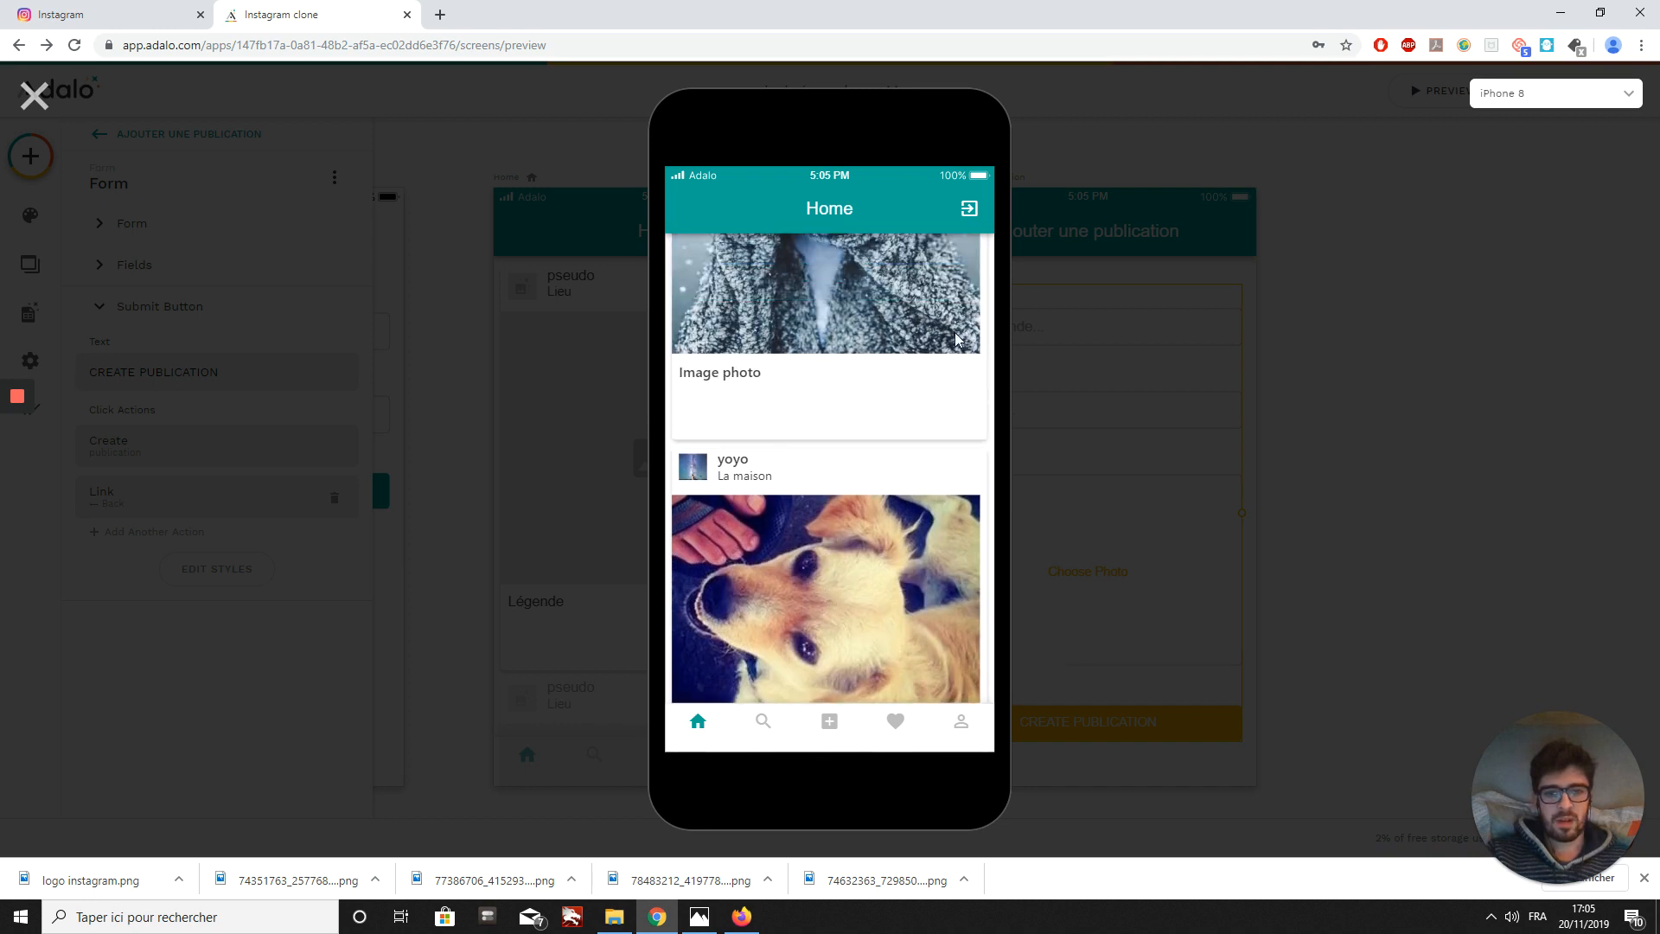
pyautogui.click(26, 89)
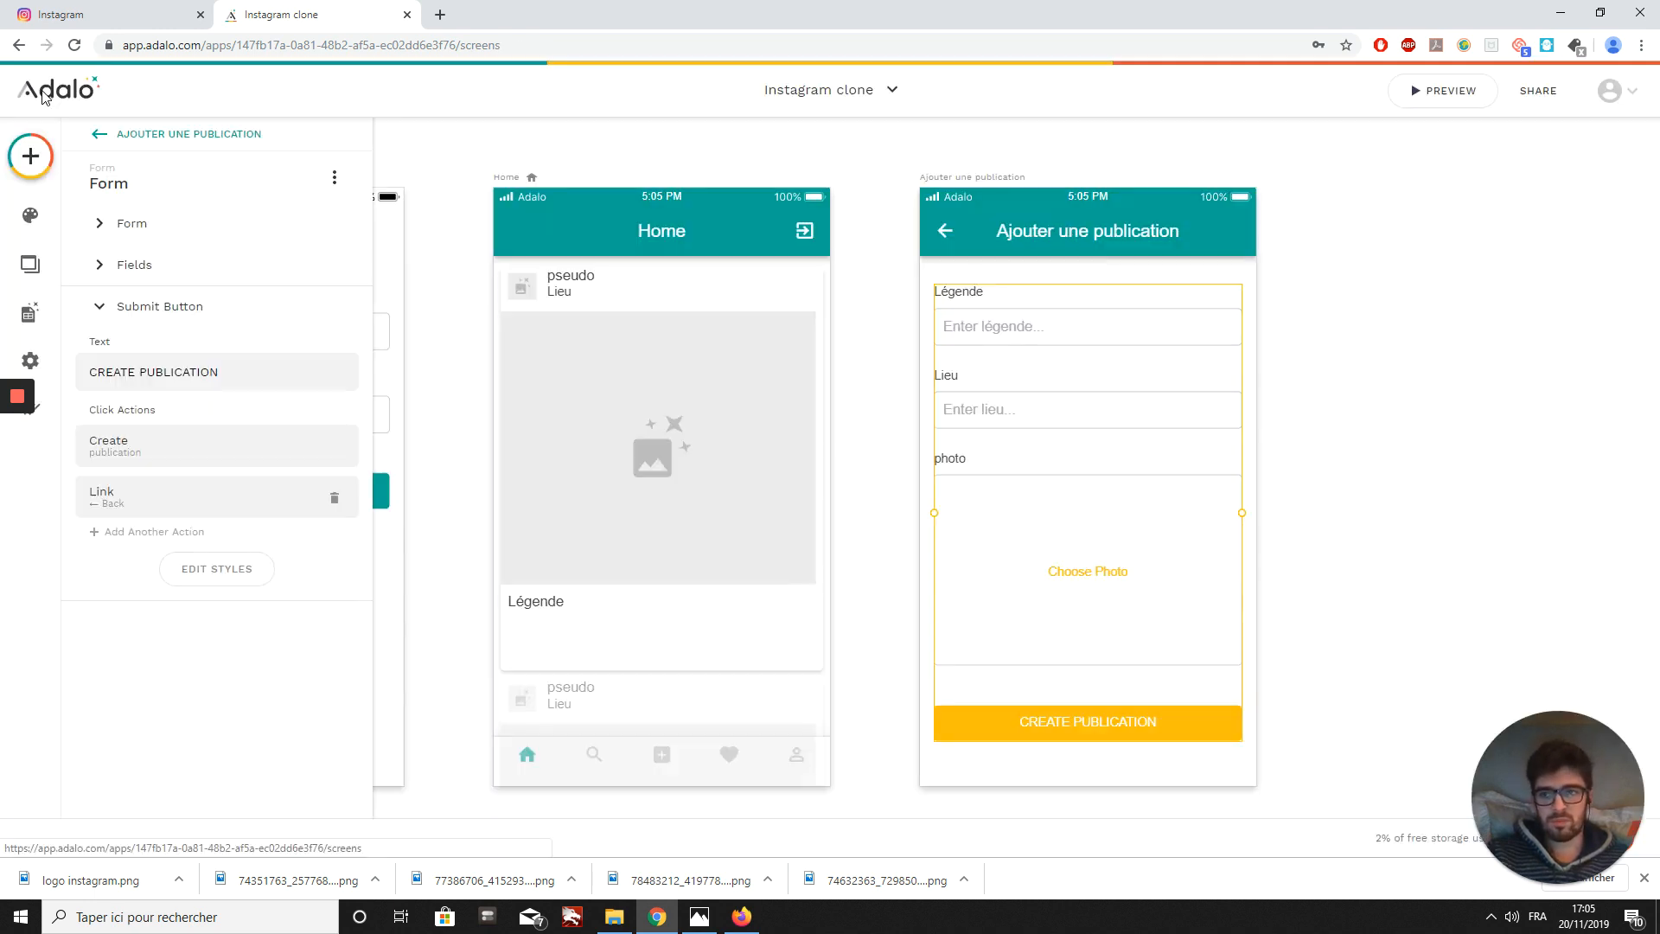
pyautogui.click(19, 318)
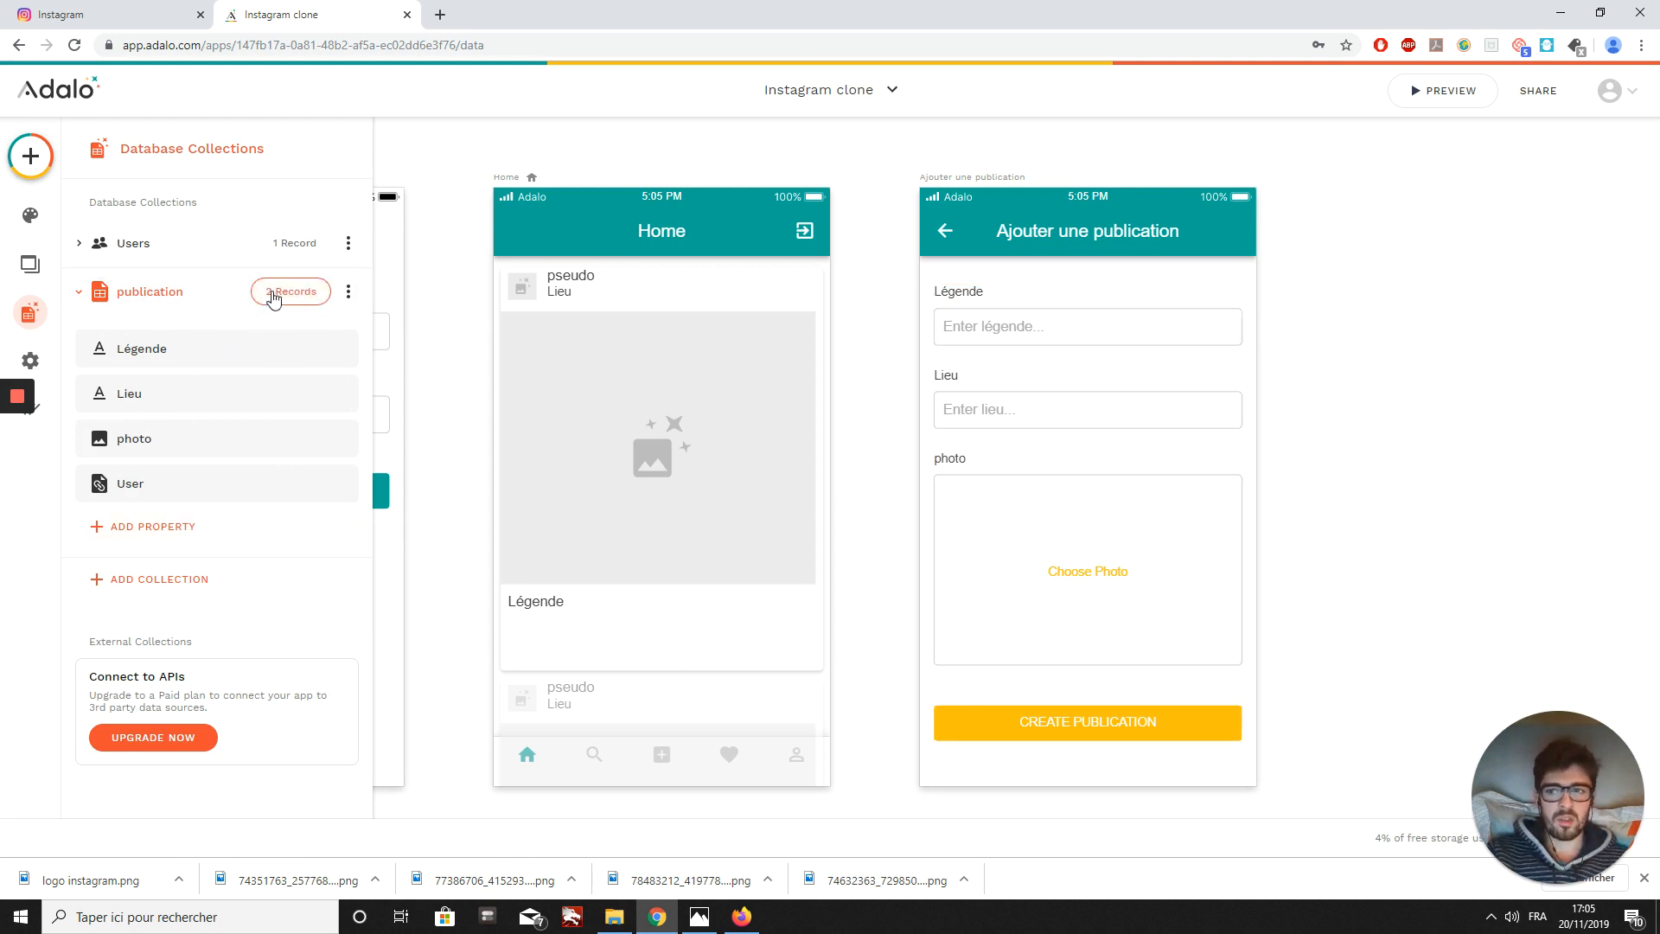
pyautogui.click(1375, 290)
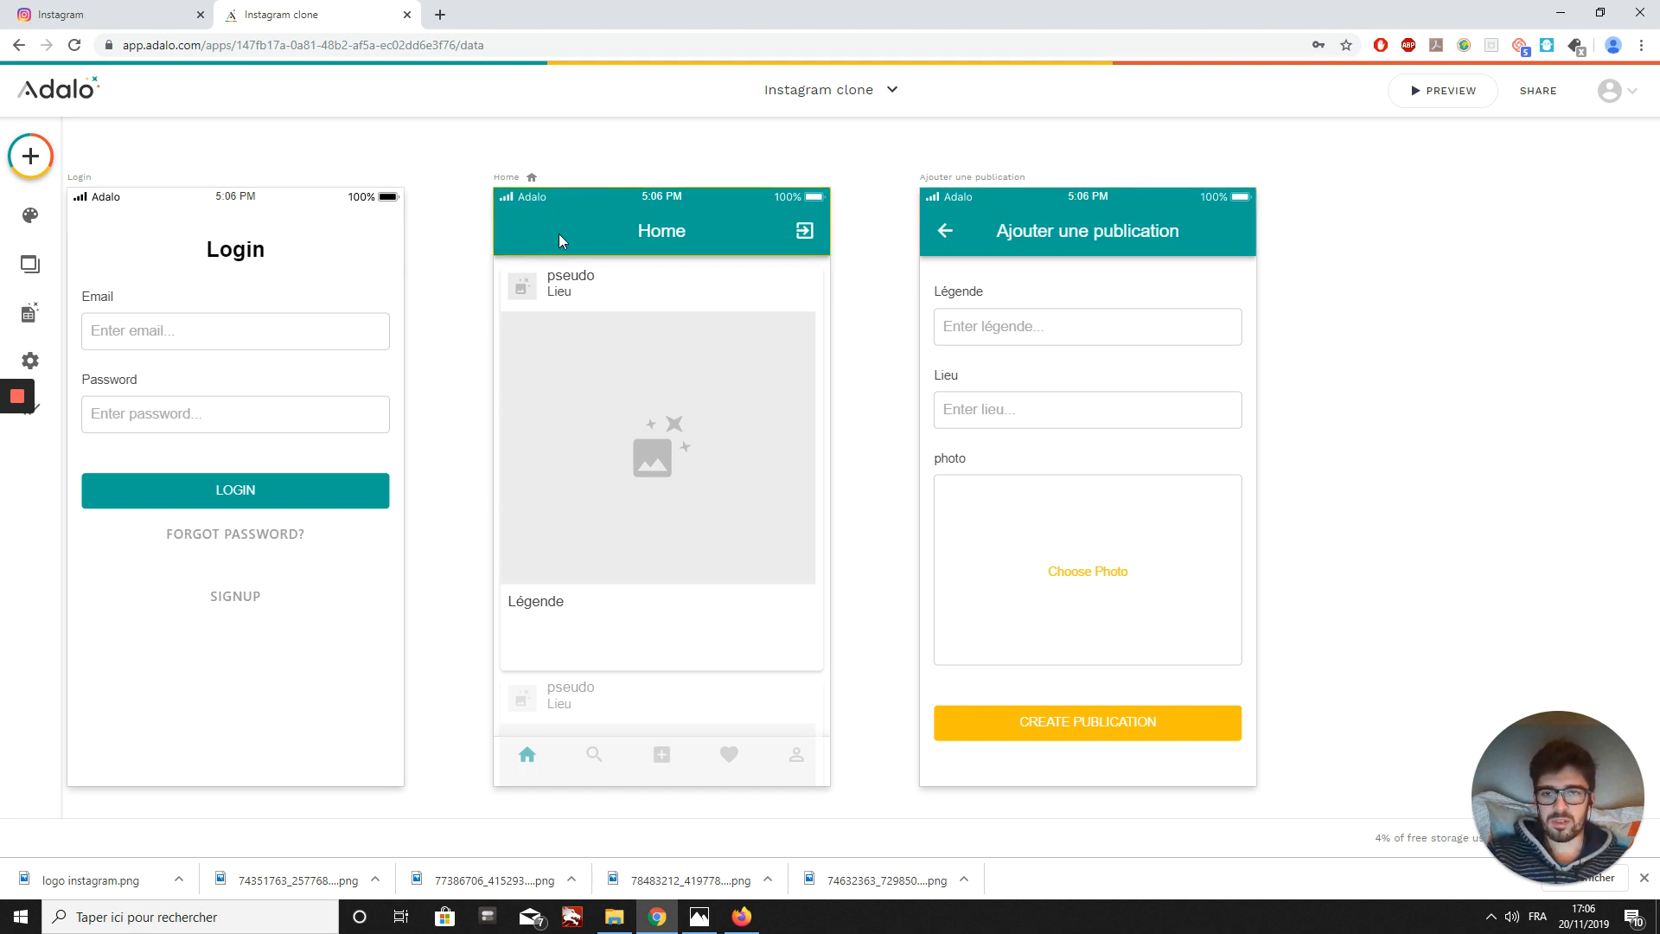
# - Open the app's branding colors, and copy the Amour red from the bookmarked Canadian Palette of Flat UI Colors in a new tab
pyautogui.click(31, 216)
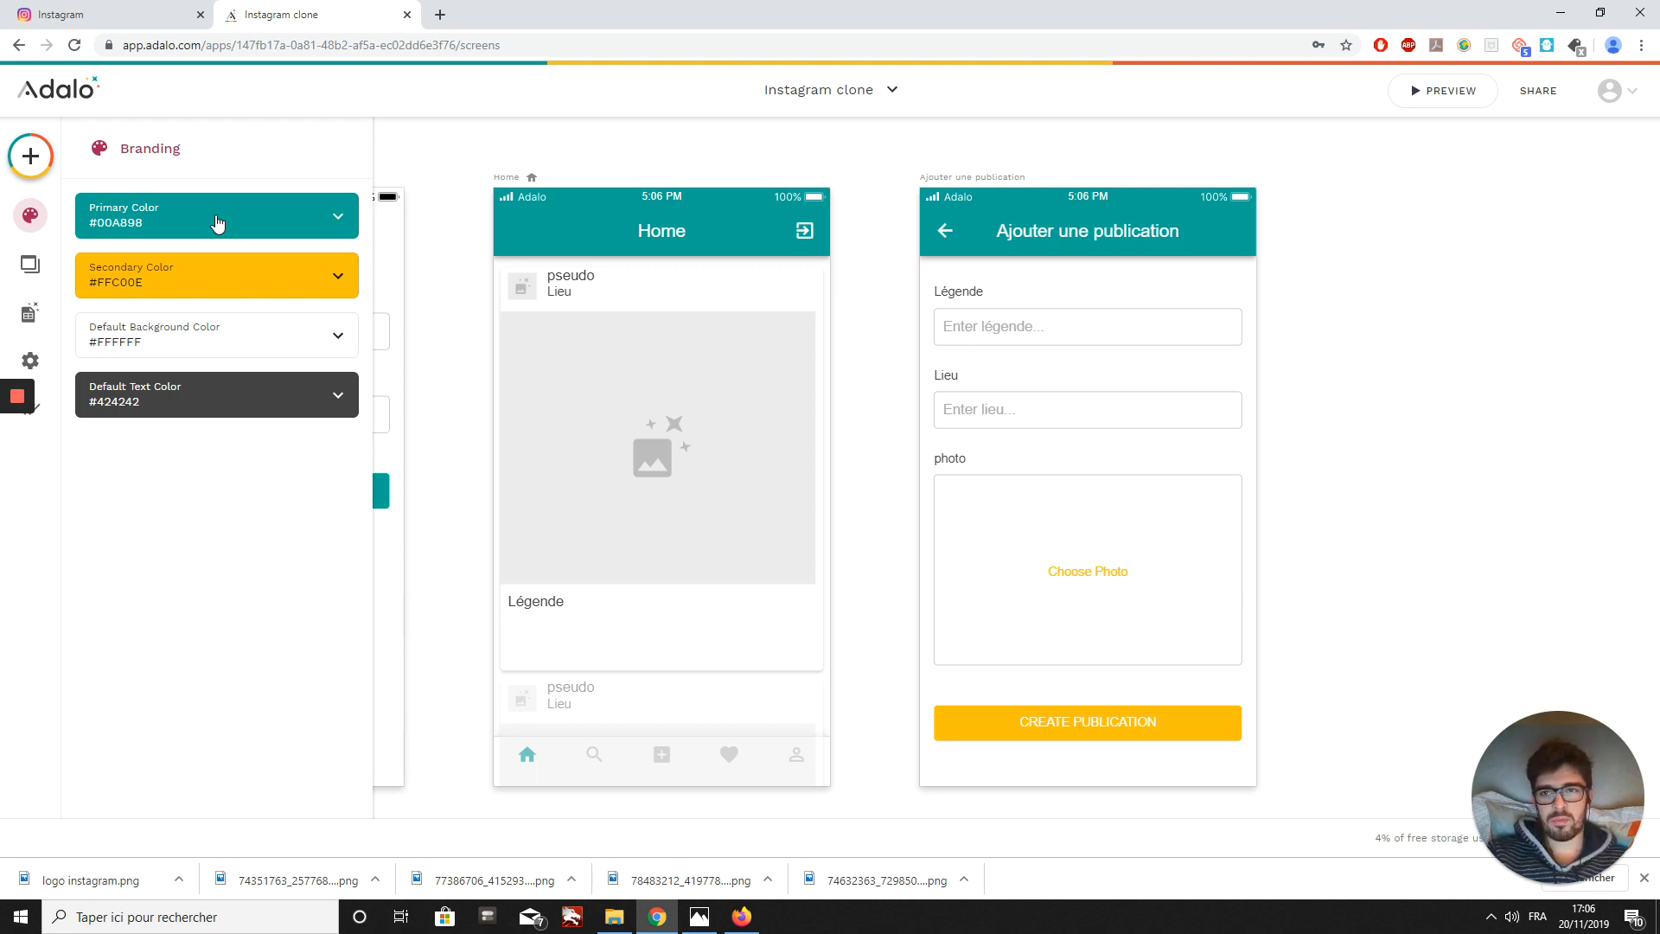
pyautogui.click(440, 15)
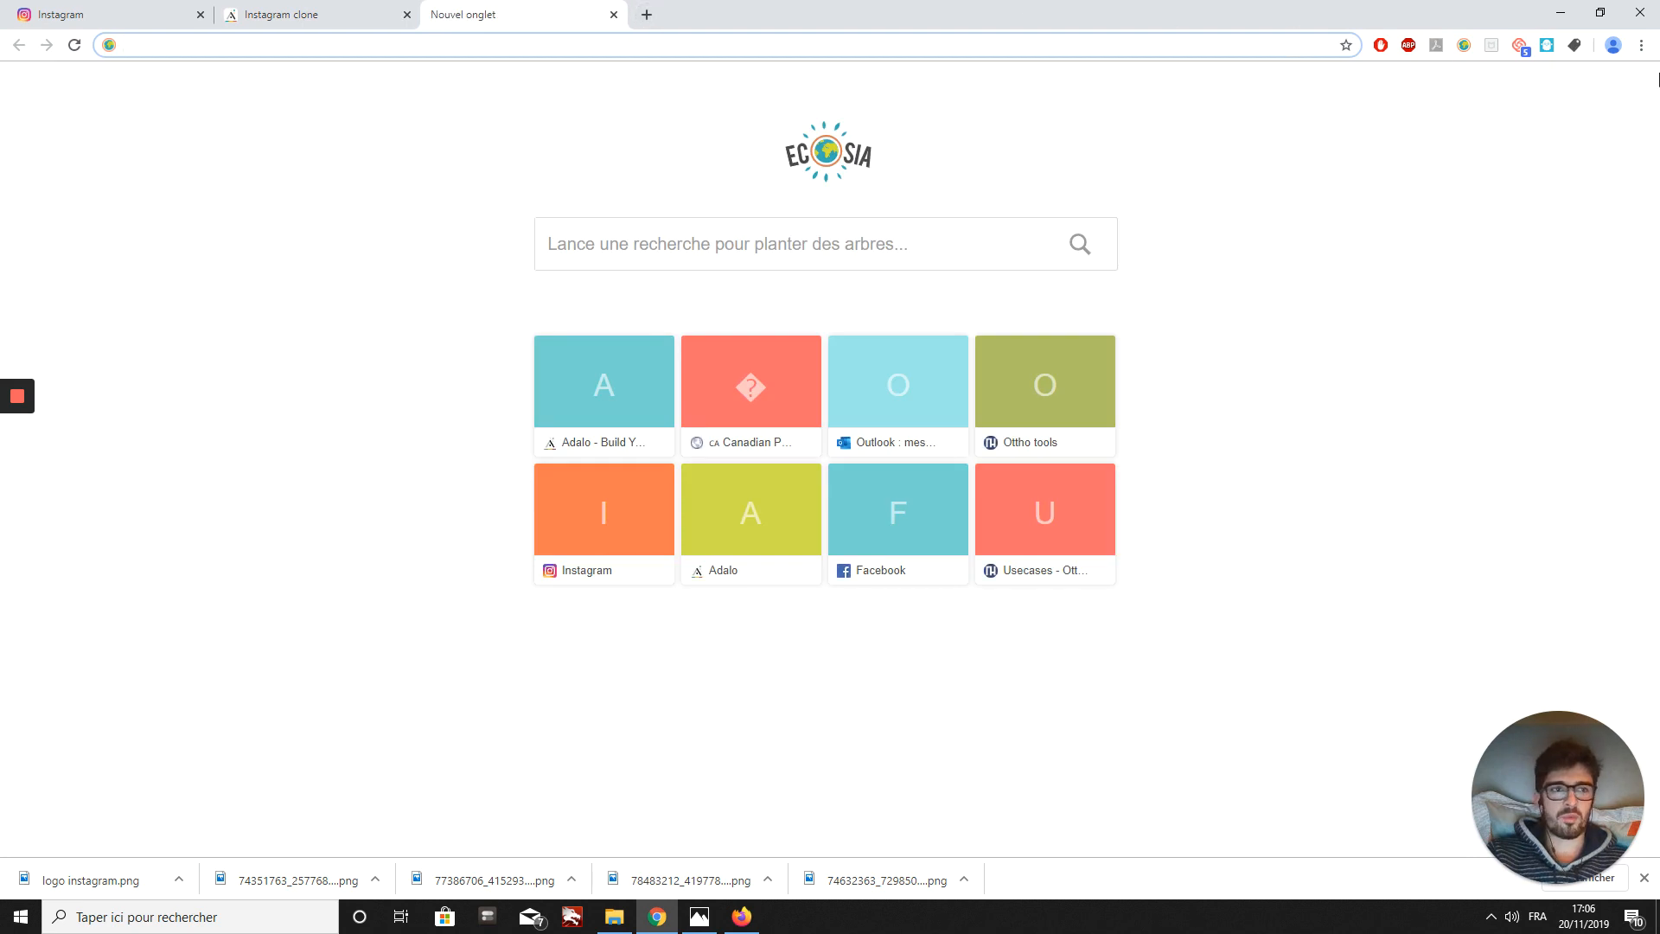
pyautogui.click(1641, 45)
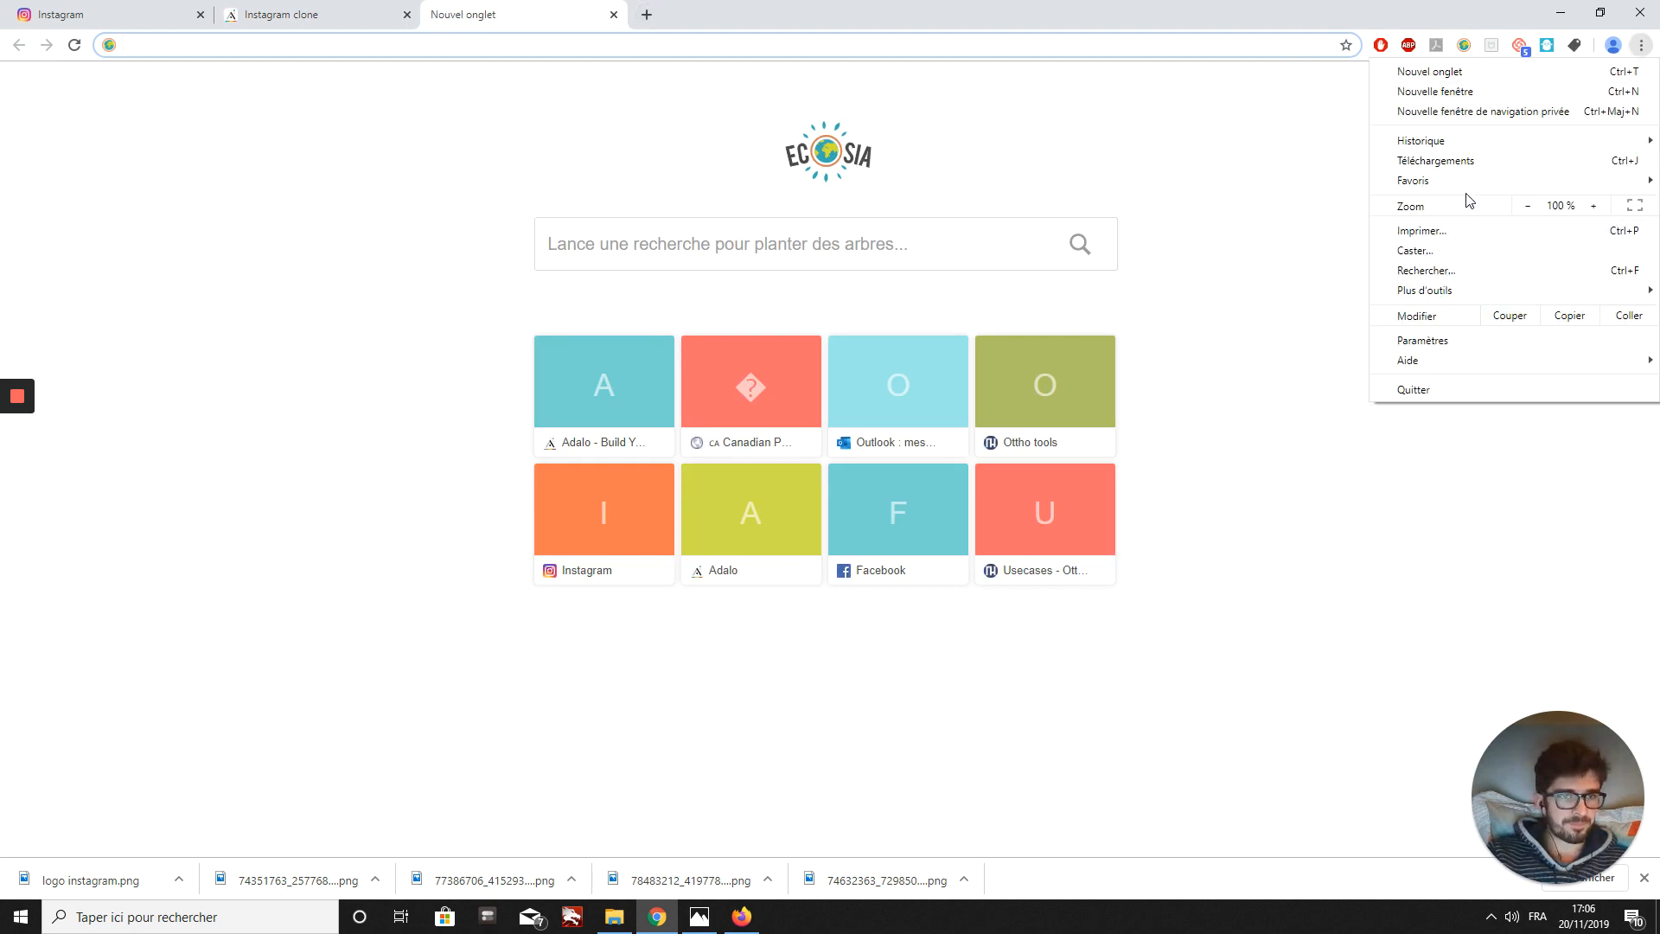
pyautogui.moveTo(1460, 177)
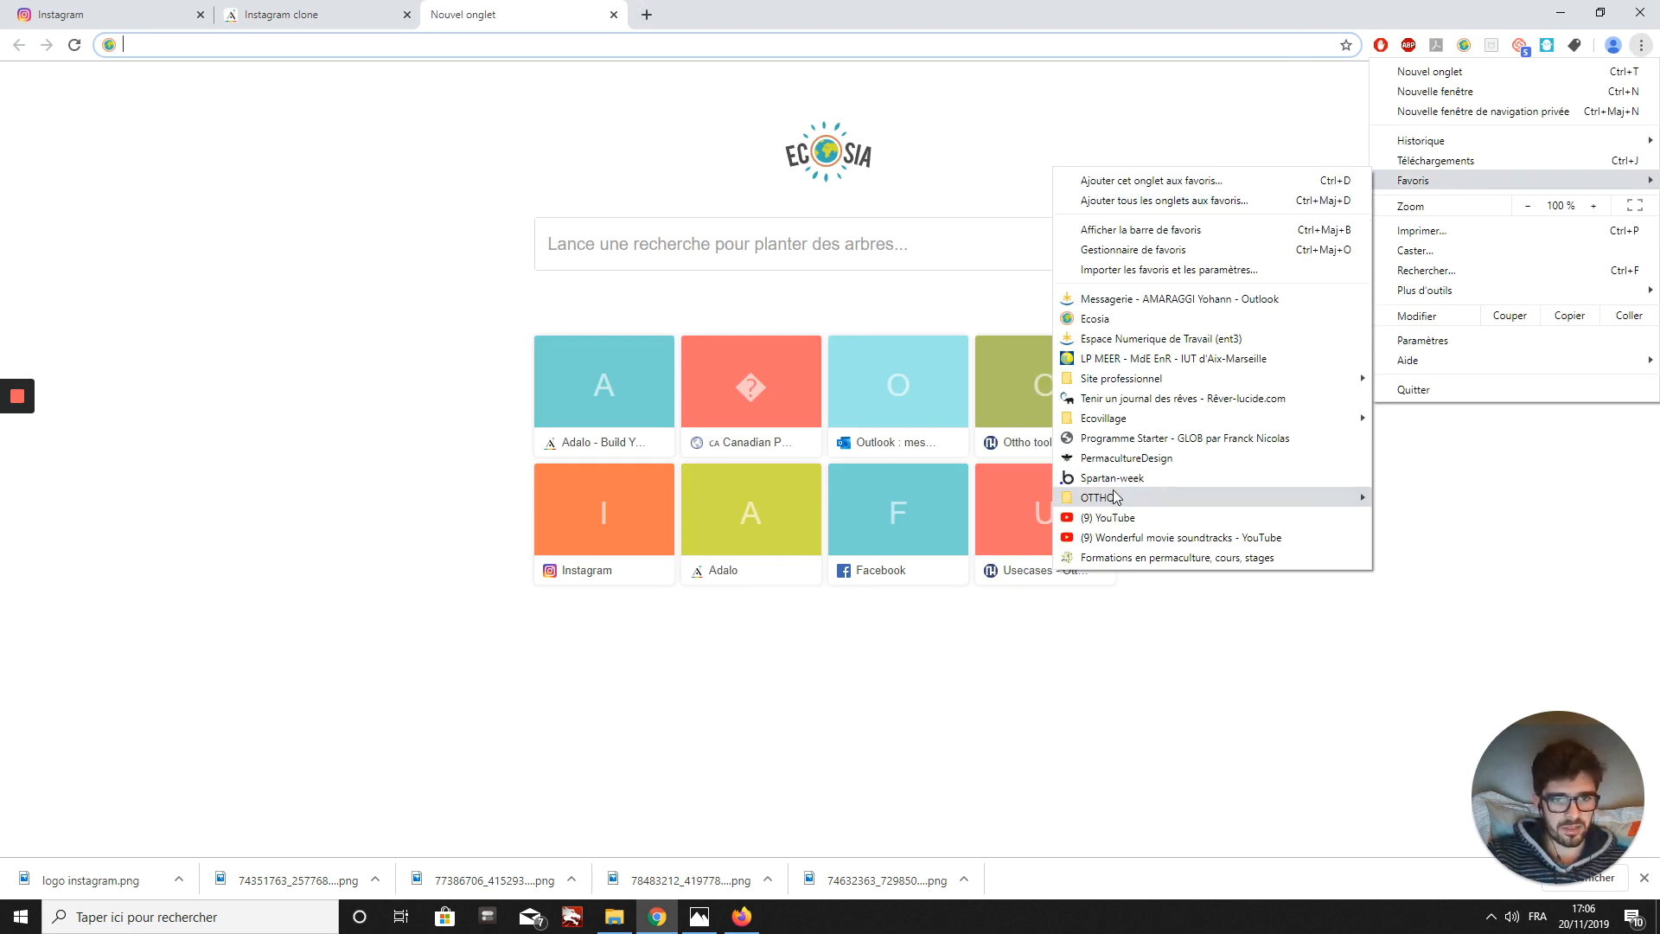
pyautogui.moveTo(1115, 497)
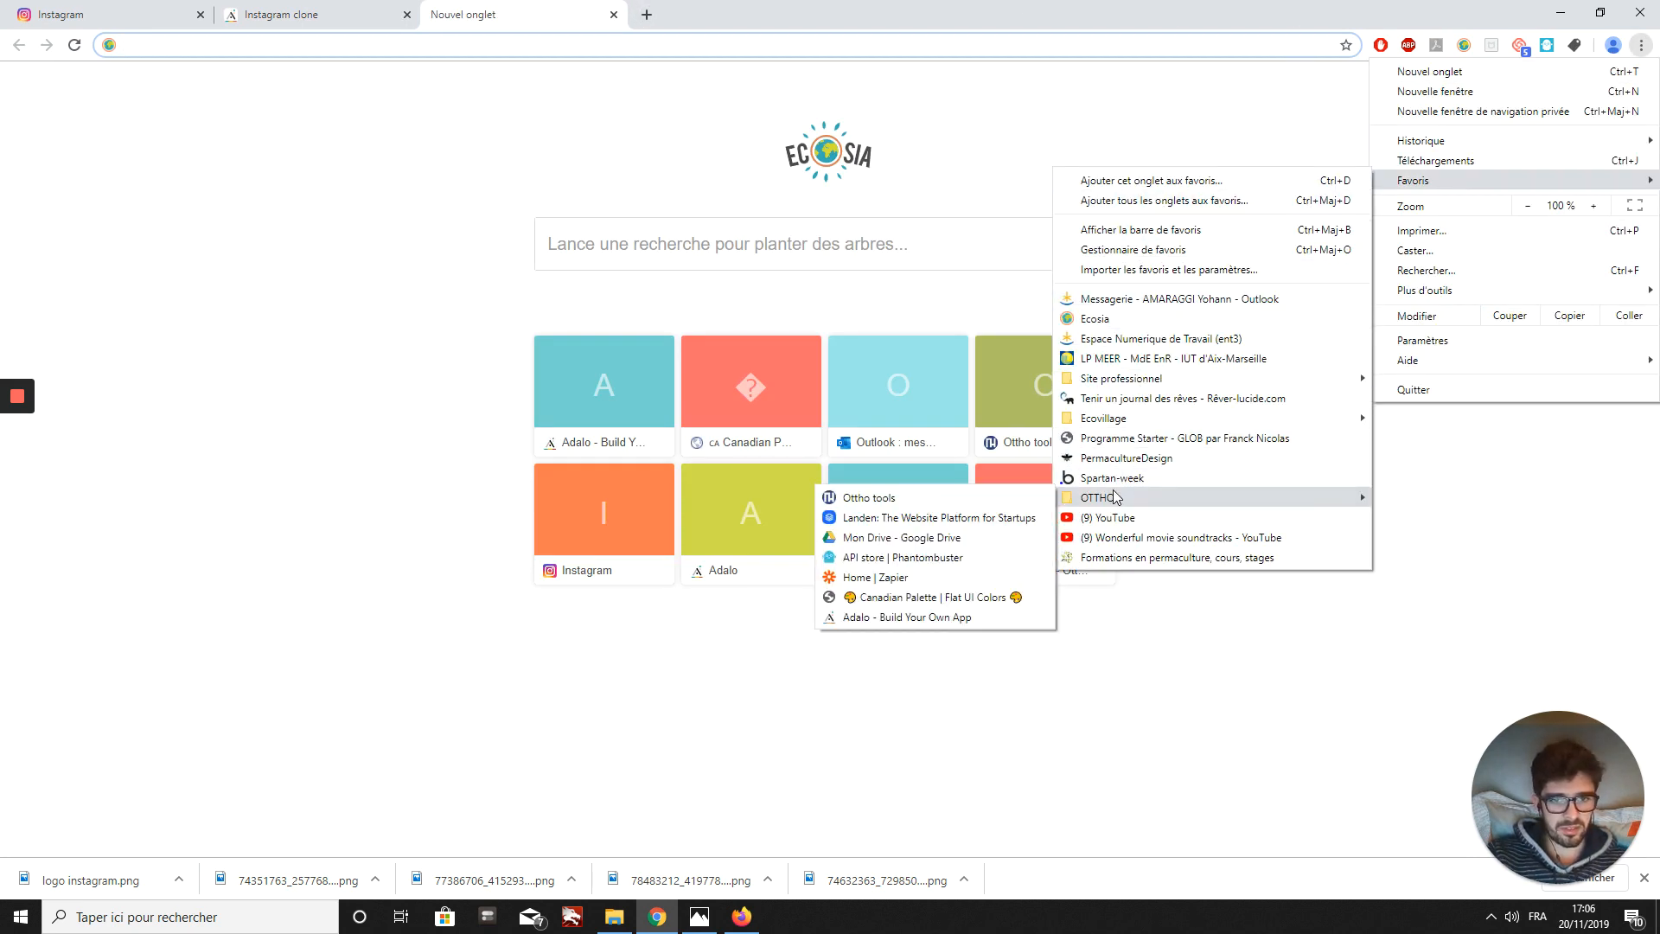
pyautogui.click(962, 598)
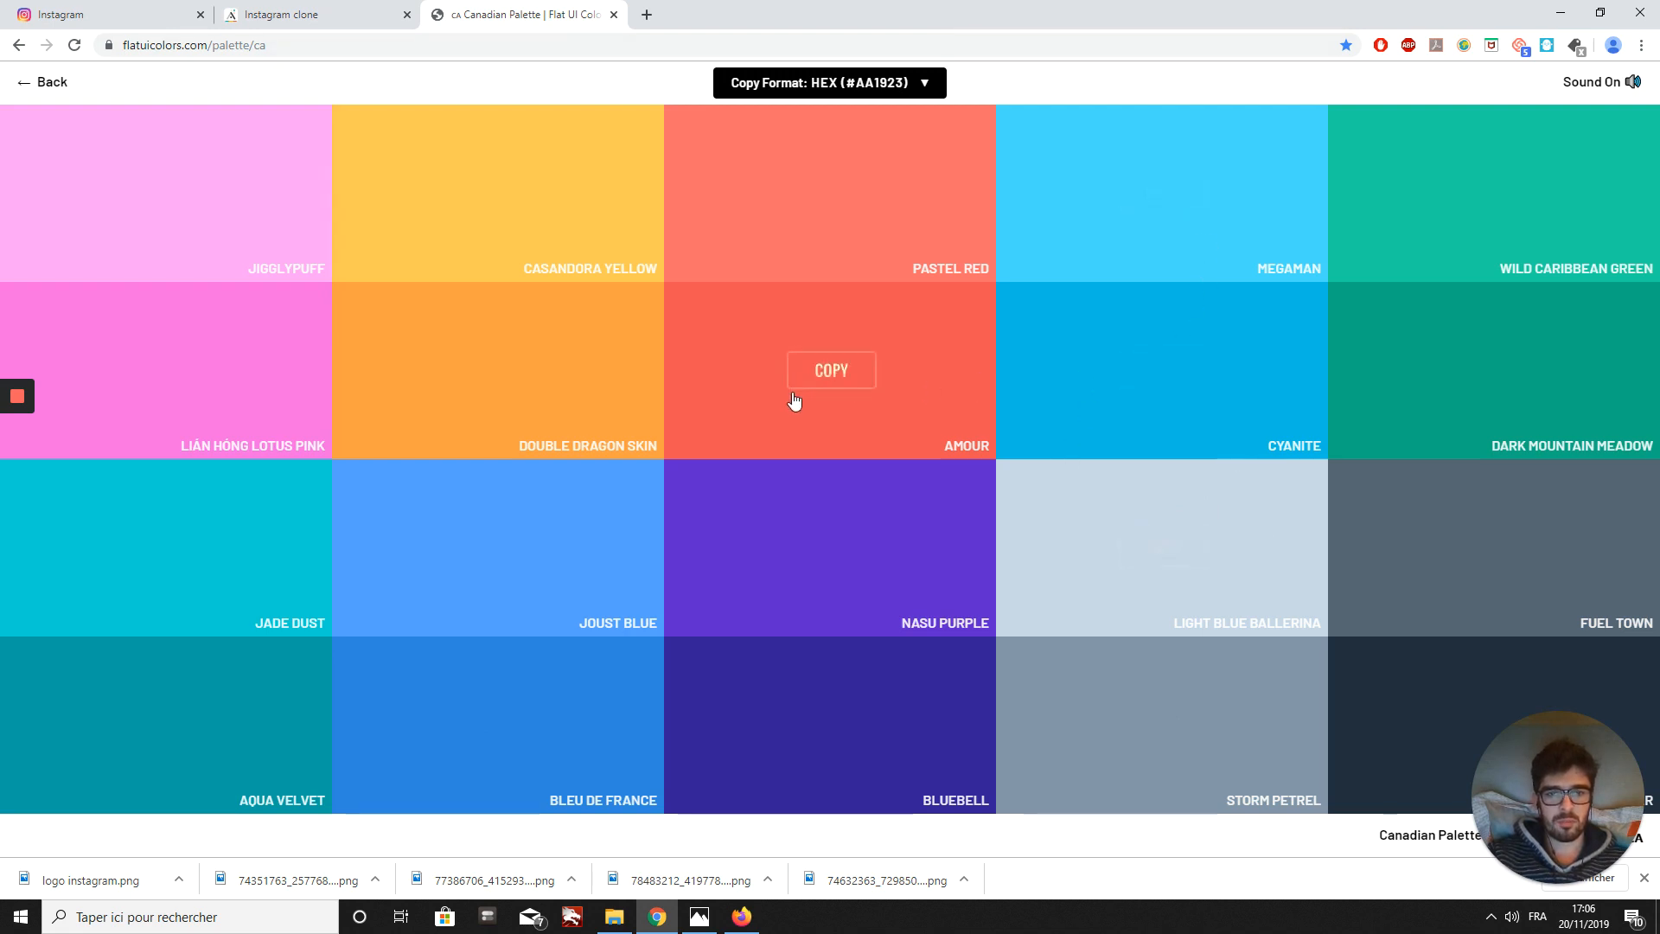
pyautogui.click(785, 384)
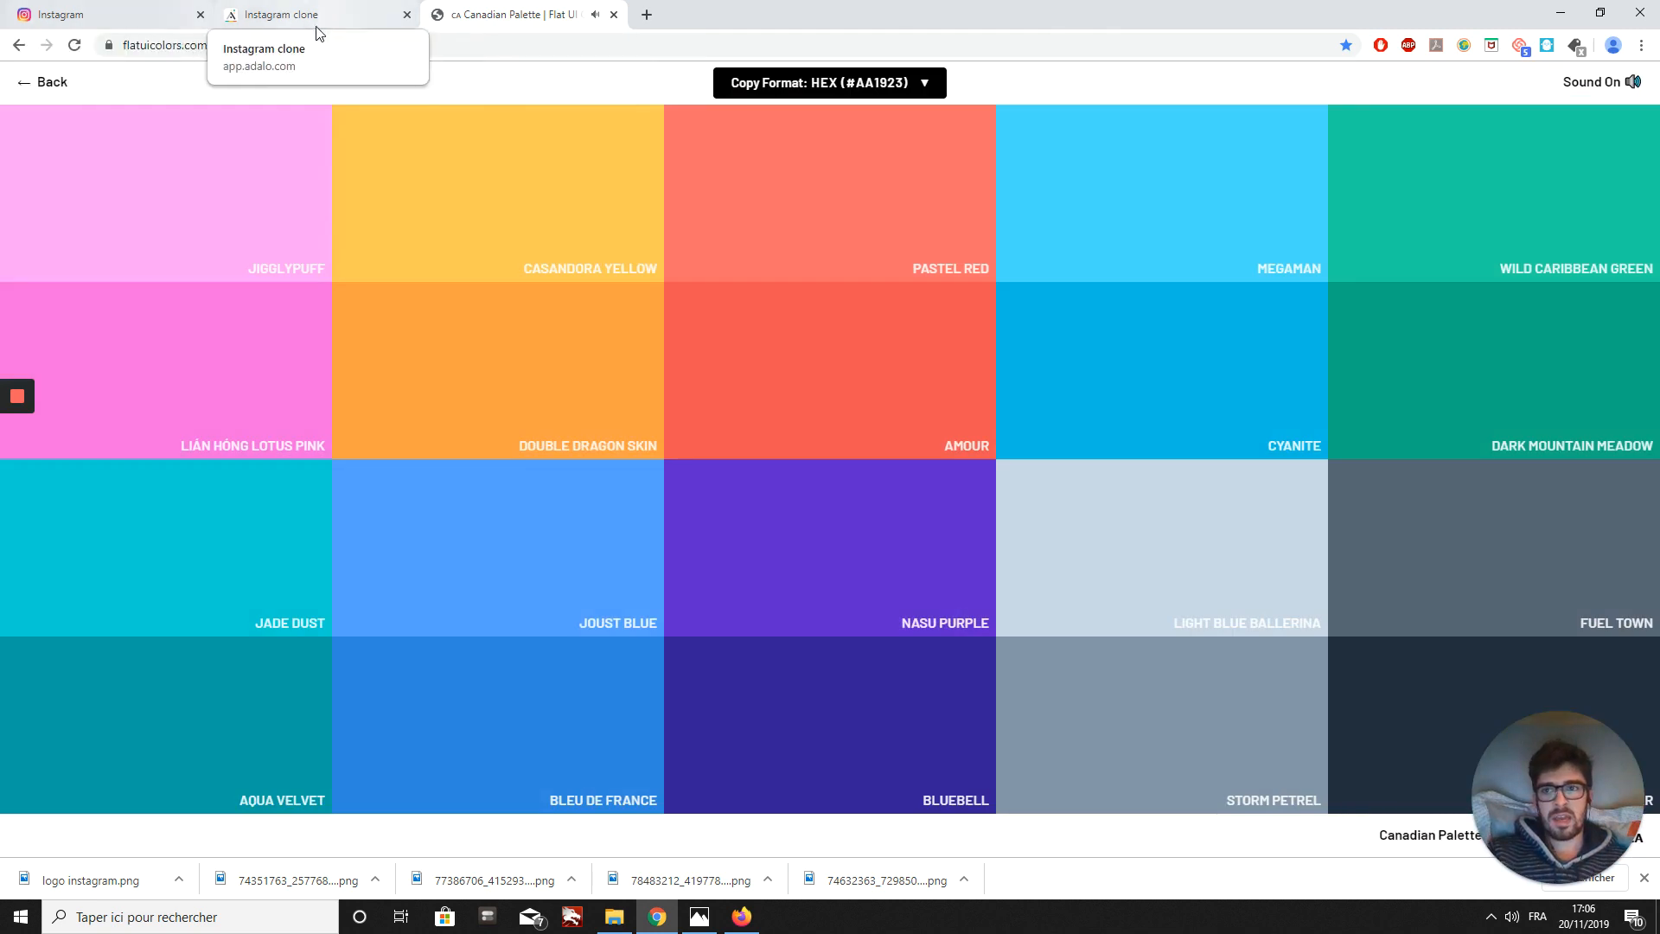
# - Return to Adalo and set the primary branding color to the copied red #ee5253
pyautogui.click(313, 15)
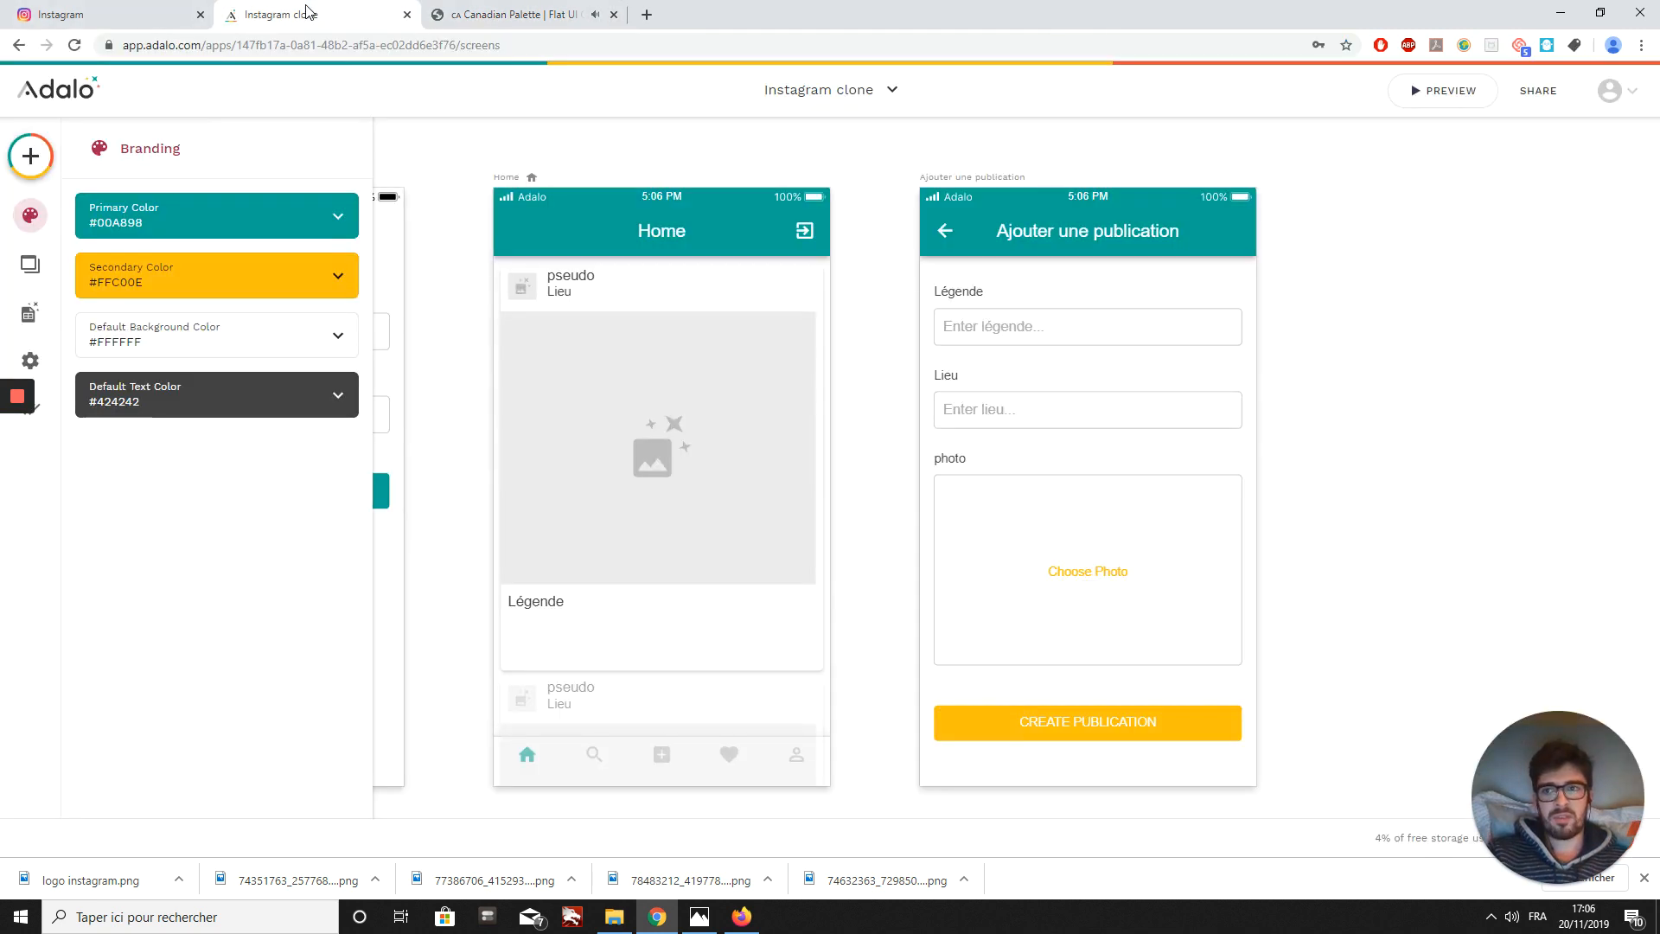
pyautogui.click(267, 230)
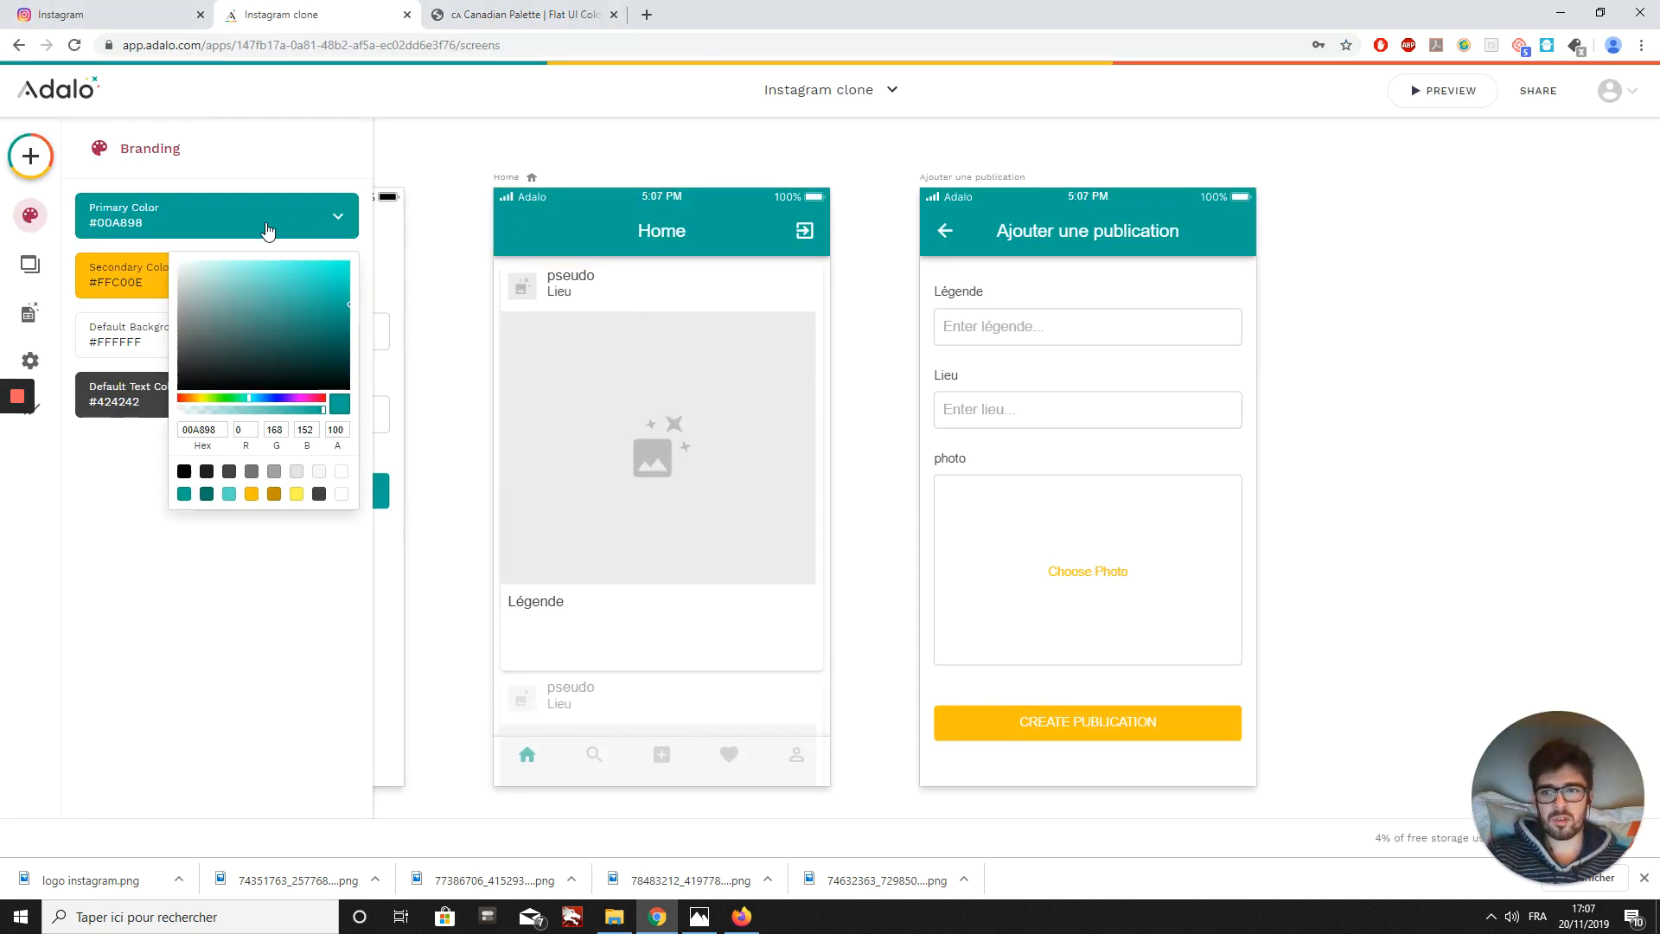
pyautogui.click(222, 430)
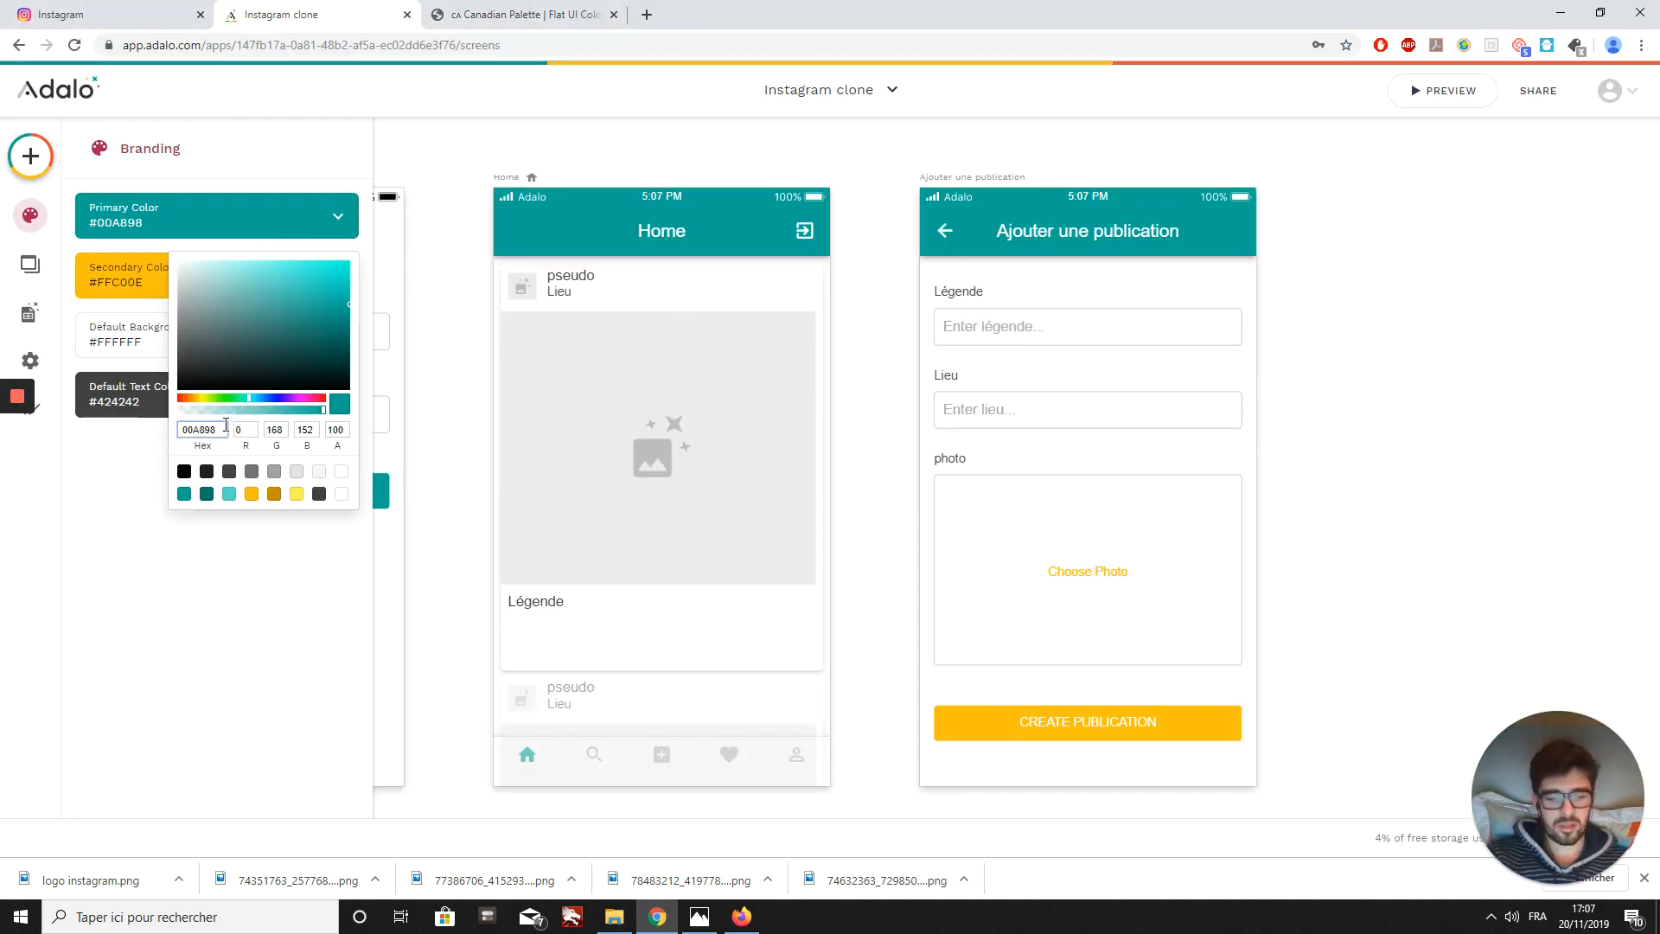
pyautogui.press('BackSpace')
pyautogui.press('BackSpace')
pyautogui.press('BackSpace')
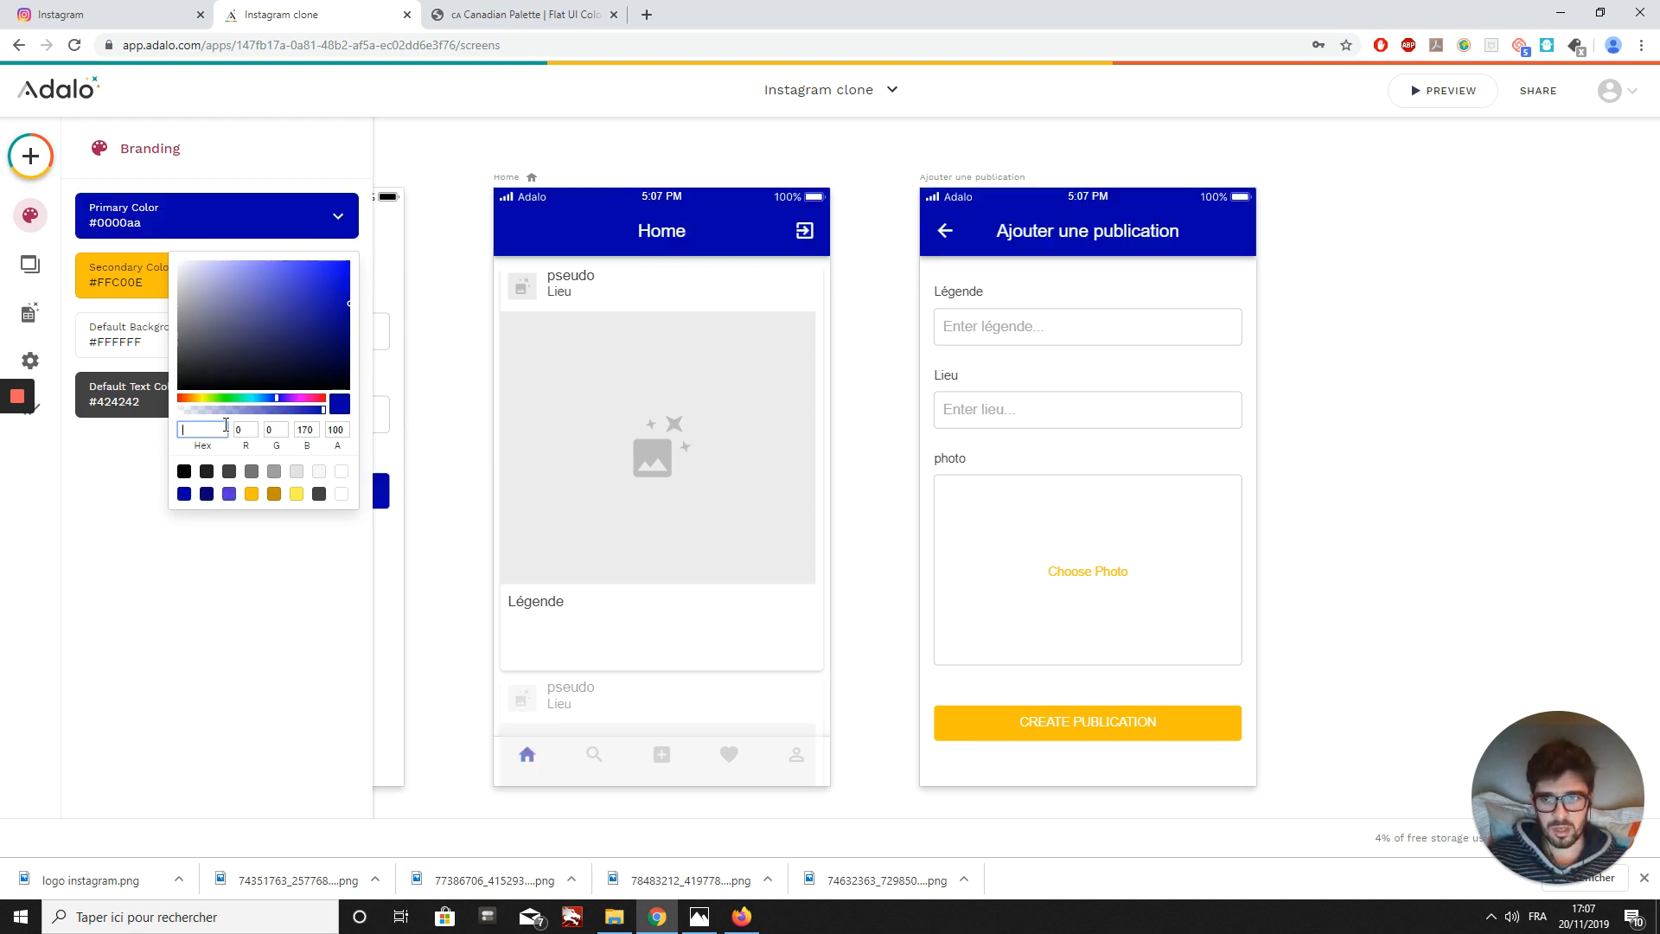
pyautogui.write('#ee5253')
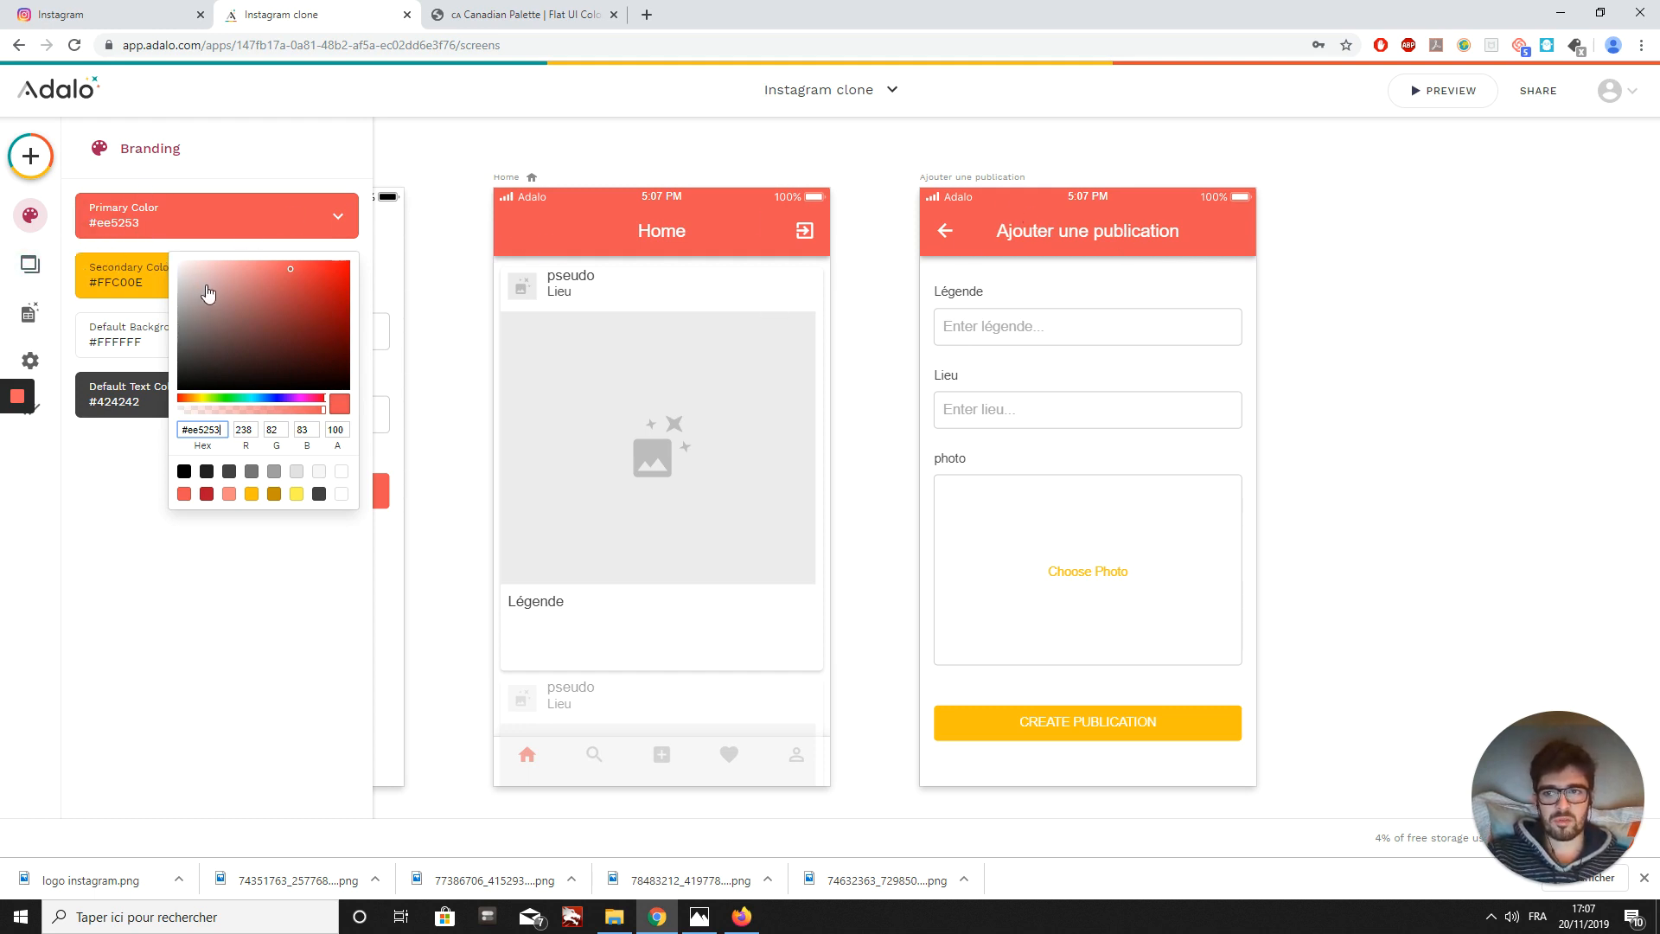
# - Set the primary branding color to white #ffffff, and close the color palette tab
pyautogui.moveTo(214, 288); pyautogui.dragTo(144, 248)
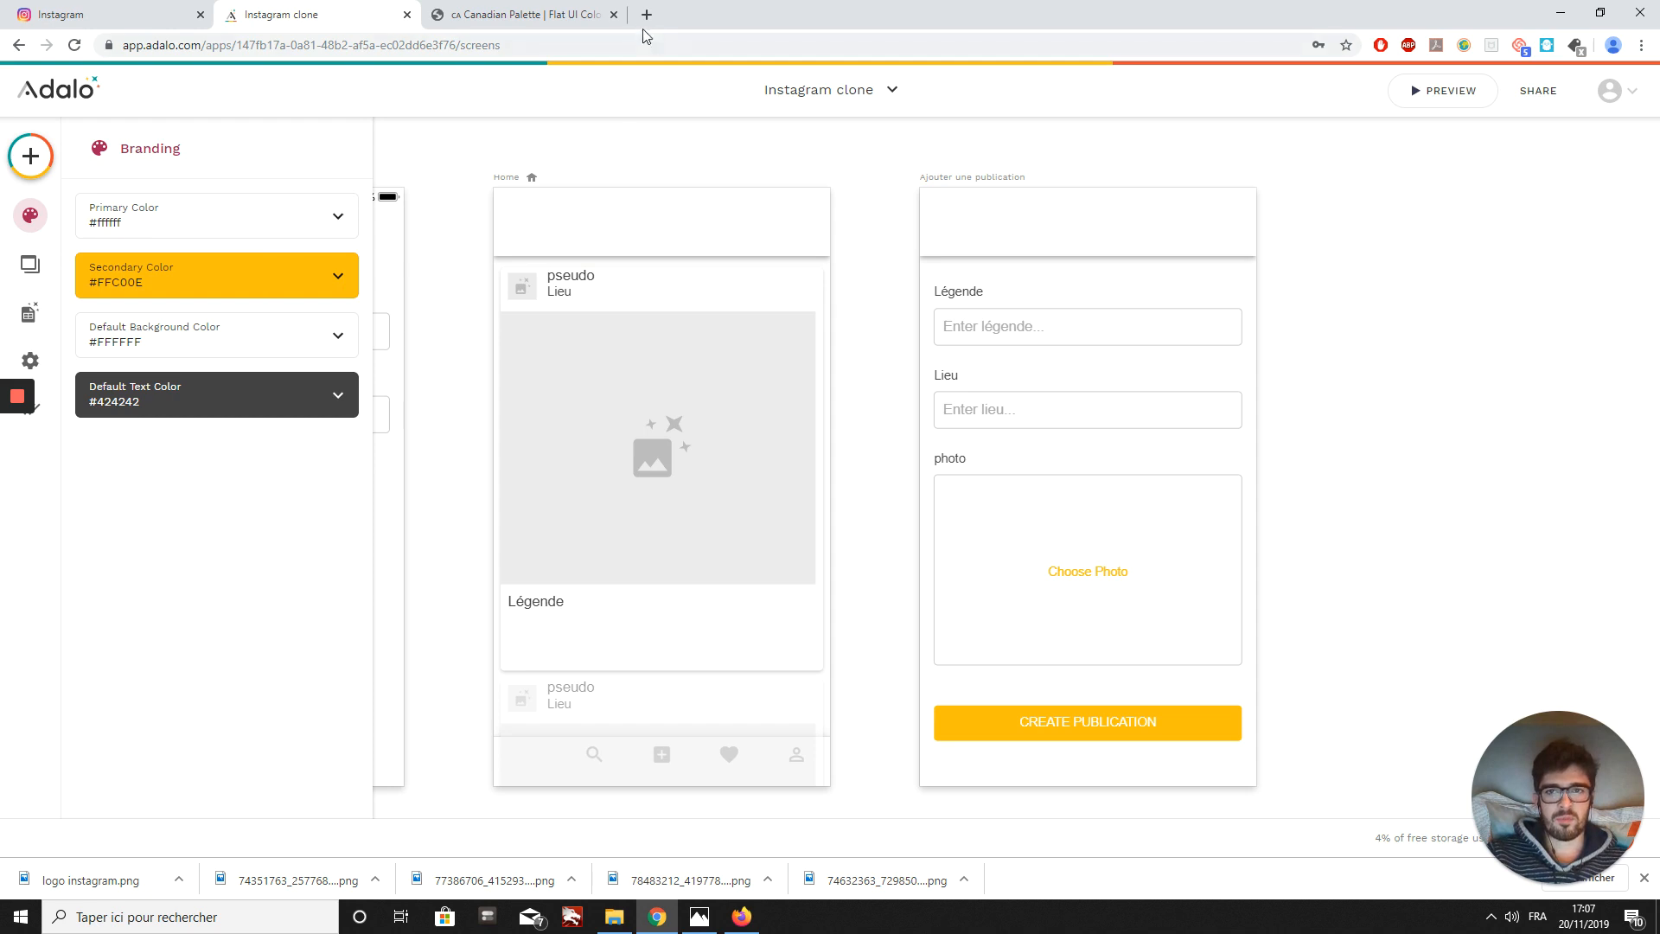
pyautogui.click(614, 16)
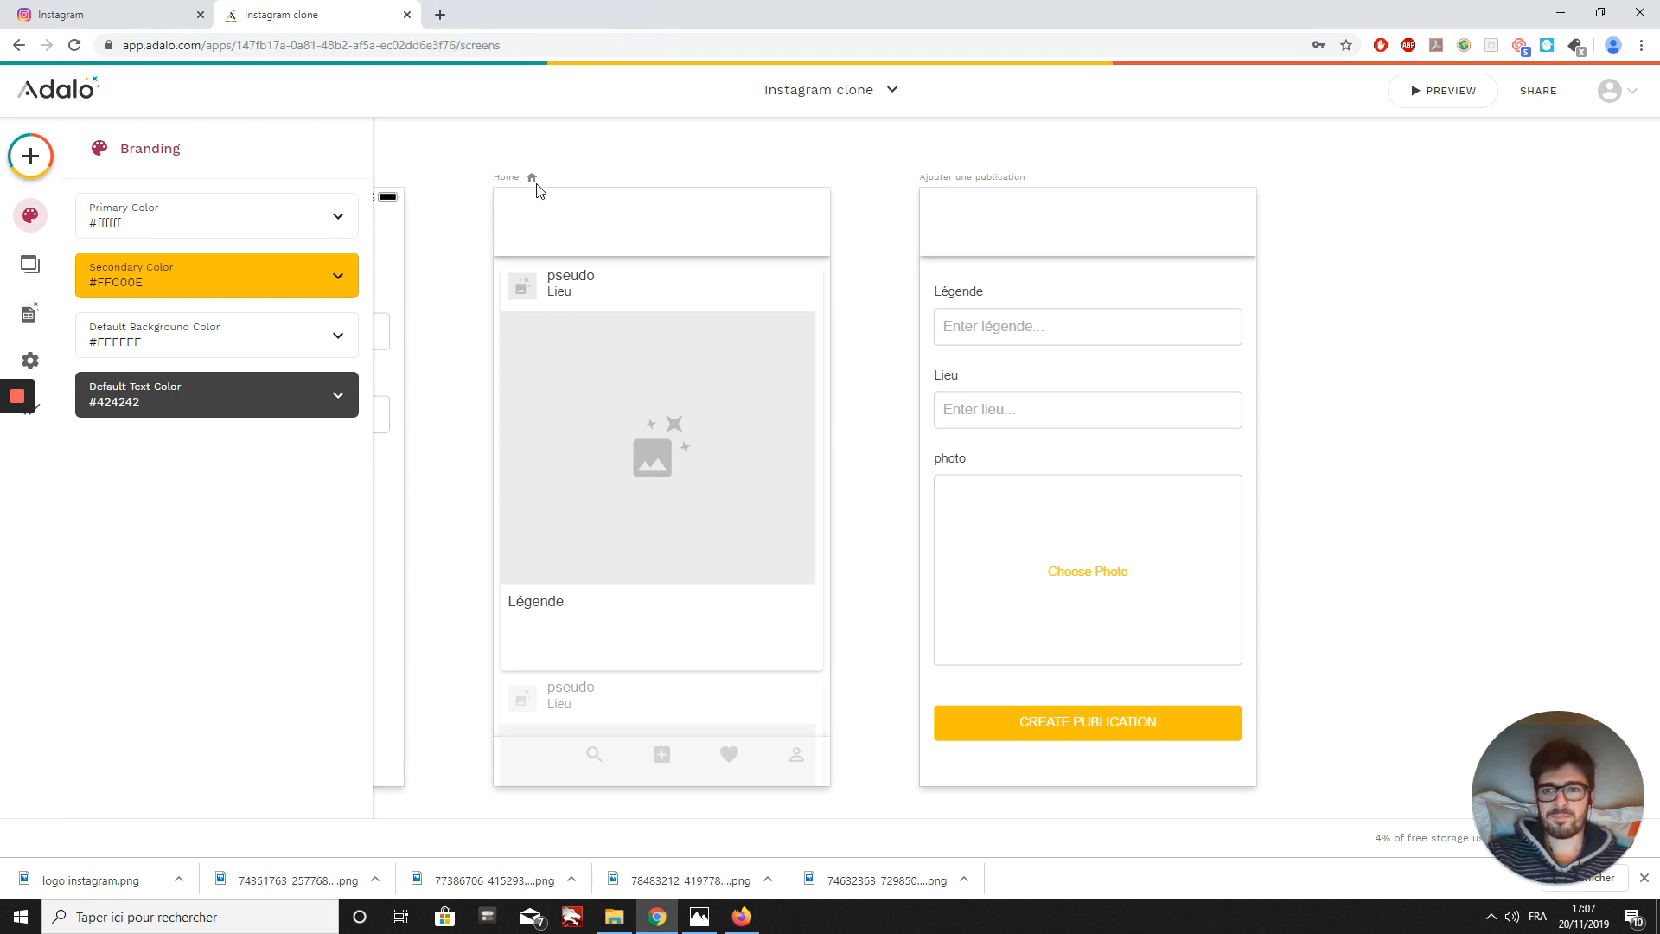
# - Try the darker red #bb3232 as the primary branding color, and return it to white #ffffff
pyautogui.click(102, 232)
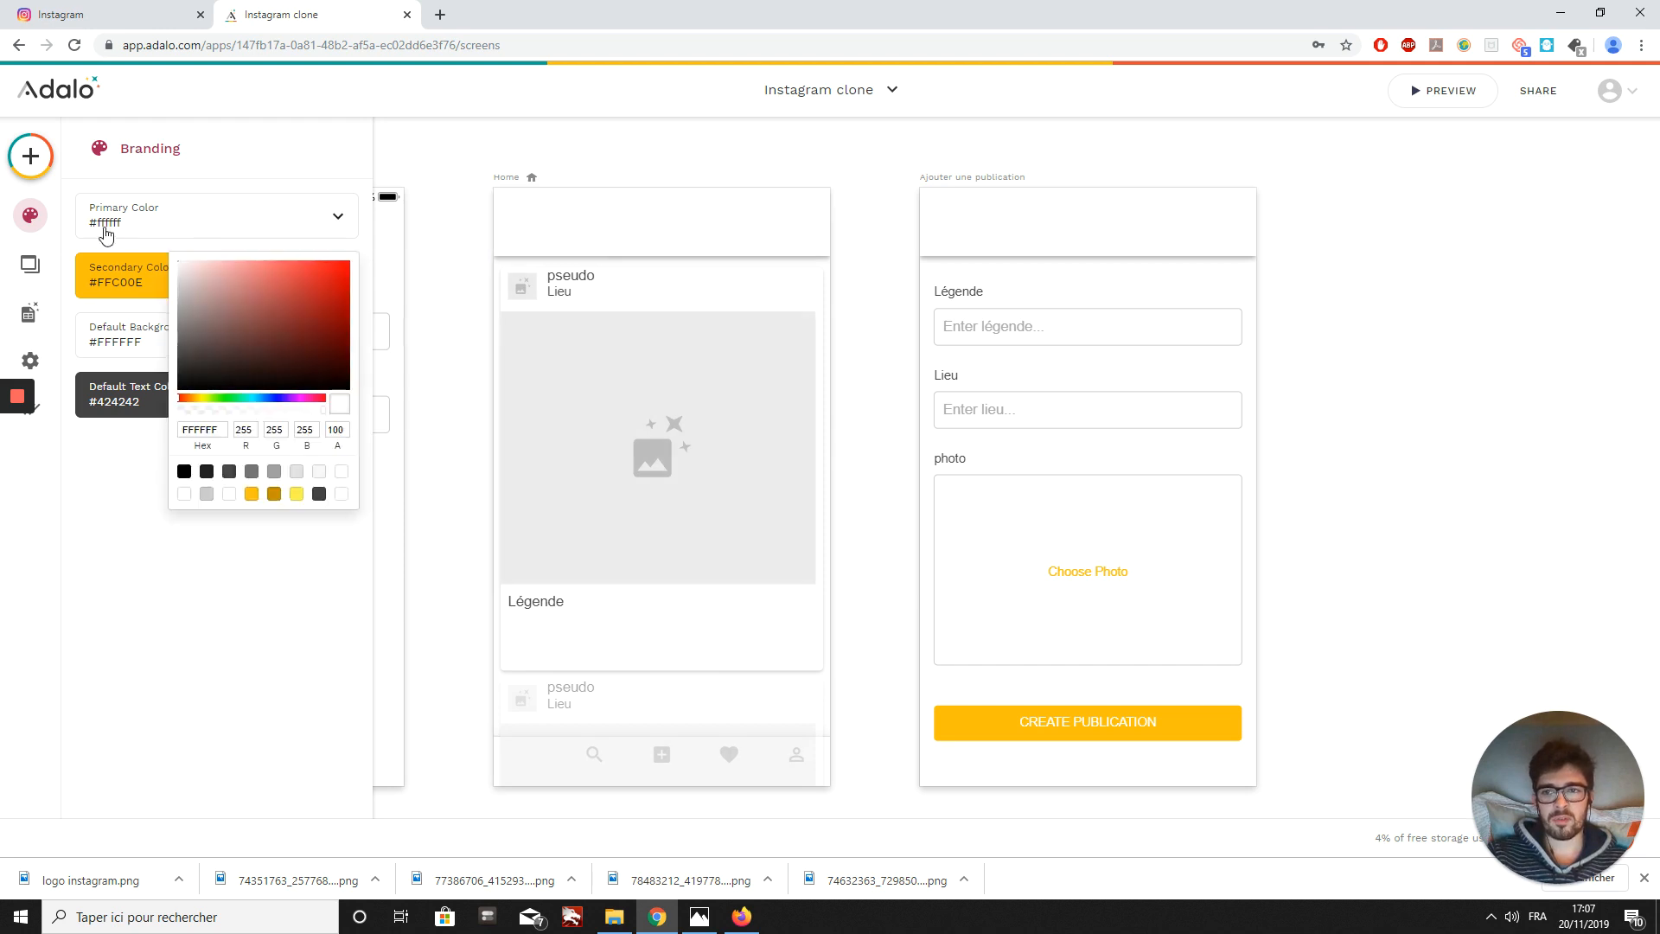
pyautogui.click(303, 297)
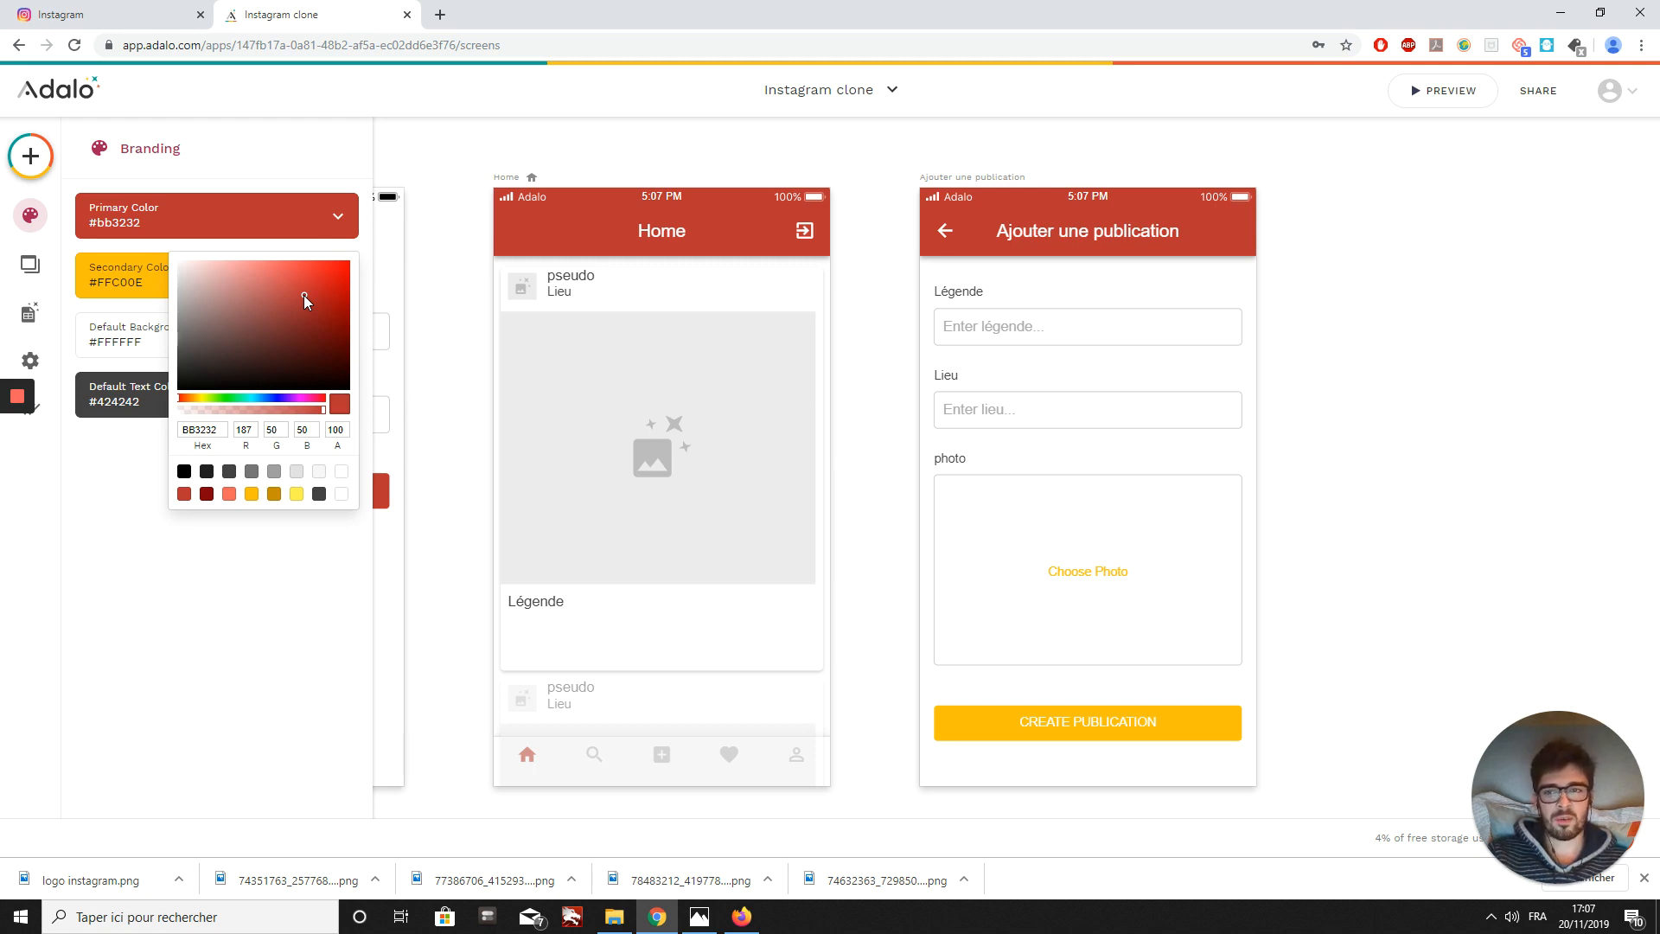
pyautogui.moveTo(303, 294); pyautogui.dragTo(167, 262)
pyautogui.click(167, 262)
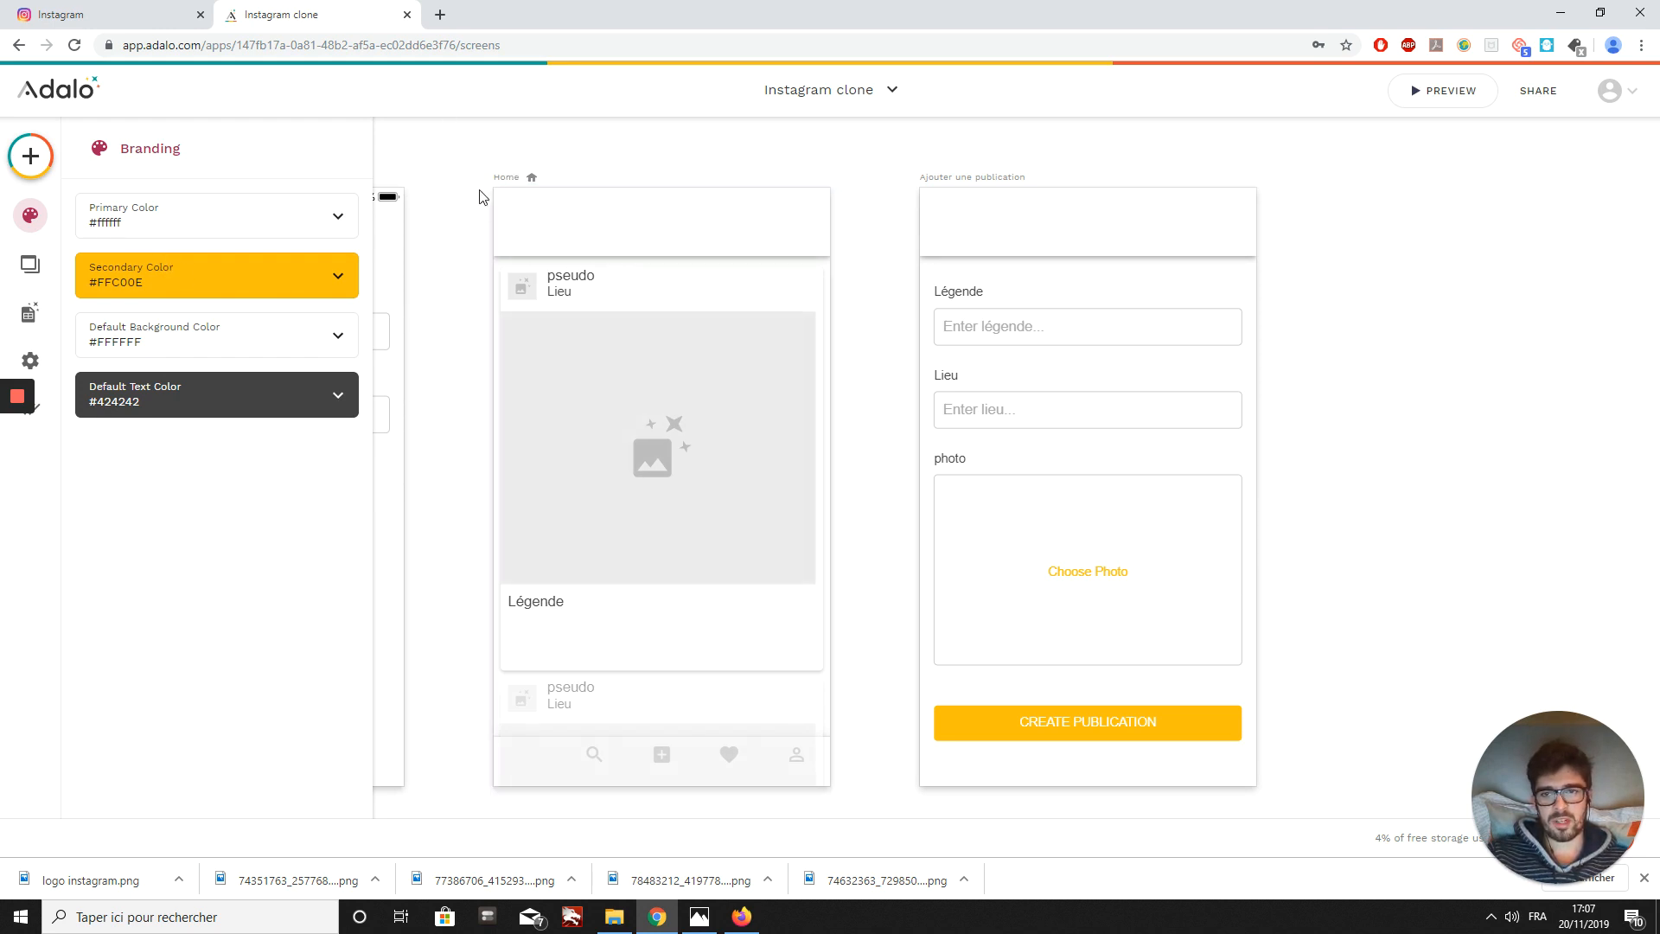
# - Set the status bar style of the Home screen to Black Text
pyautogui.click(511, 181)
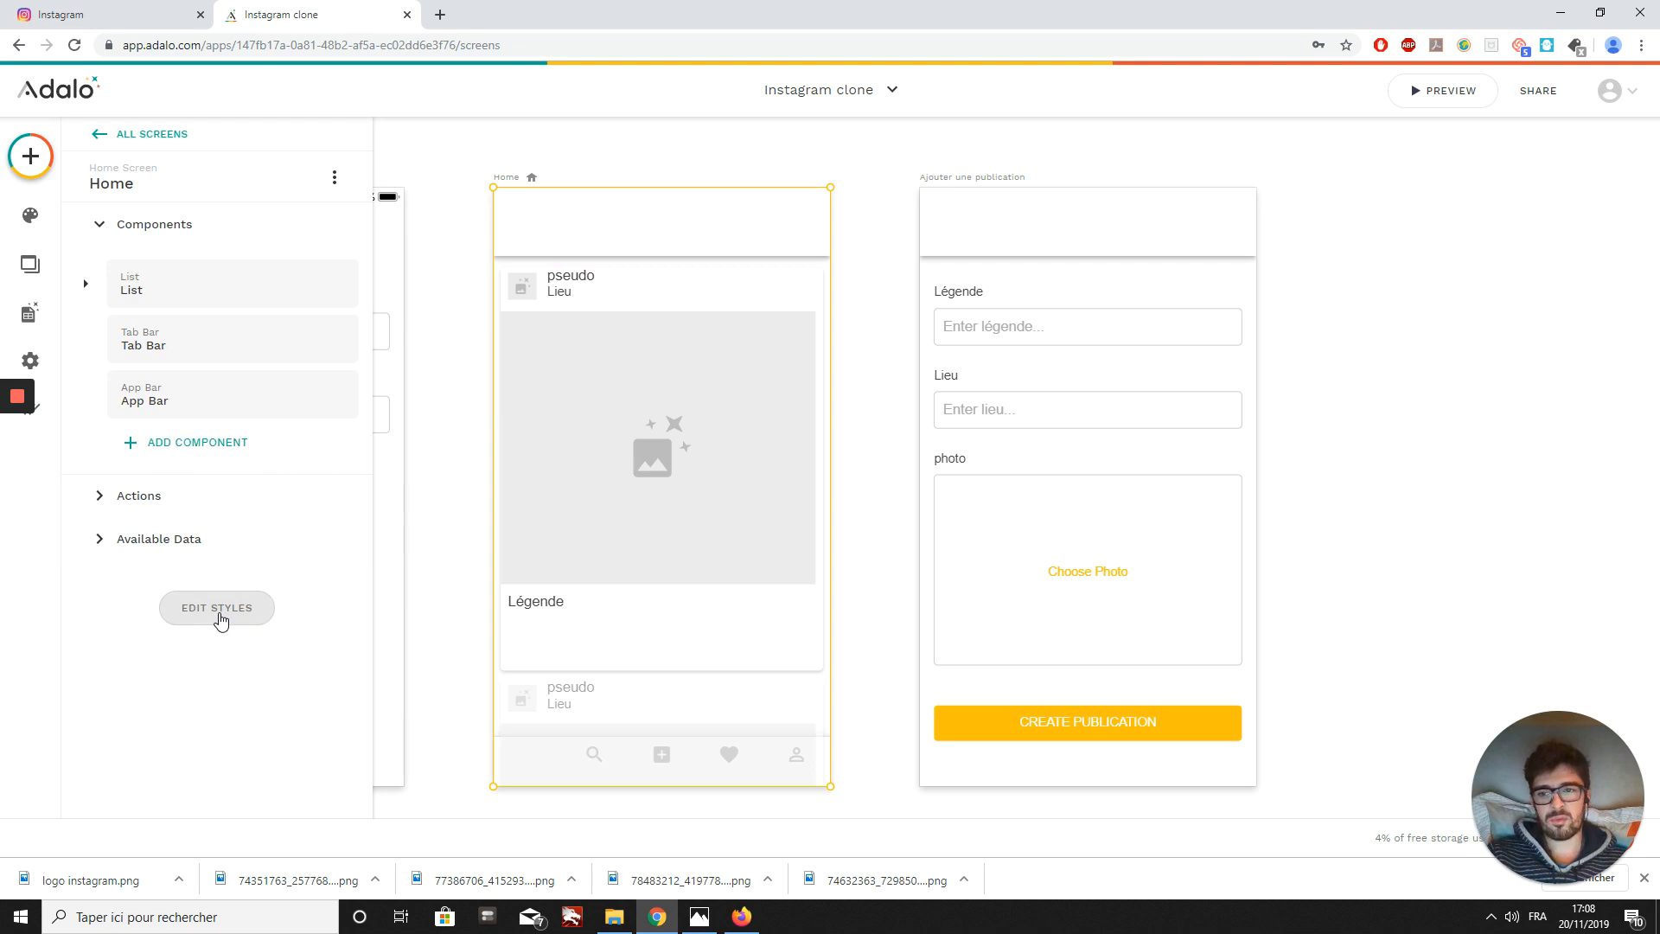
pyautogui.click(220, 620)
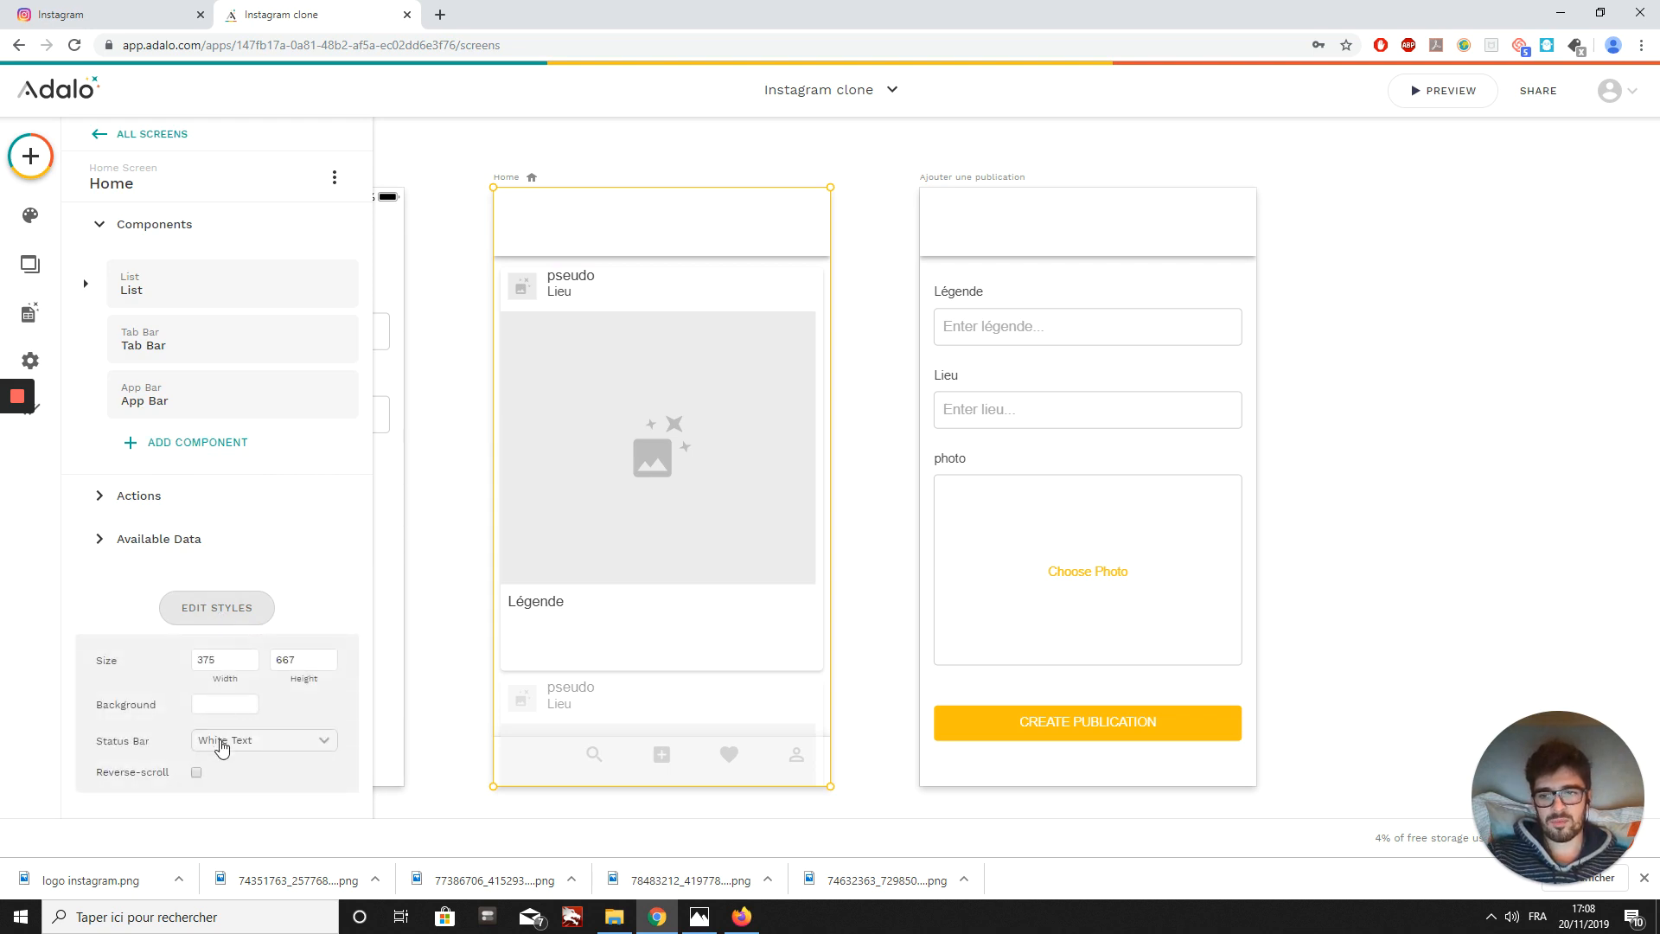
pyautogui.click(222, 744)
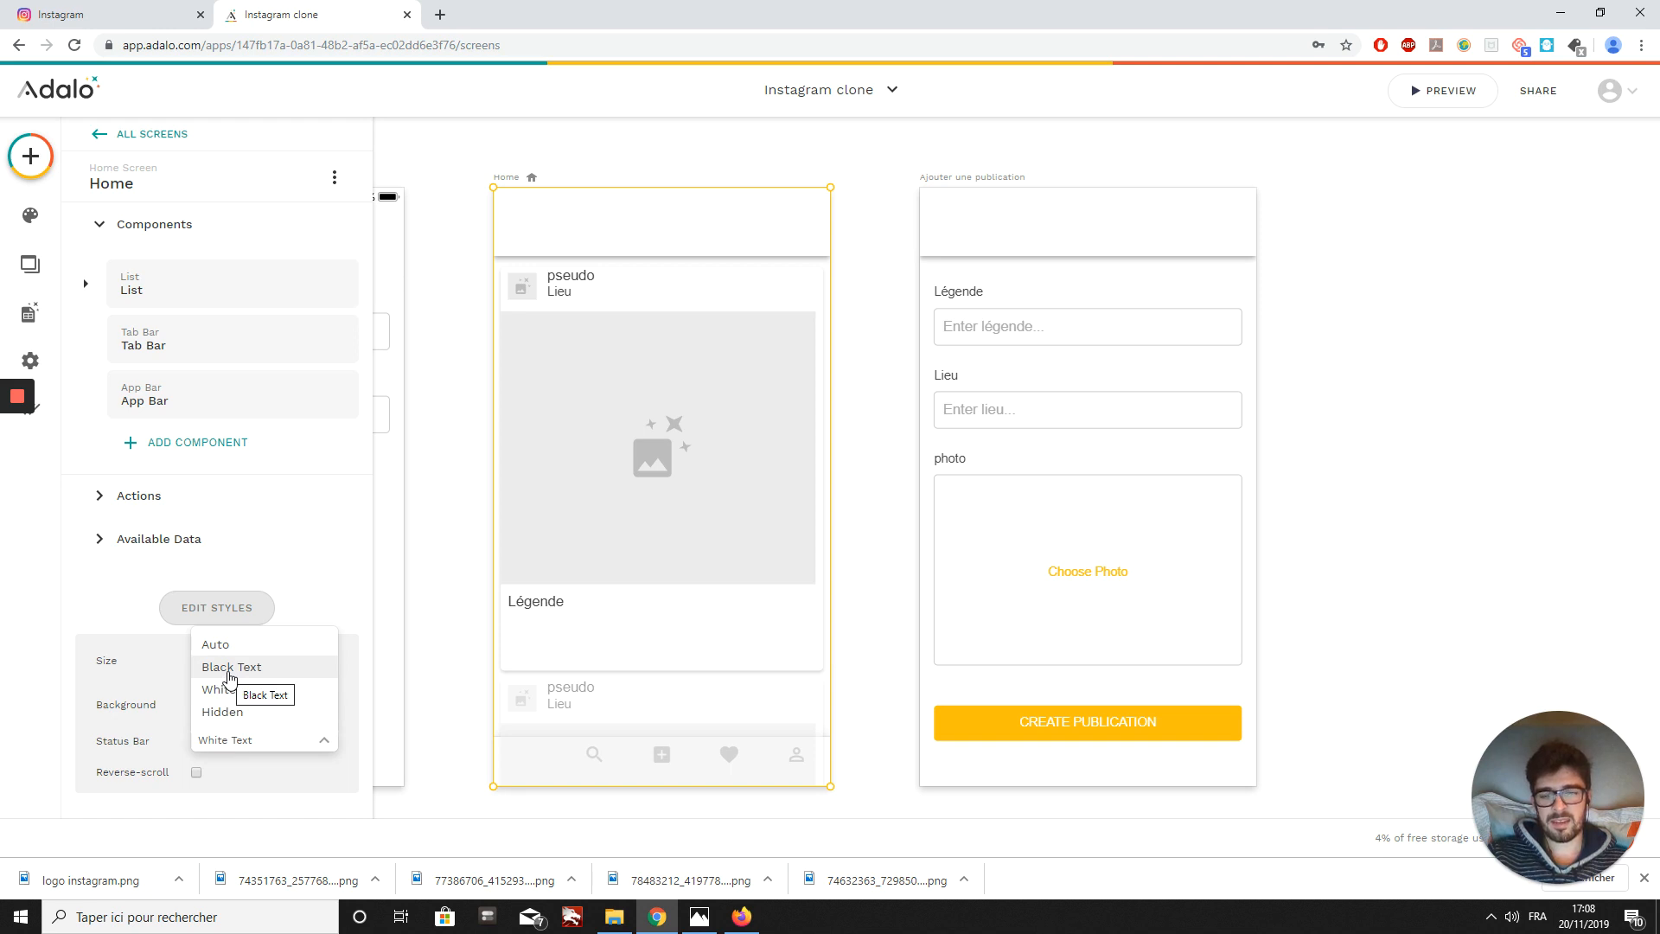
pyautogui.click(230, 673)
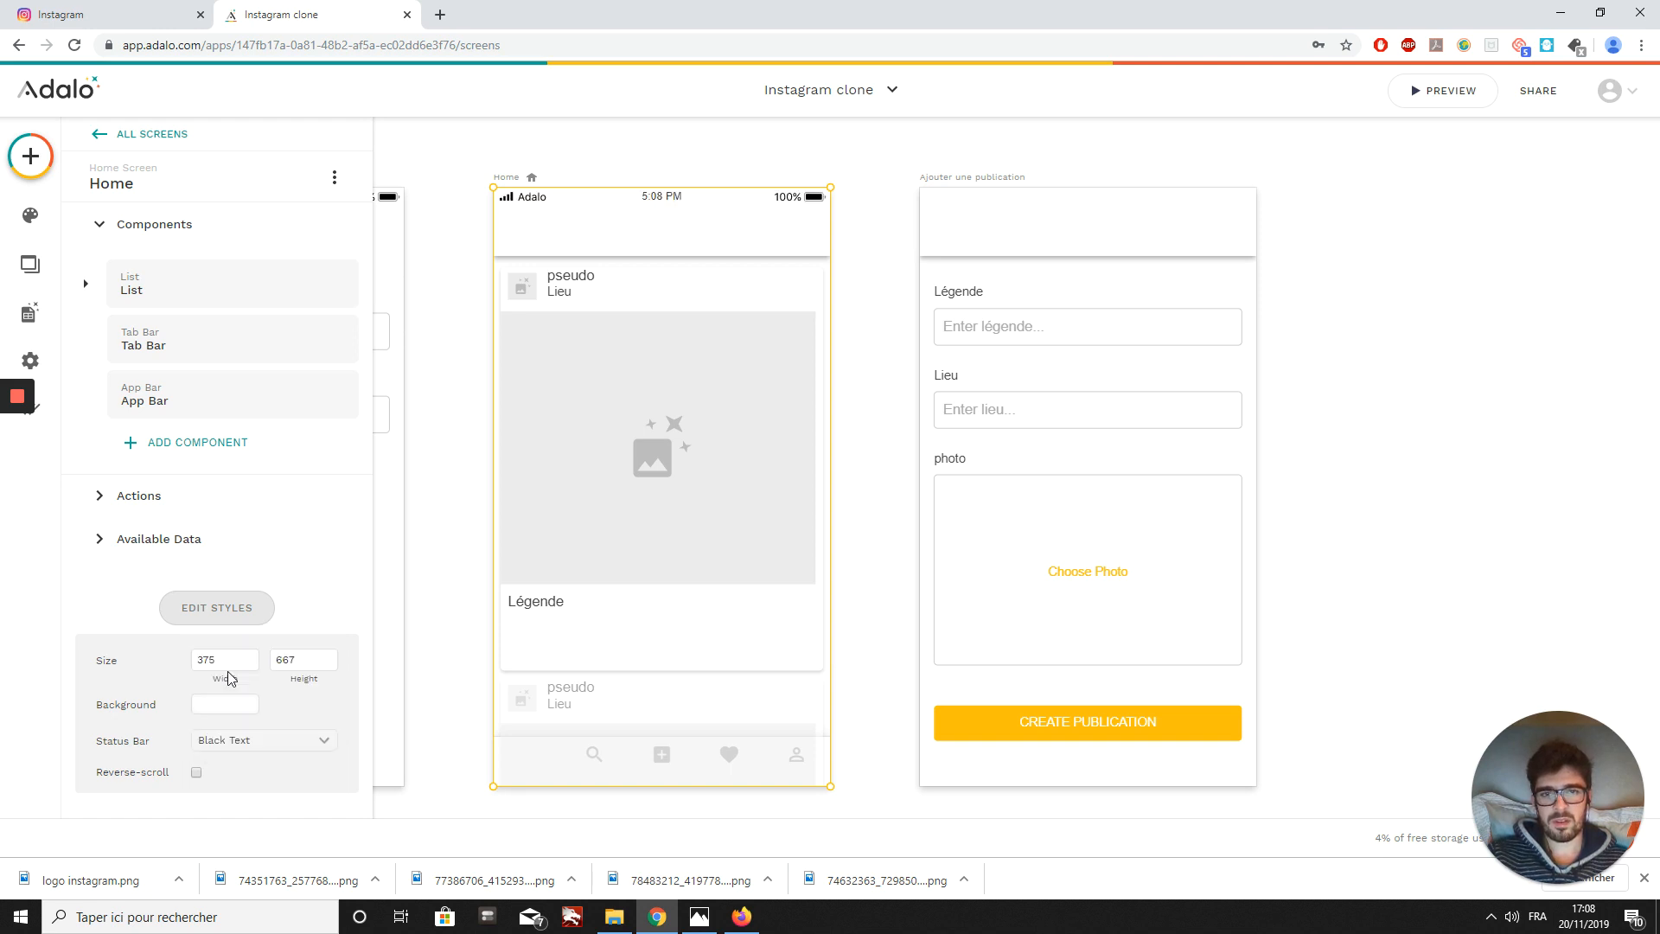
pyautogui.click(464, 241)
# - Set the status bar style of the "Ajouter une publication" screen to Black Text
pyautogui.click(967, 183)
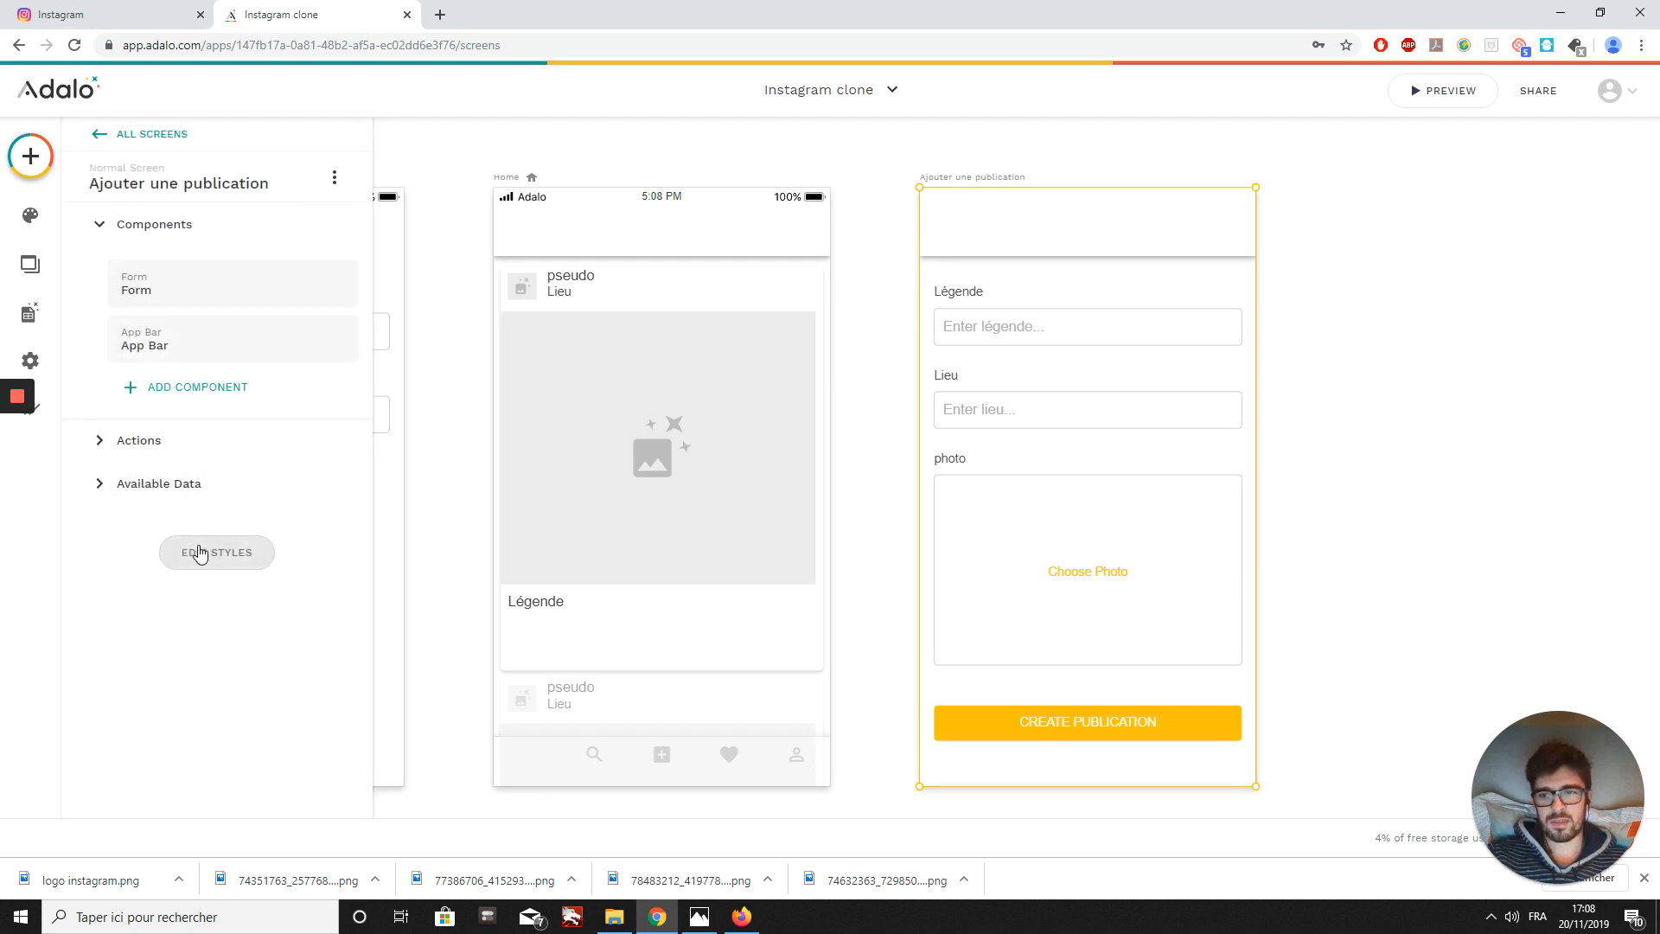
pyautogui.click(200, 554)
pyautogui.click(243, 690)
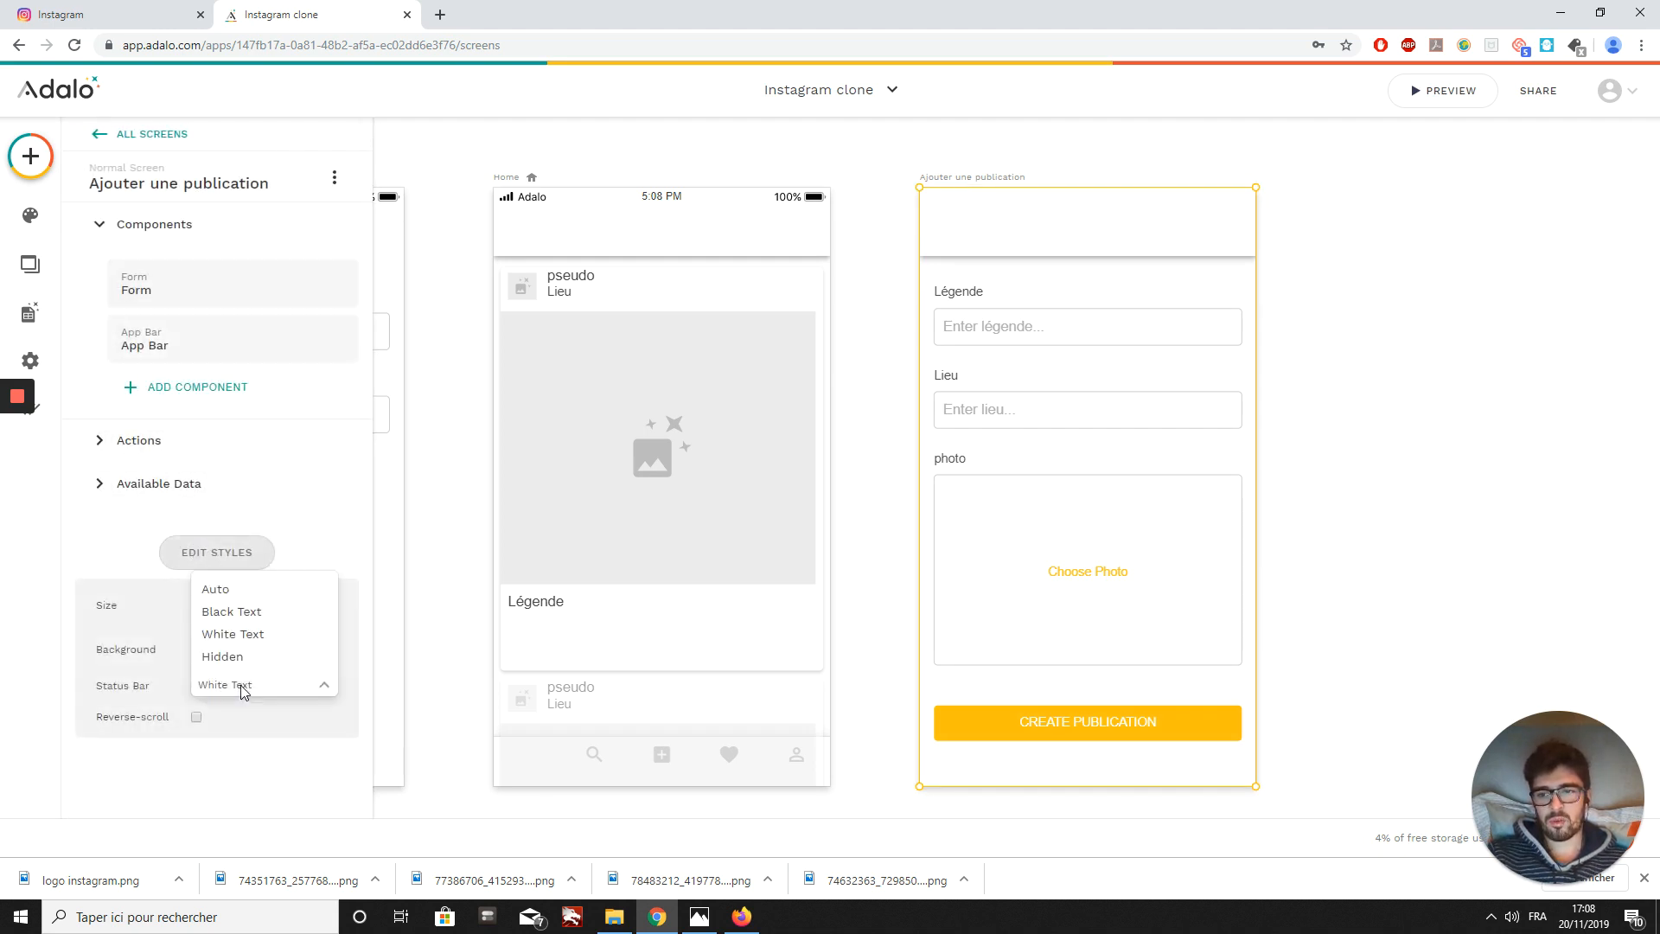
pyautogui.click(233, 612)
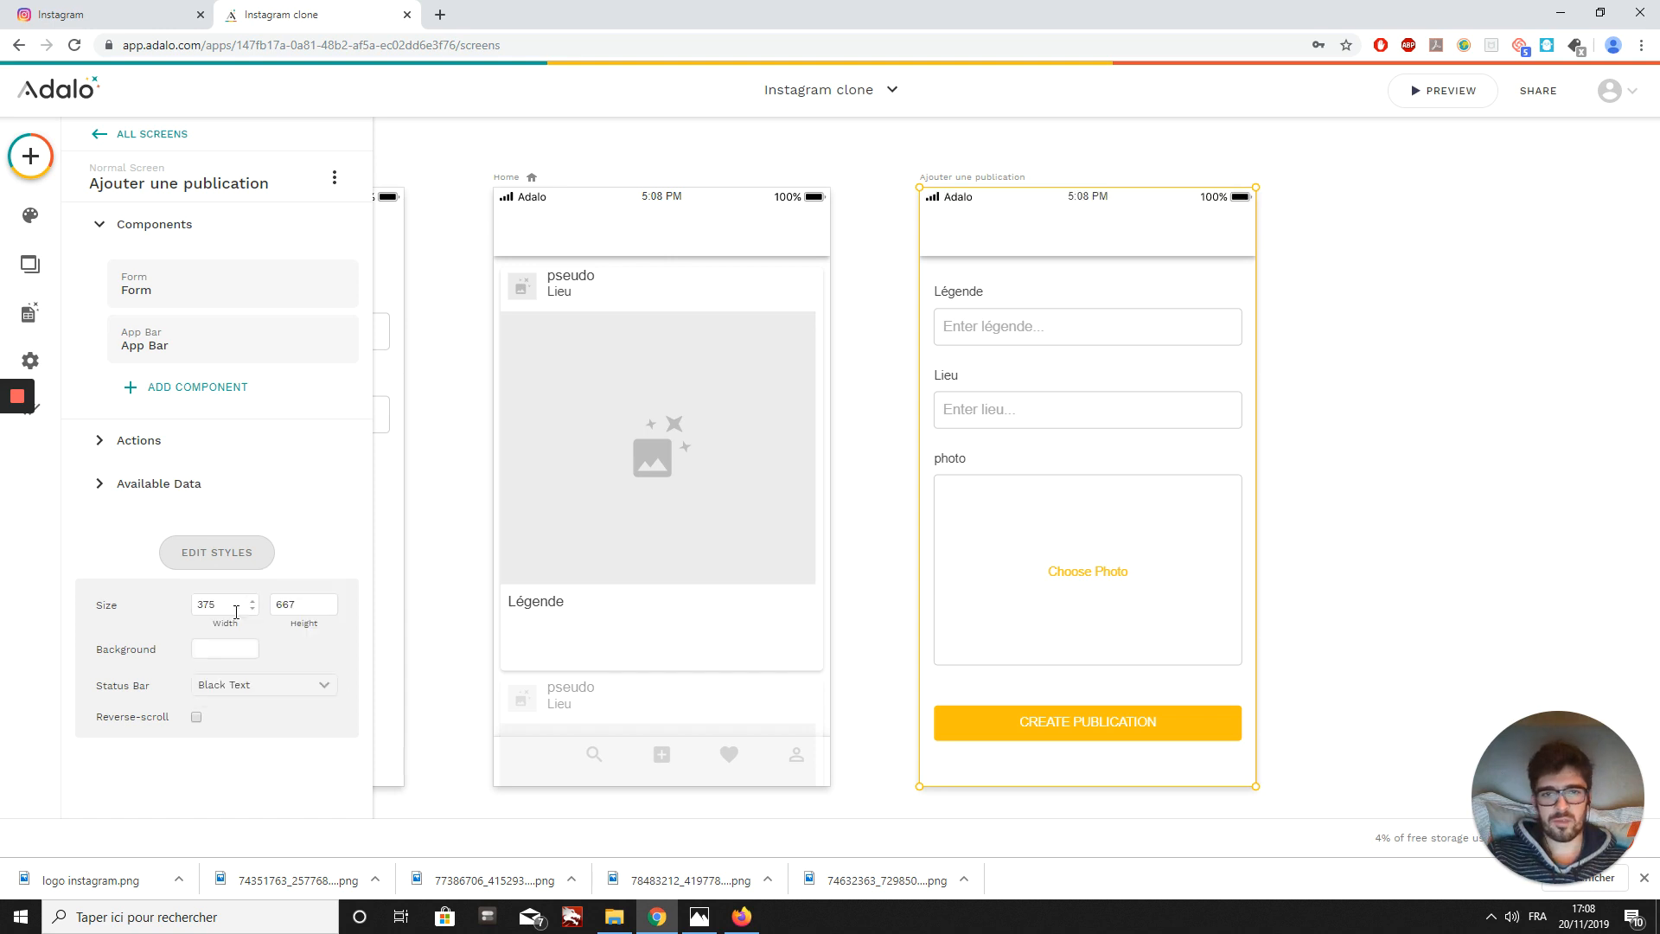
pyautogui.click(474, 213)
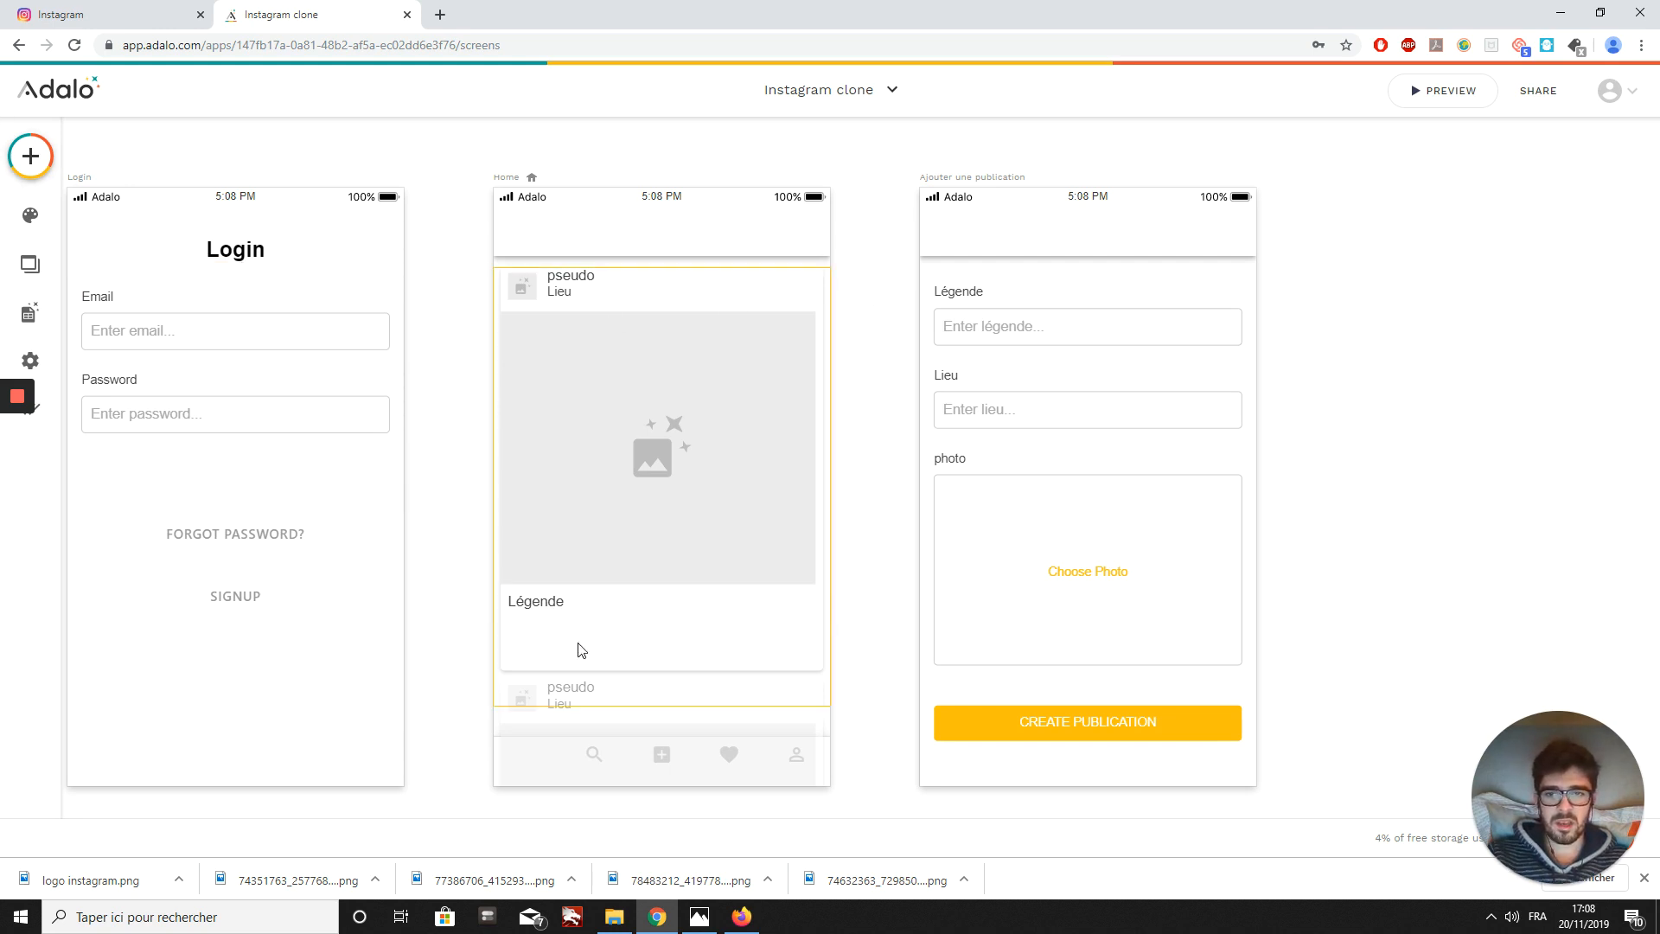
# - Move the Légende label in the Home screen's publication list slightly lower beneath the photo, keeping its left alignment
pyautogui.click(535, 609)
pyautogui.click(1425, 586)
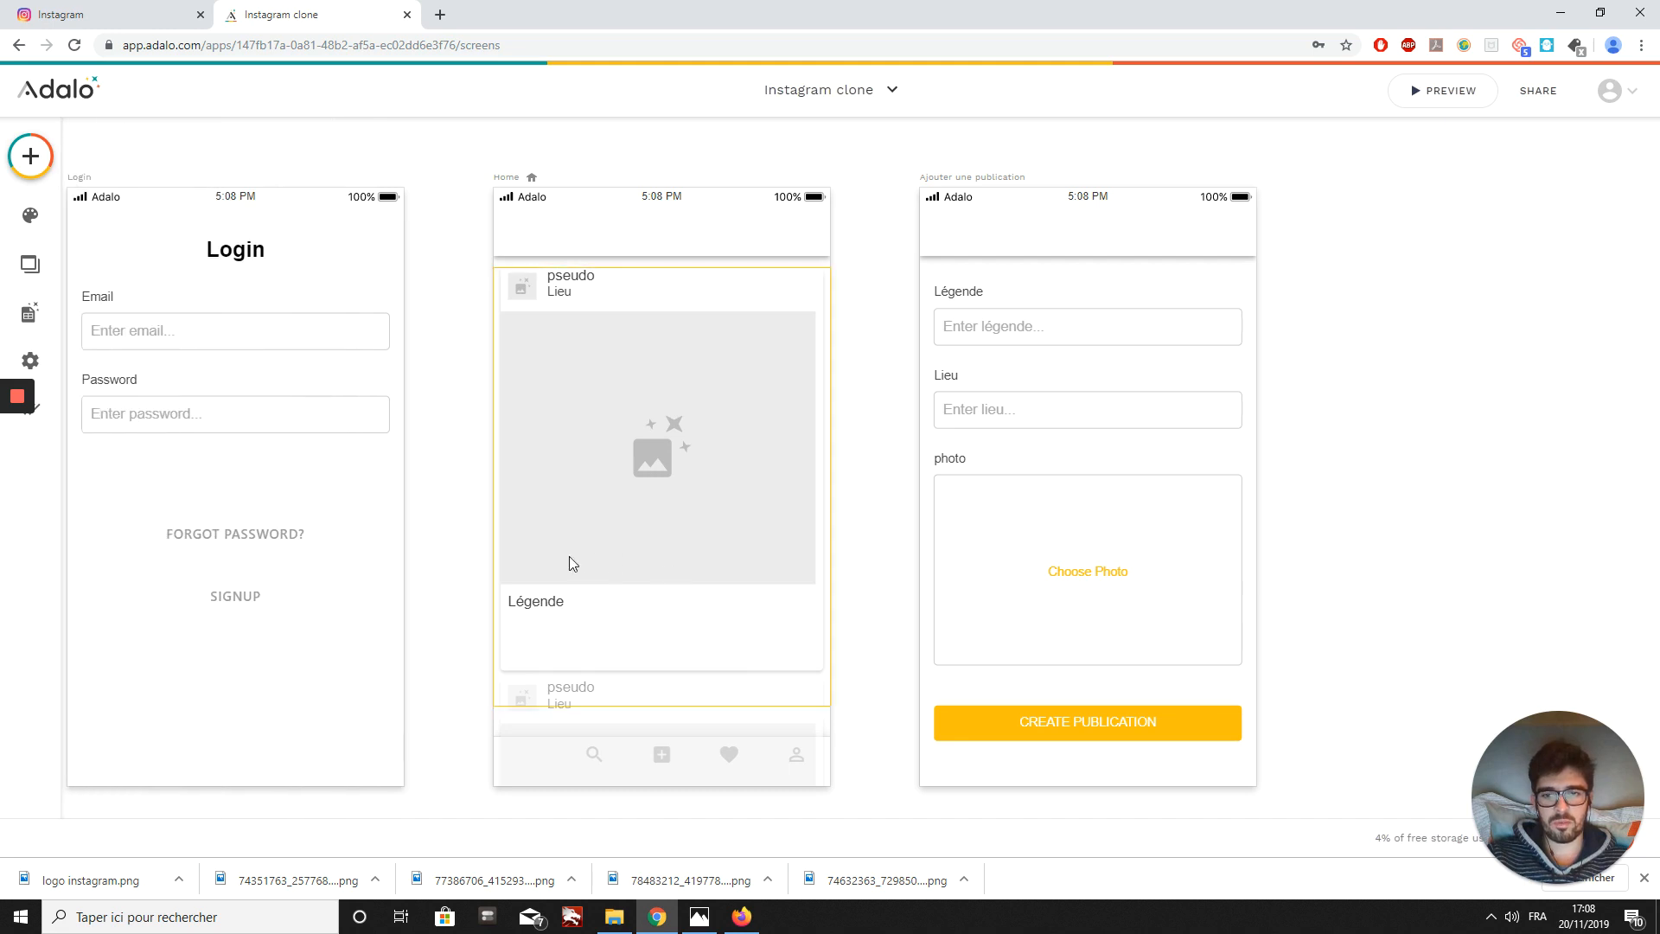
pyautogui.hscroll(-2, 460, 505)
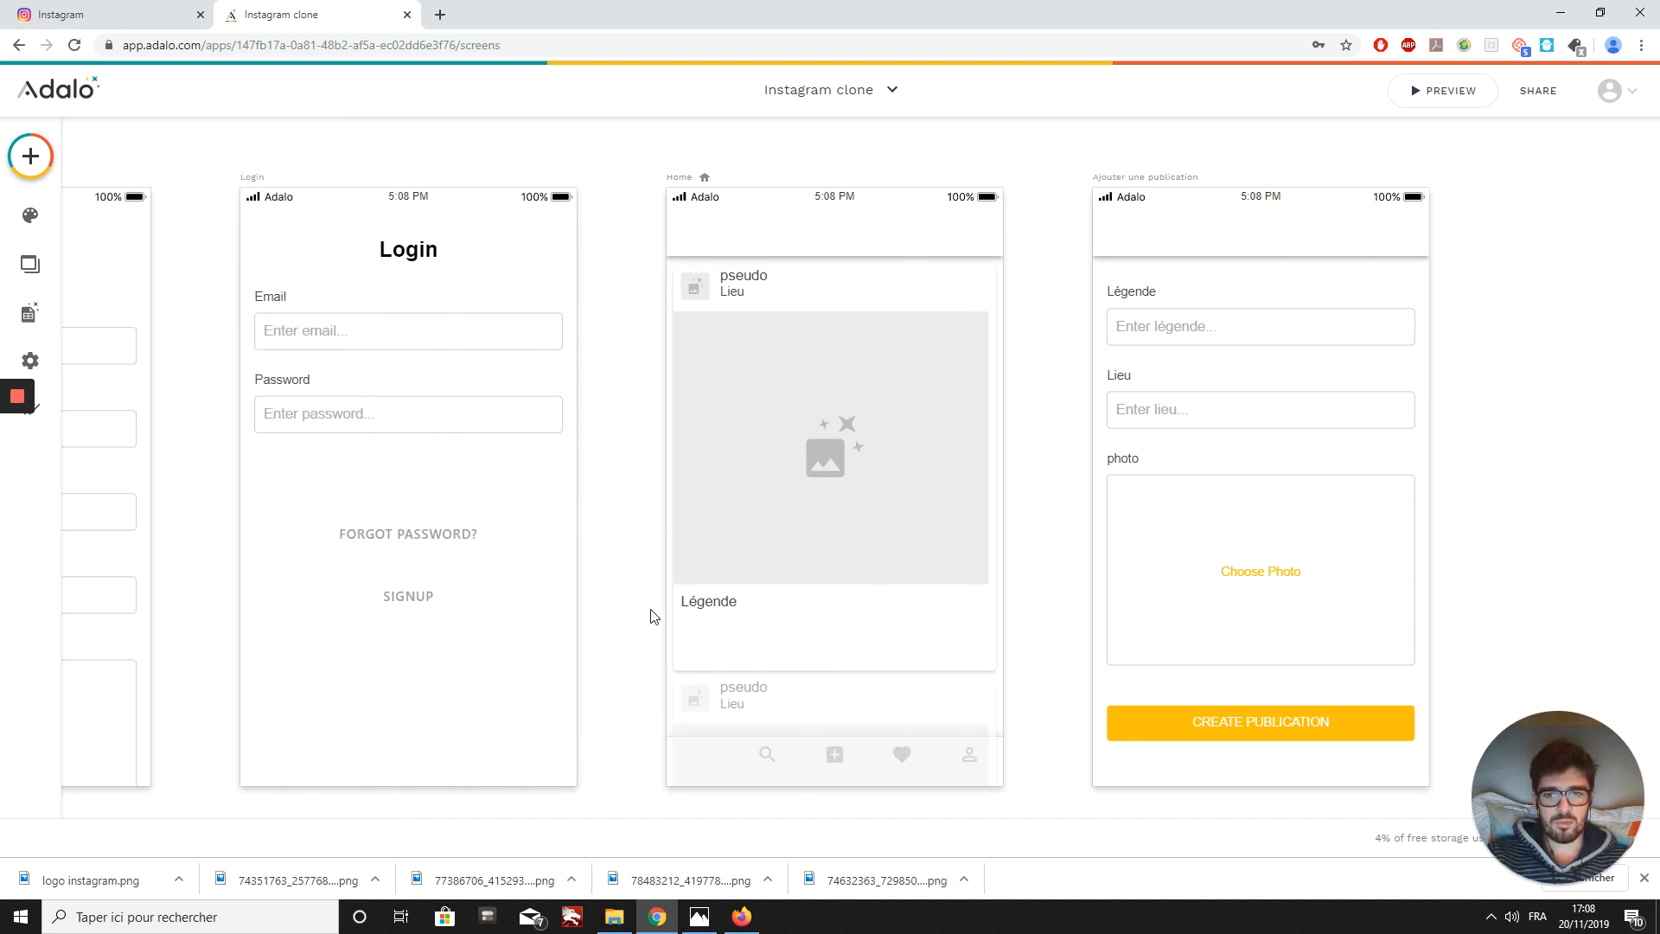
pyautogui.click(723, 630)
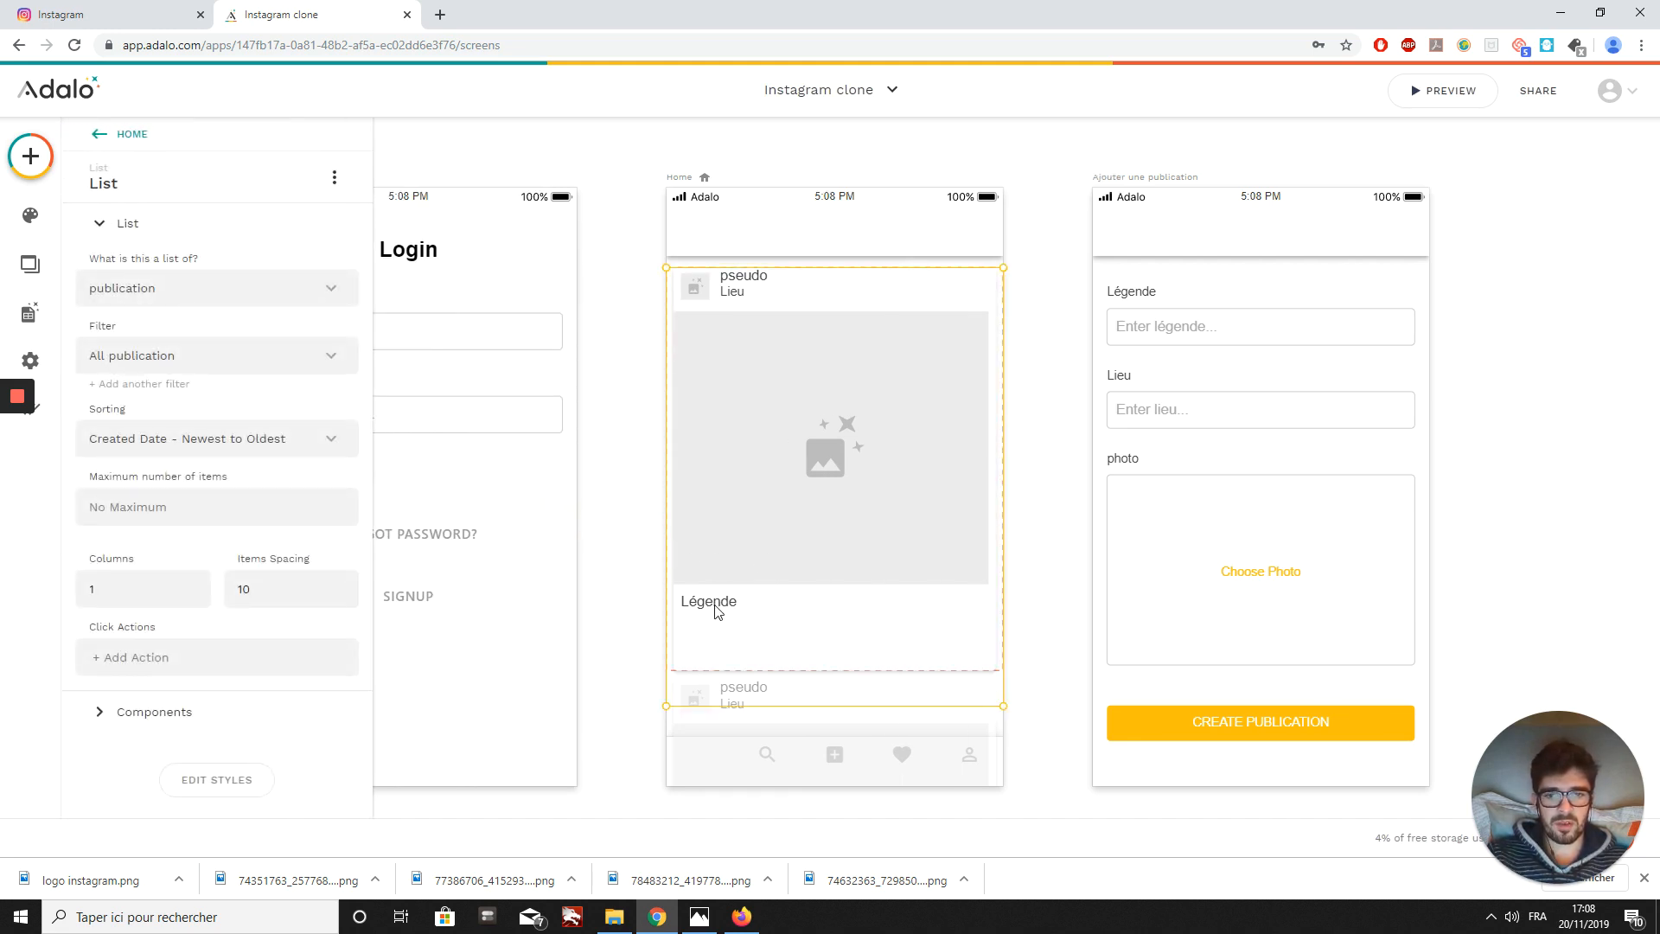
pyautogui.click(716, 610)
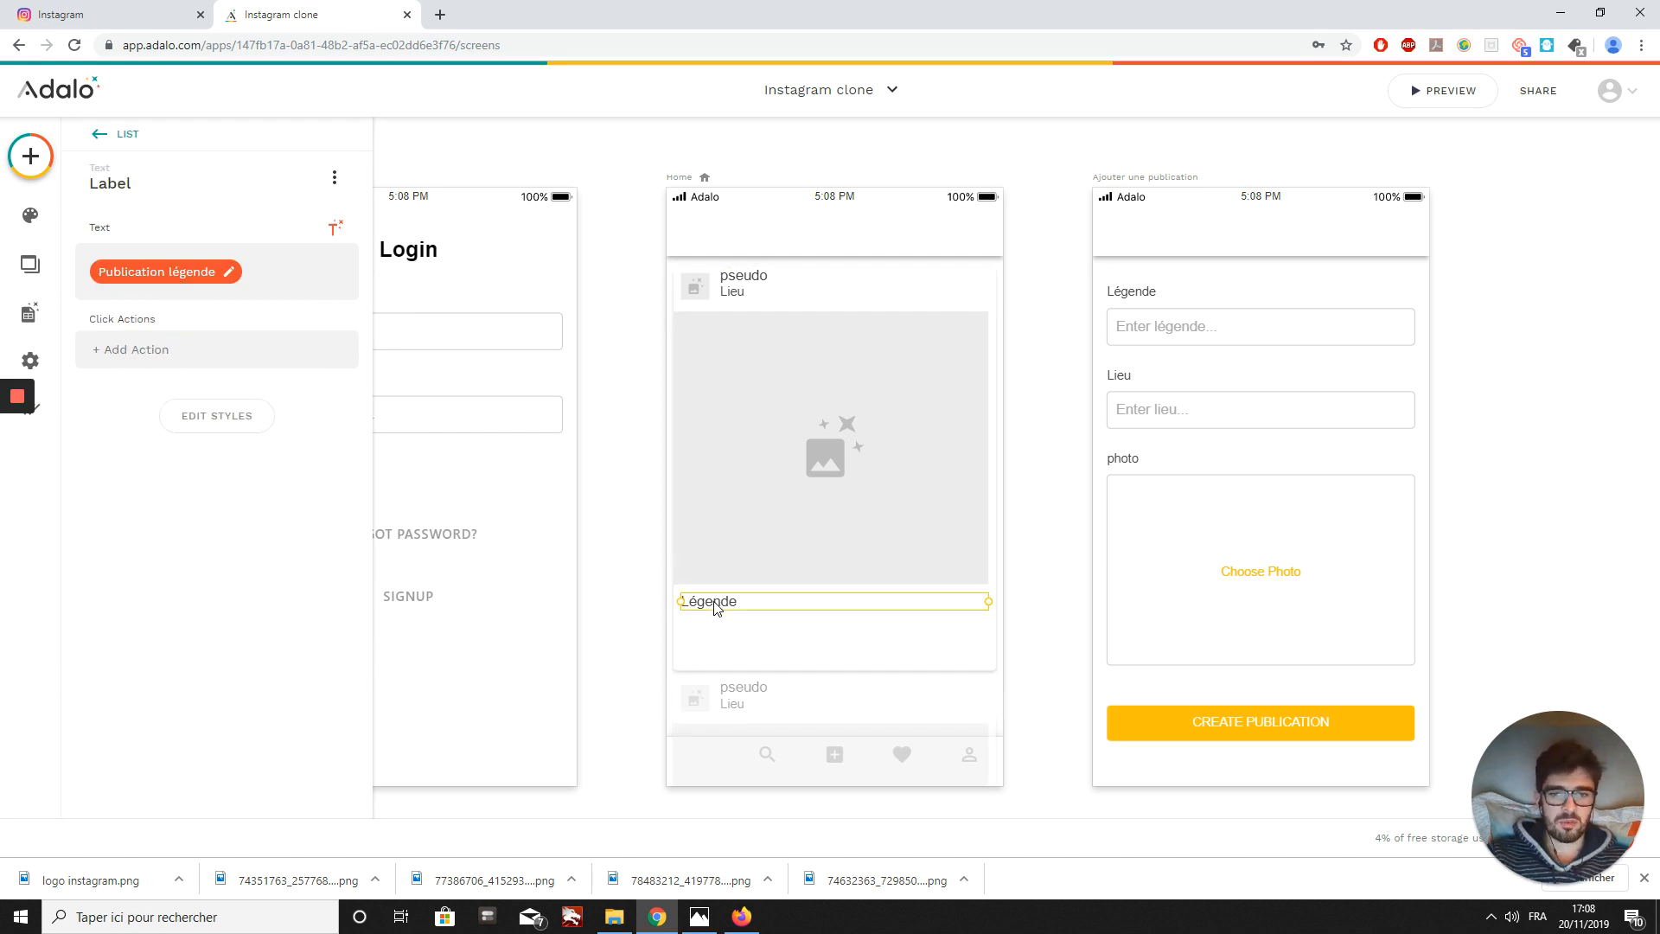
pyautogui.moveTo(716, 607); pyautogui.dragTo(717, 615)
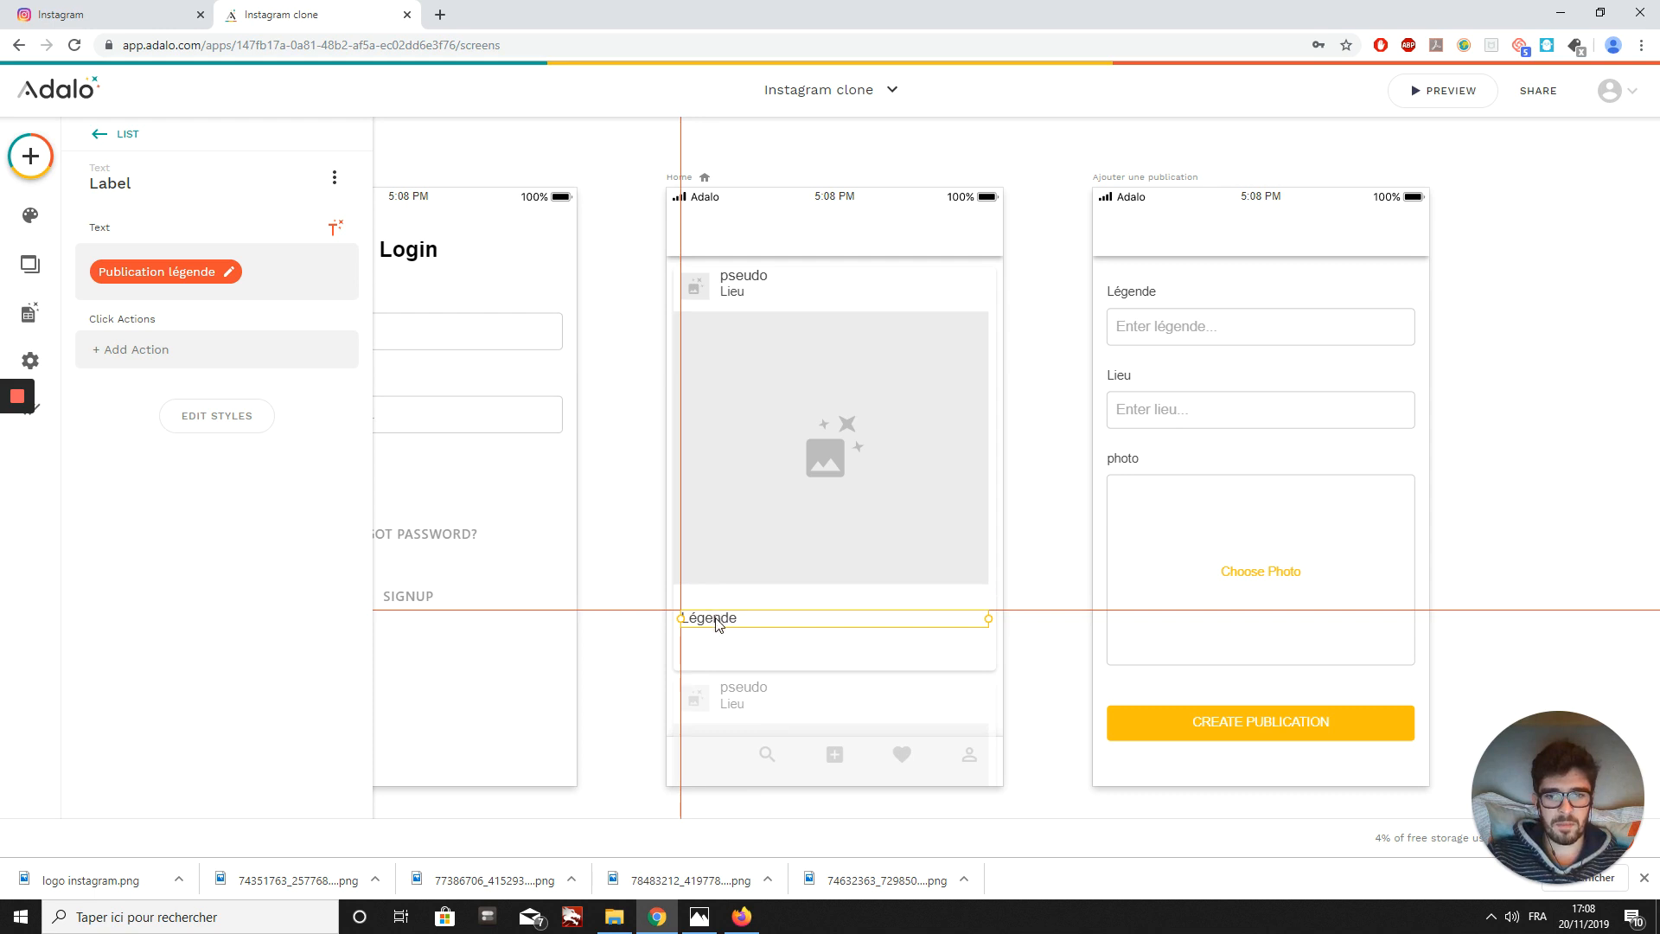
pyautogui.moveTo(716, 632); pyautogui.dragTo(712, 620)
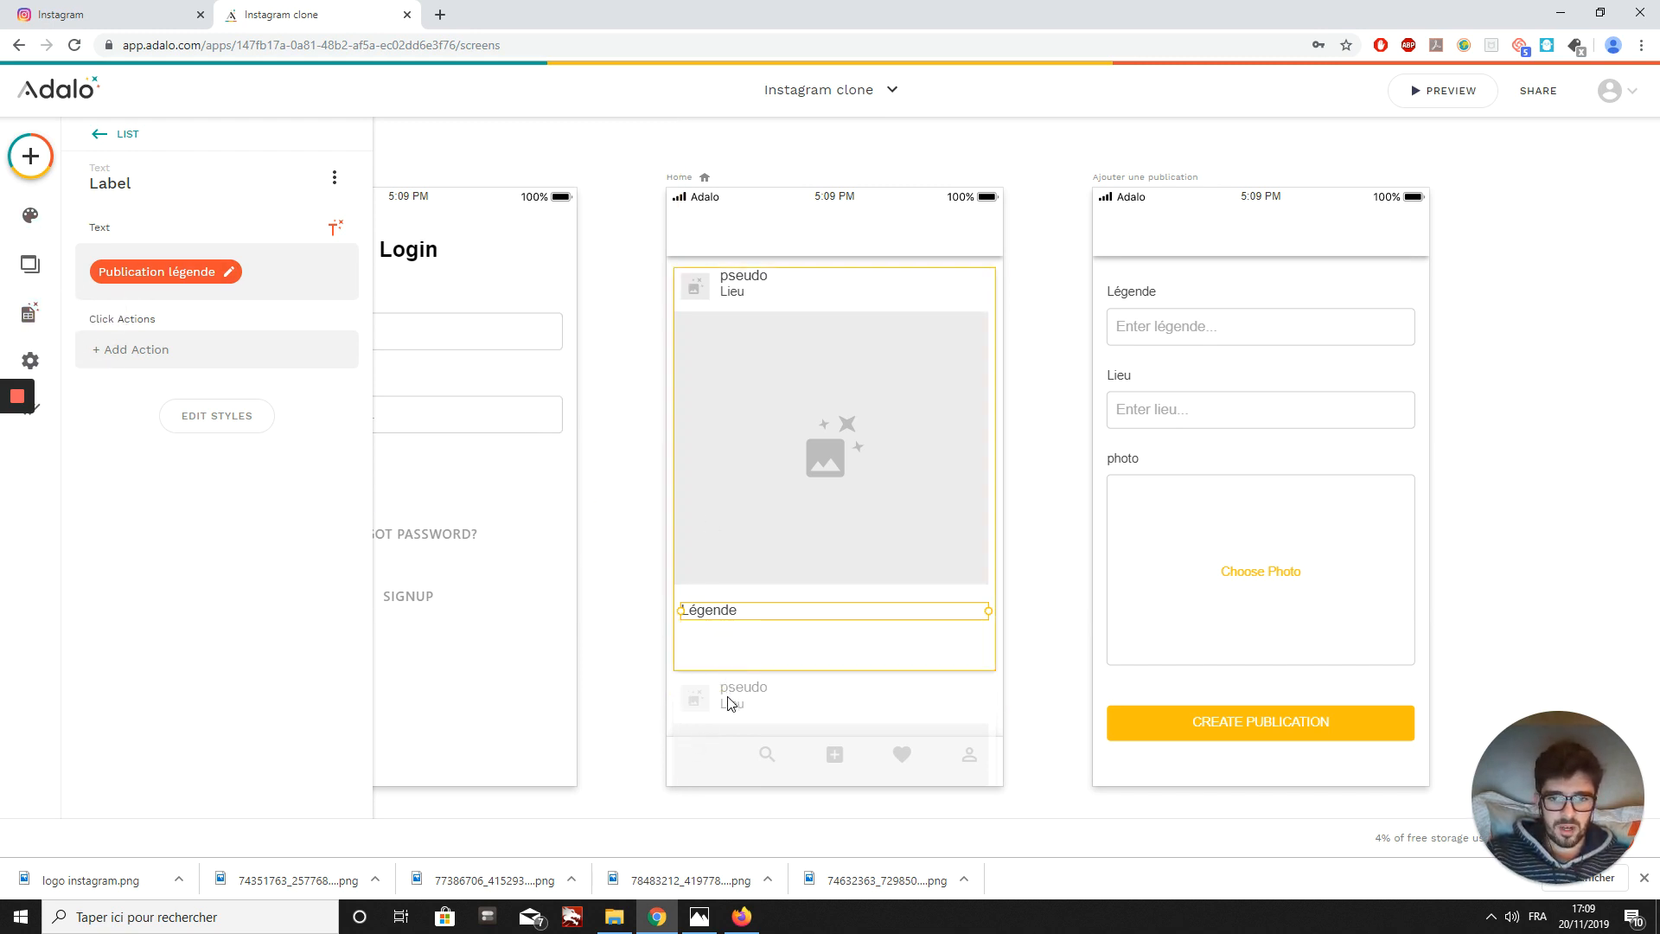
# - Add a Toggle component to the Home screen's publication list just below the photo, and nudge the Légende label slightly lower beneath it
pyautogui.click(877, 691)
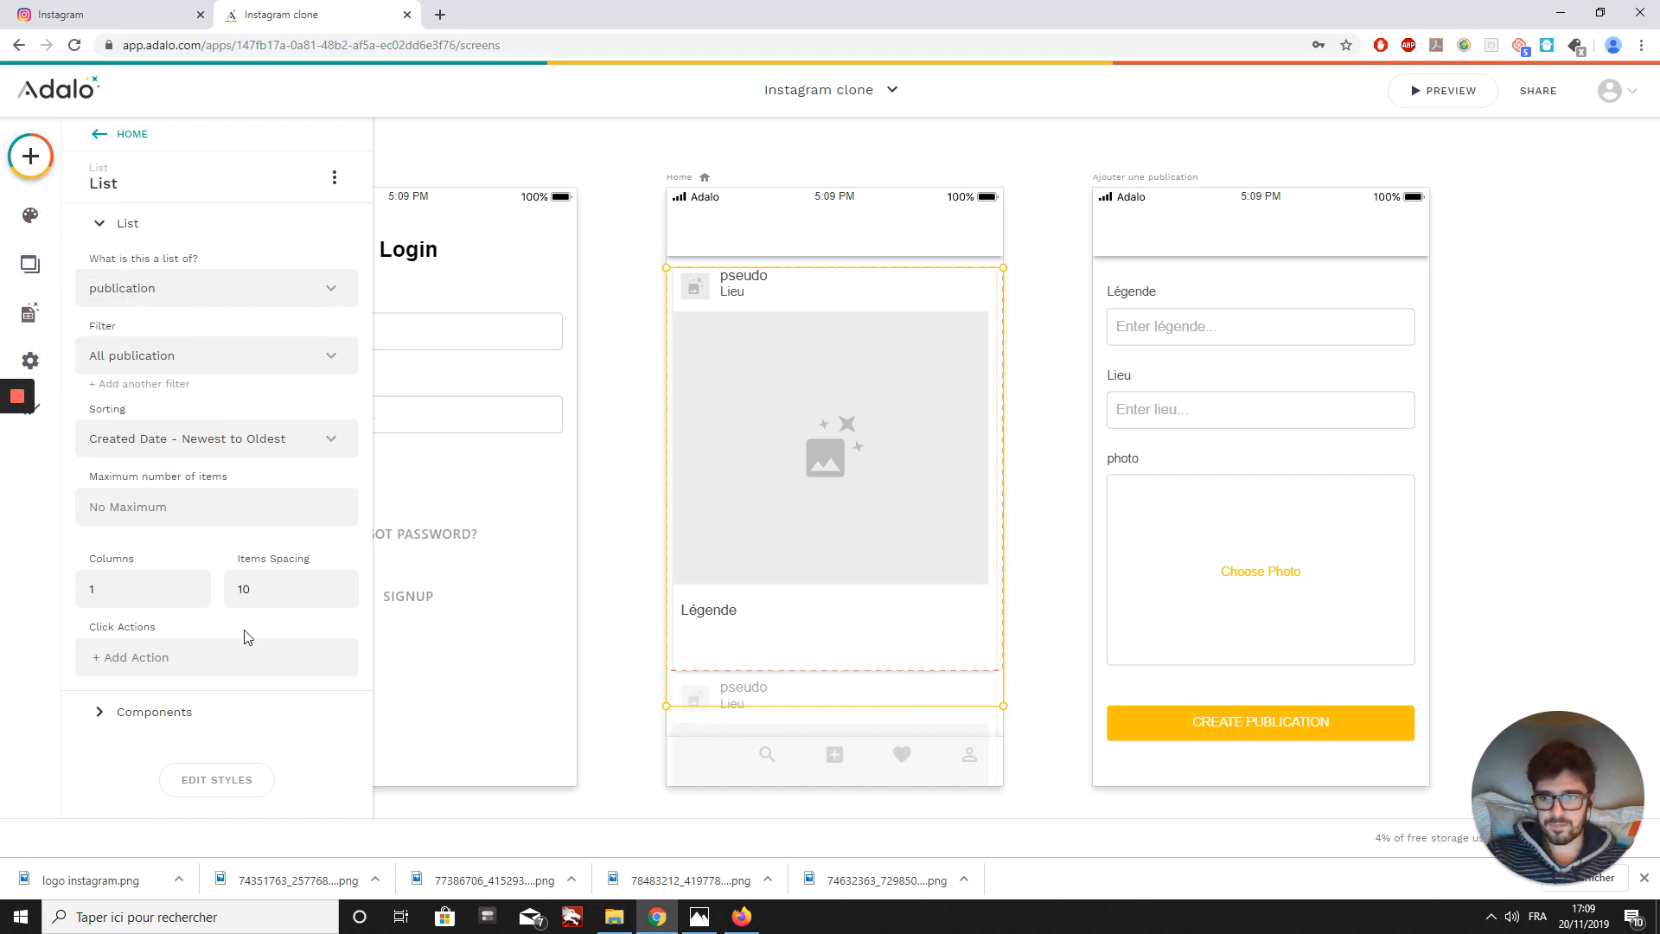
pyautogui.click(152, 712)
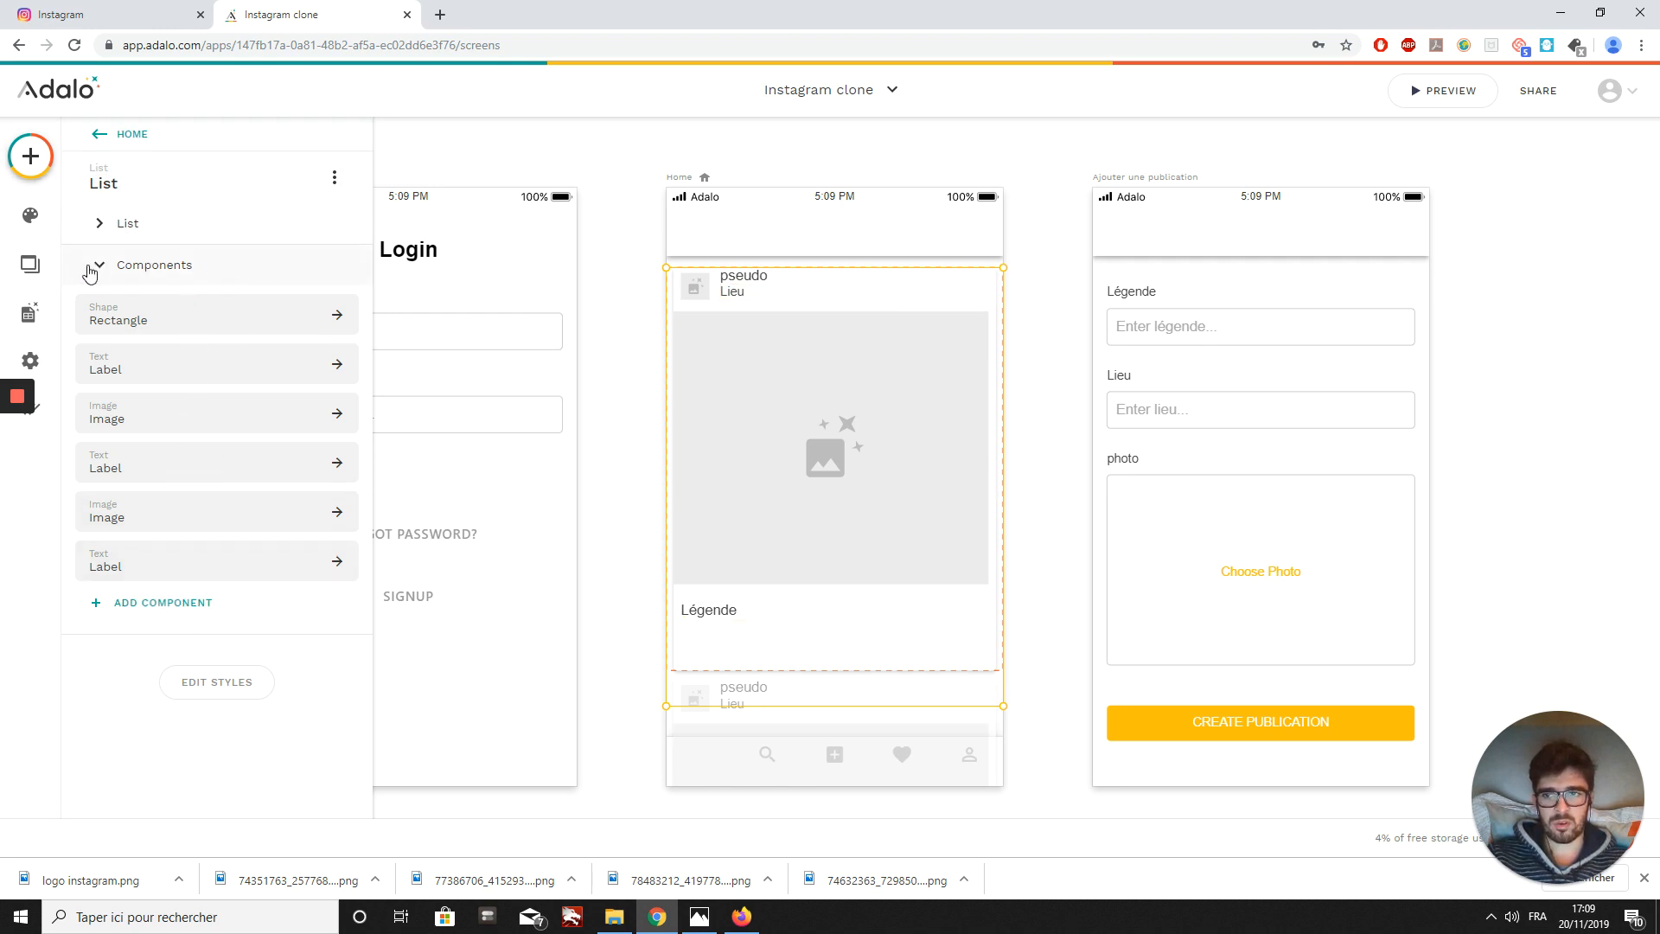
pyautogui.click(161, 608)
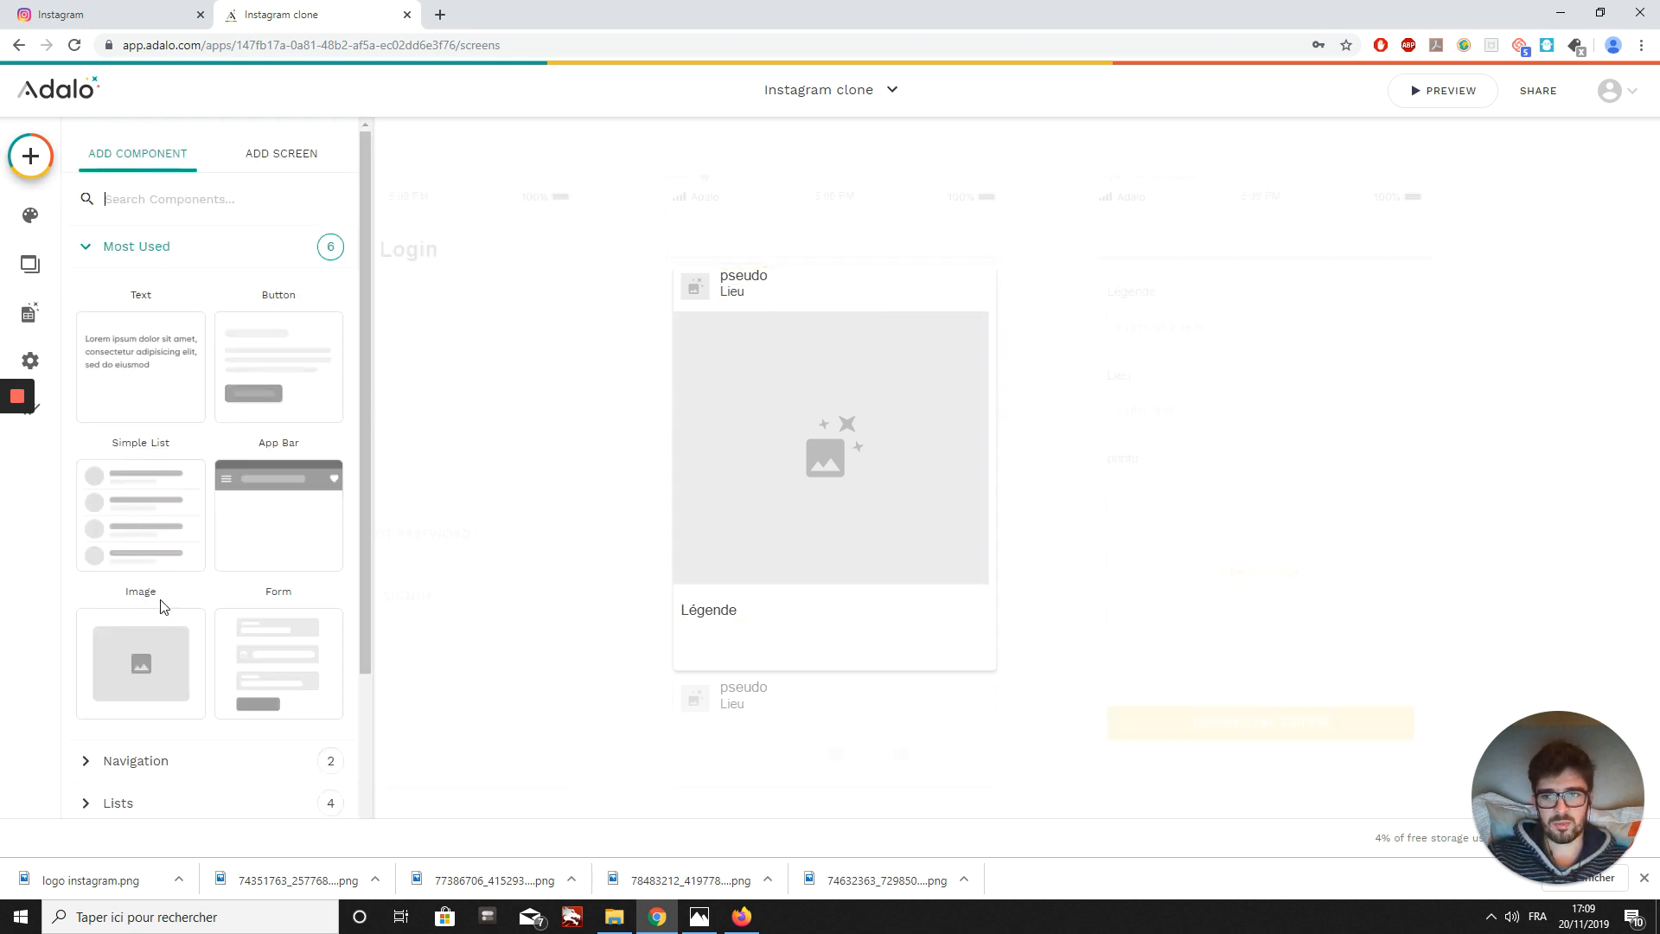
pyautogui.scroll(-3, 281, 510)
pyautogui.scroll(-1, 283, 511)
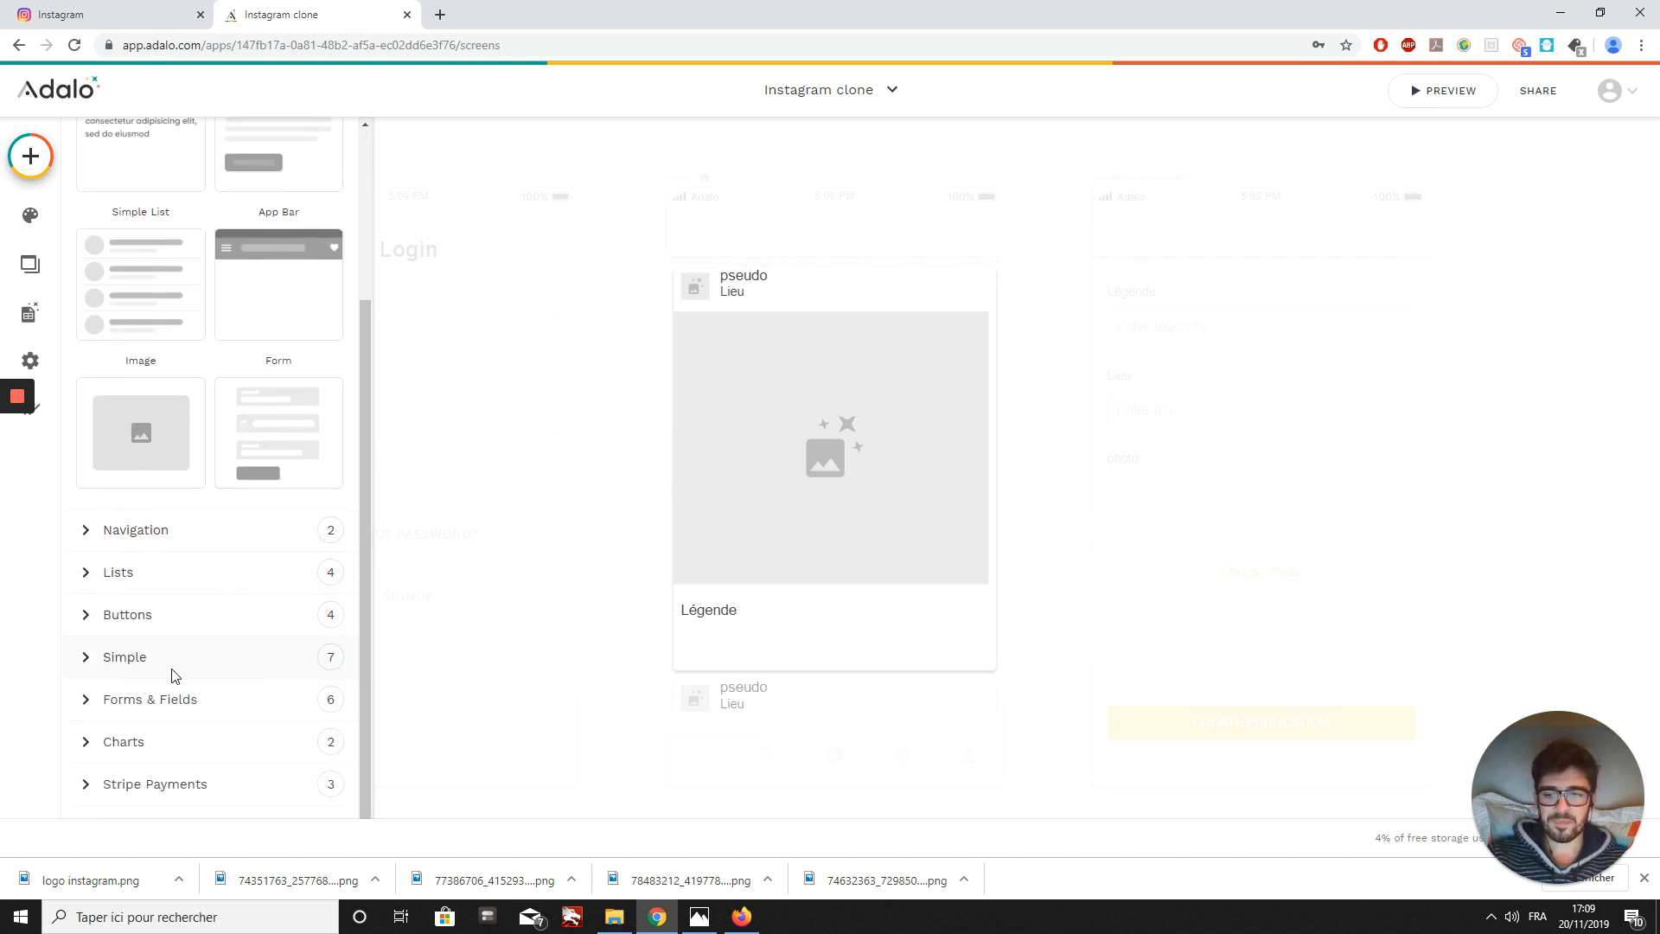
pyautogui.click(127, 614)
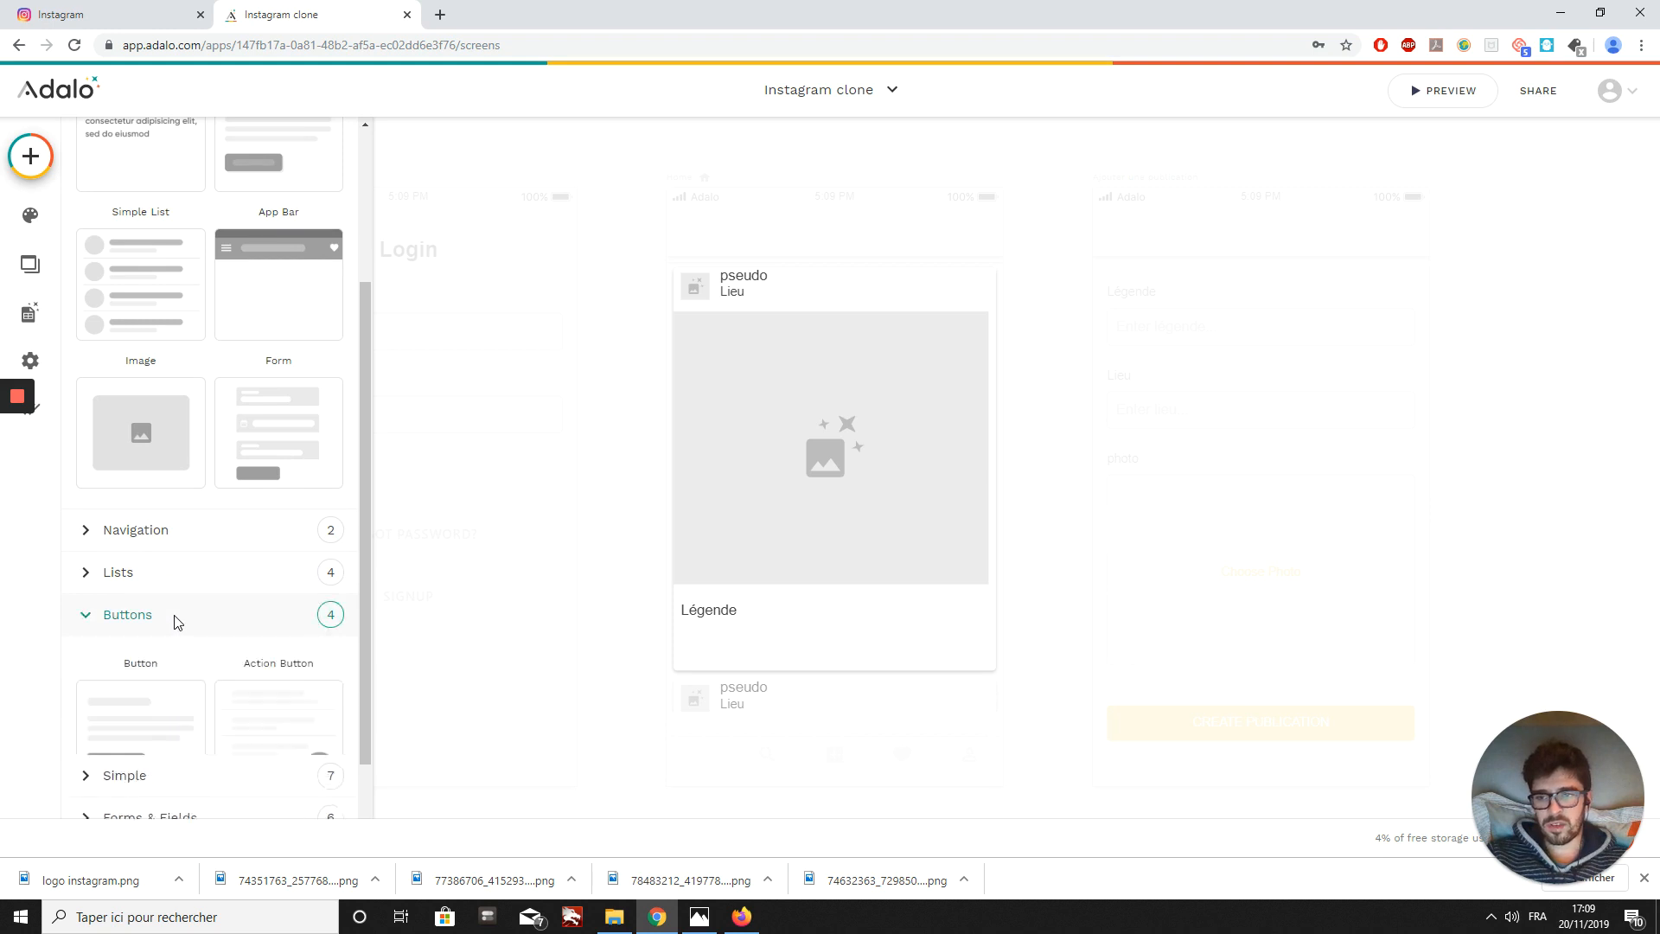
pyautogui.scroll(-4, 185, 660)
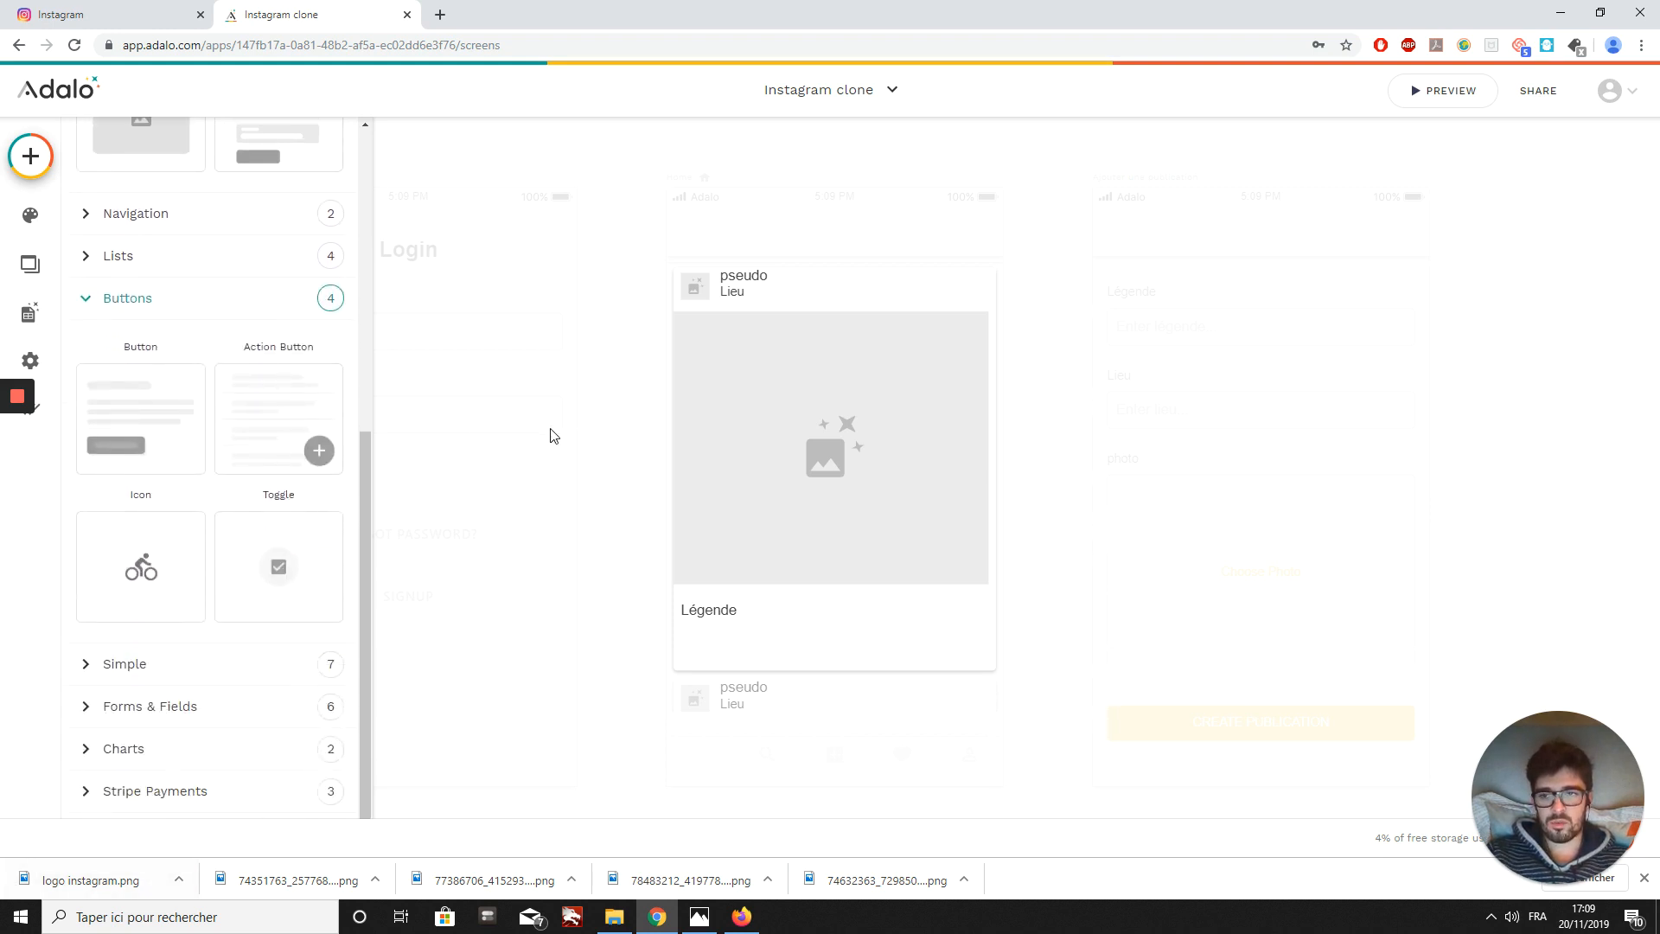
pyautogui.click(265, 582)
pyautogui.moveTo(265, 582); pyautogui.dragTo(693, 603)
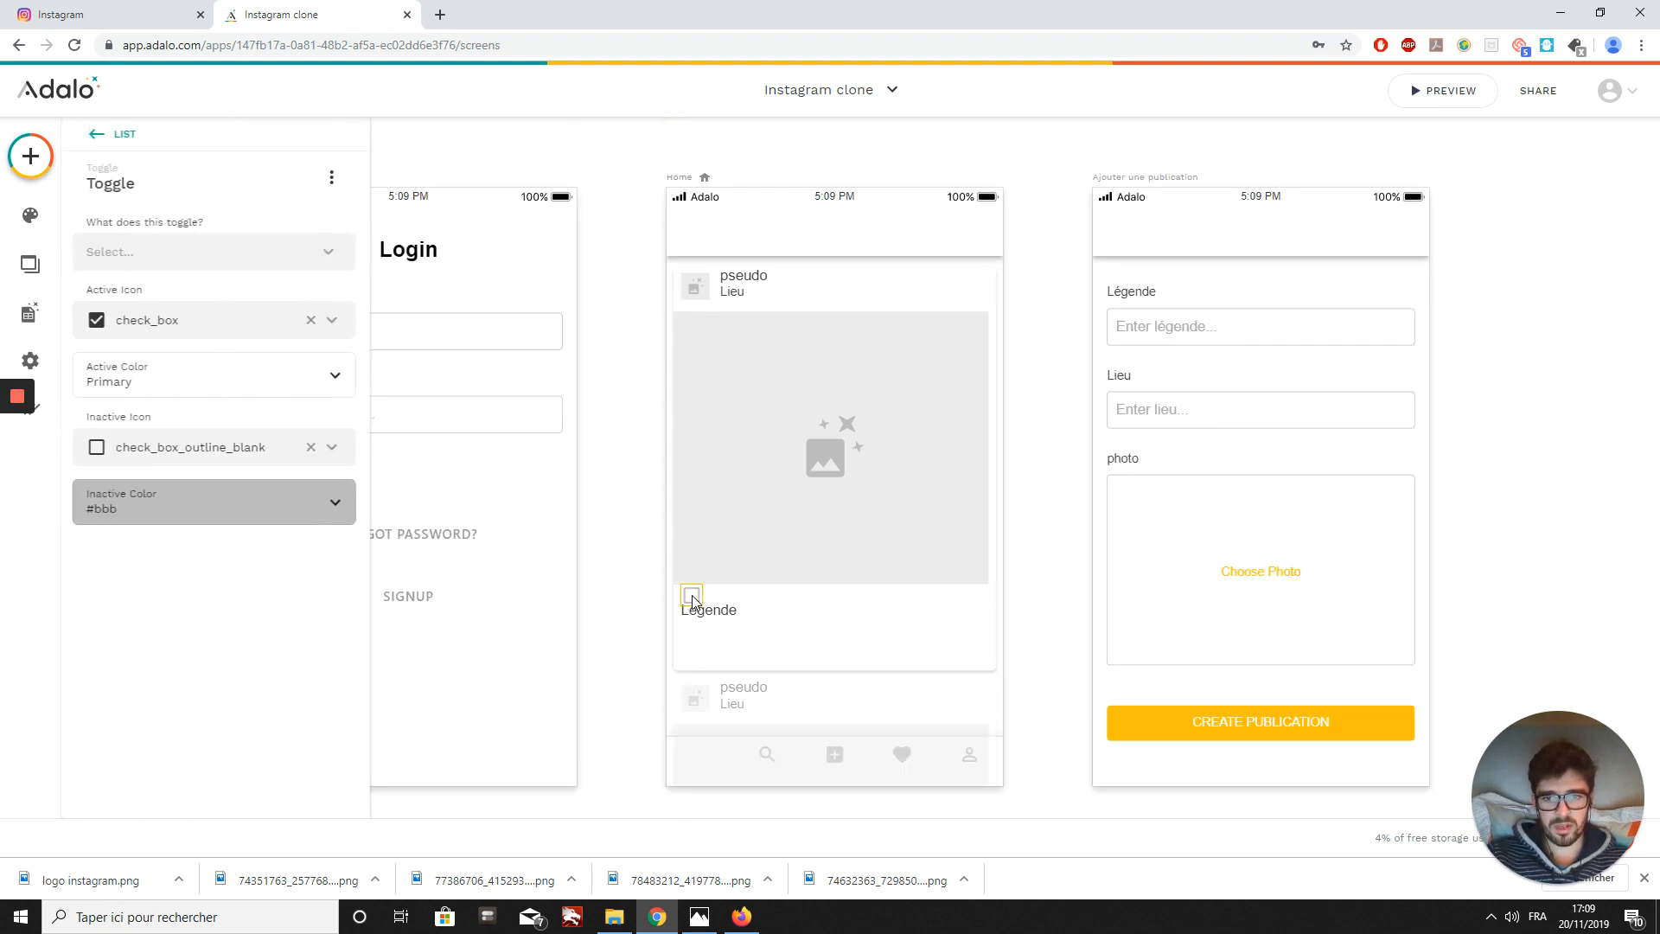
pyautogui.click(723, 612)
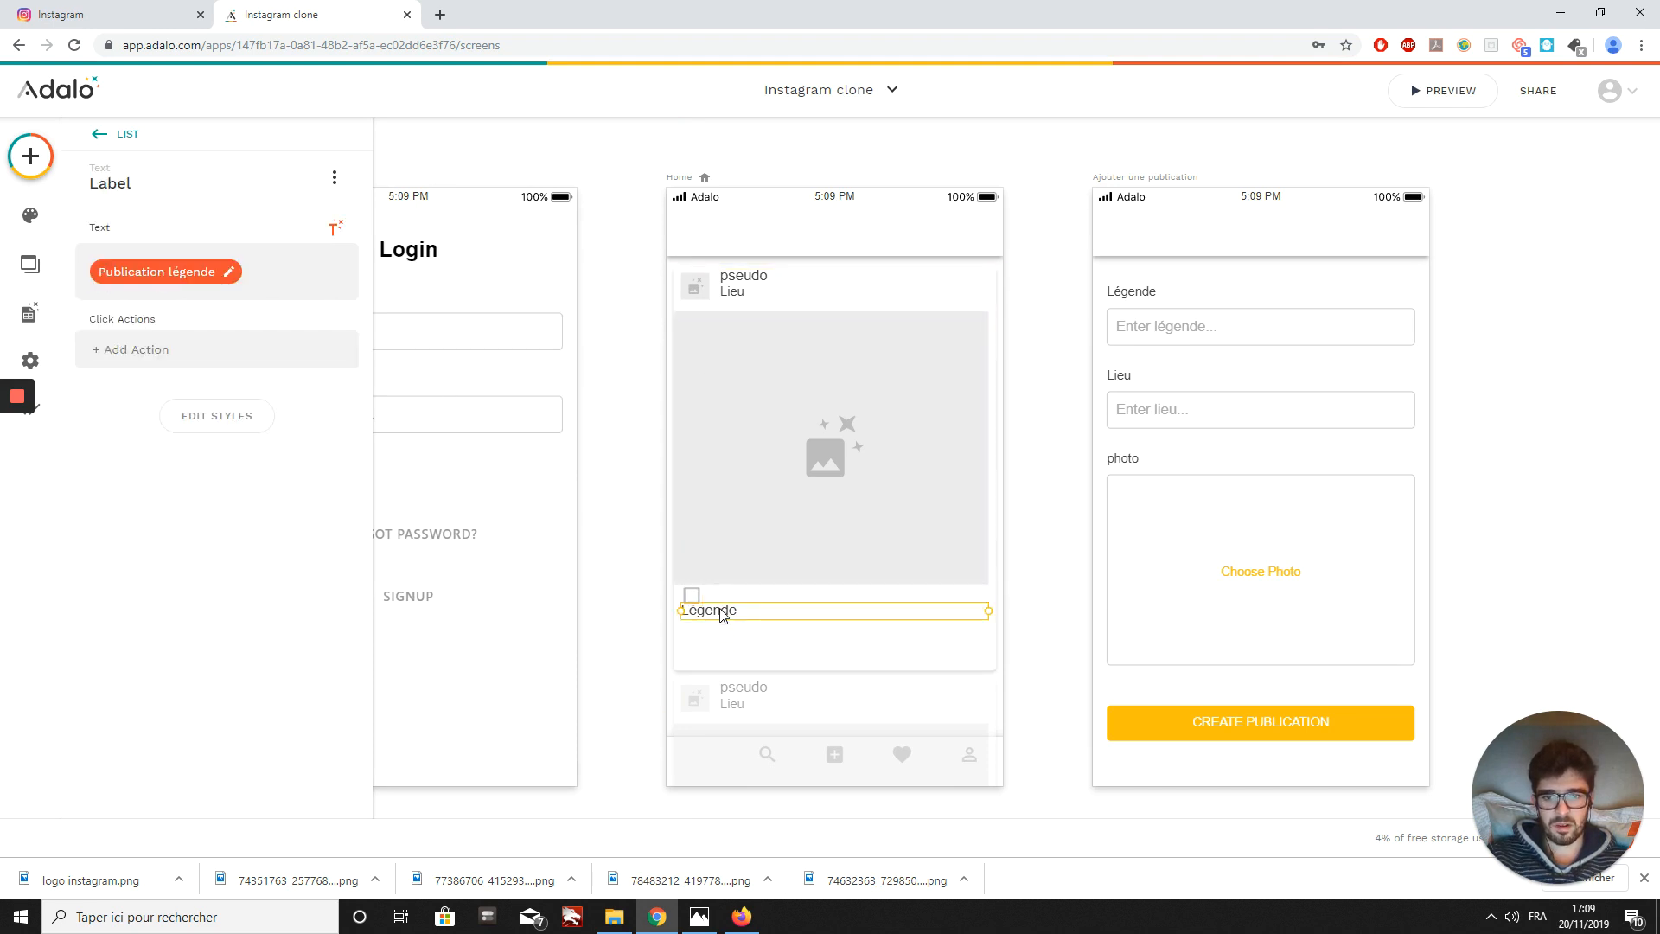
pyautogui.moveTo(723, 612); pyautogui.dragTo(723, 615)
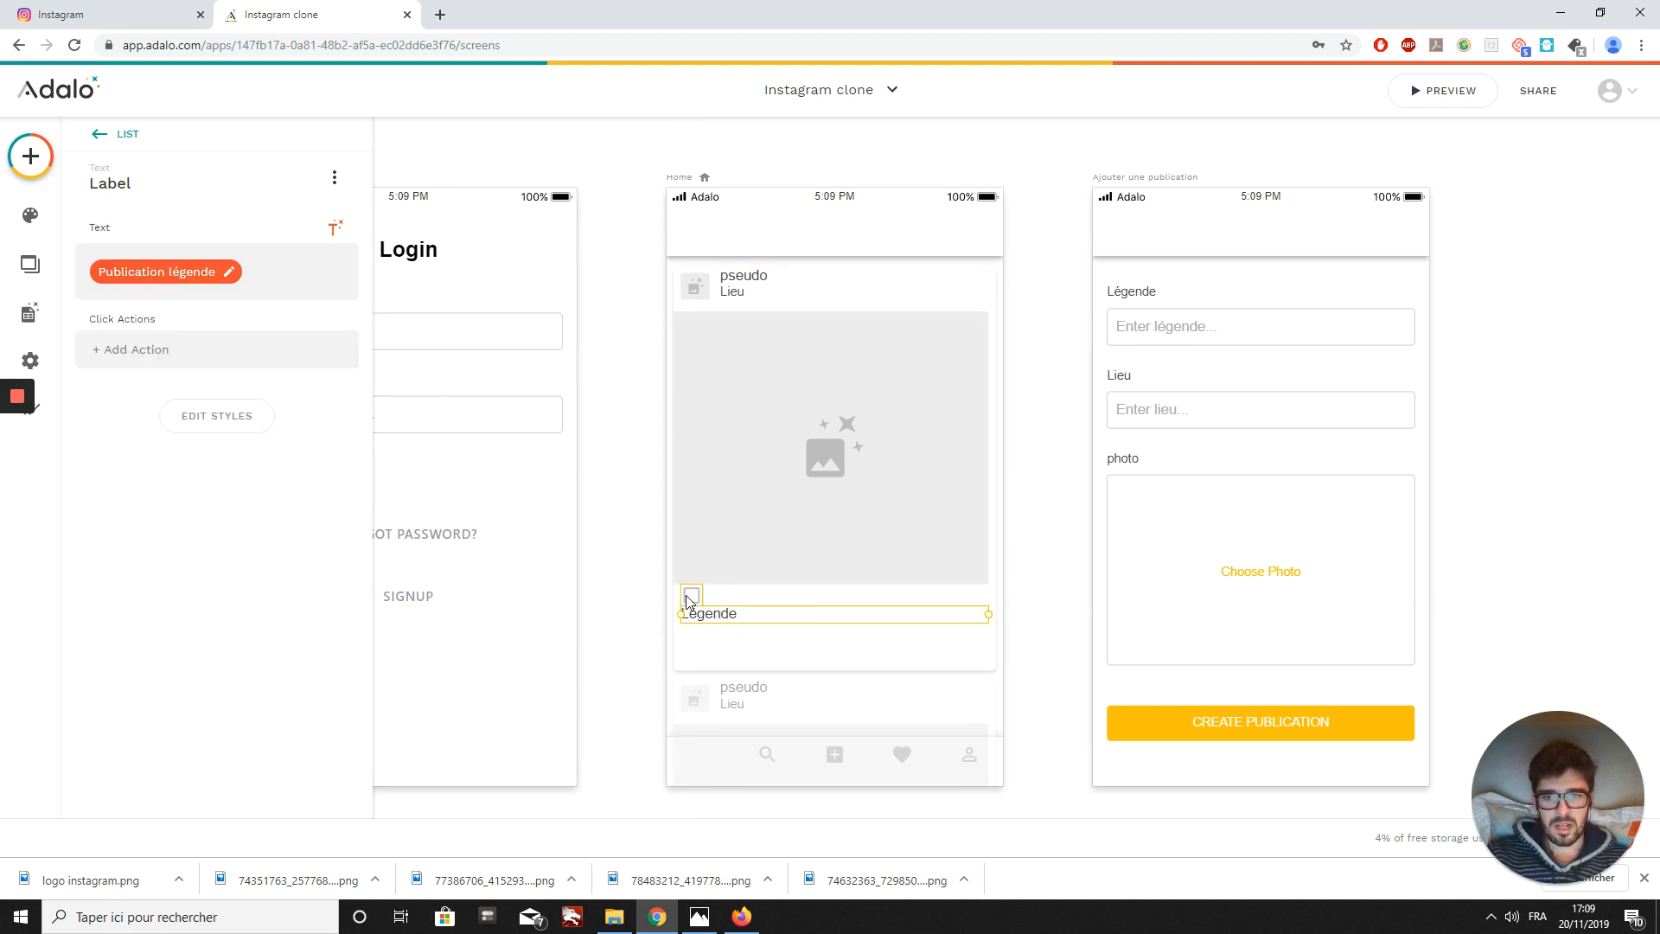
# - Set the toggle's active icon to the filled heart "favorite" and its inactive icon to the outlined heart "favorite_border"
pyautogui.click(691, 599)
pyautogui.click(197, 333)
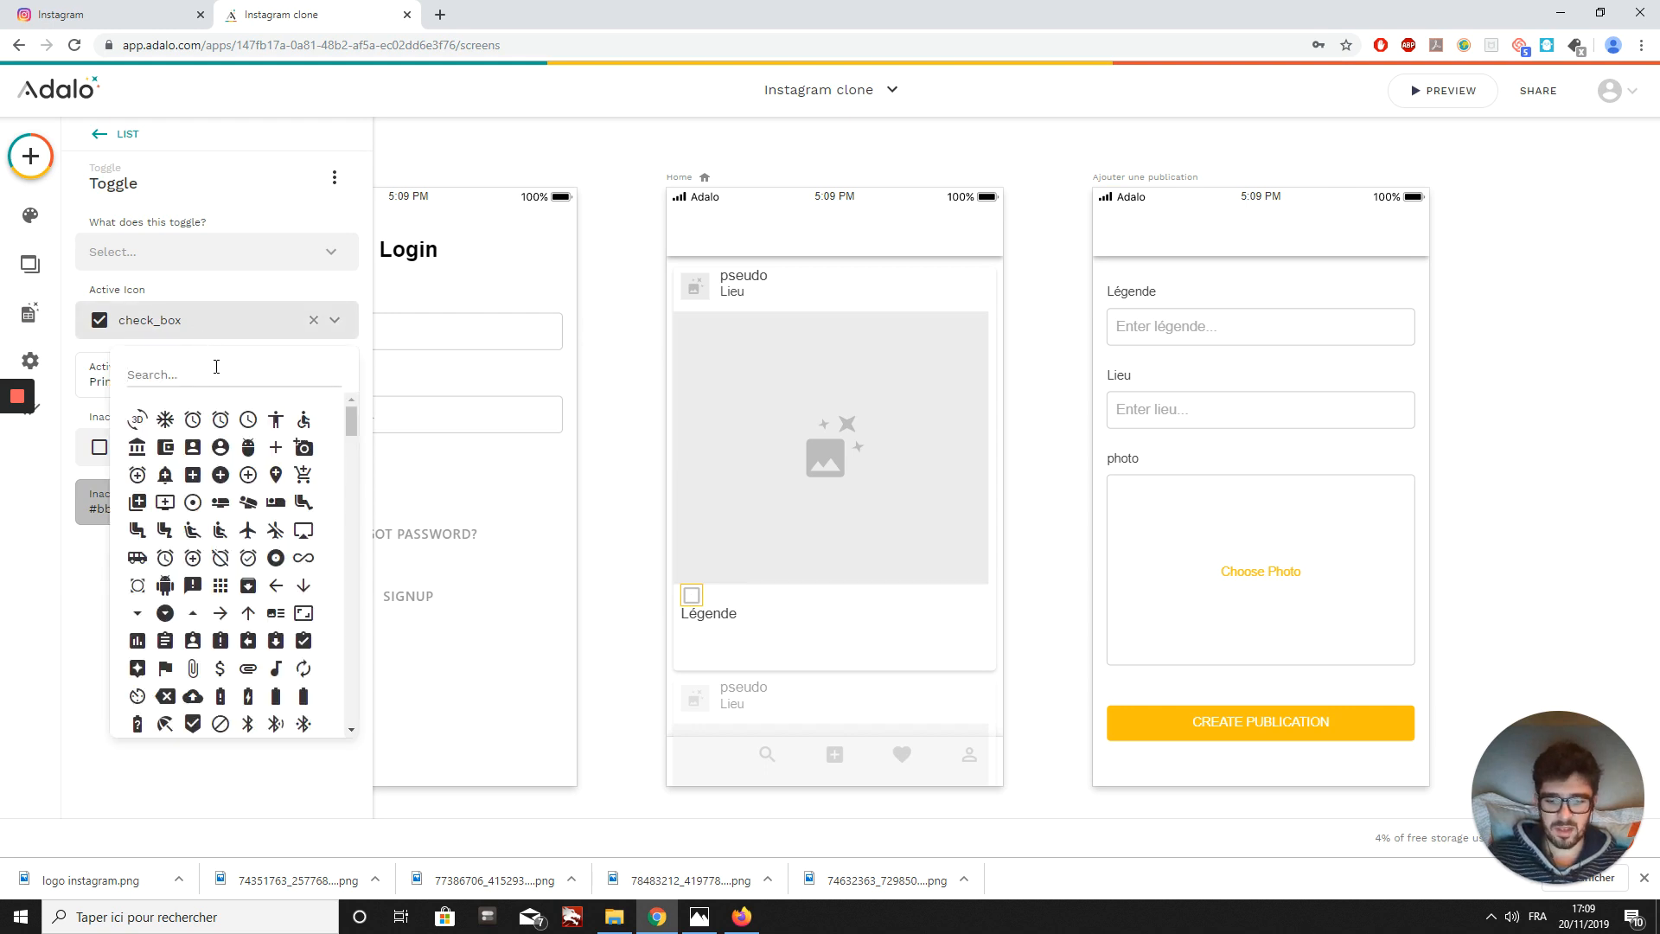
pyautogui.write('fav')
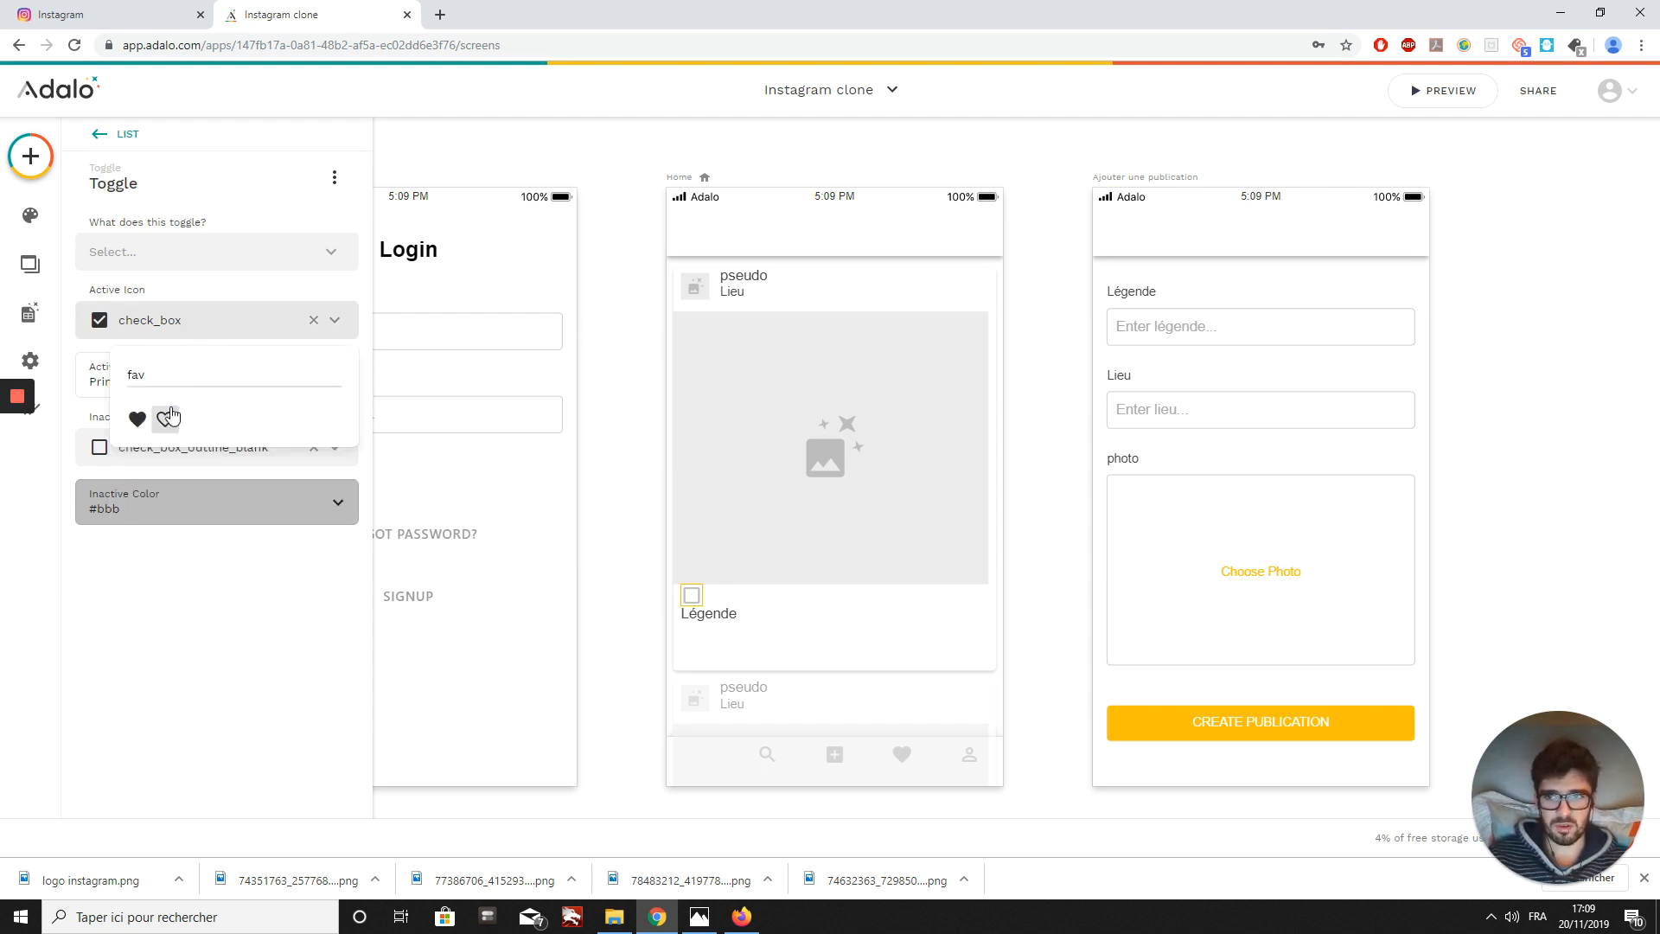
pyautogui.click(136, 419)
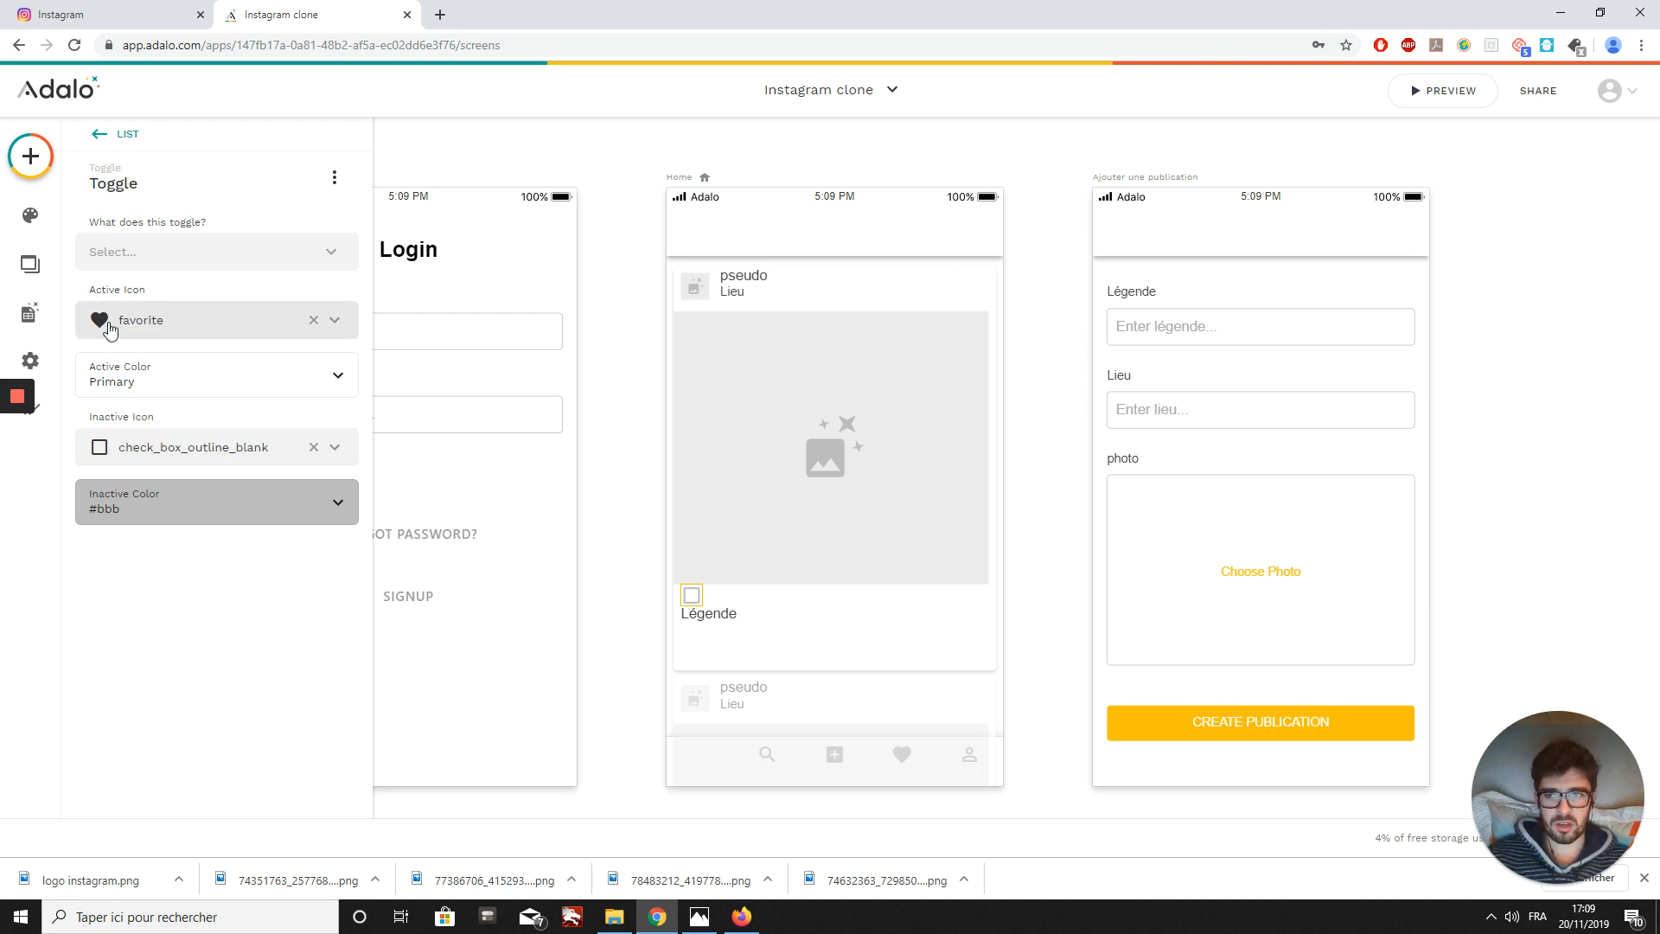
pyautogui.click(122, 462)
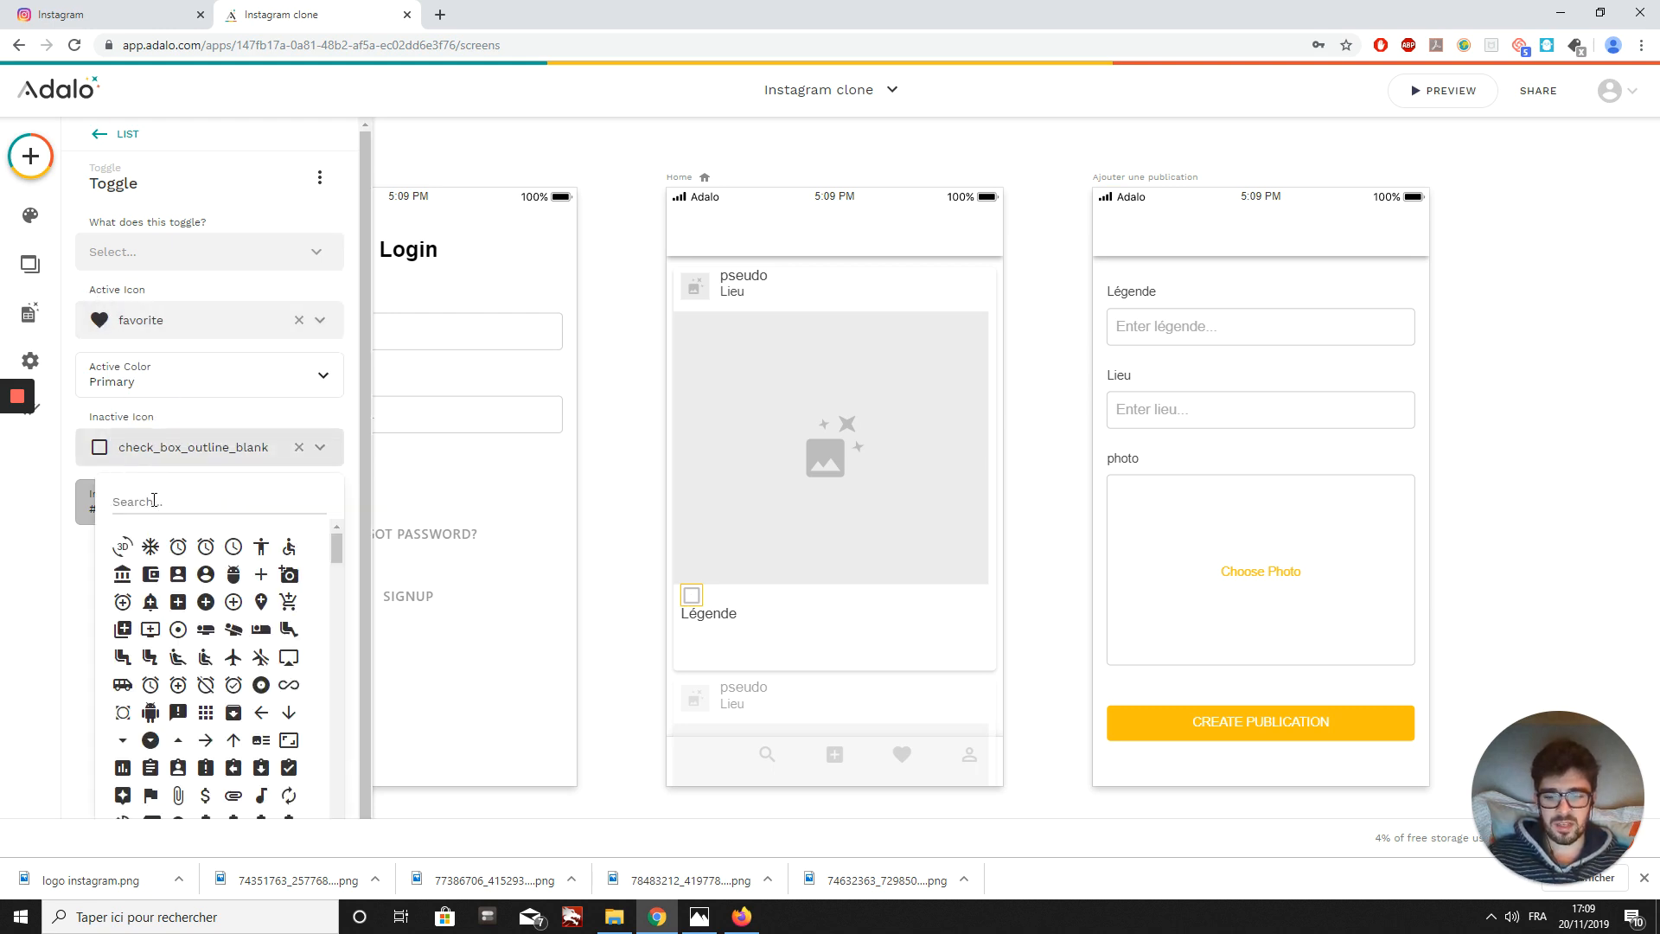
pyautogui.write('fav')
pyautogui.click(163, 545)
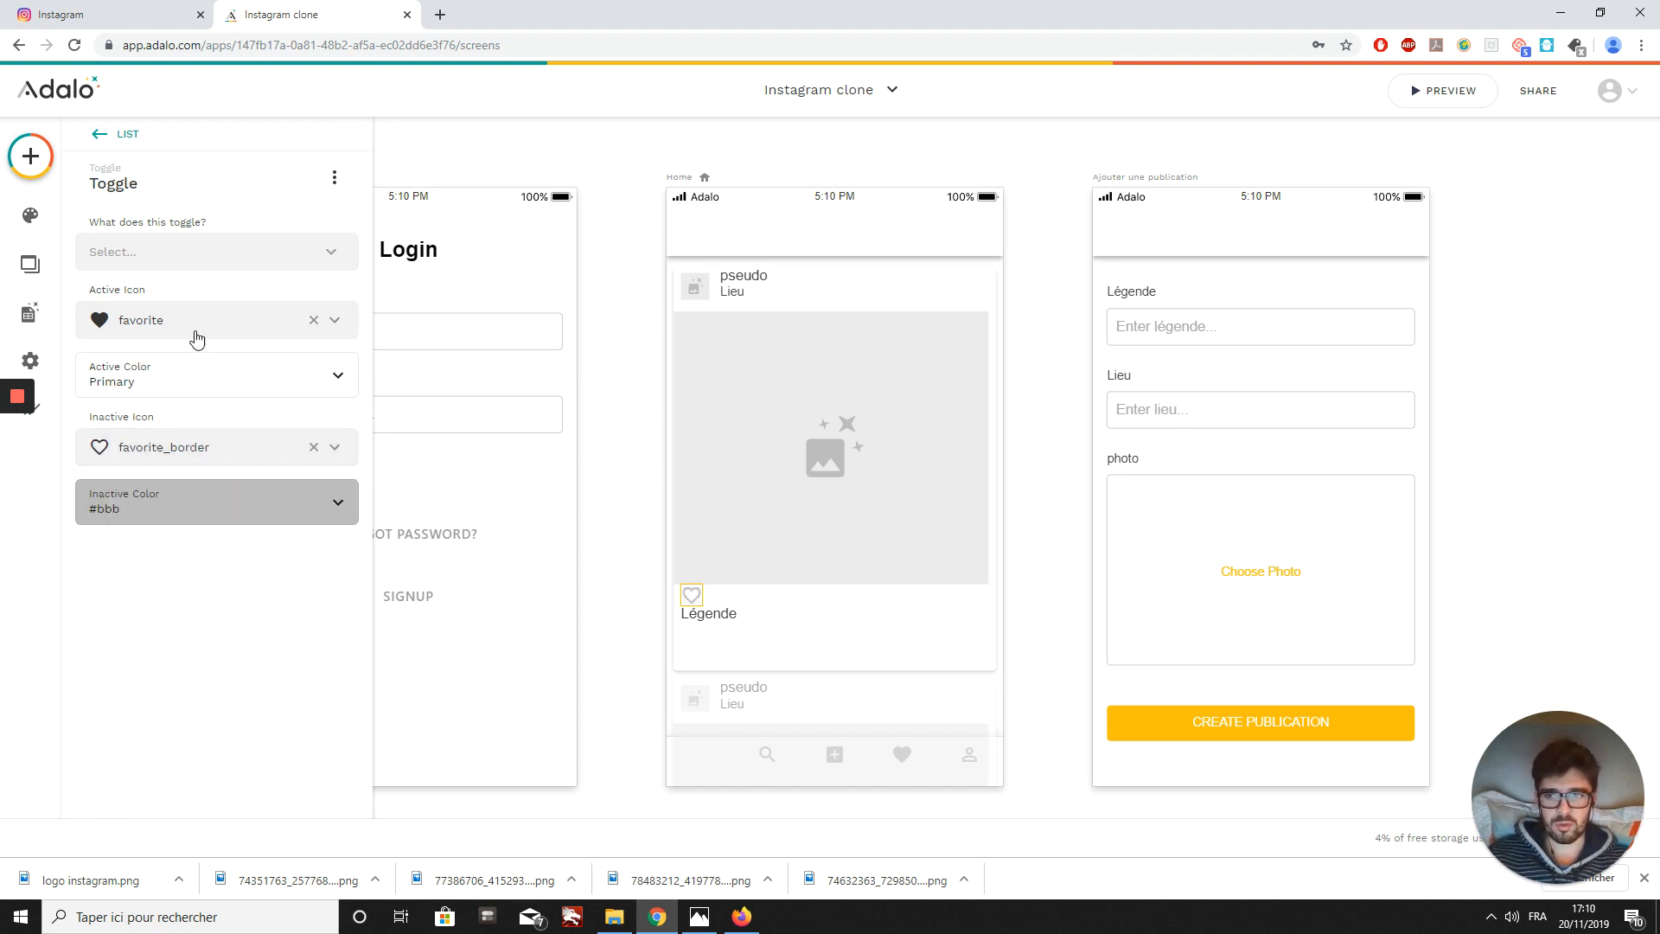
# - Set the active color of the heart toggle to red #ee5253
pyautogui.click(151, 389)
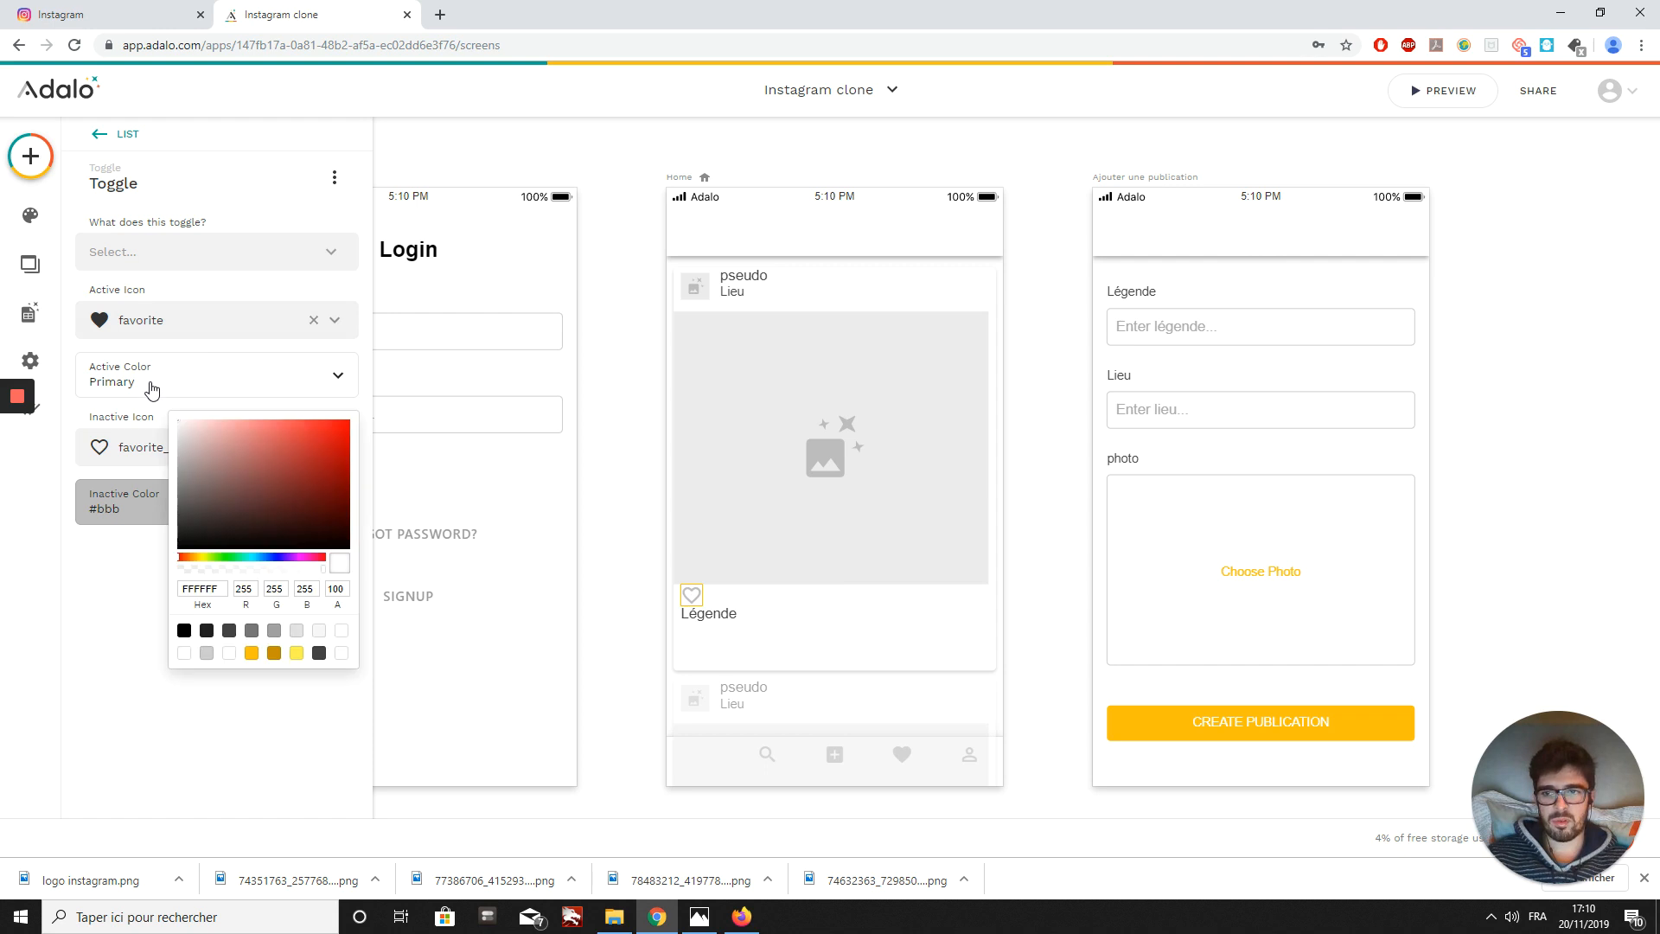
pyautogui.click(167, 592)
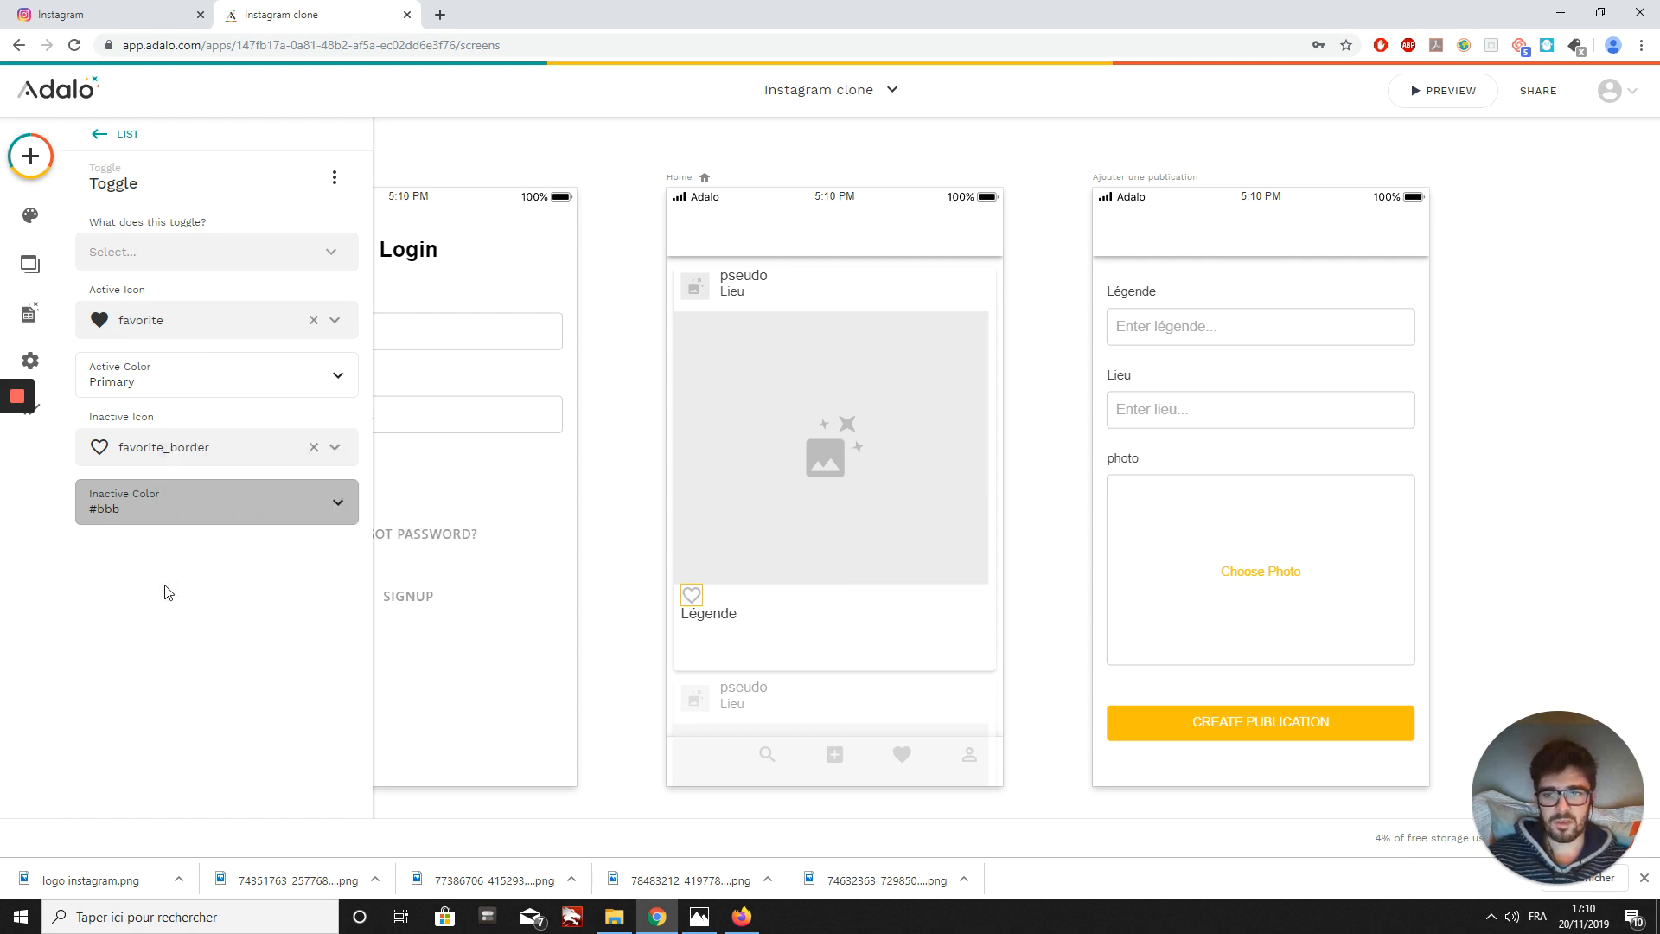
pyautogui.click(173, 326)
pyautogui.click(105, 393)
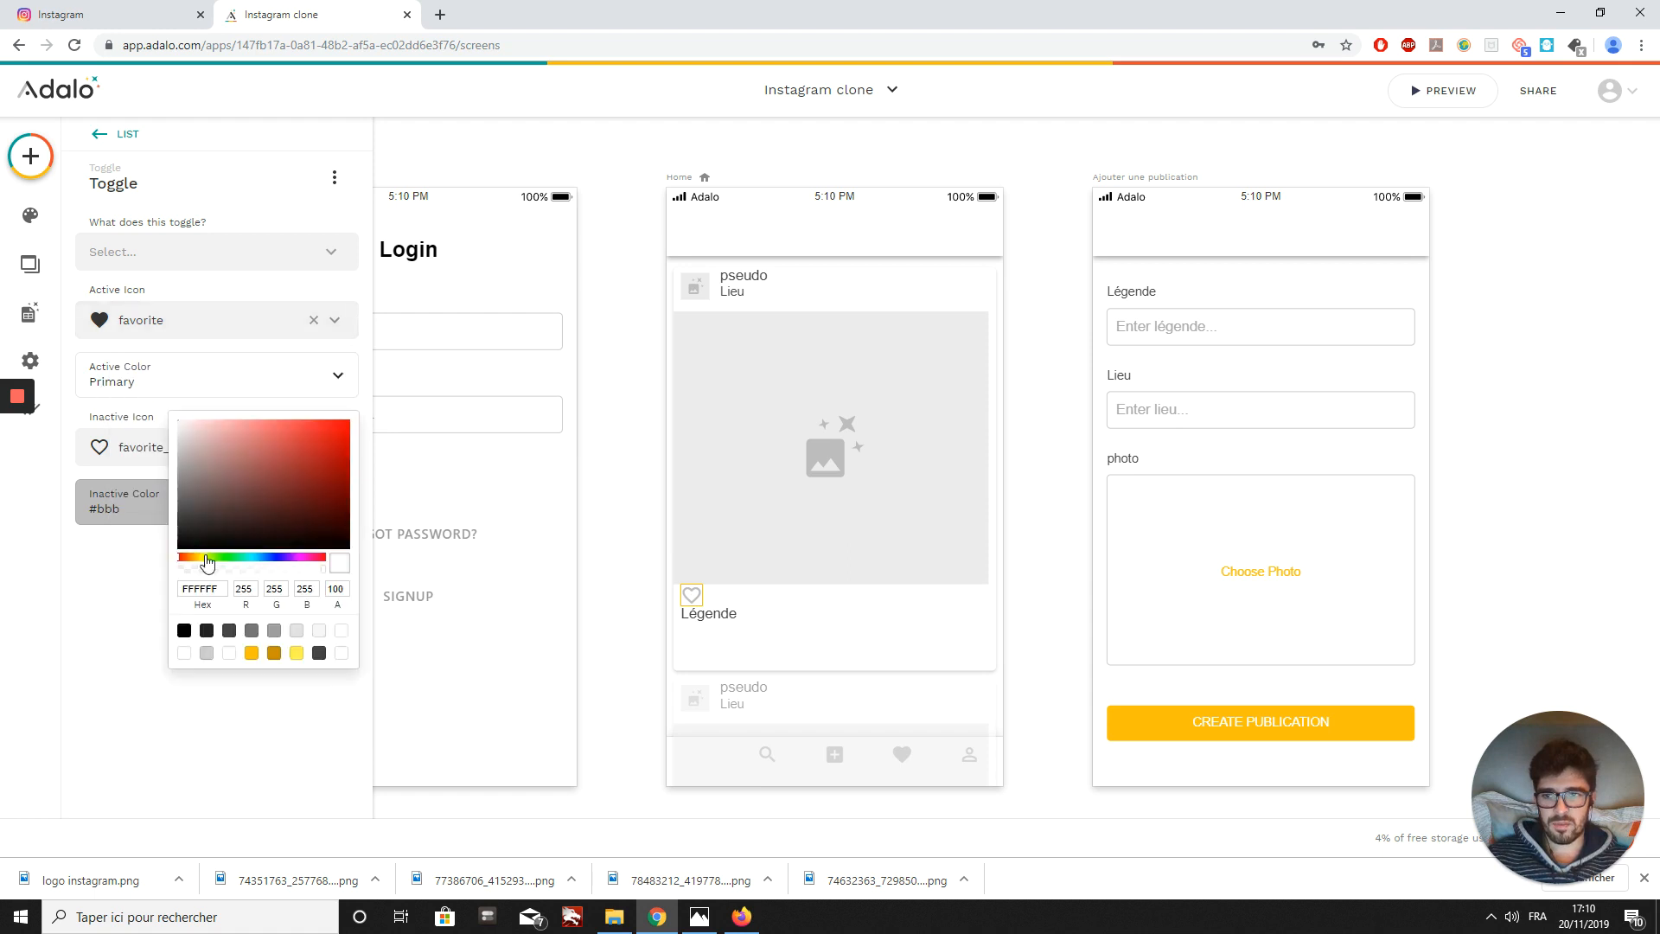
pyautogui.click(218, 591)
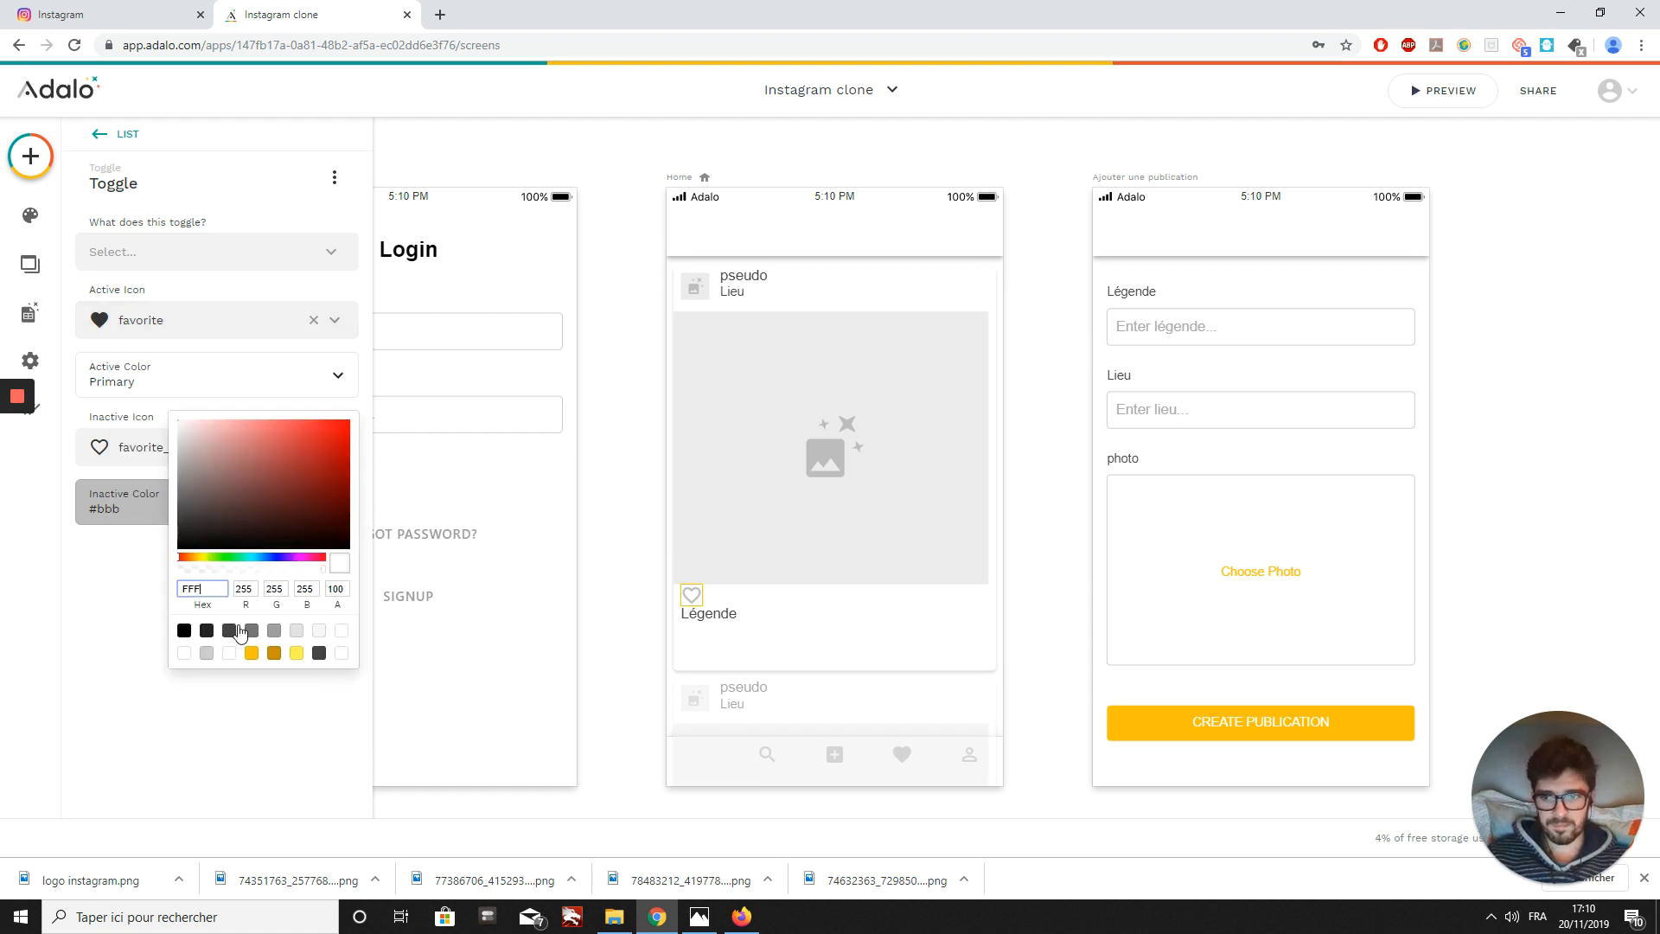
pyautogui.write('#ee5253')
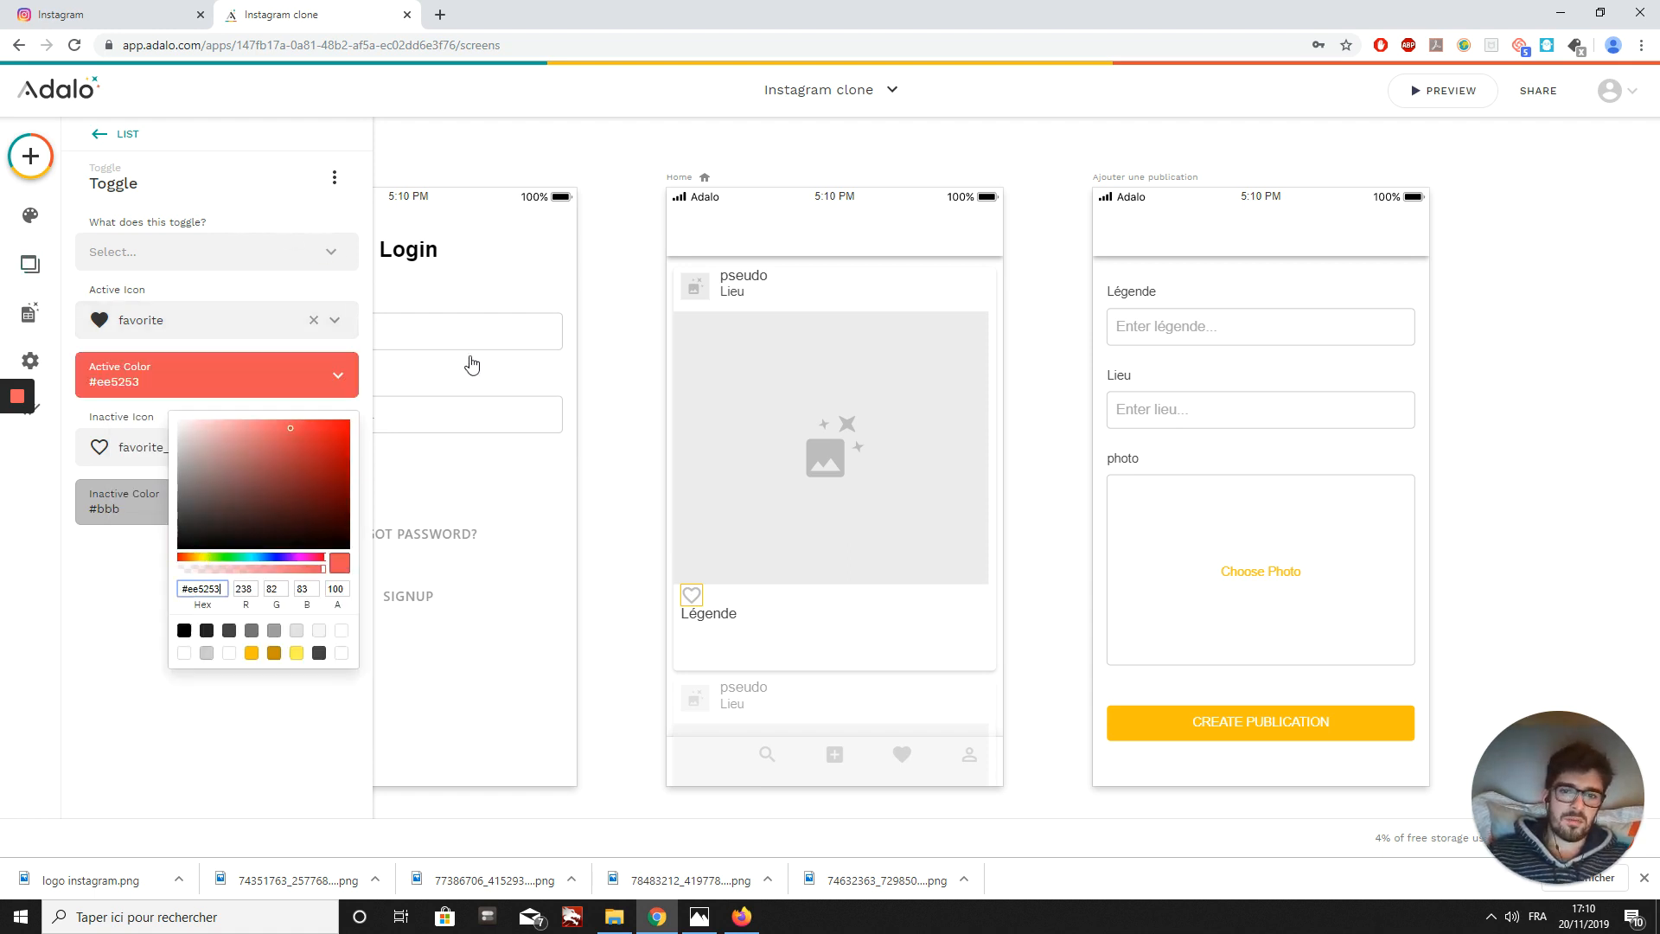
pyautogui.click(126, 609)
# - Check which properties the heart toggle can control, and try the heart on the first publication in the app preview
pyautogui.click(135, 259)
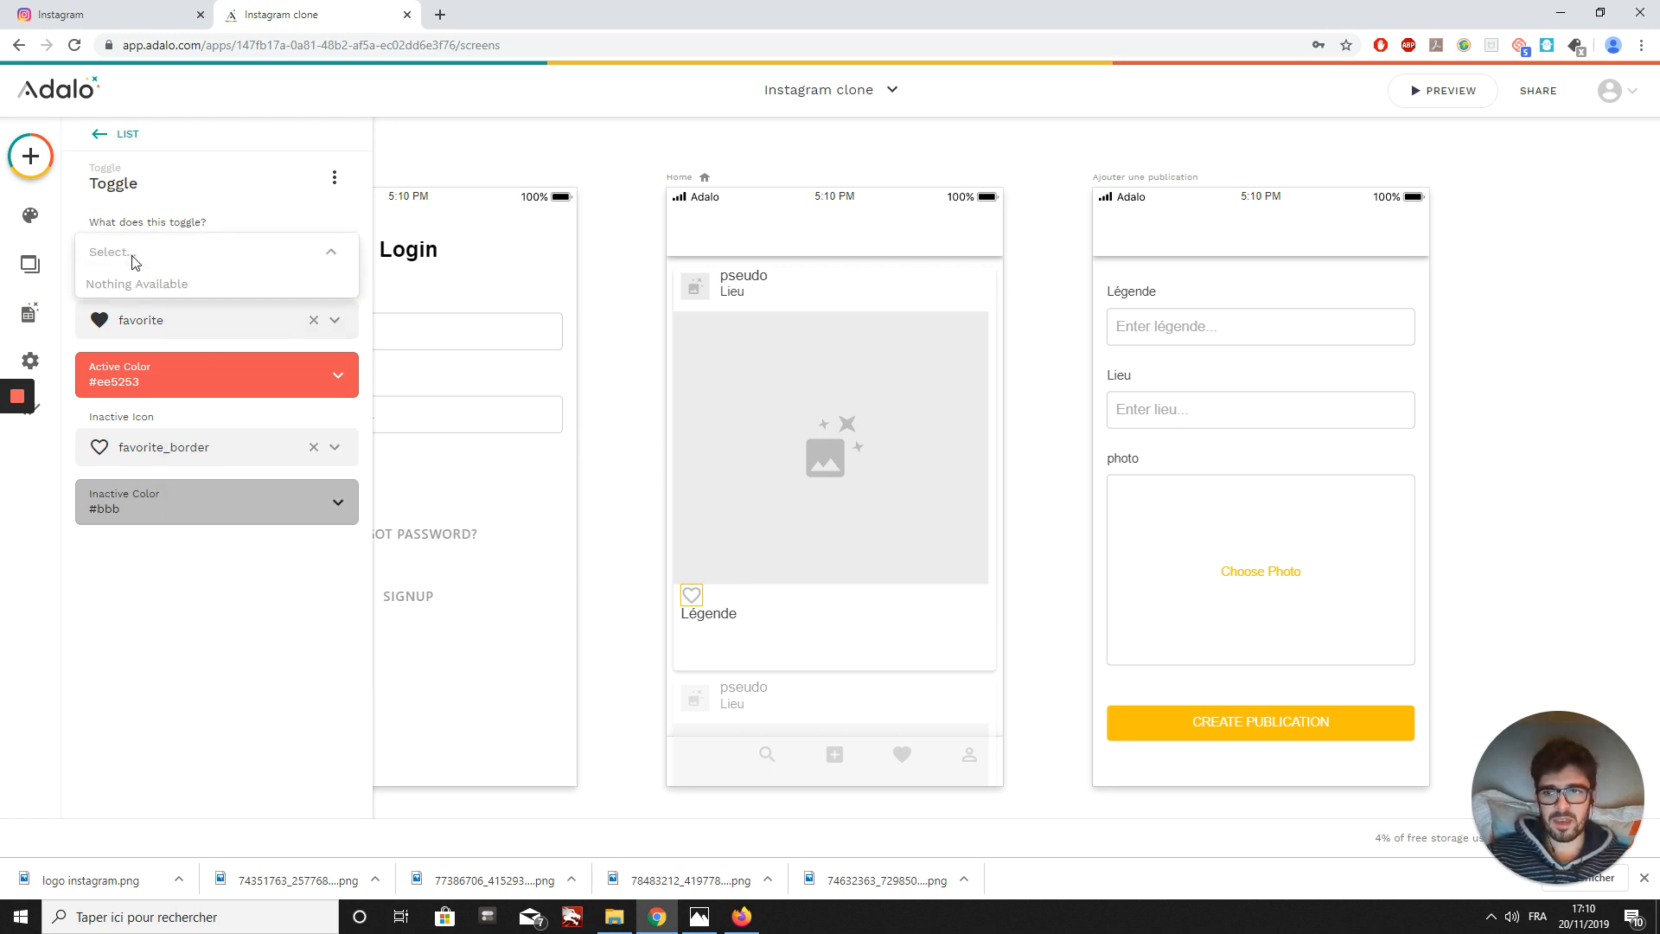
pyautogui.click(134, 253)
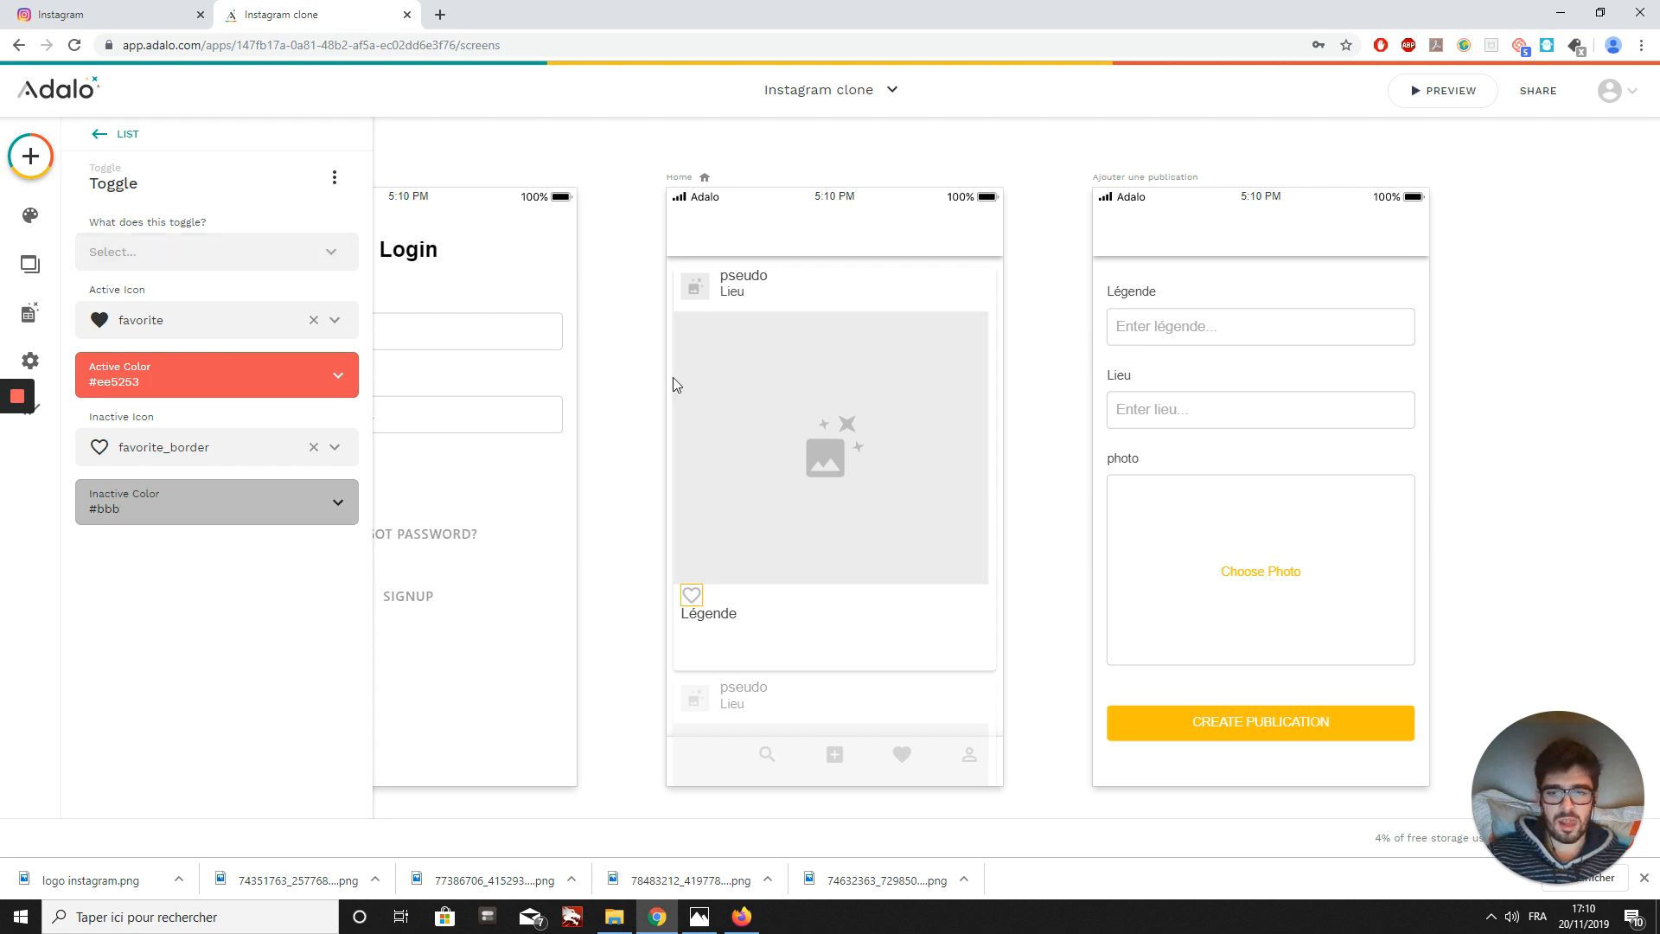
pyautogui.click(657, 612)
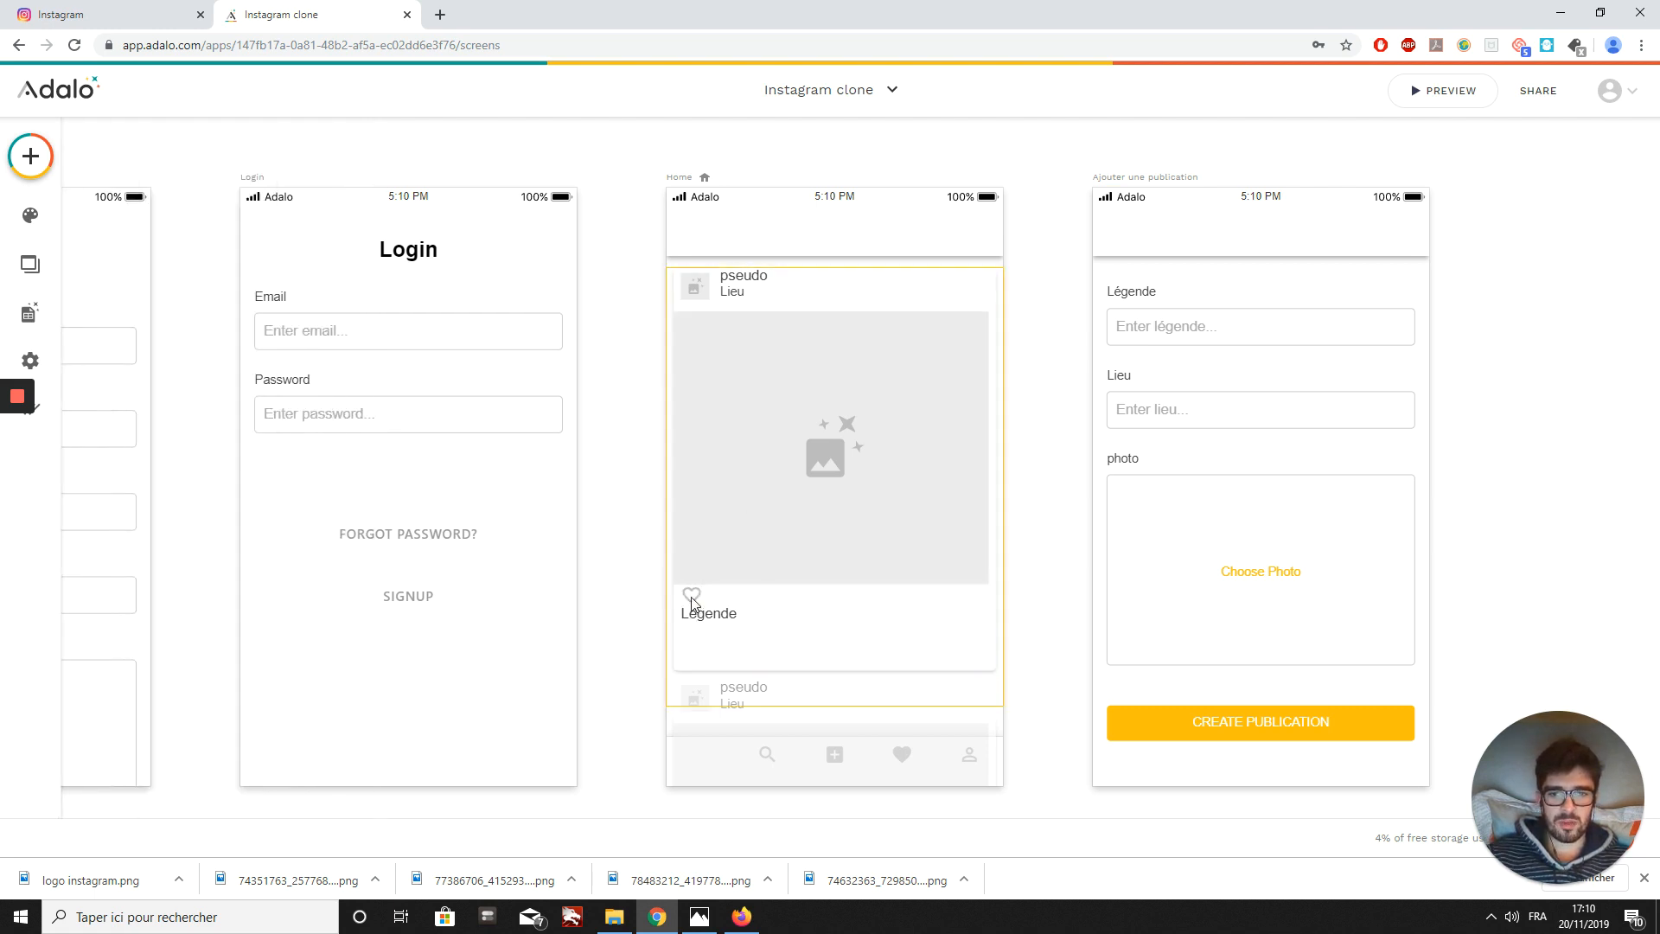
pyautogui.click(1453, 90)
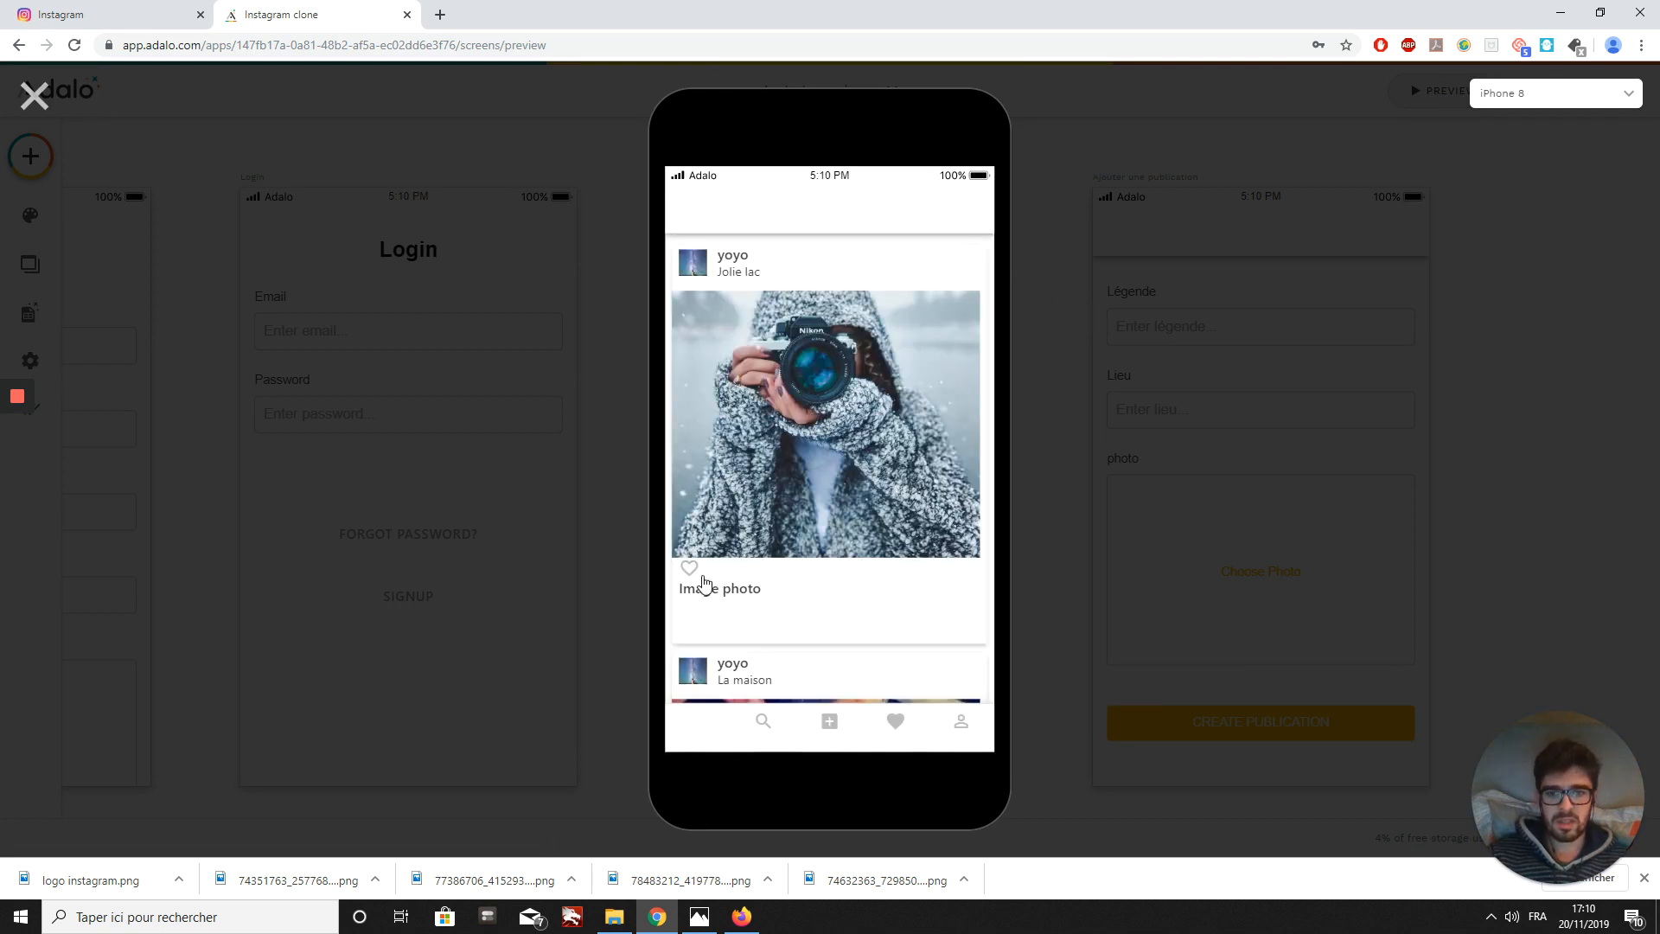
pyautogui.click(694, 570)
pyautogui.click(34, 96)
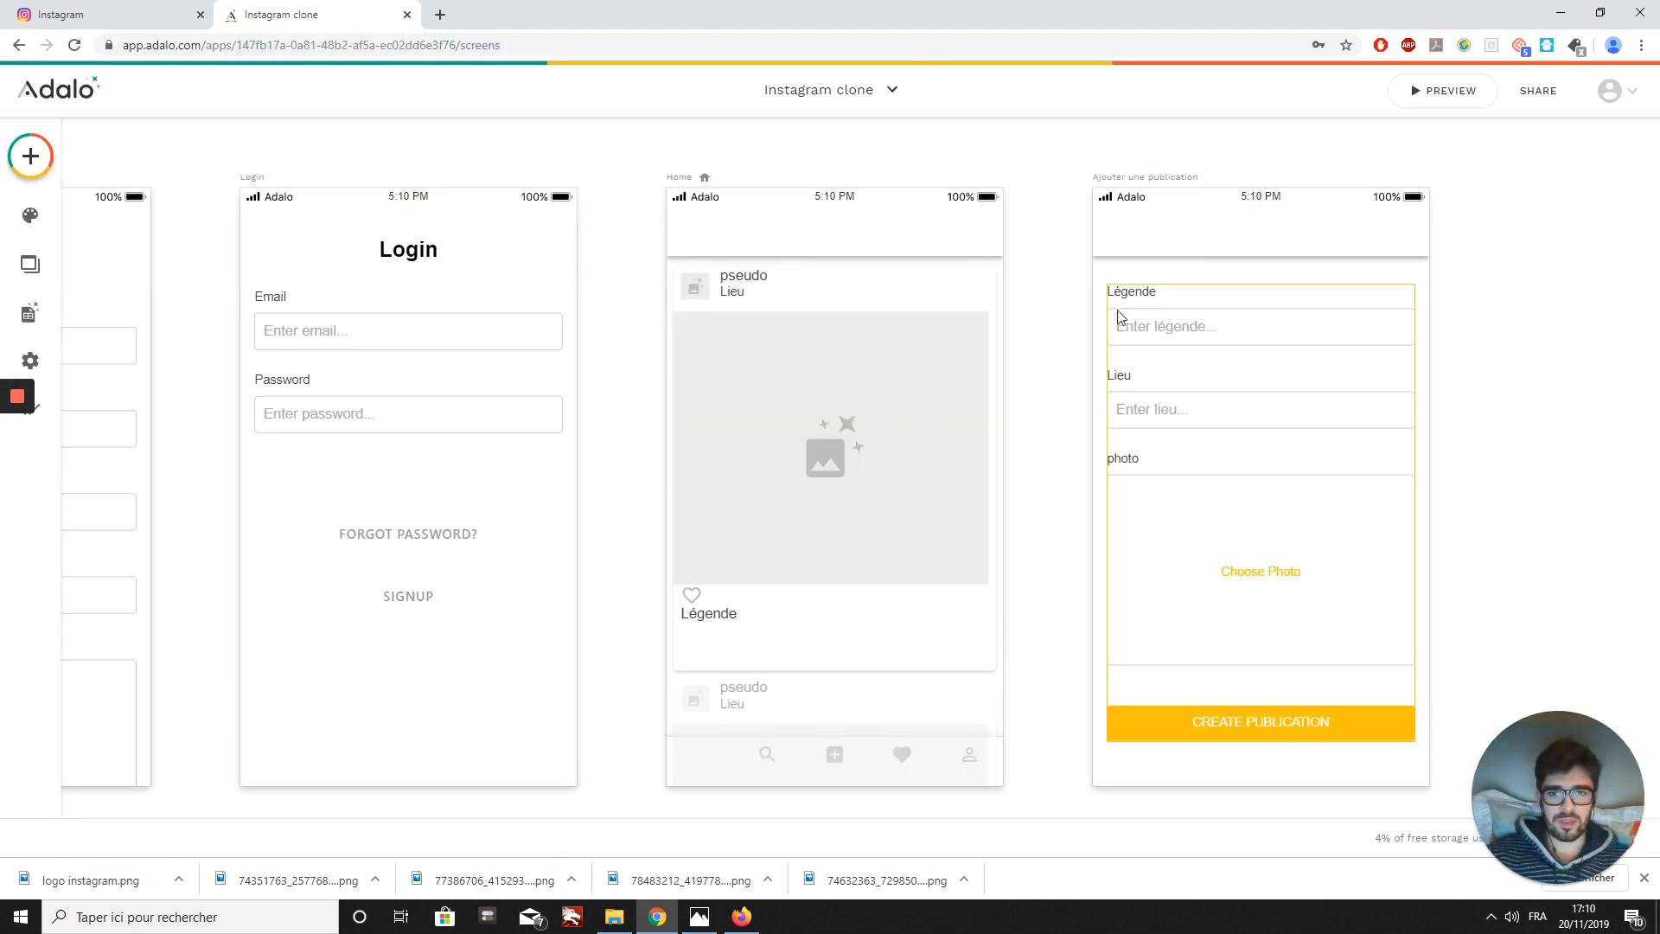
# - Add a True / False property named "Like" to the publication database collection
pyautogui.click(764, 687)
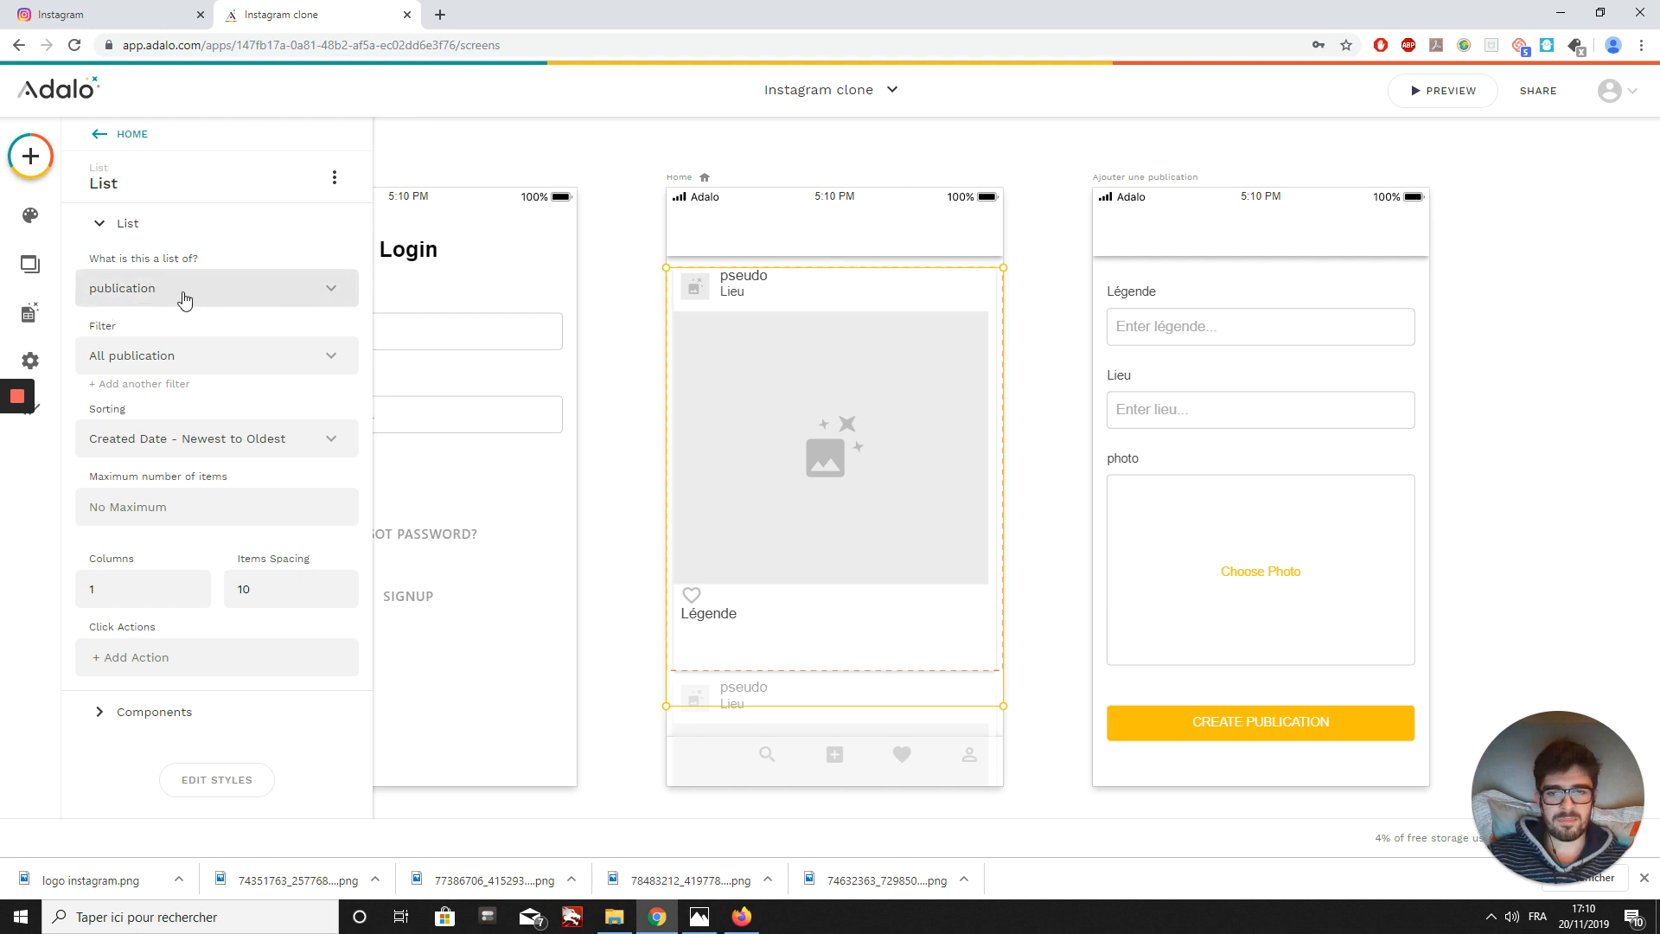
pyautogui.click(30, 320)
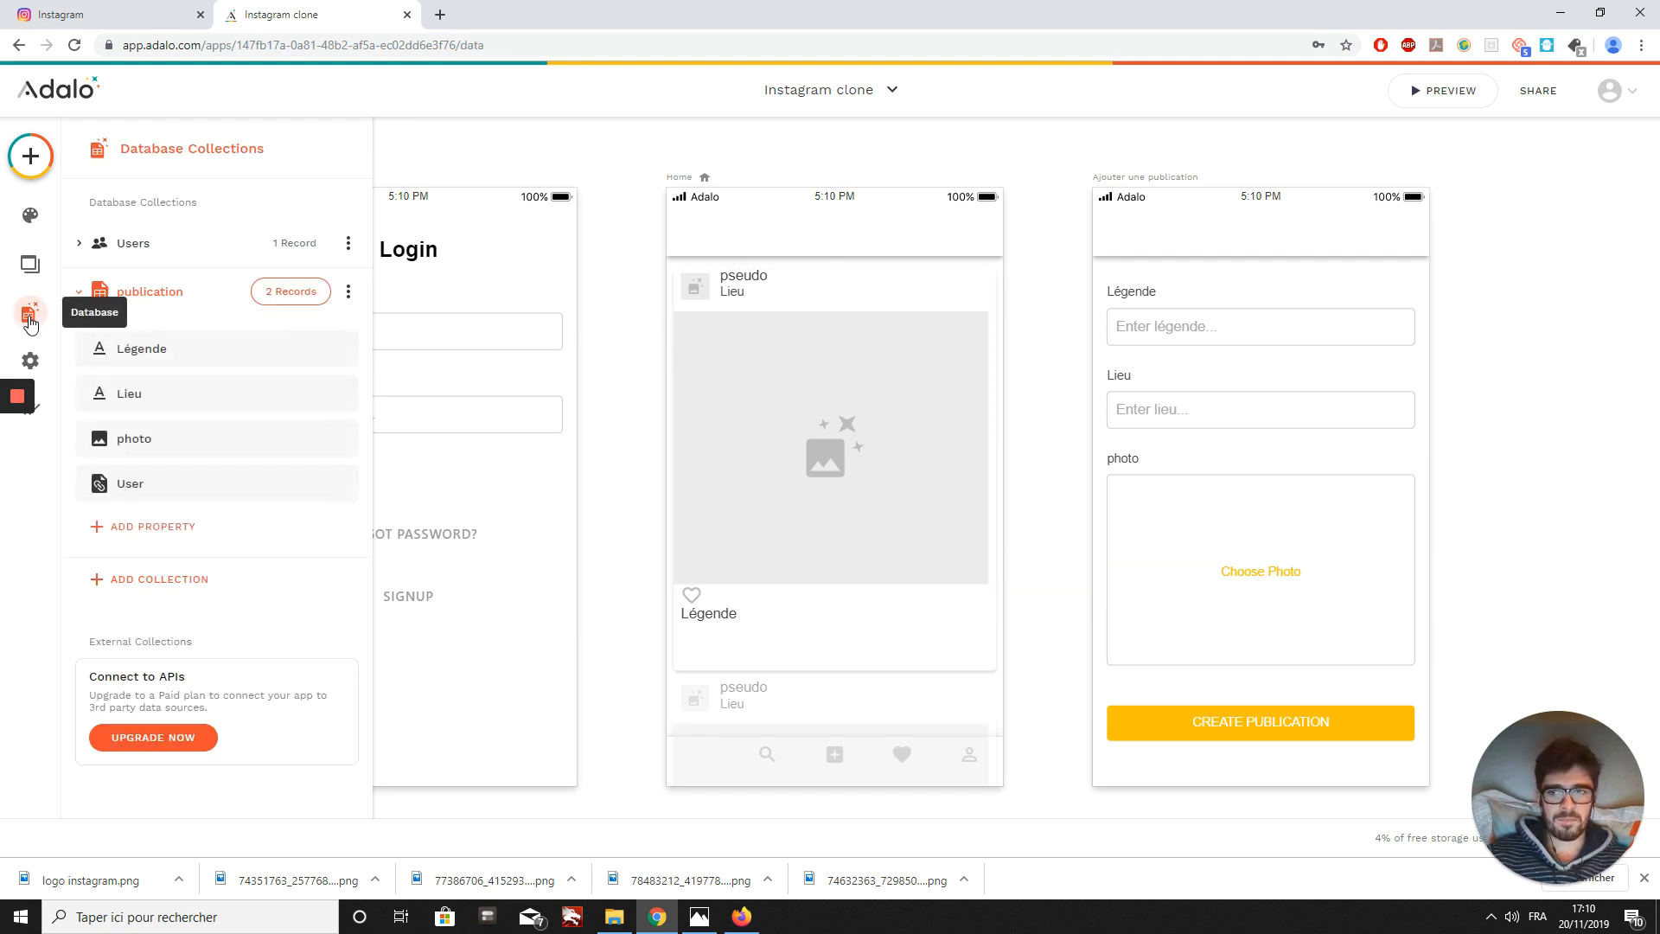
pyautogui.click(147, 533)
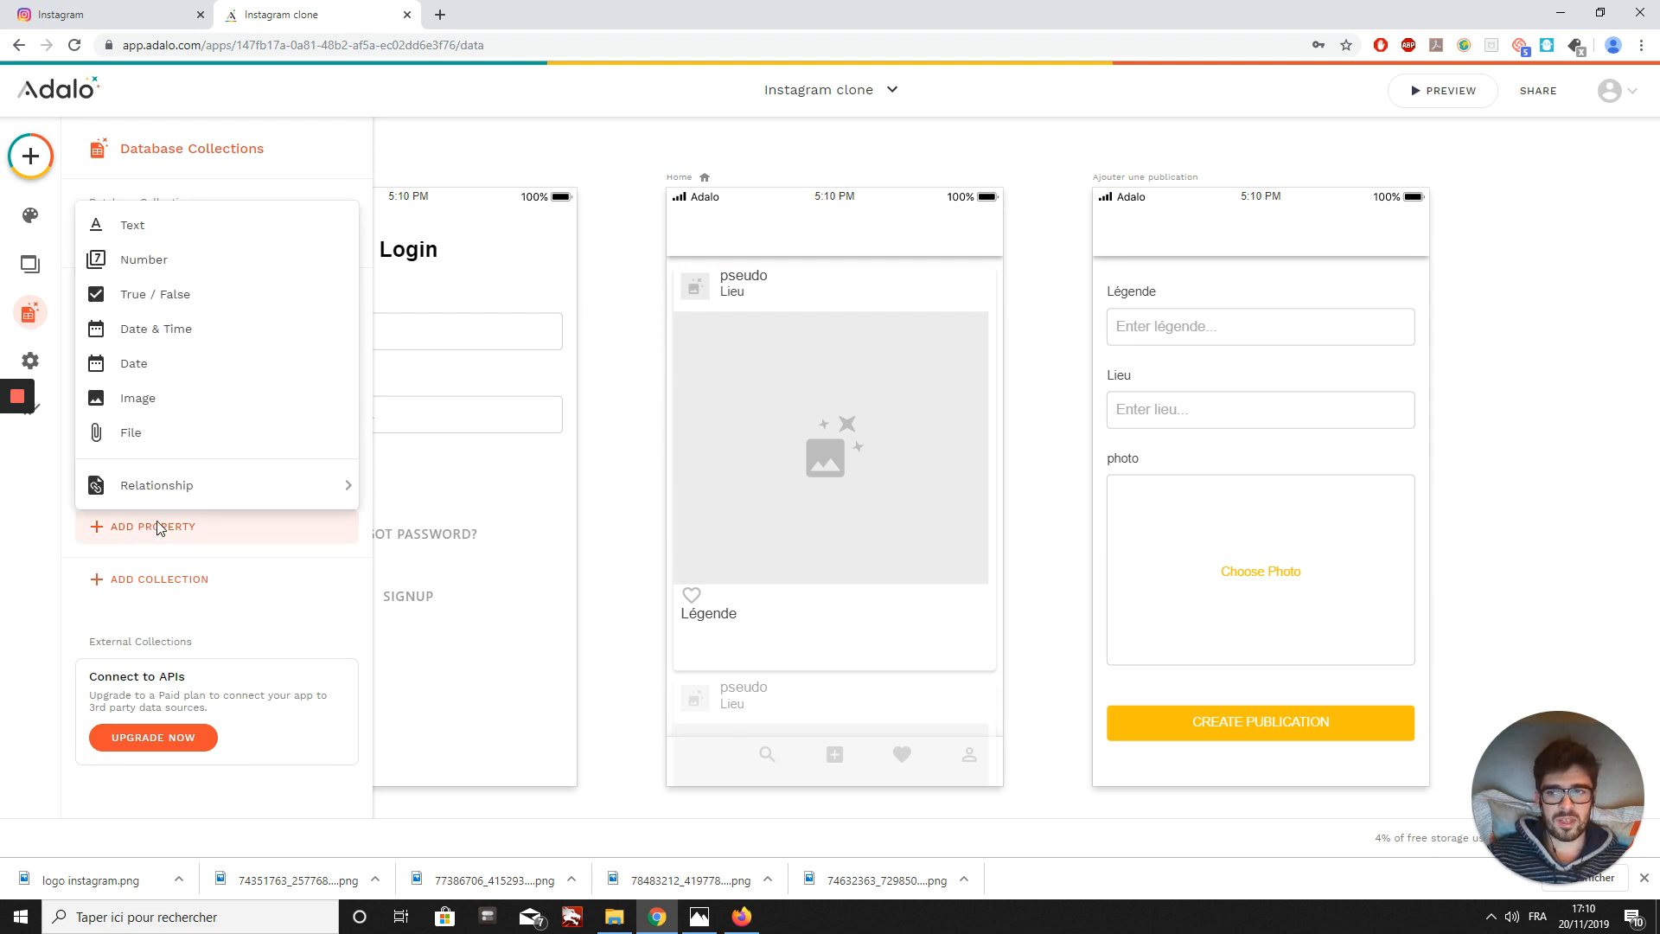
pyautogui.click(205, 296)
pyautogui.moveTo(184, 661); pyautogui.dragTo(22, 670)
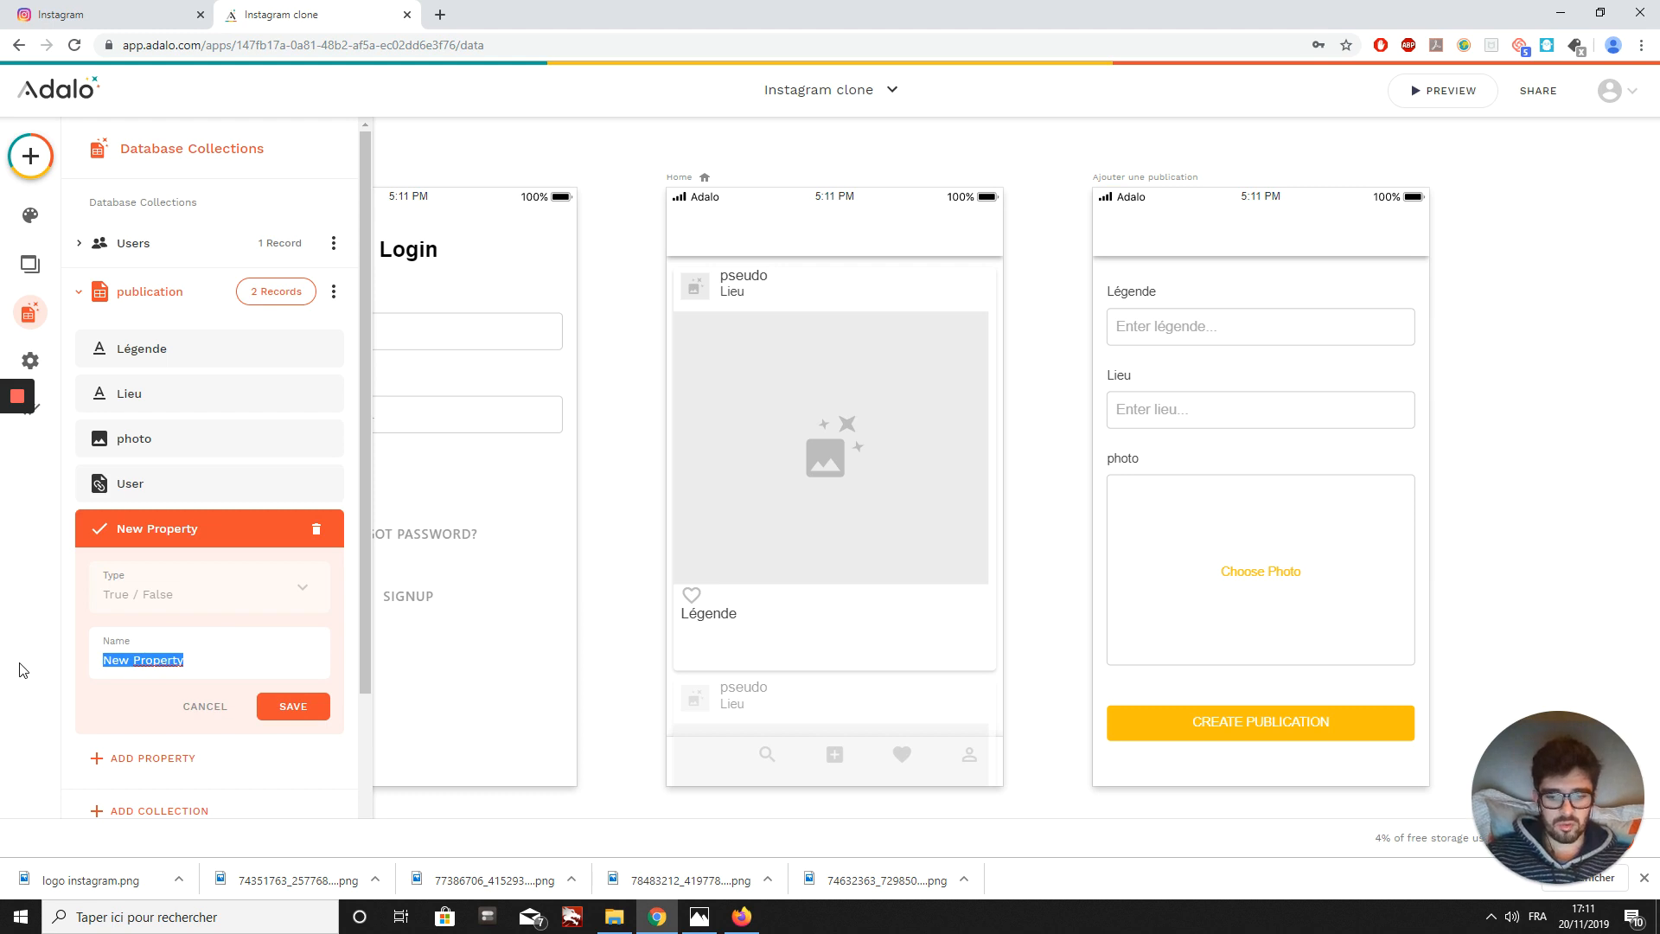
pyautogui.write('Like')
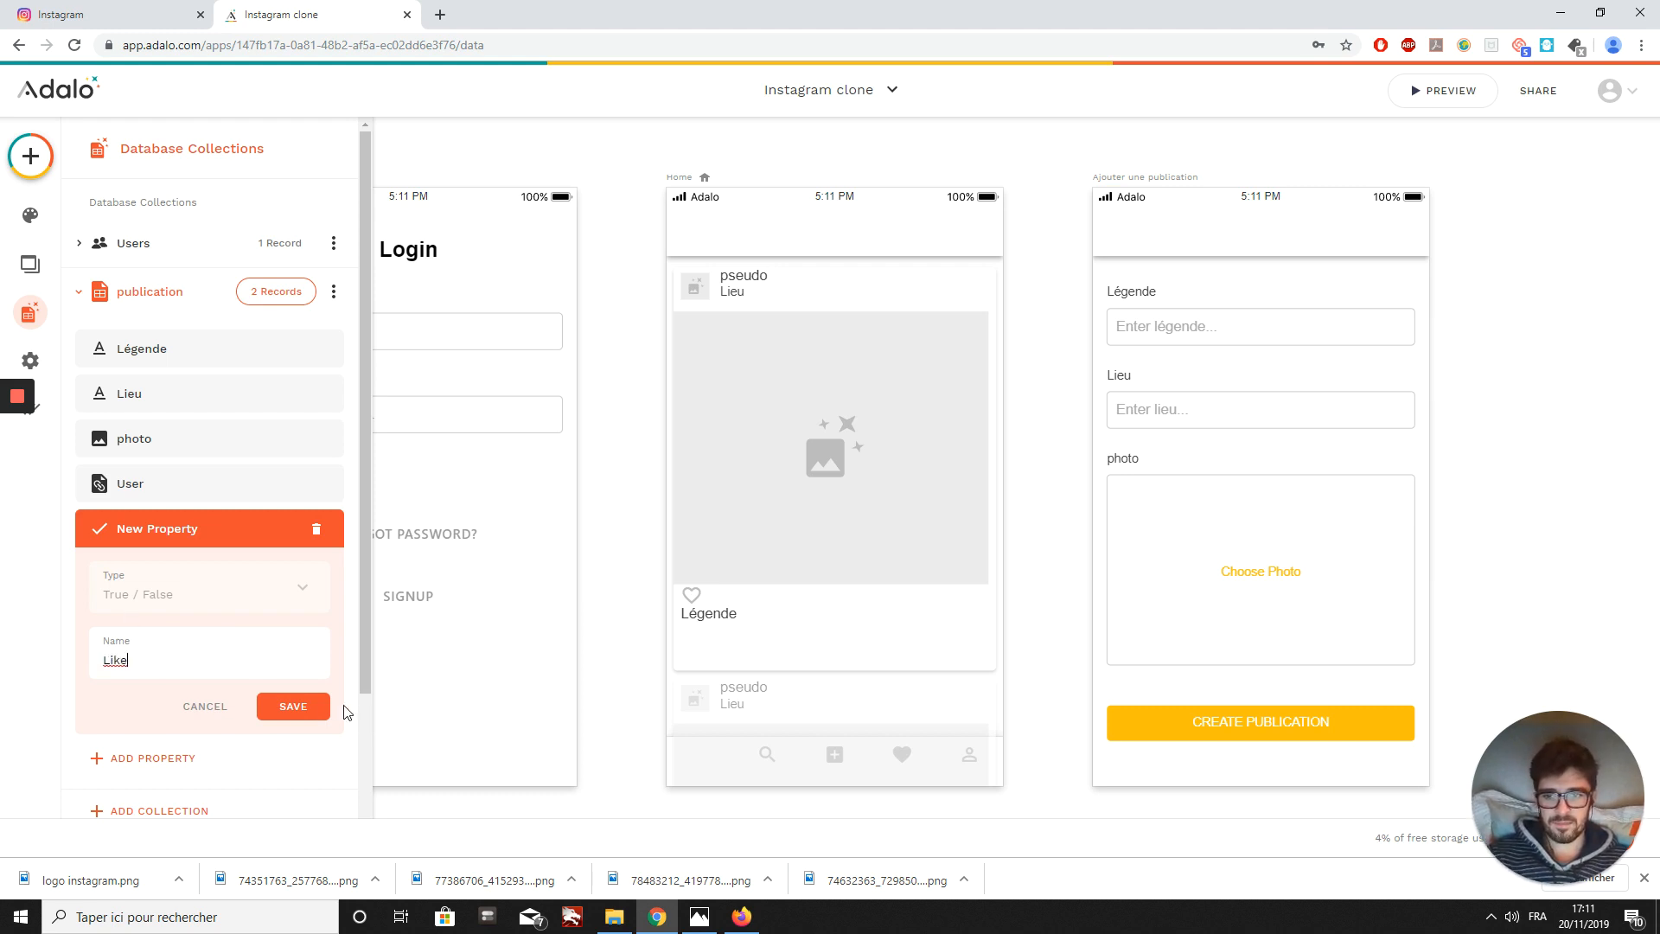
pyautogui.click(318, 707)
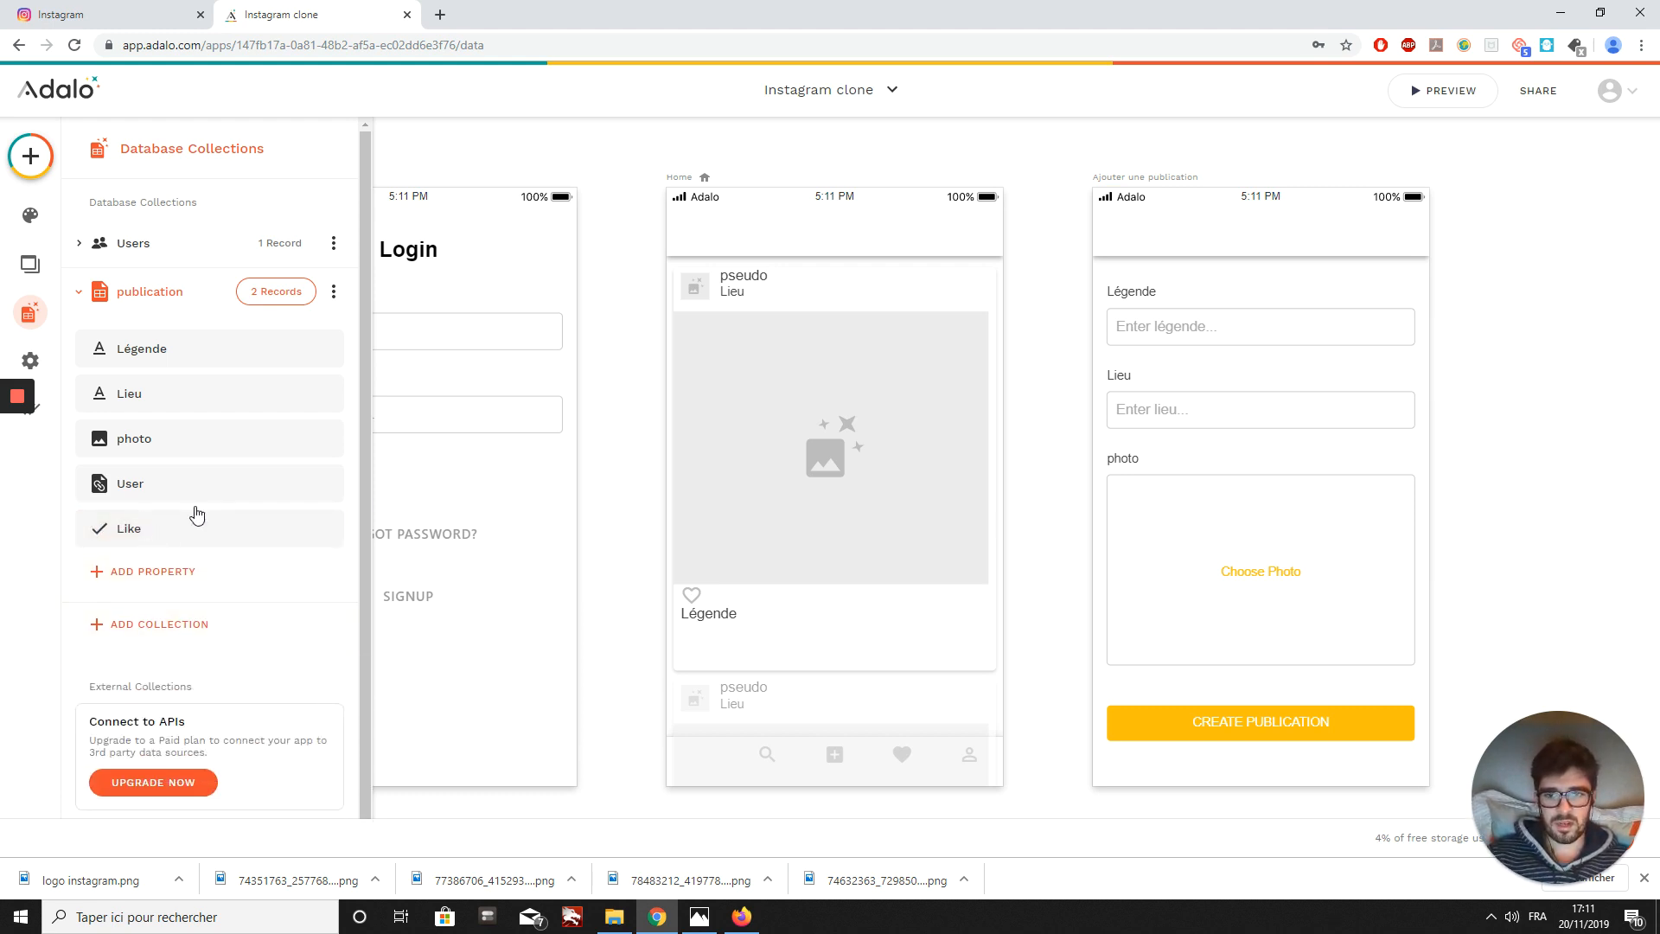
# - Link the heart toggle in the Home screen's list to Current Publication > Like
pyautogui.click(695, 597)
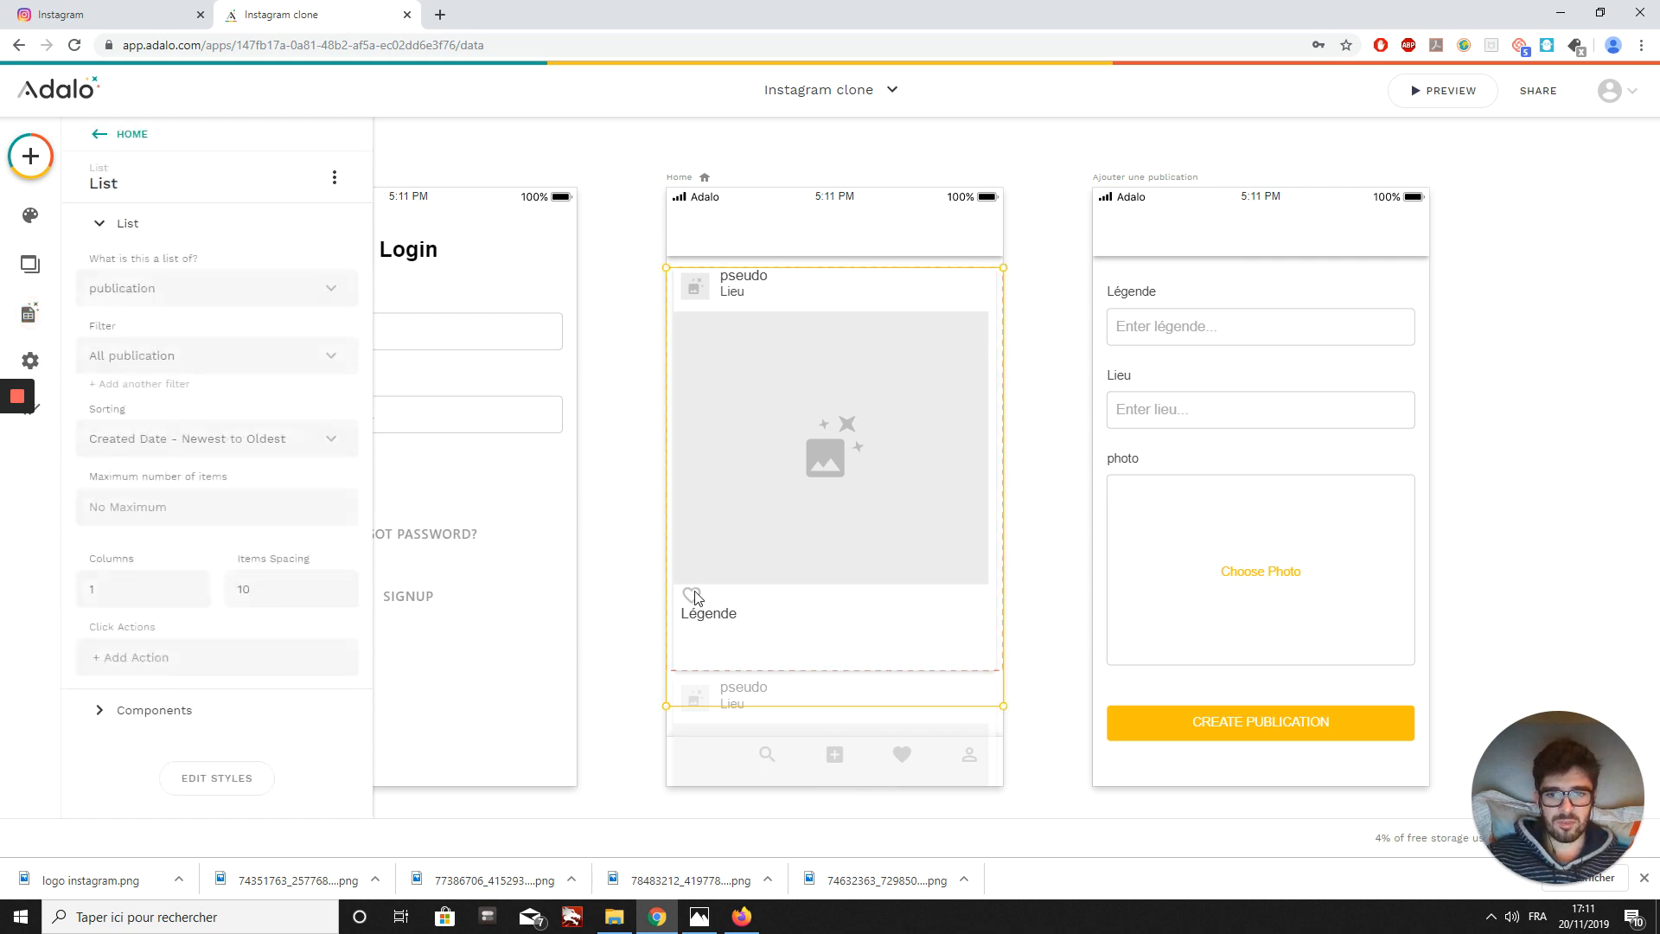
pyautogui.click(692, 595)
pyautogui.click(106, 258)
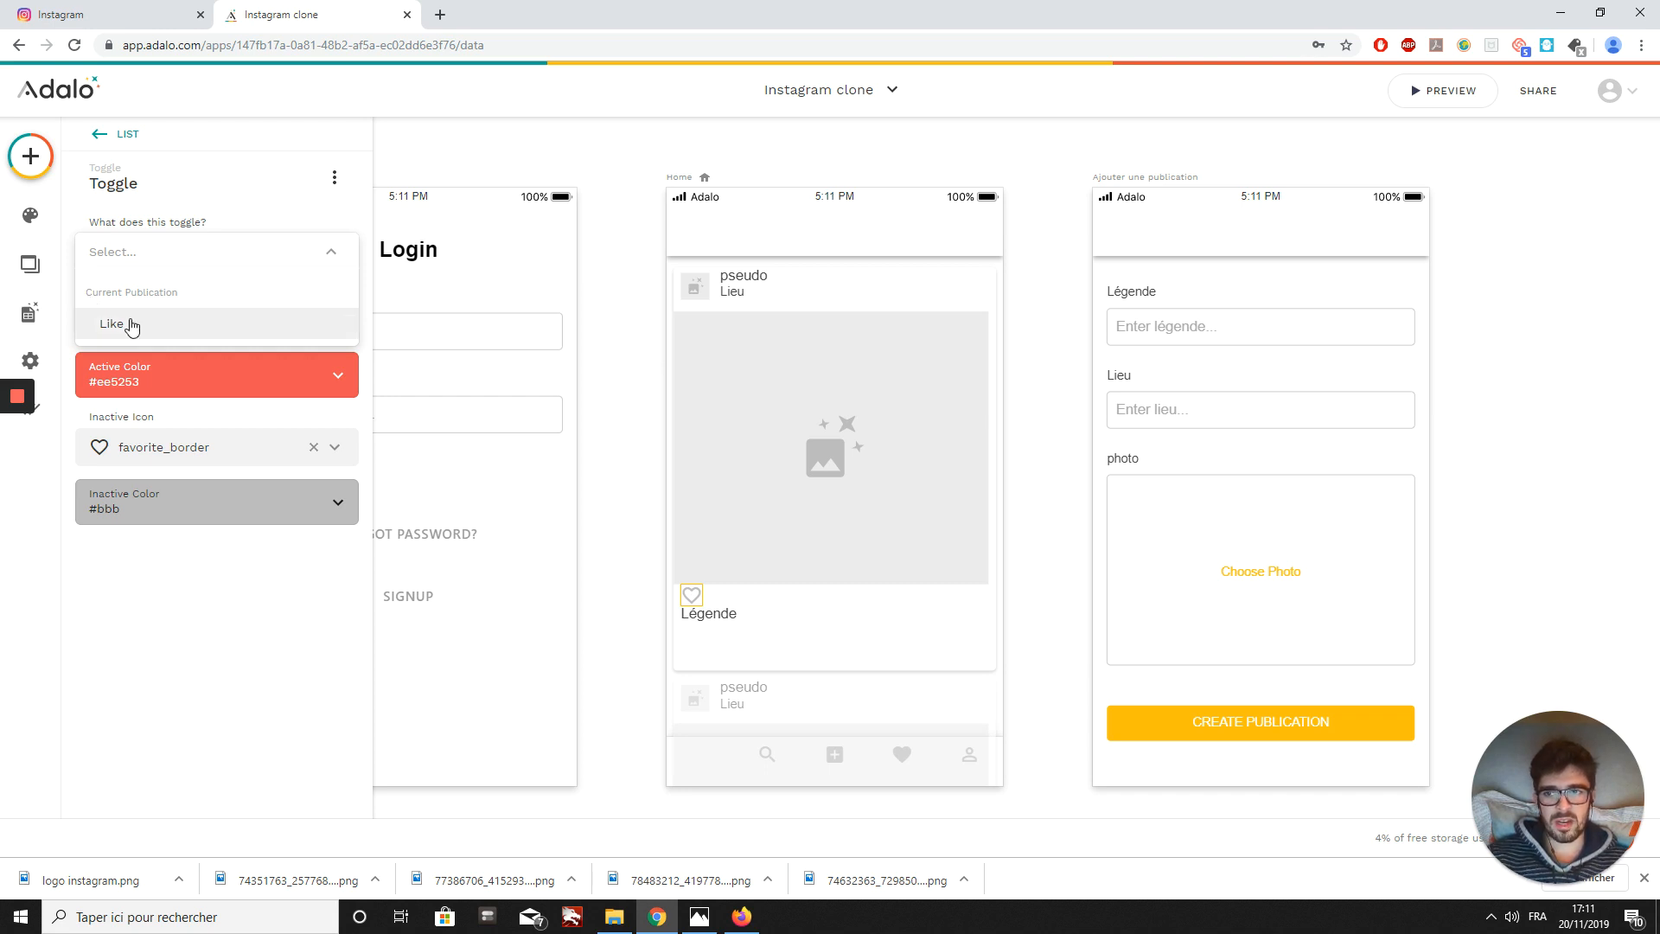
pyautogui.click(131, 326)
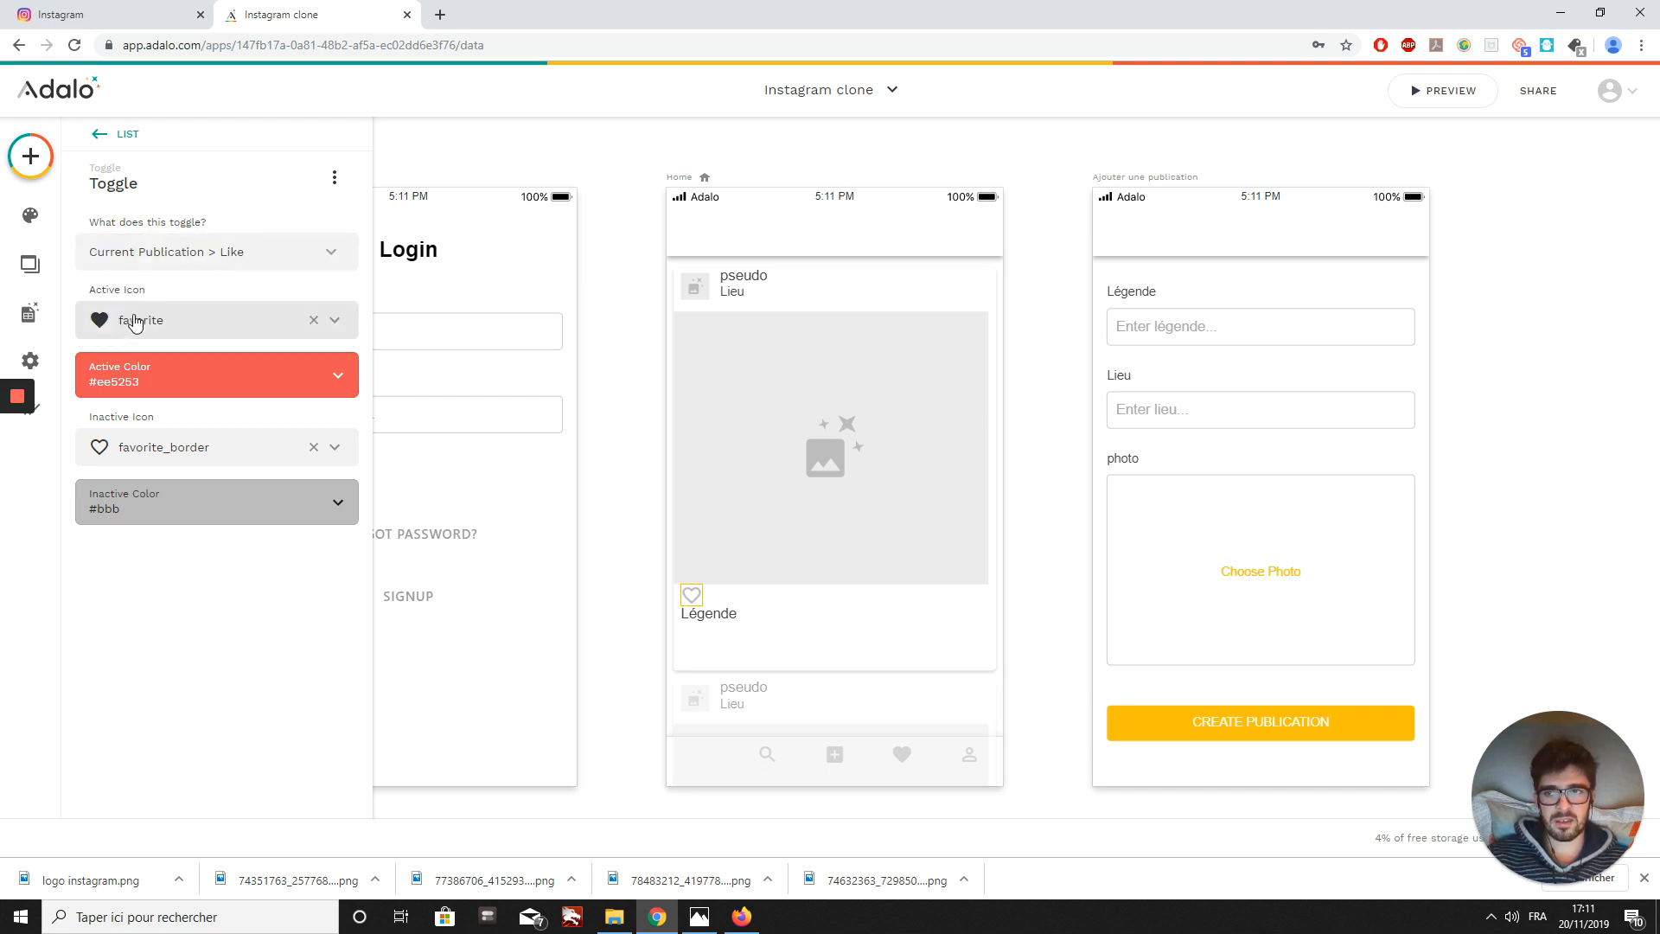
pyautogui.click(31, 316)
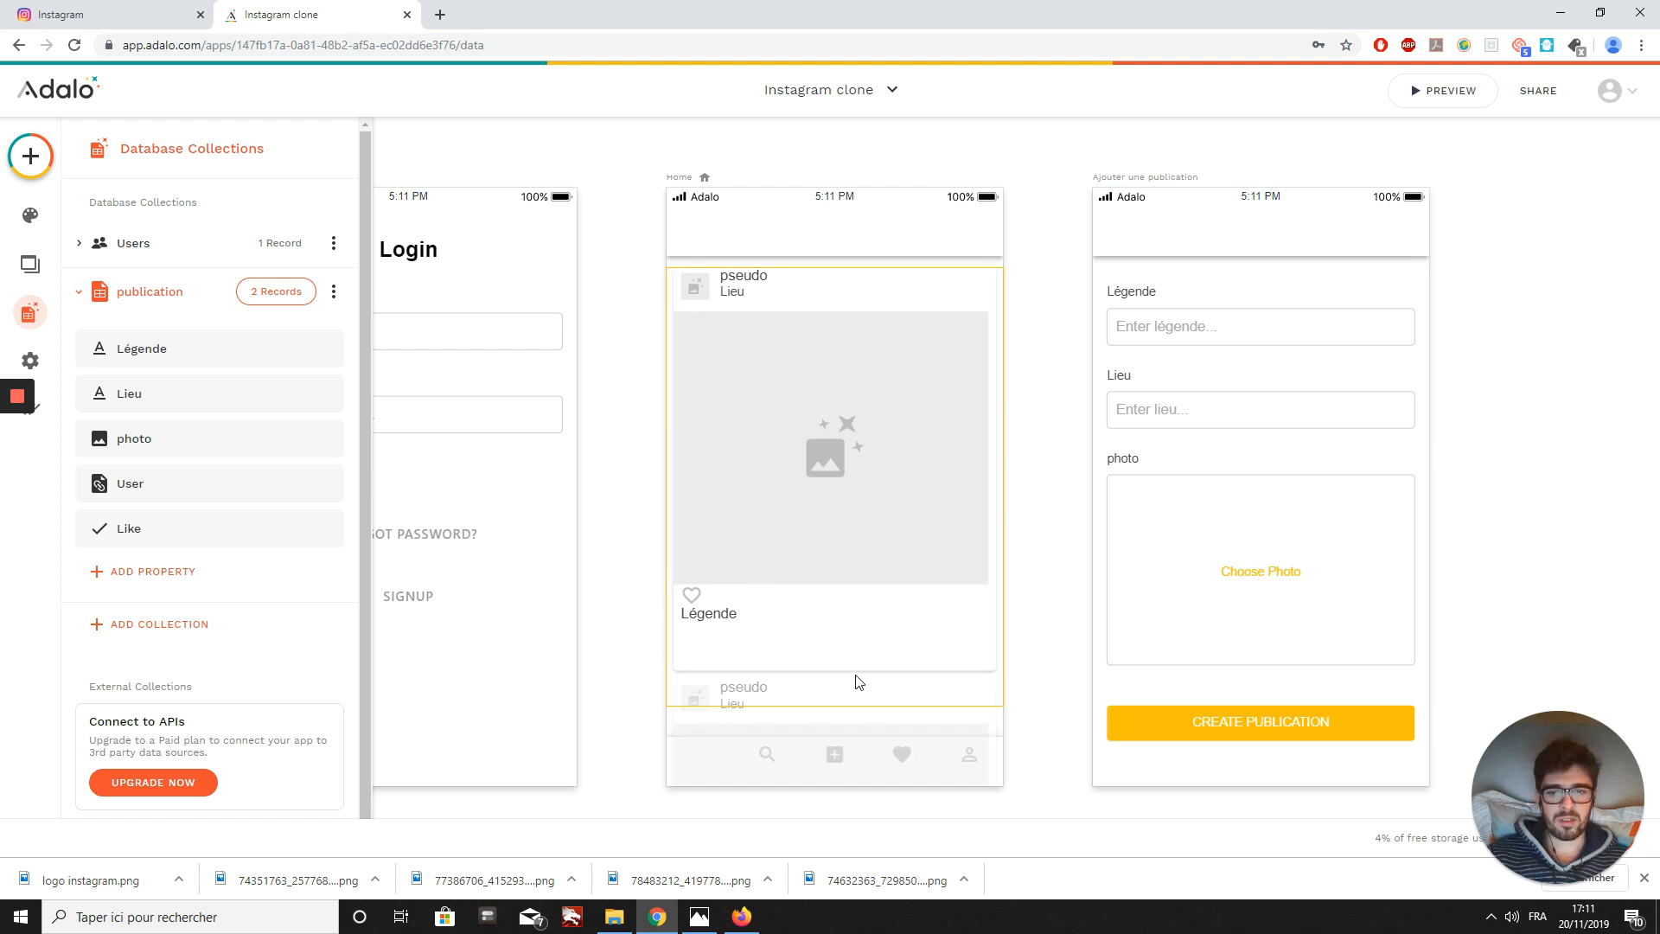
pyautogui.click(853, 699)
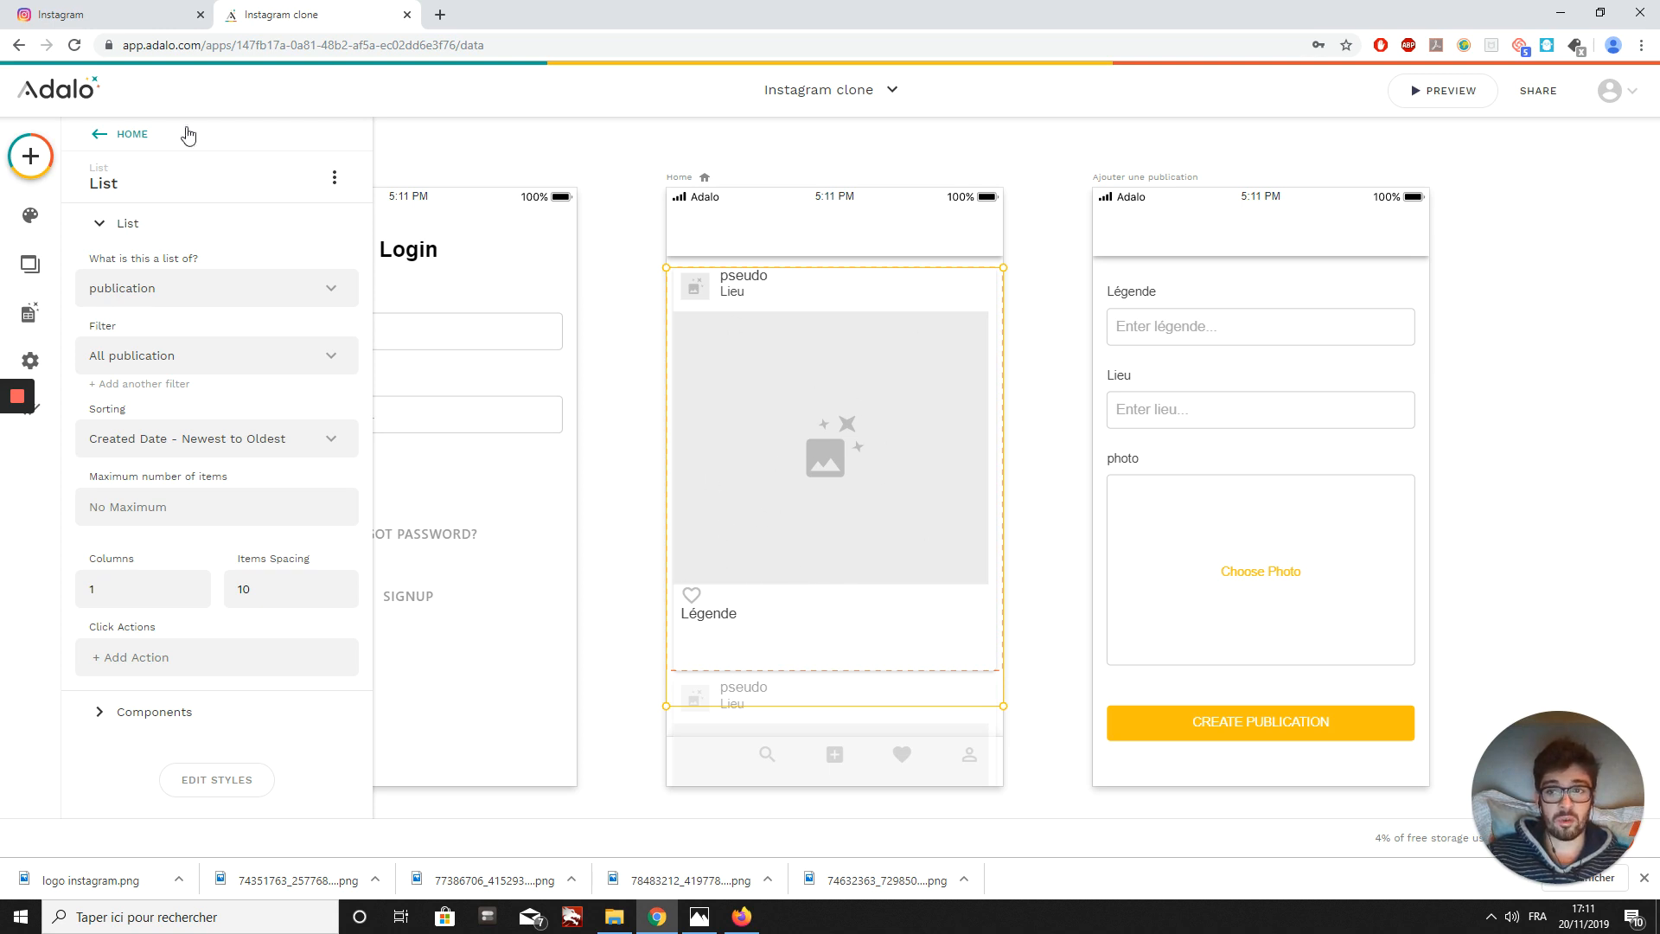
# - Preview the app and switch the heart on the first publication on and off to test the like toggle
pyautogui.click(692, 596)
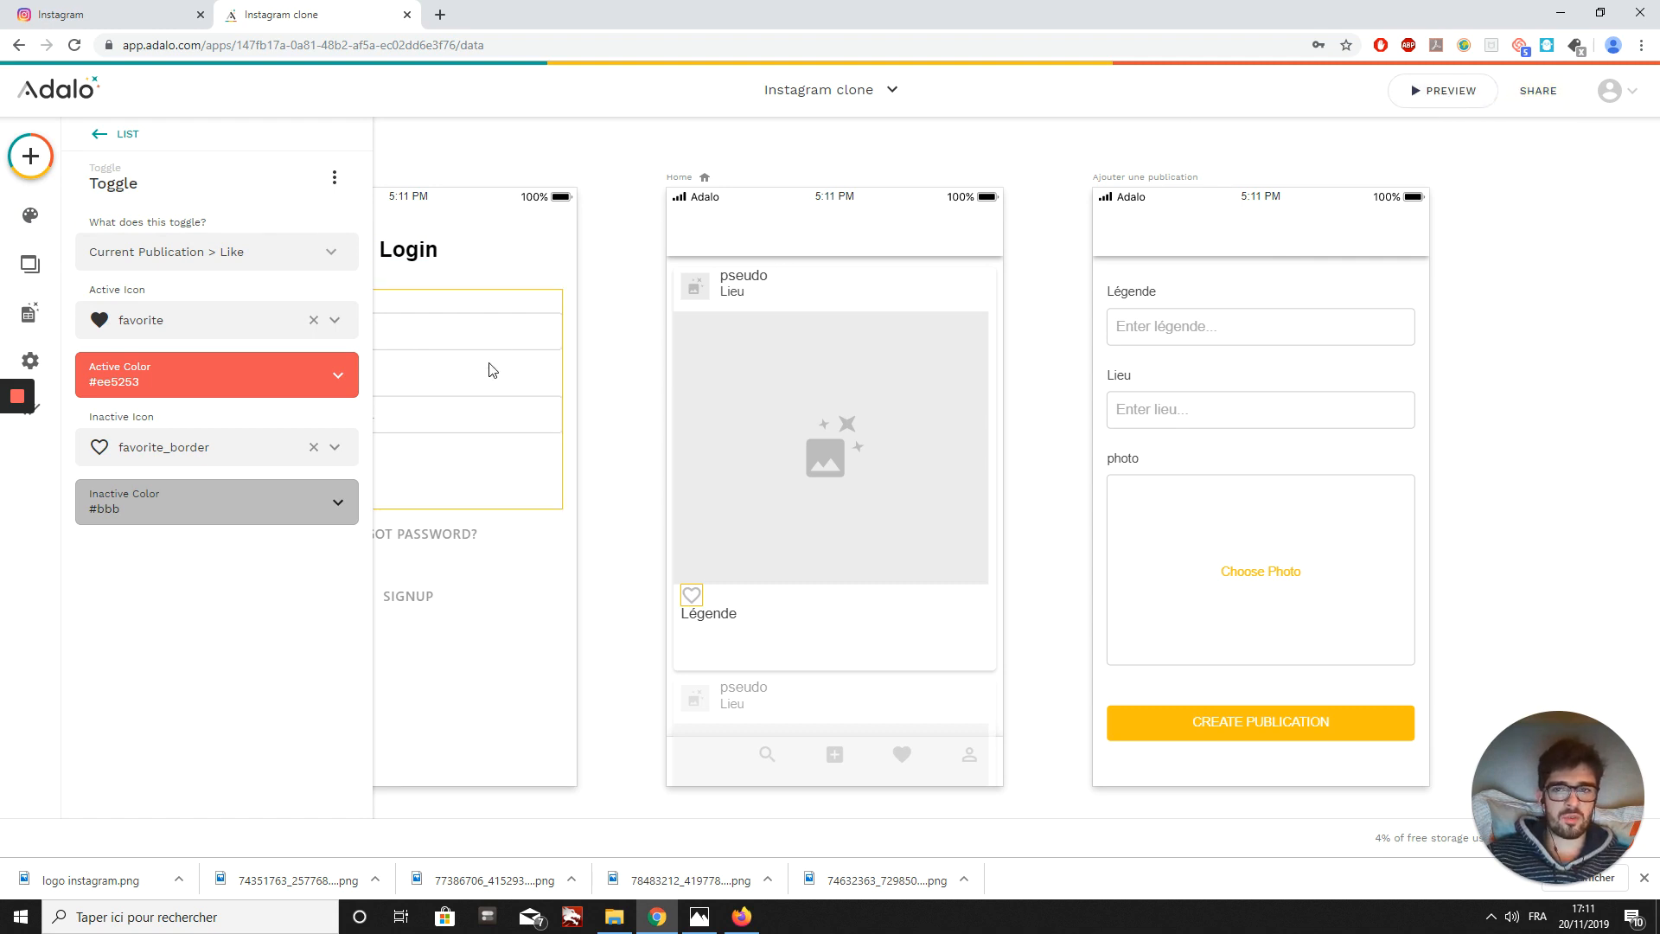
pyautogui.click(609, 331)
pyautogui.click(1432, 100)
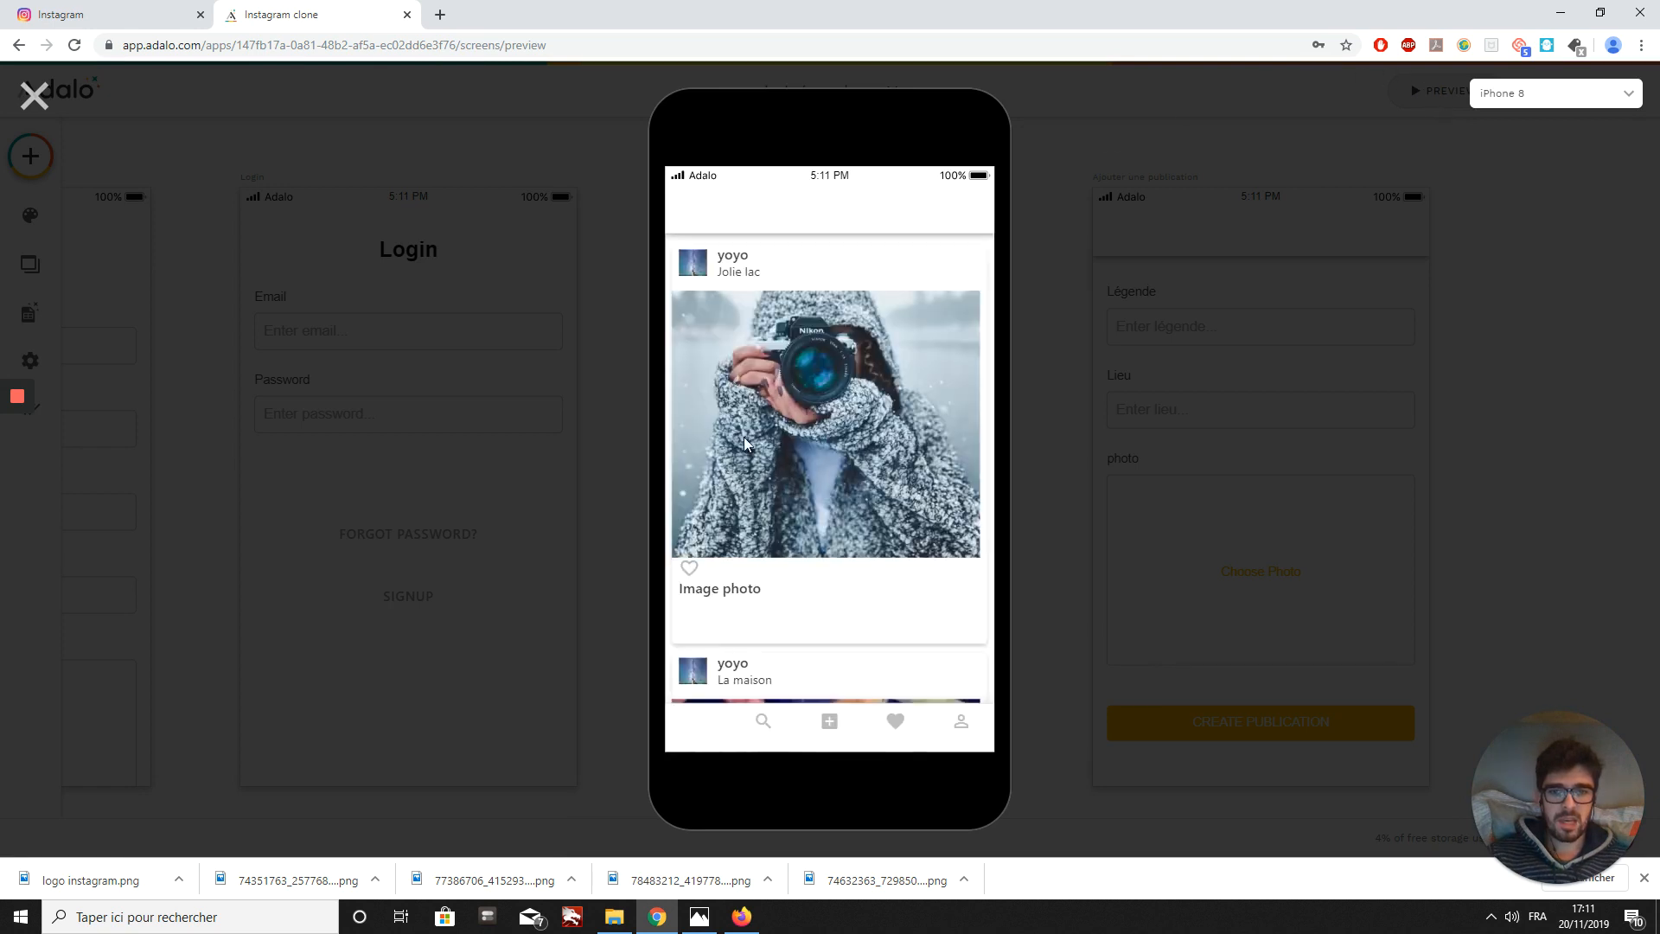
pyautogui.click(692, 573)
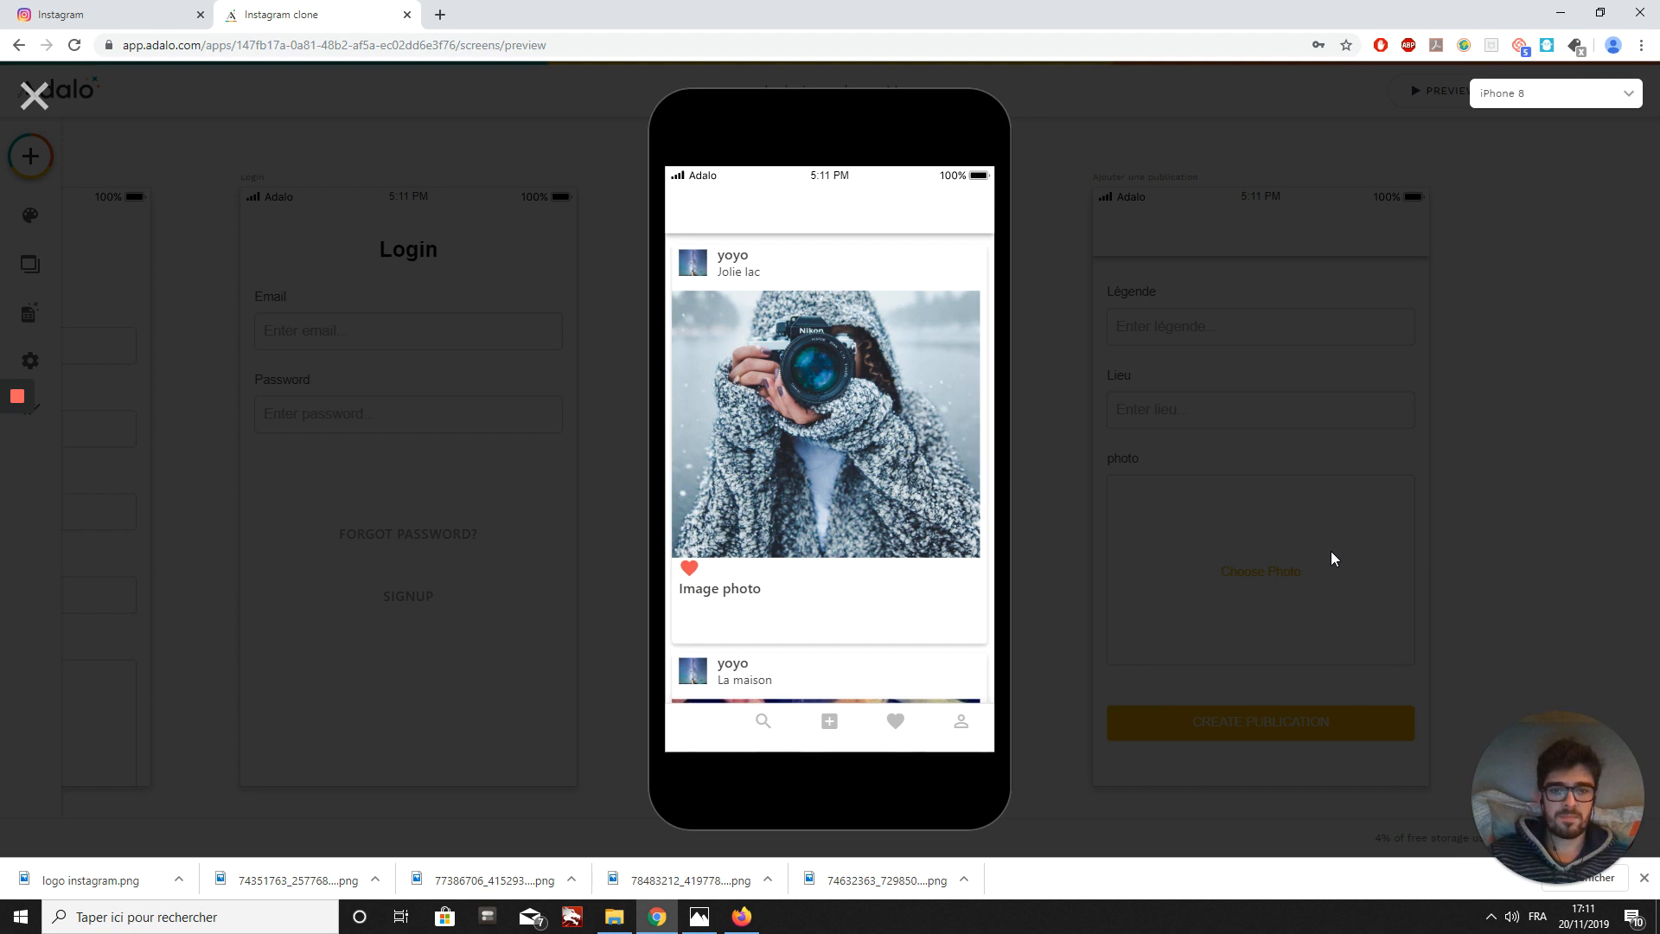
pyautogui.click(690, 568)
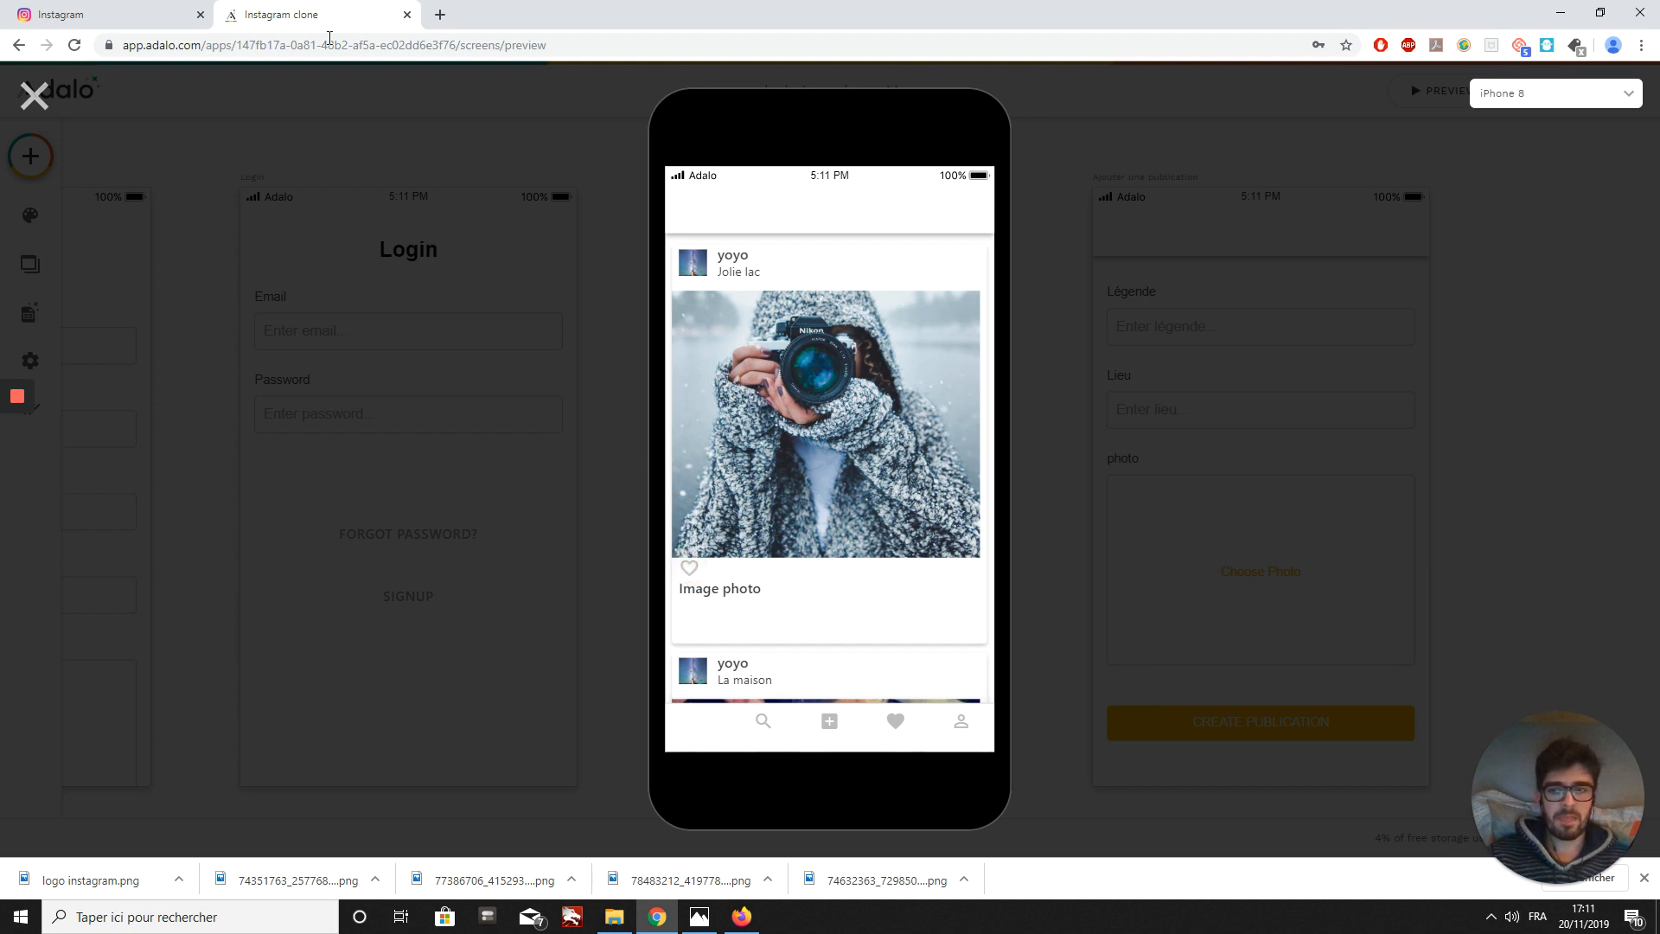
pyautogui.click(35, 96)
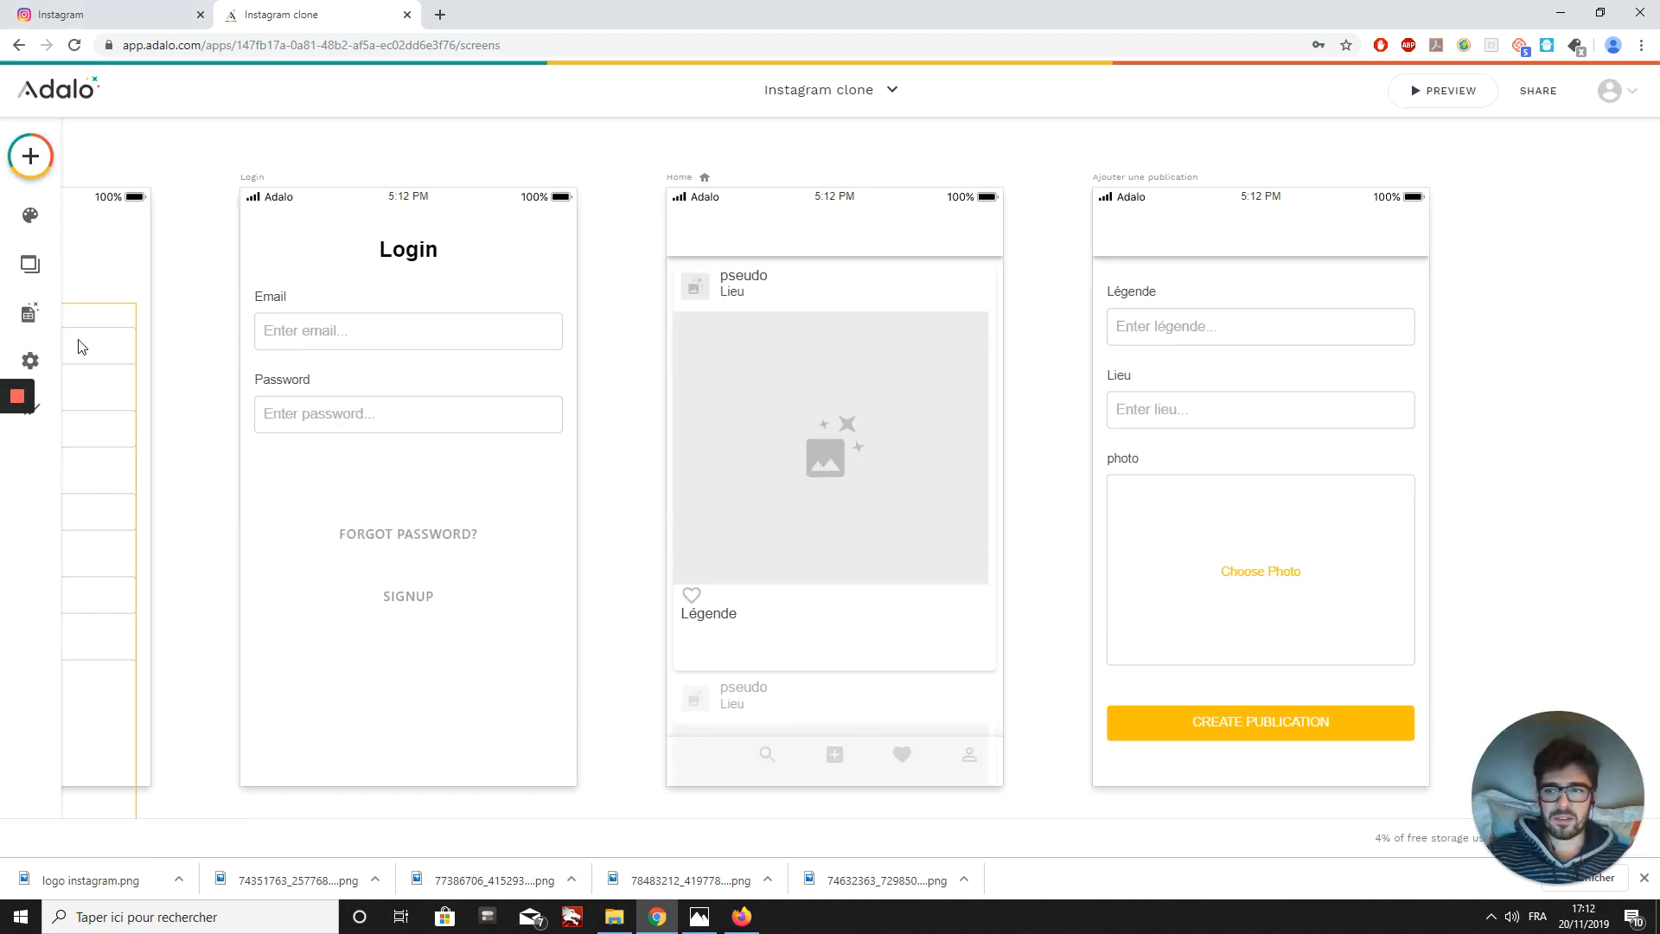
# - Add an Icon component to the Home screen's publication list, just beside the heart toggle
pyautogui.click(856, 692)
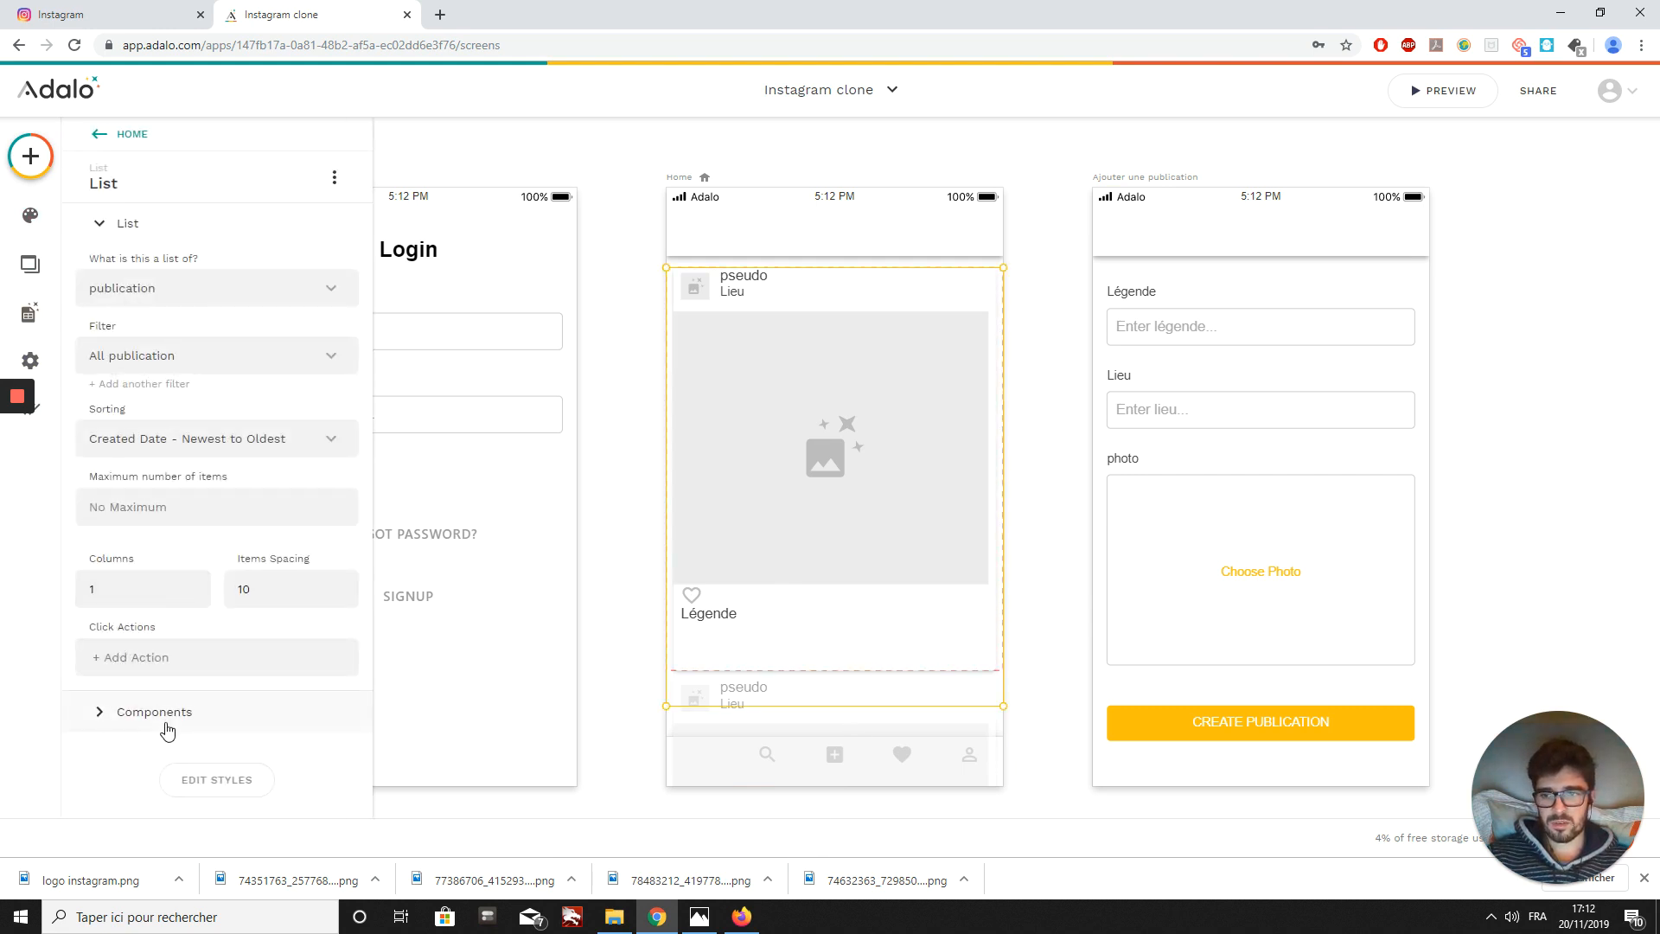
pyautogui.click(154, 711)
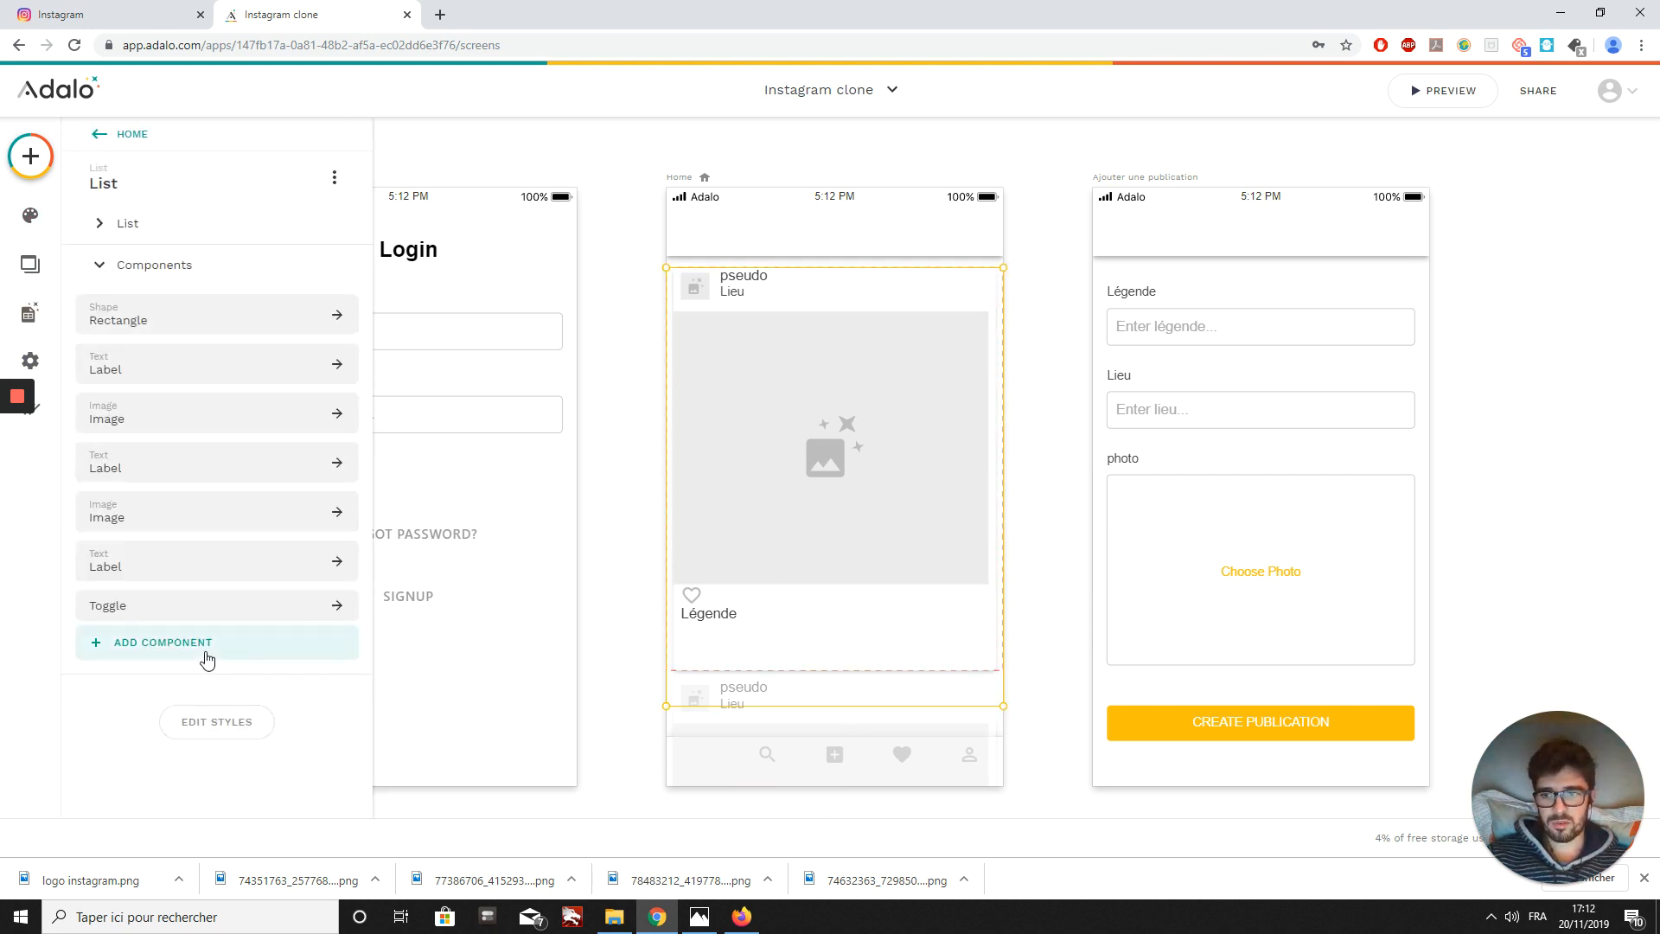
pyautogui.click(208, 657)
pyautogui.scroll(-2, 219, 657)
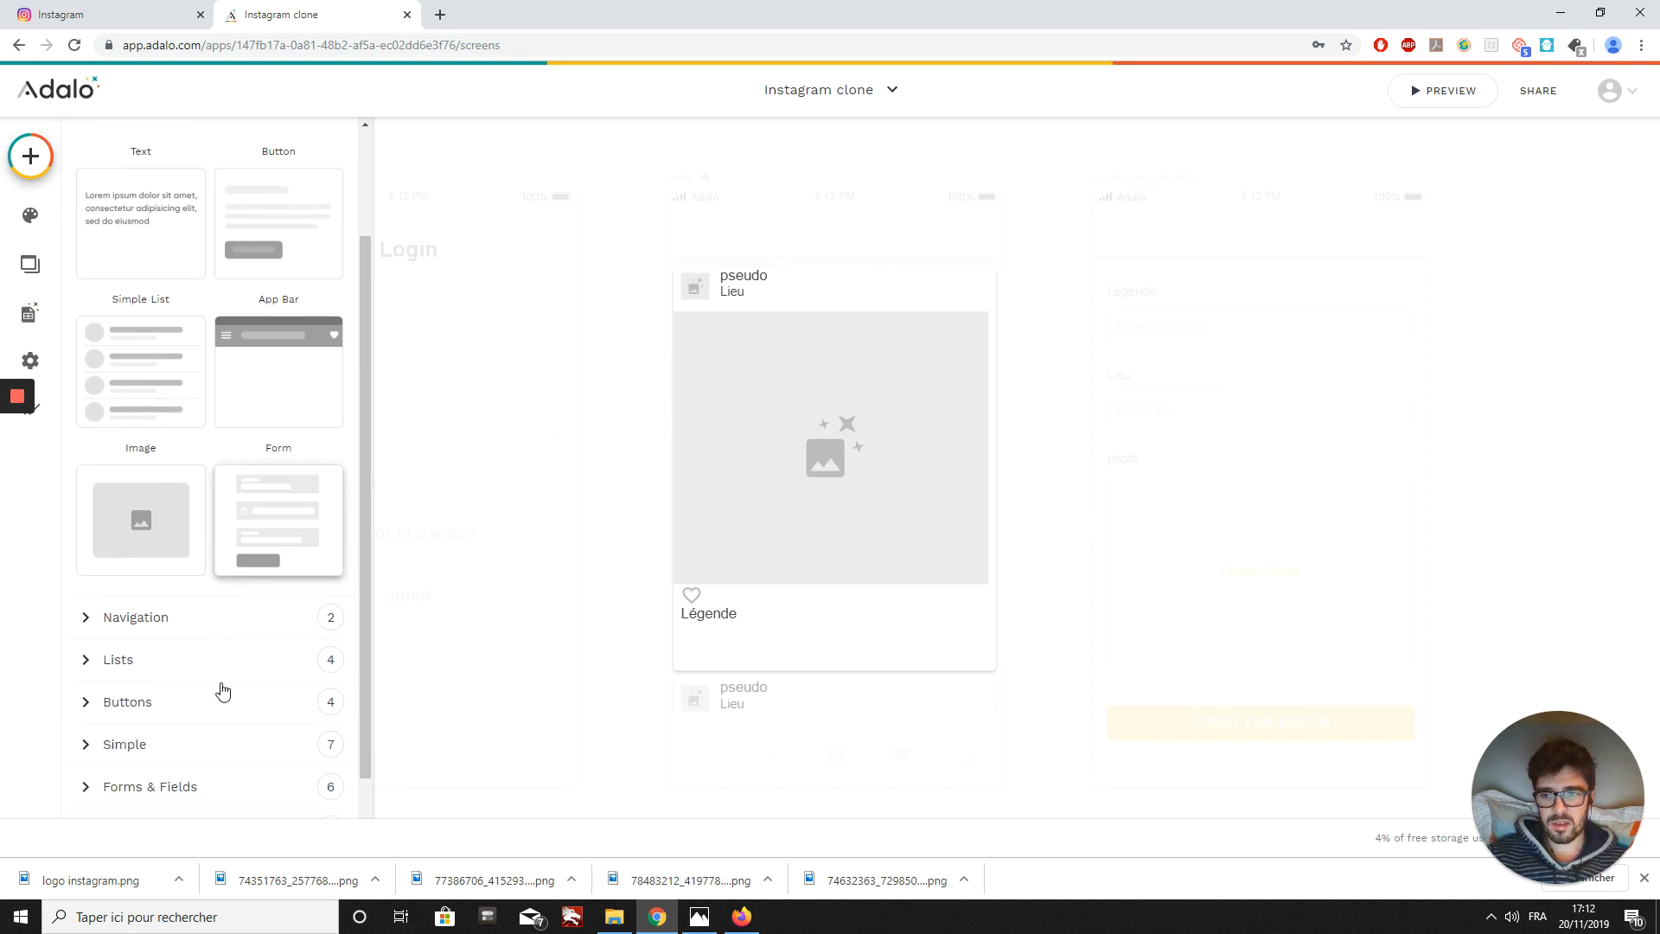
pyautogui.click(128, 703)
pyautogui.scroll(-3, 178, 664)
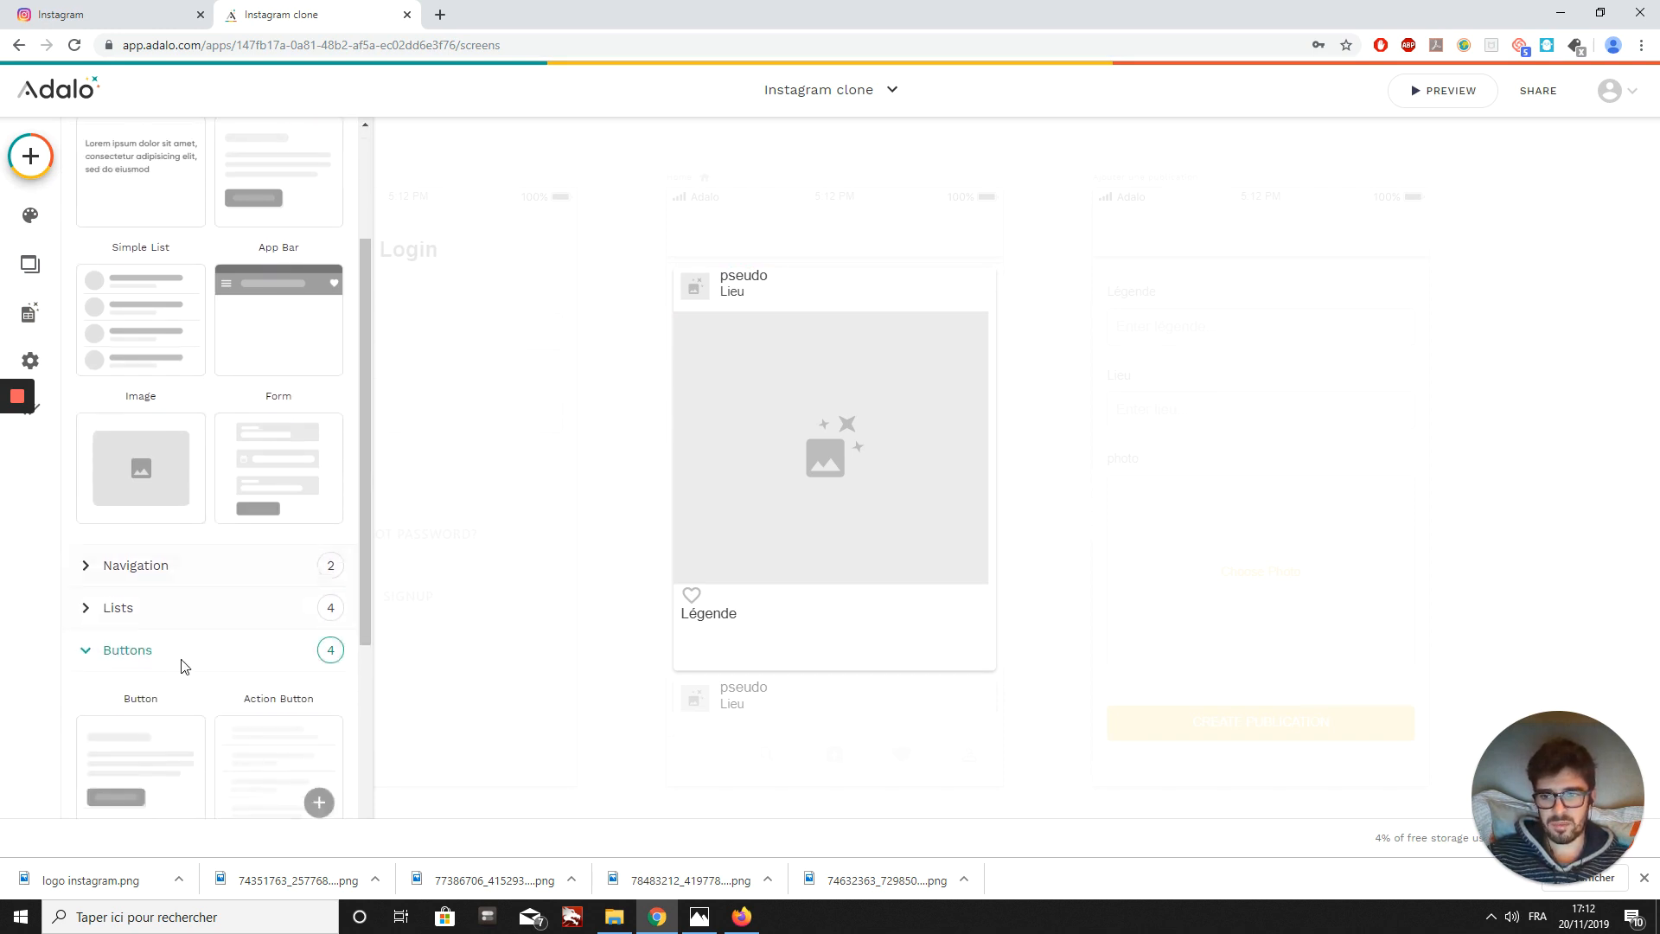
pyautogui.moveTo(163, 756); pyautogui.dragTo(729, 597)
# - Change the new icon beside the heart to insert_comment, searching the icons for "com"
pyautogui.click(154, 269)
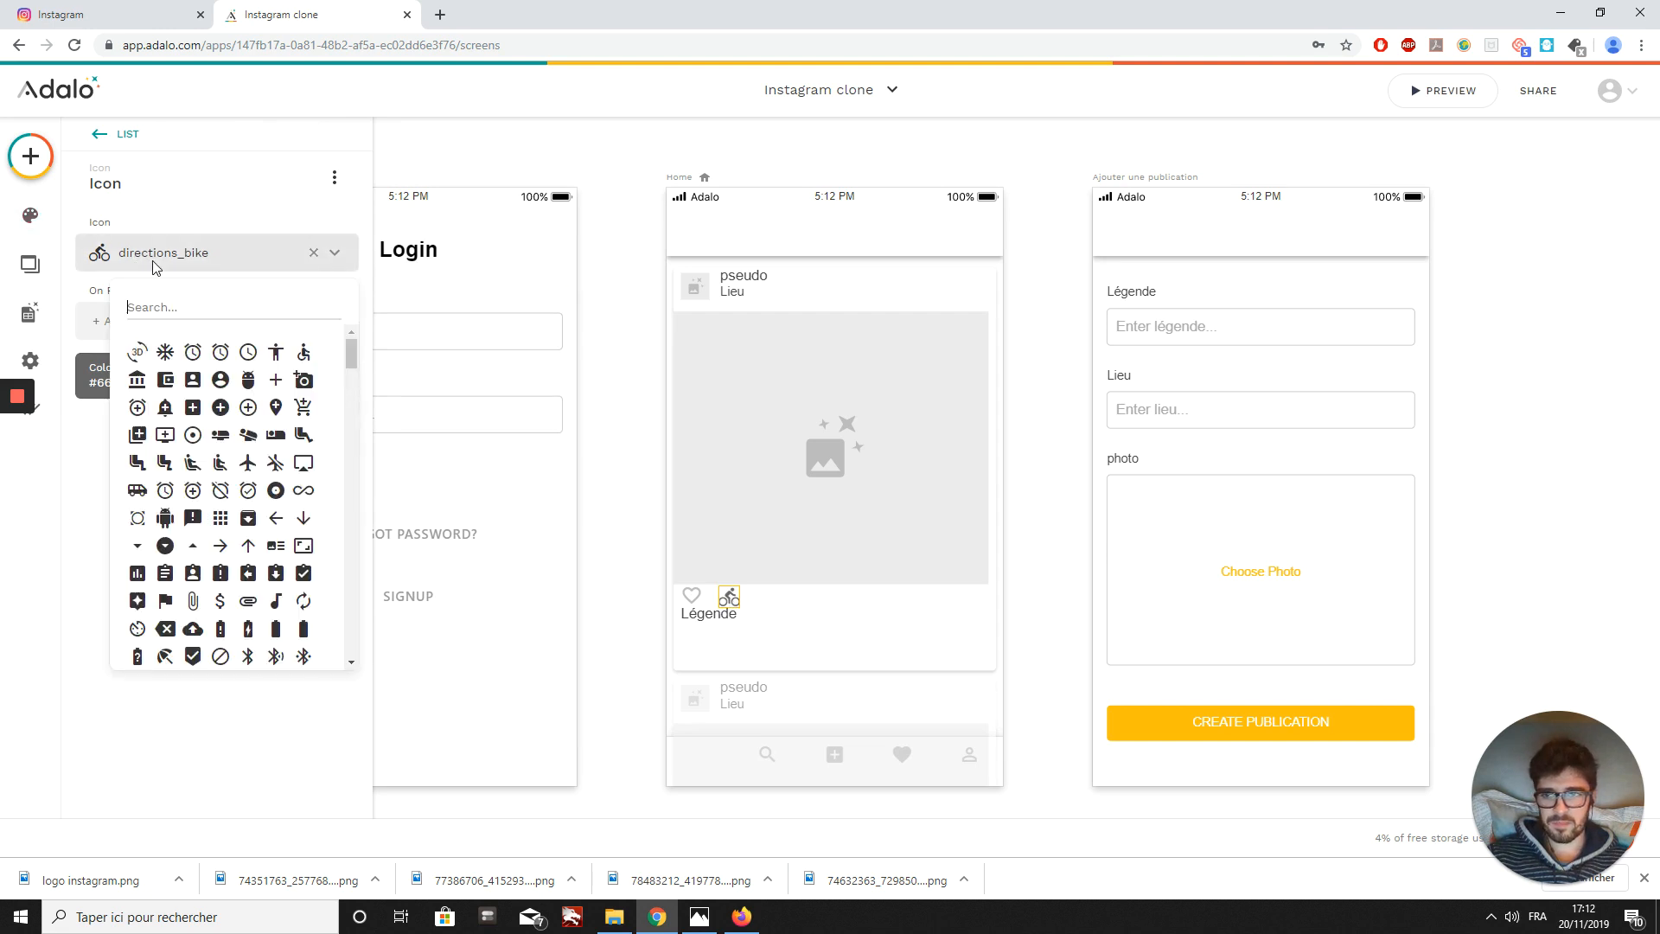
pyautogui.write('com')
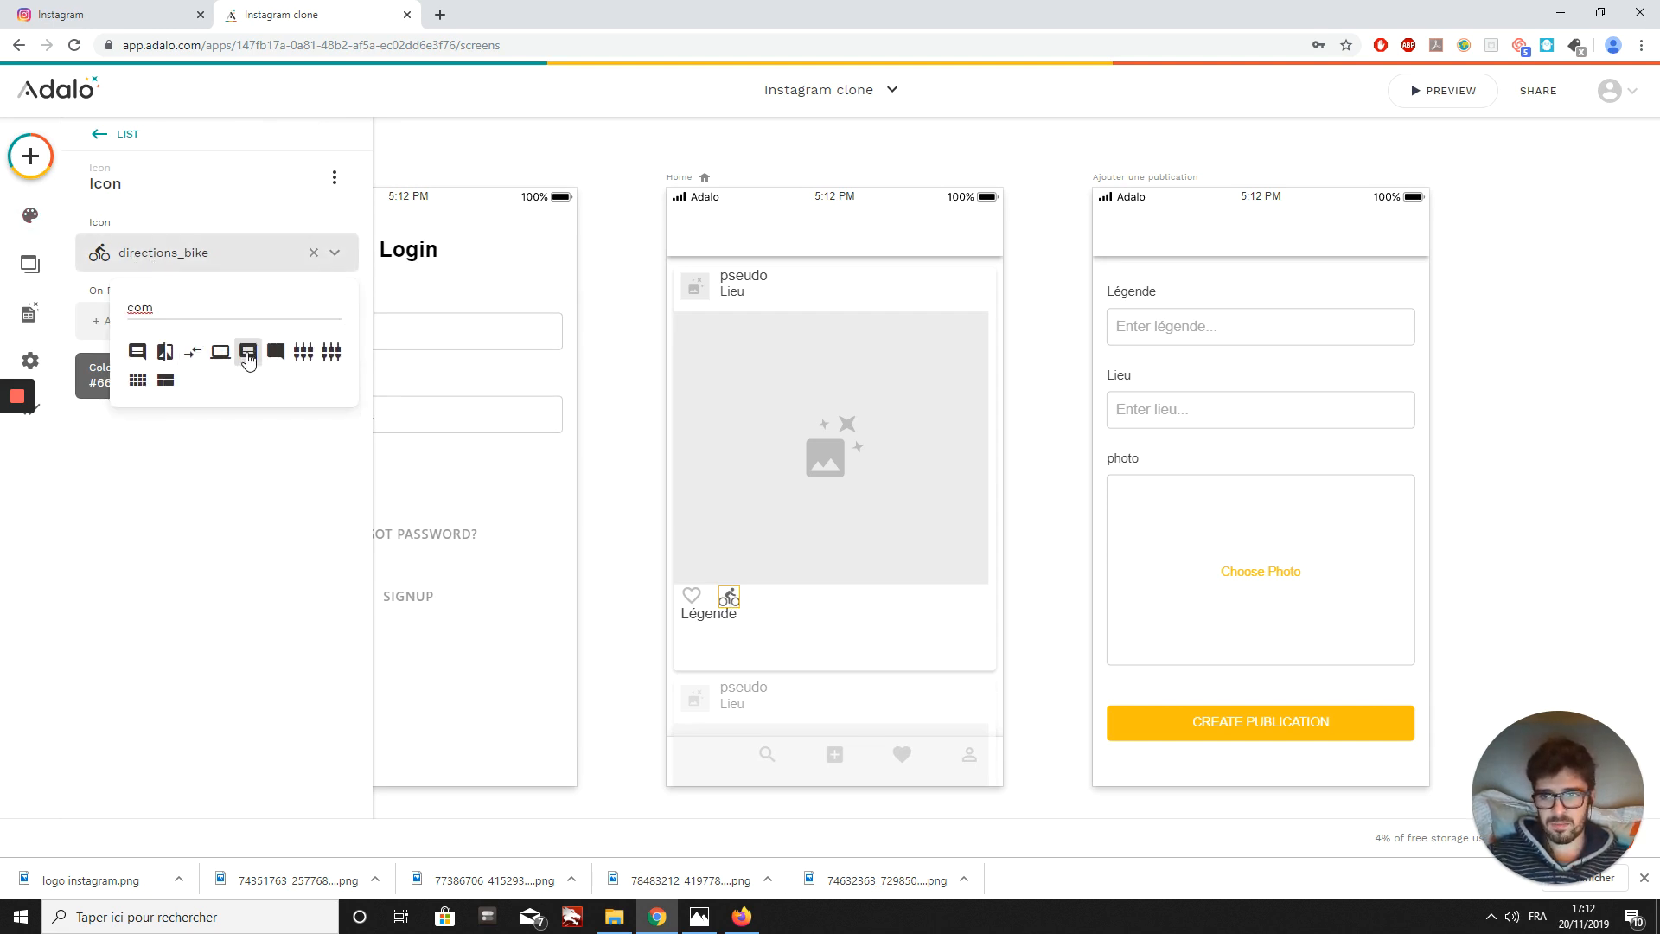
pyautogui.click(248, 352)
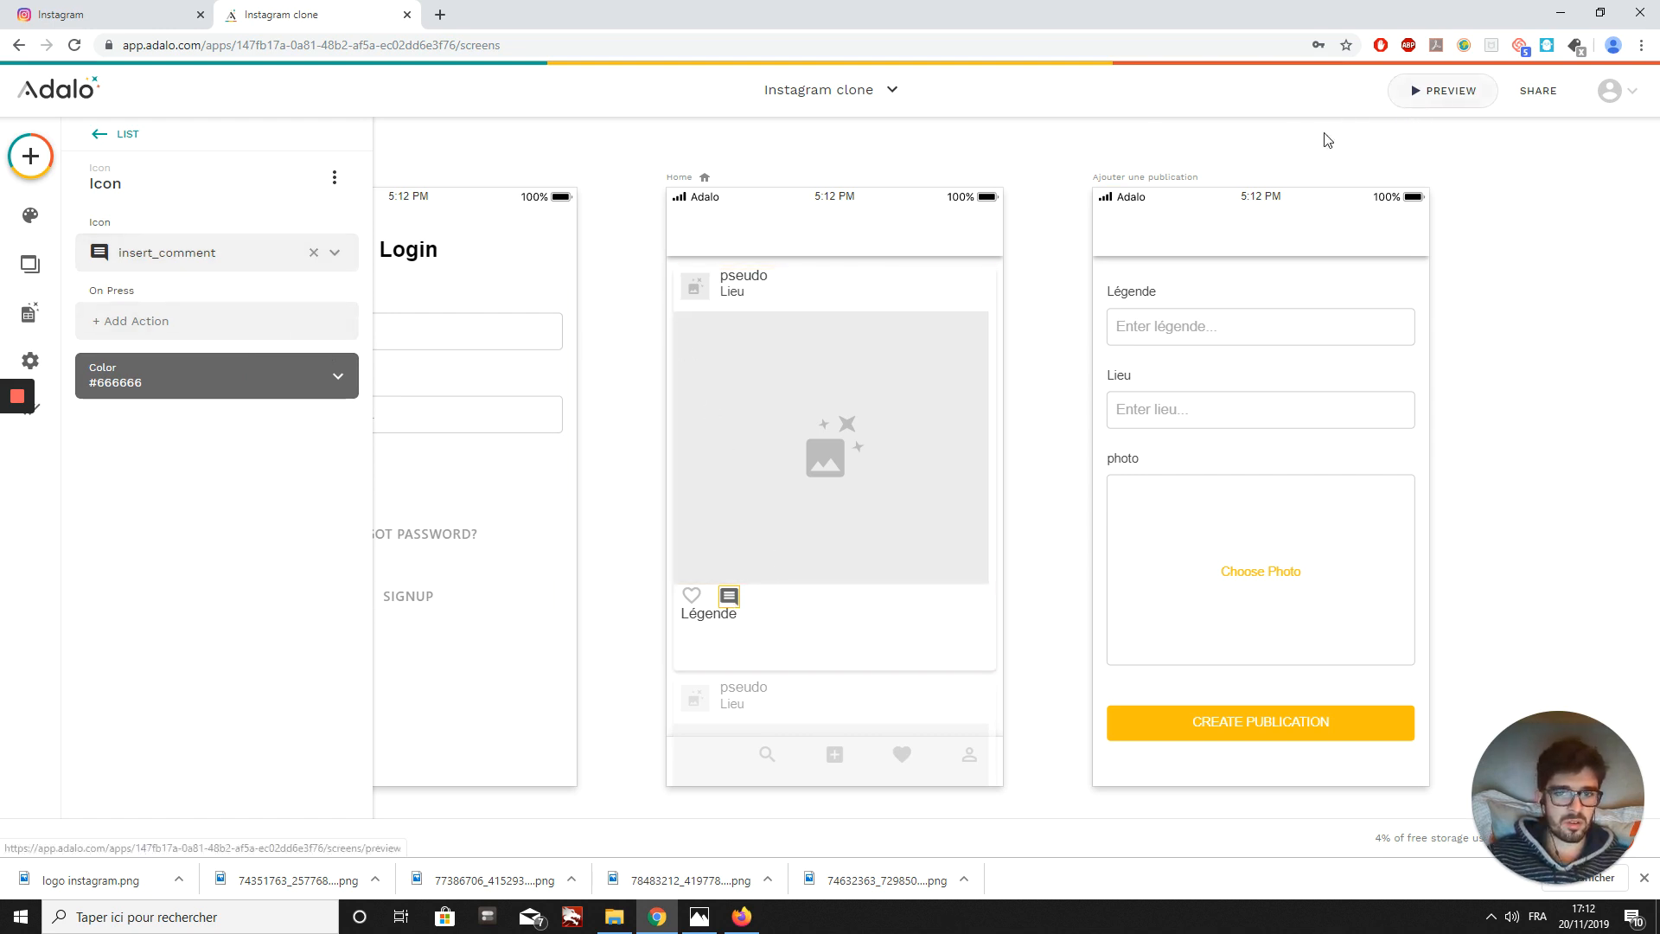
# - Add a second Icon component to the publication list, to the right of the comment icon
pyautogui.click(781, 699)
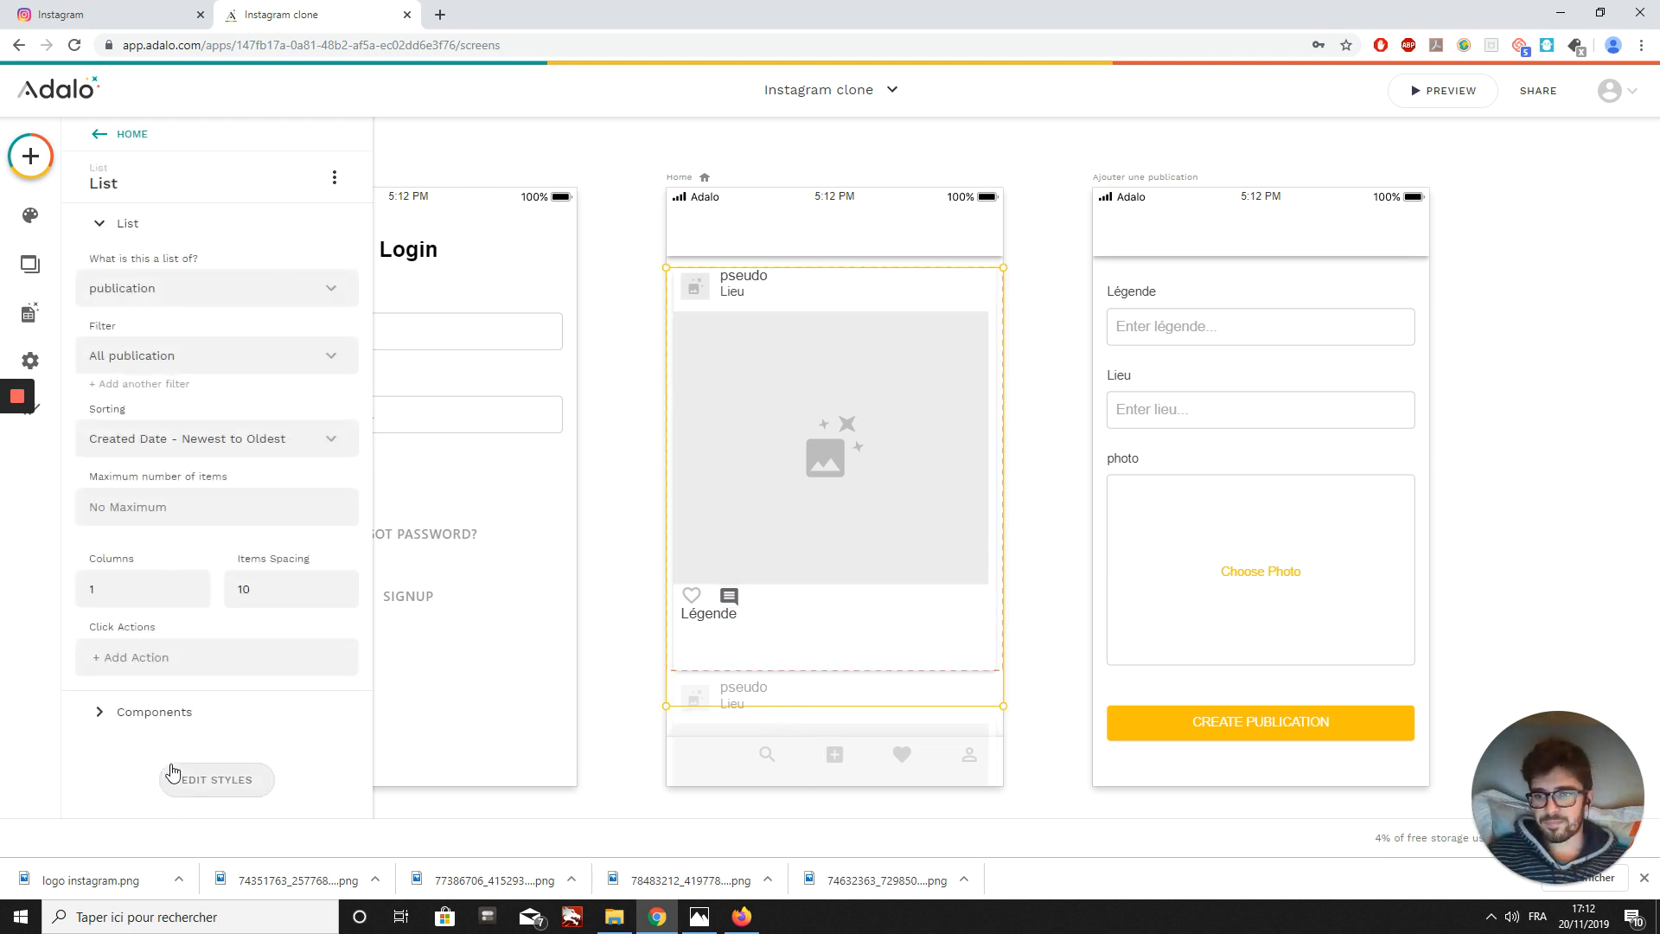
pyautogui.click(166, 713)
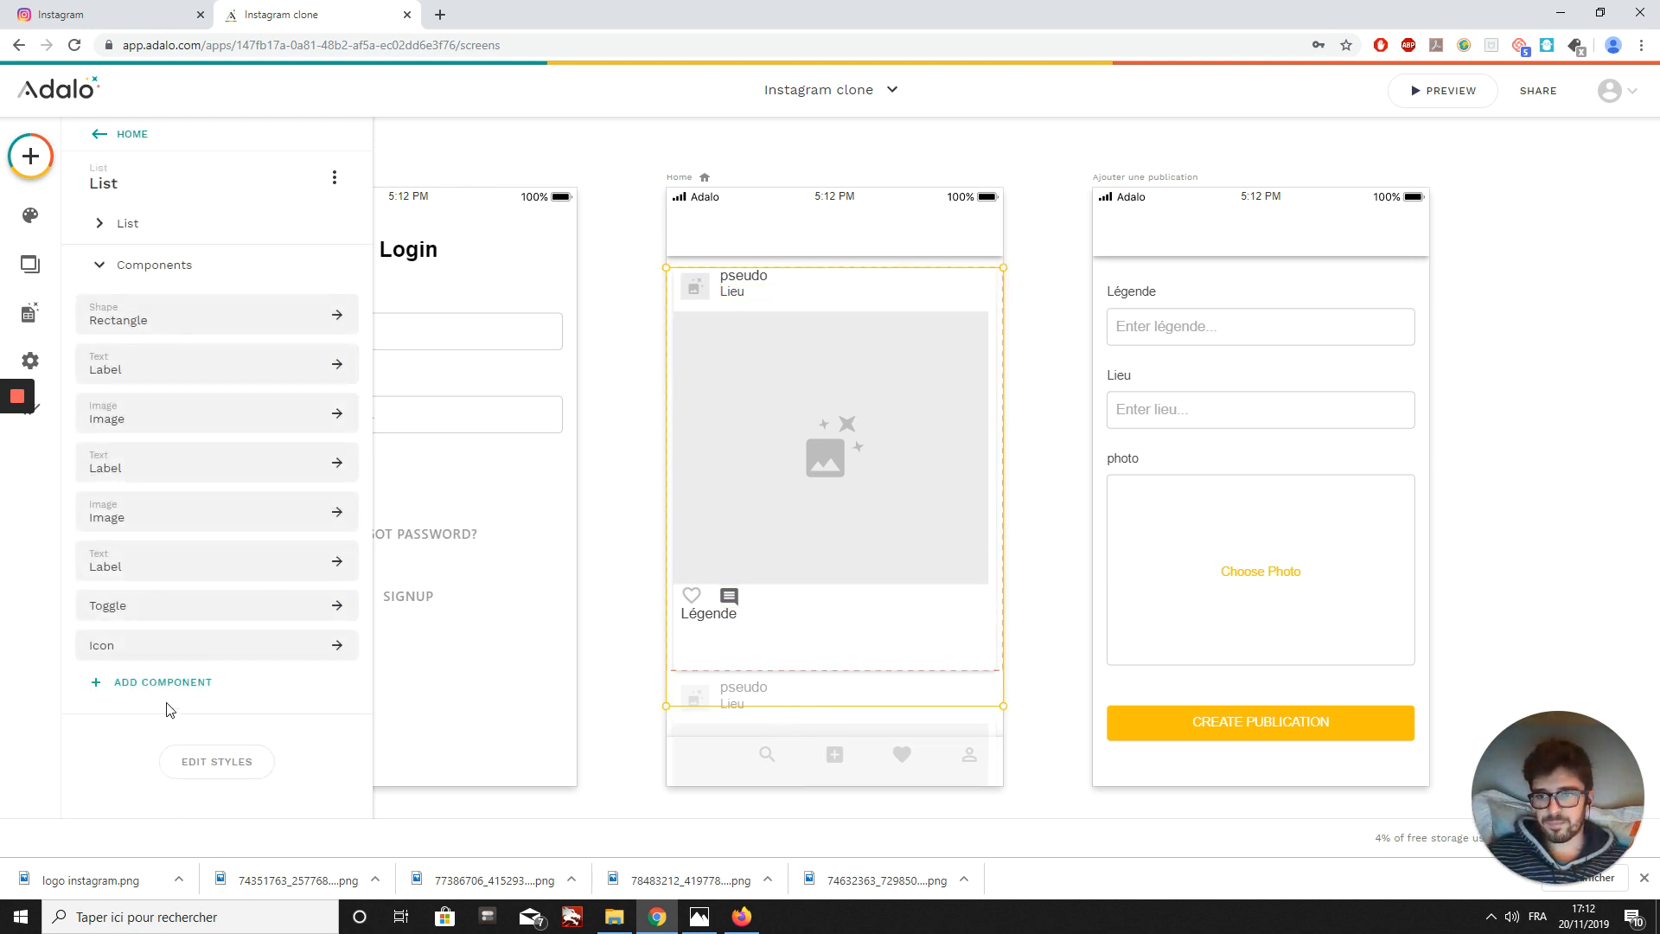
pyautogui.click(166, 697)
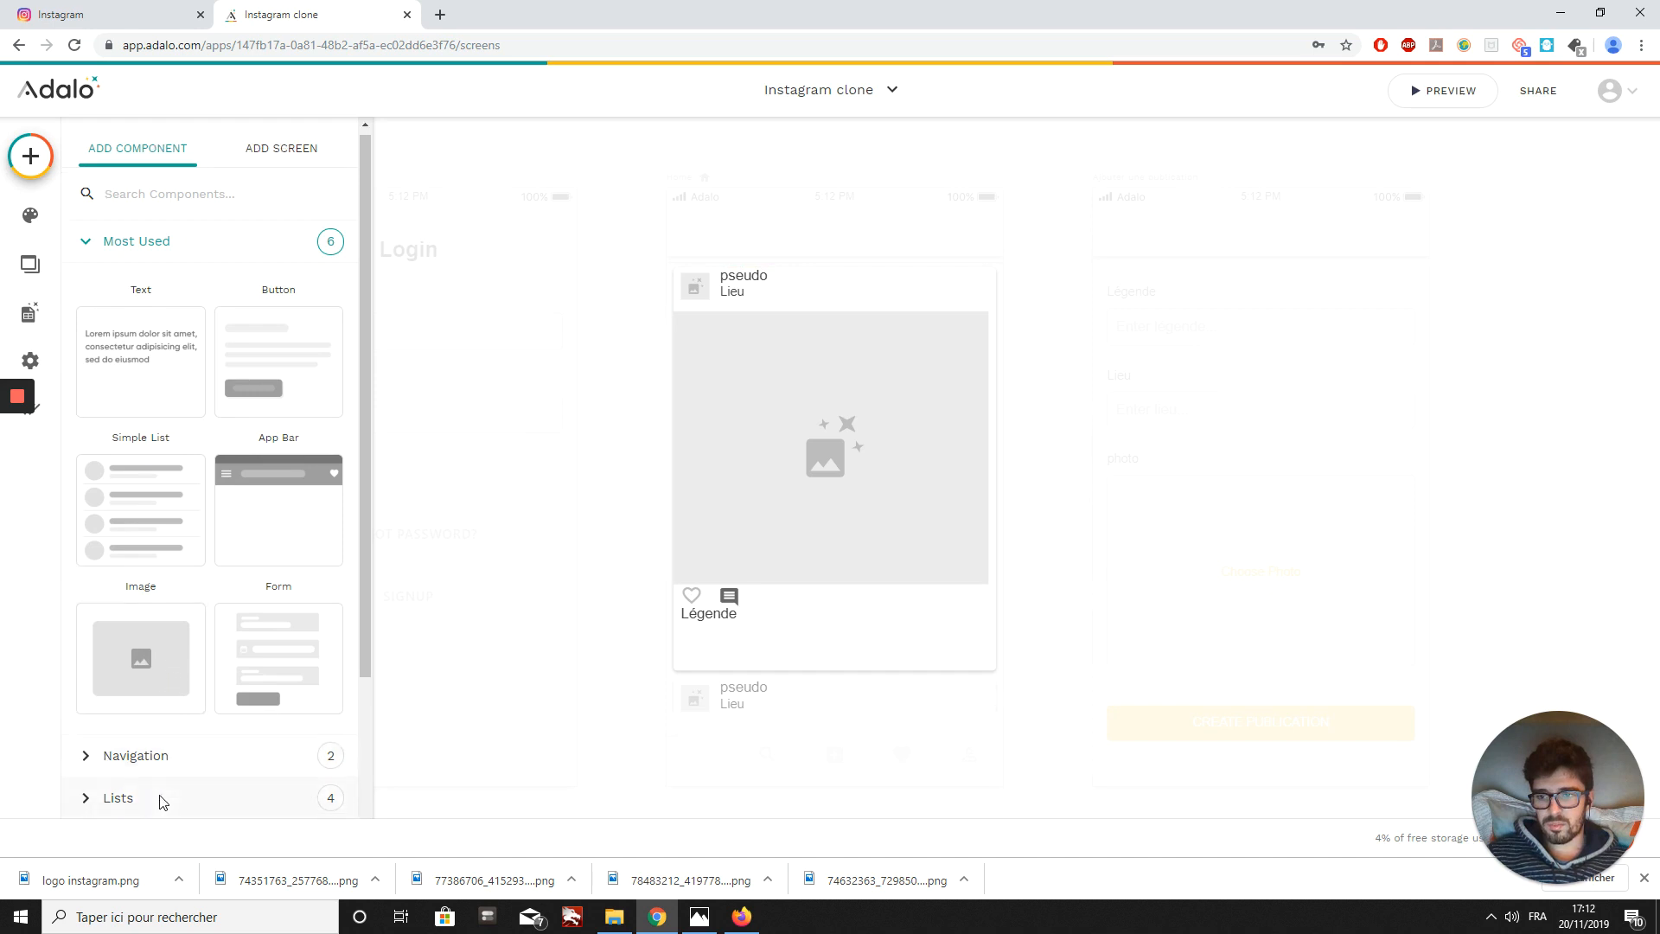
pyautogui.scroll(-2, 161, 801)
pyautogui.click(130, 684)
pyautogui.scroll(-2, 211, 727)
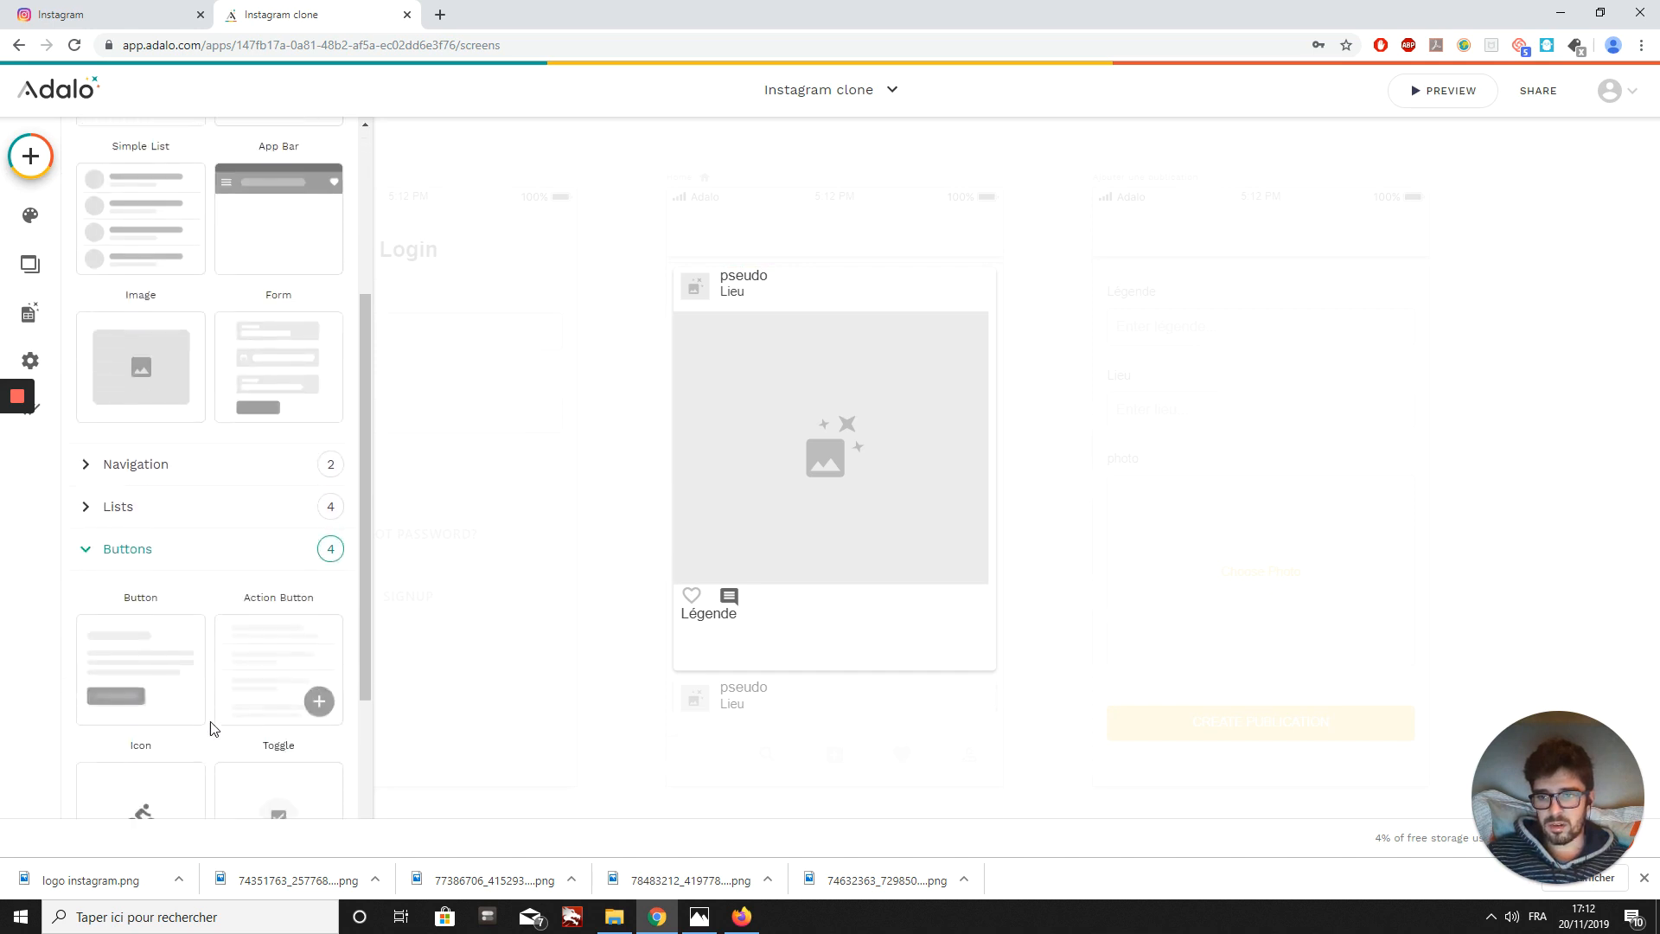
pyautogui.moveTo(148, 772); pyautogui.dragTo(782, 596)
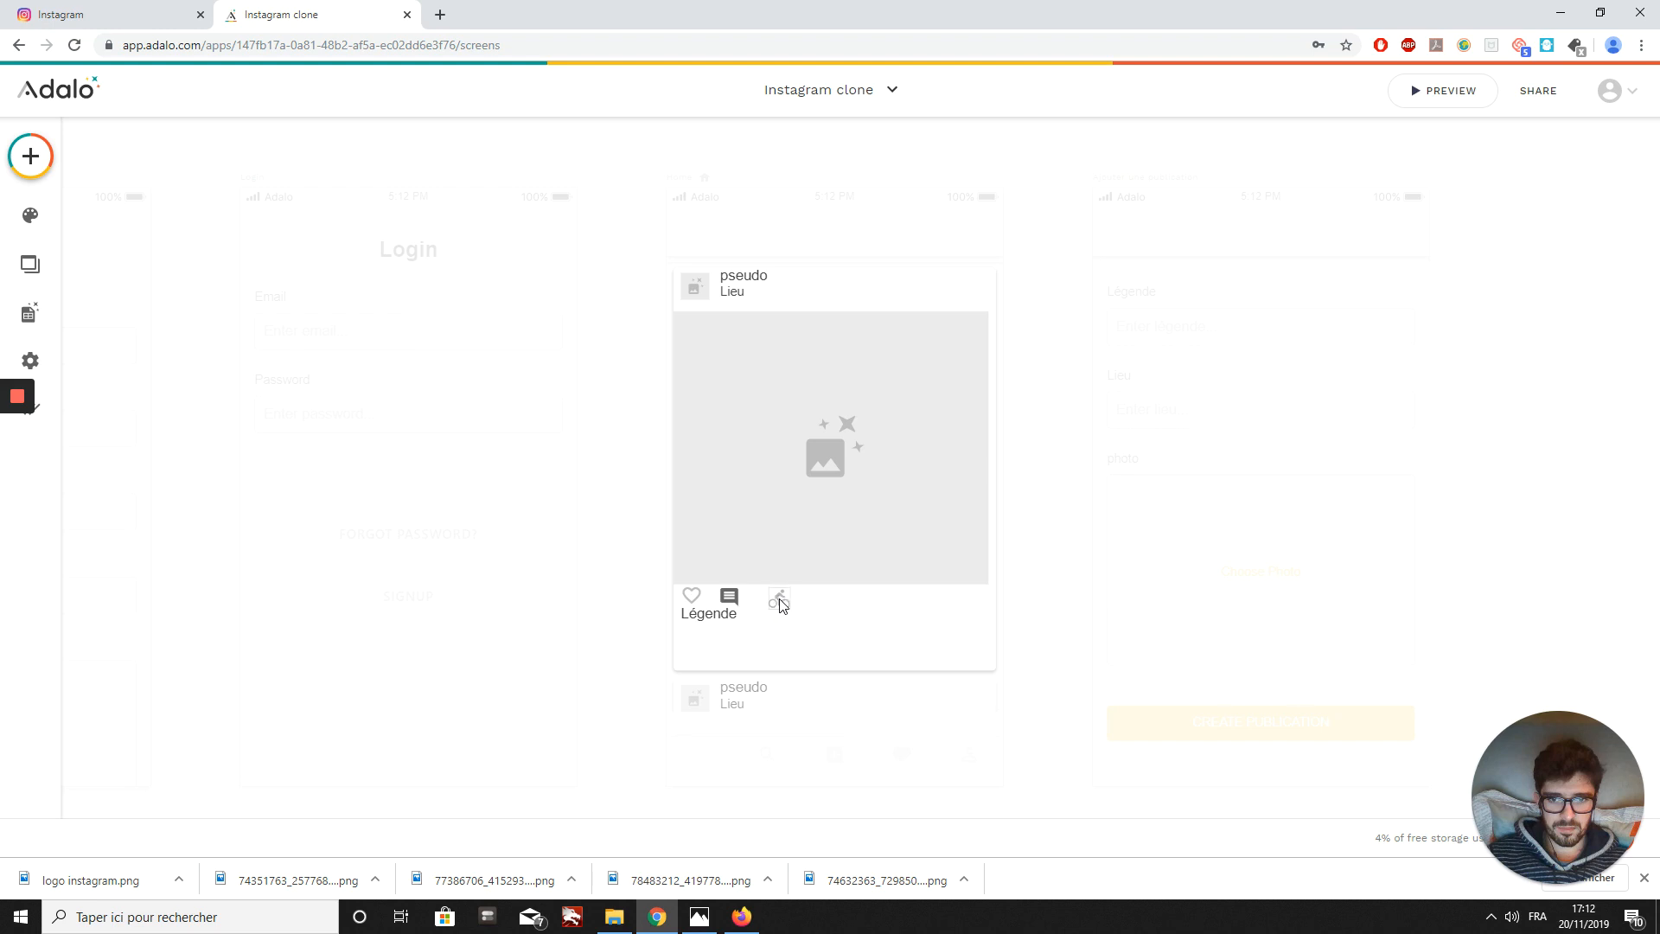
pyautogui.moveTo(776, 605); pyautogui.dragTo(774, 603)
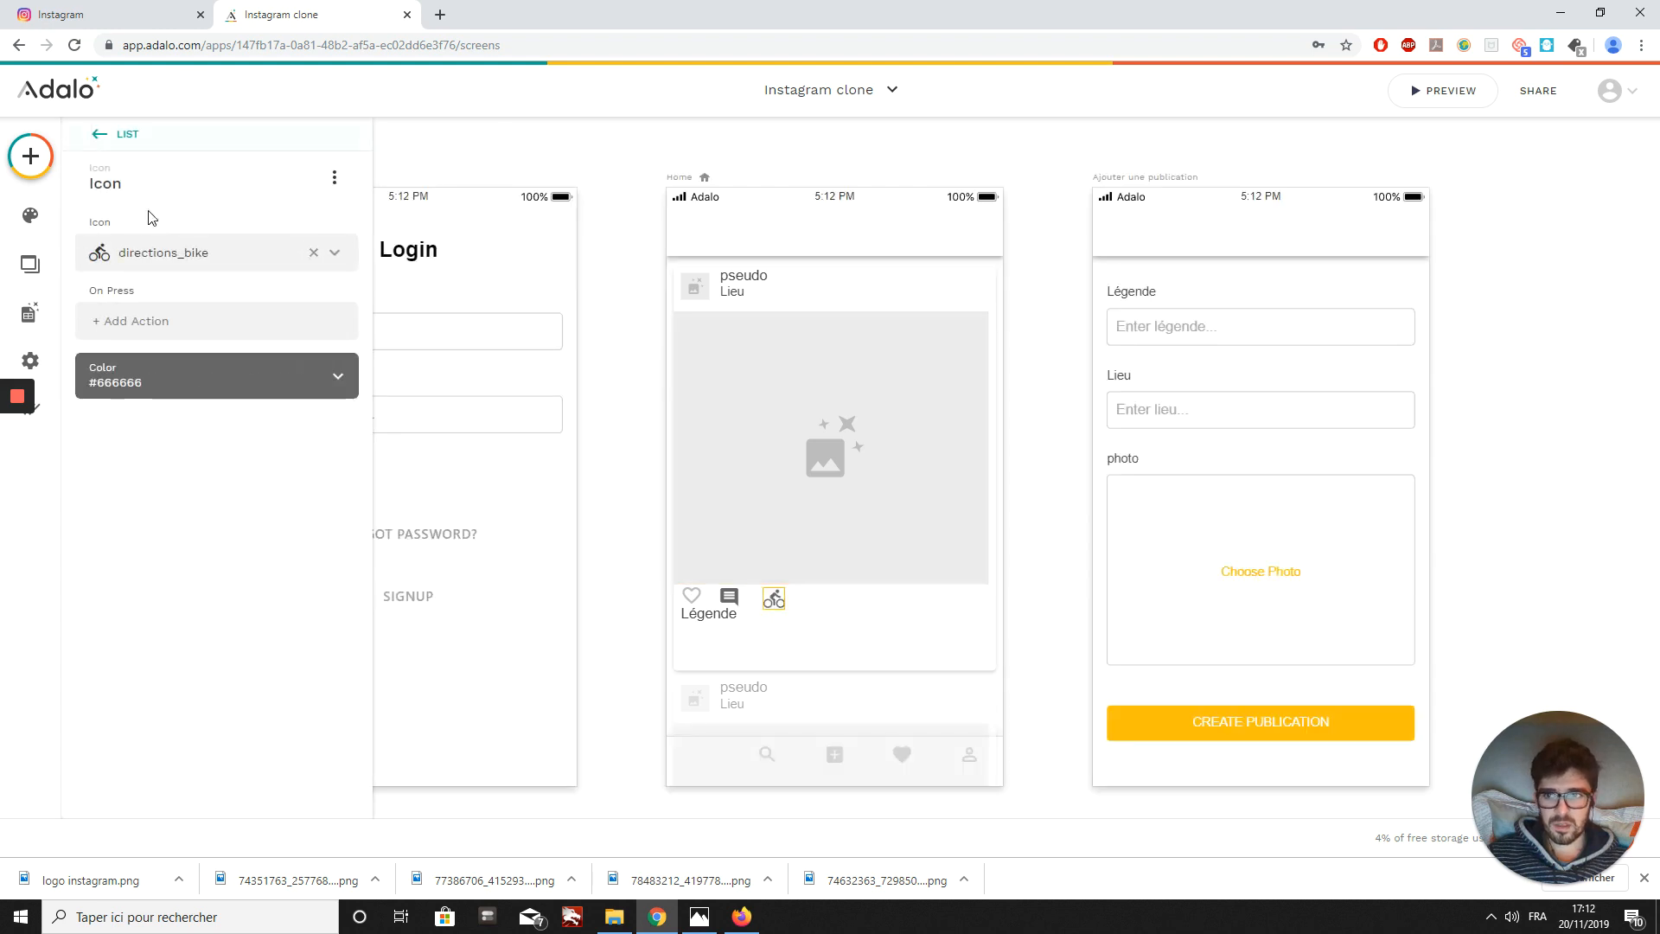
# - Check the Instagram home reference image in Photos, and back in Adalo change the second icon to send
pyautogui.click(206, 260)
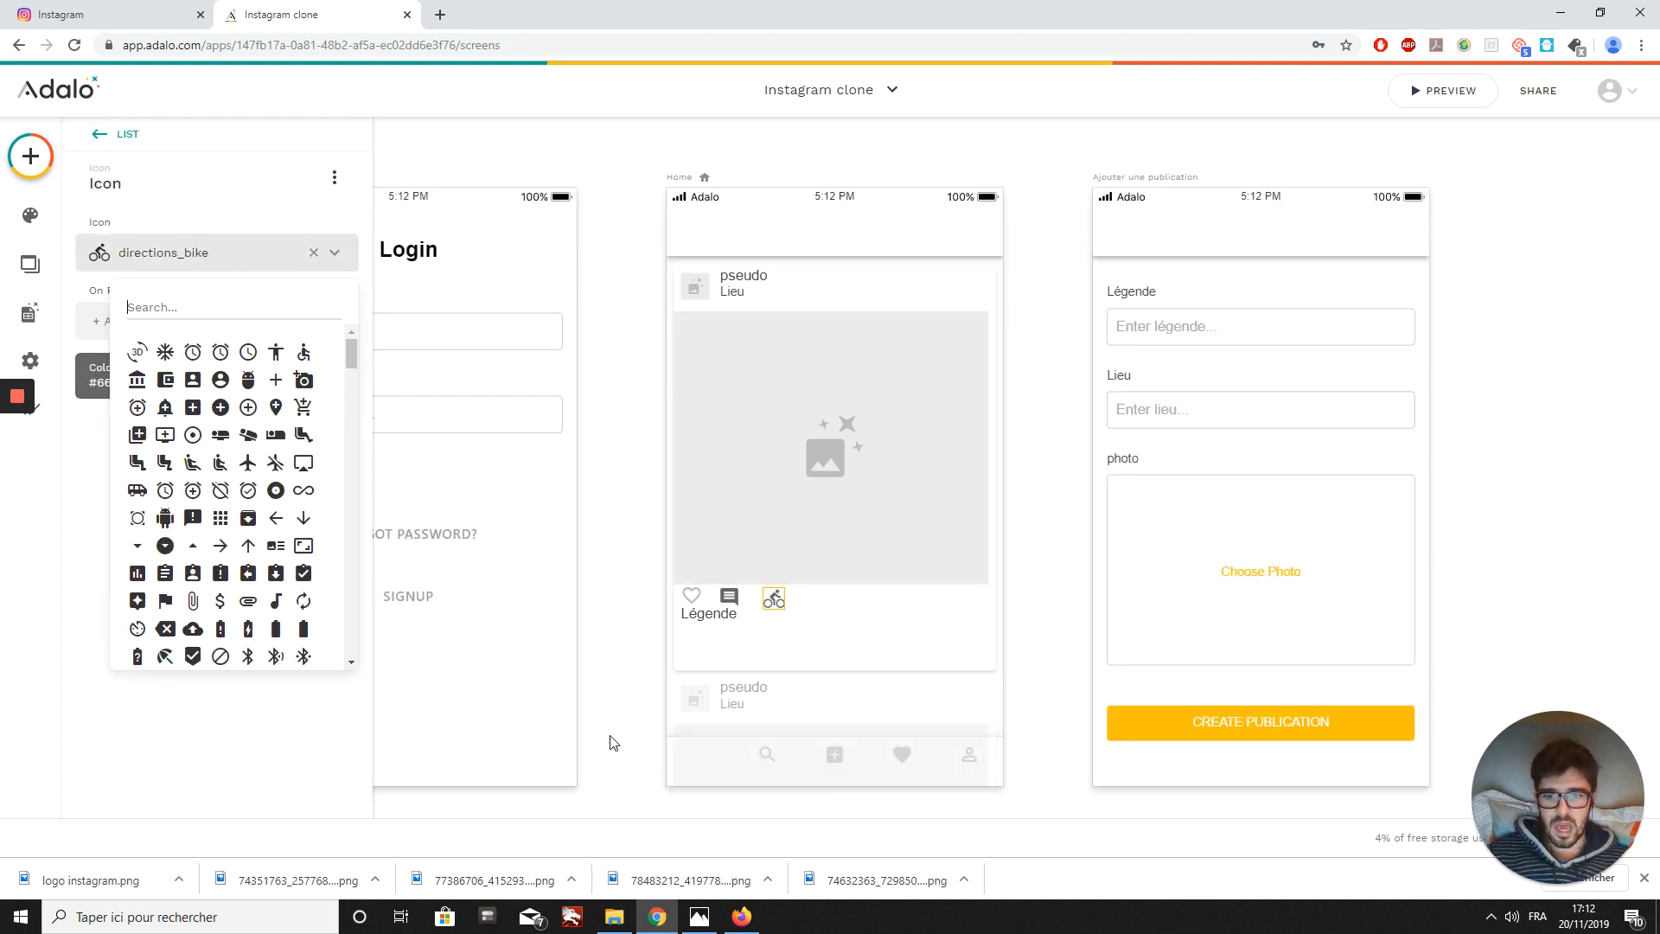
pyautogui.click(699, 916)
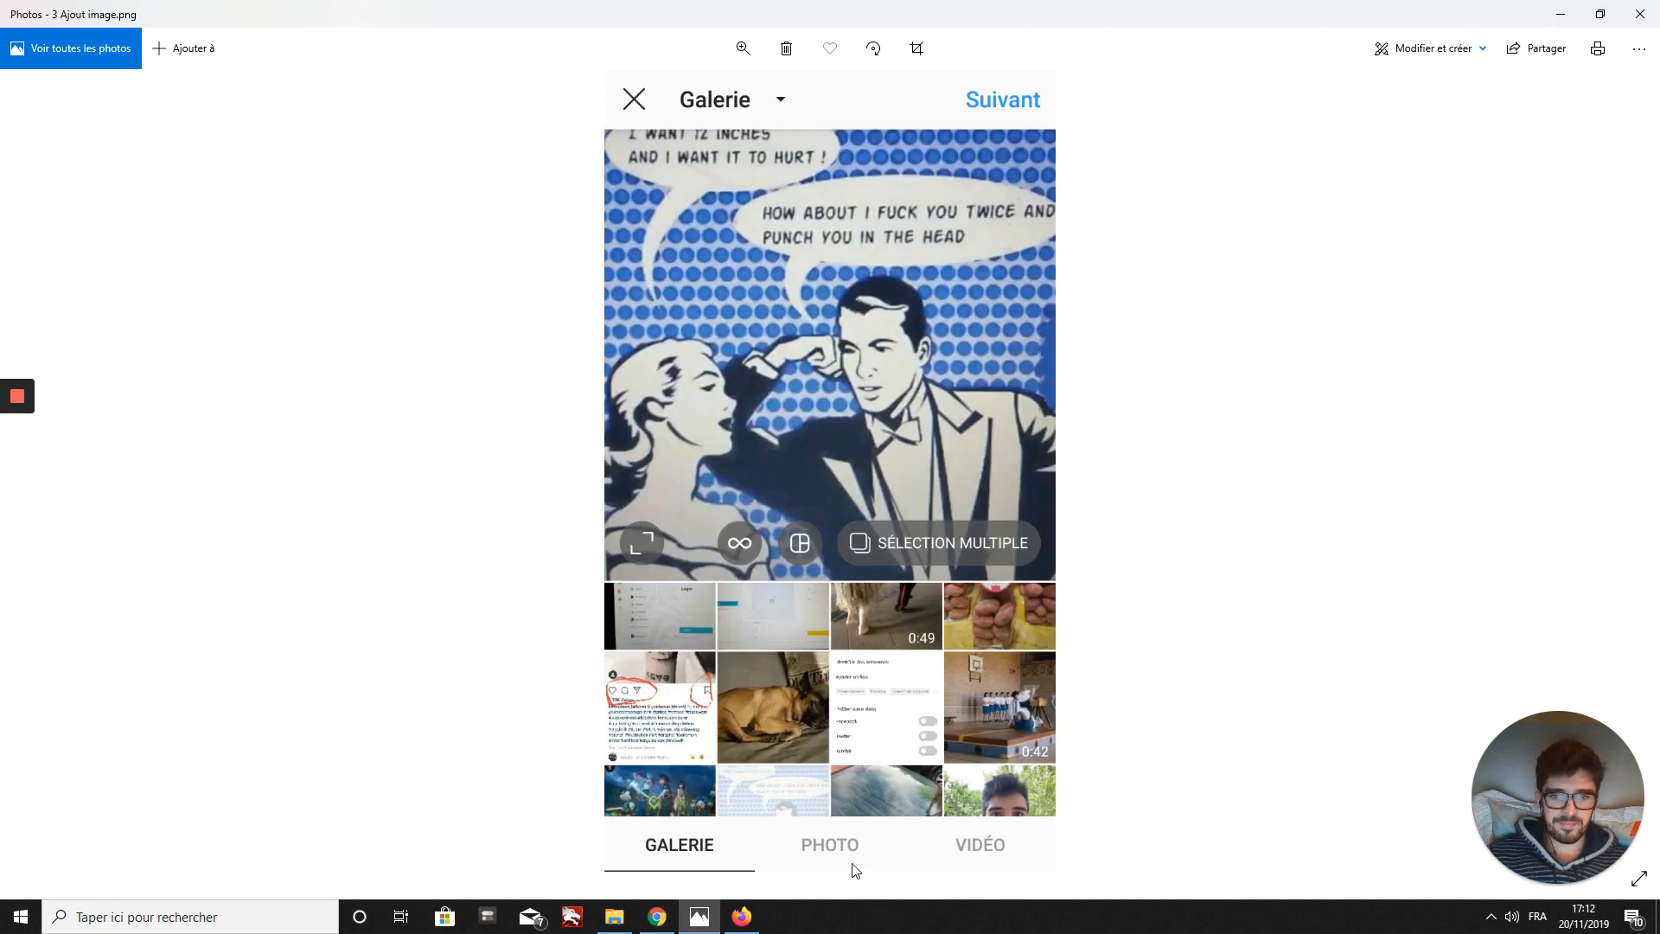
pyautogui.press('Left')
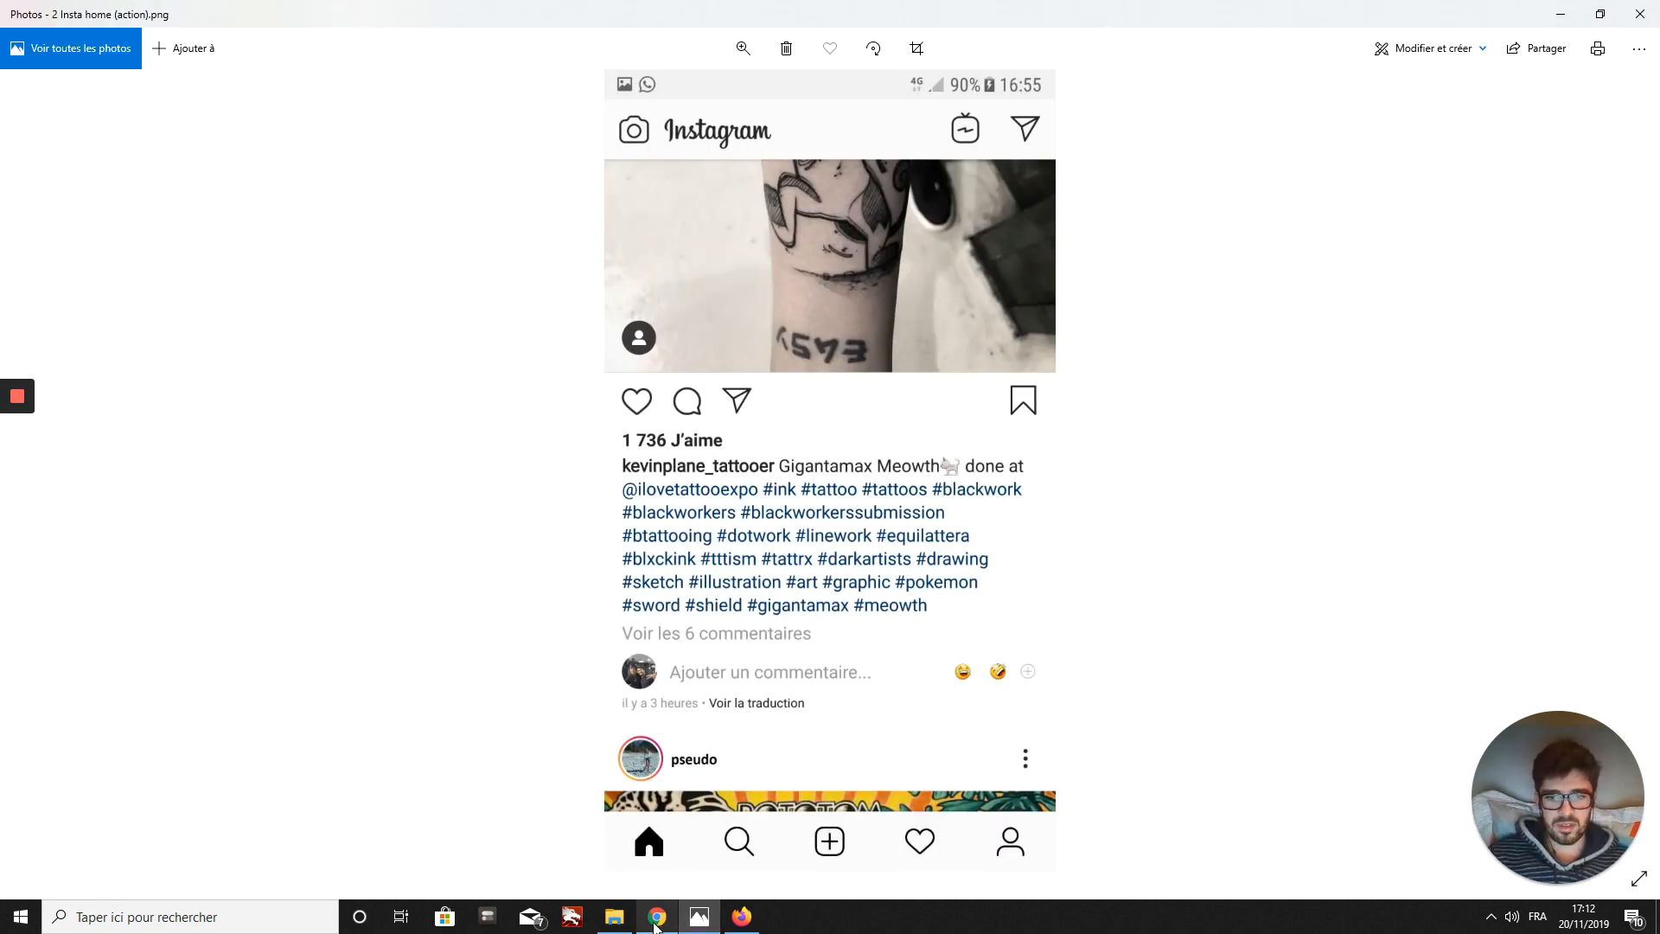
pyautogui.moveTo(654, 923)
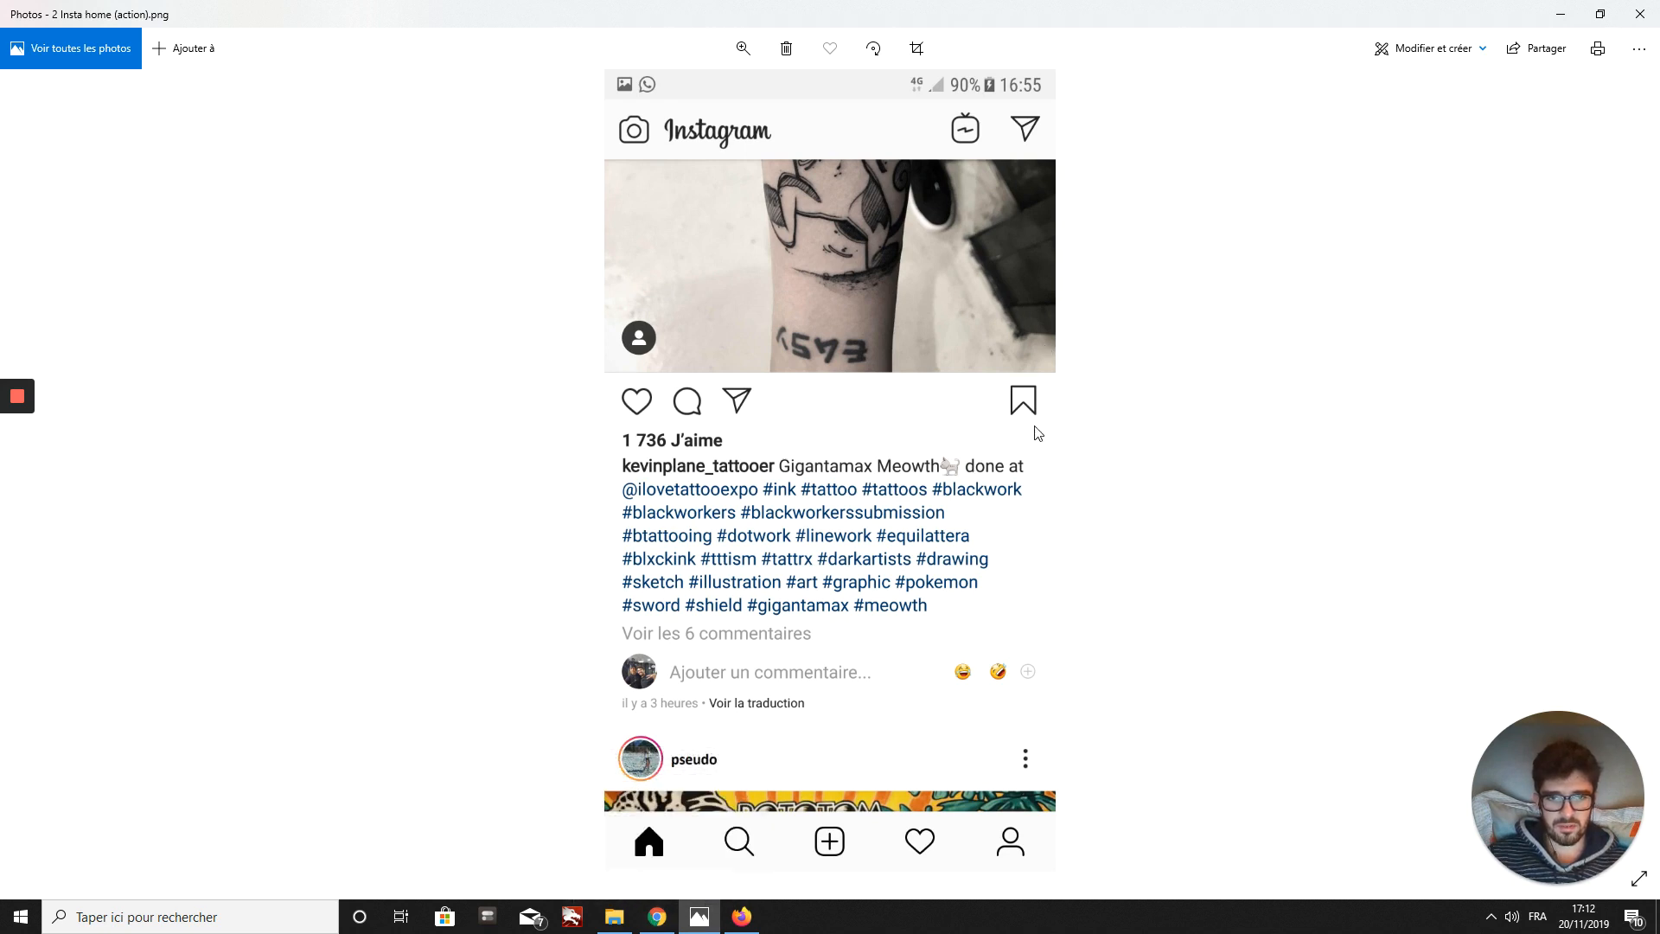
pyautogui.click(657, 917)
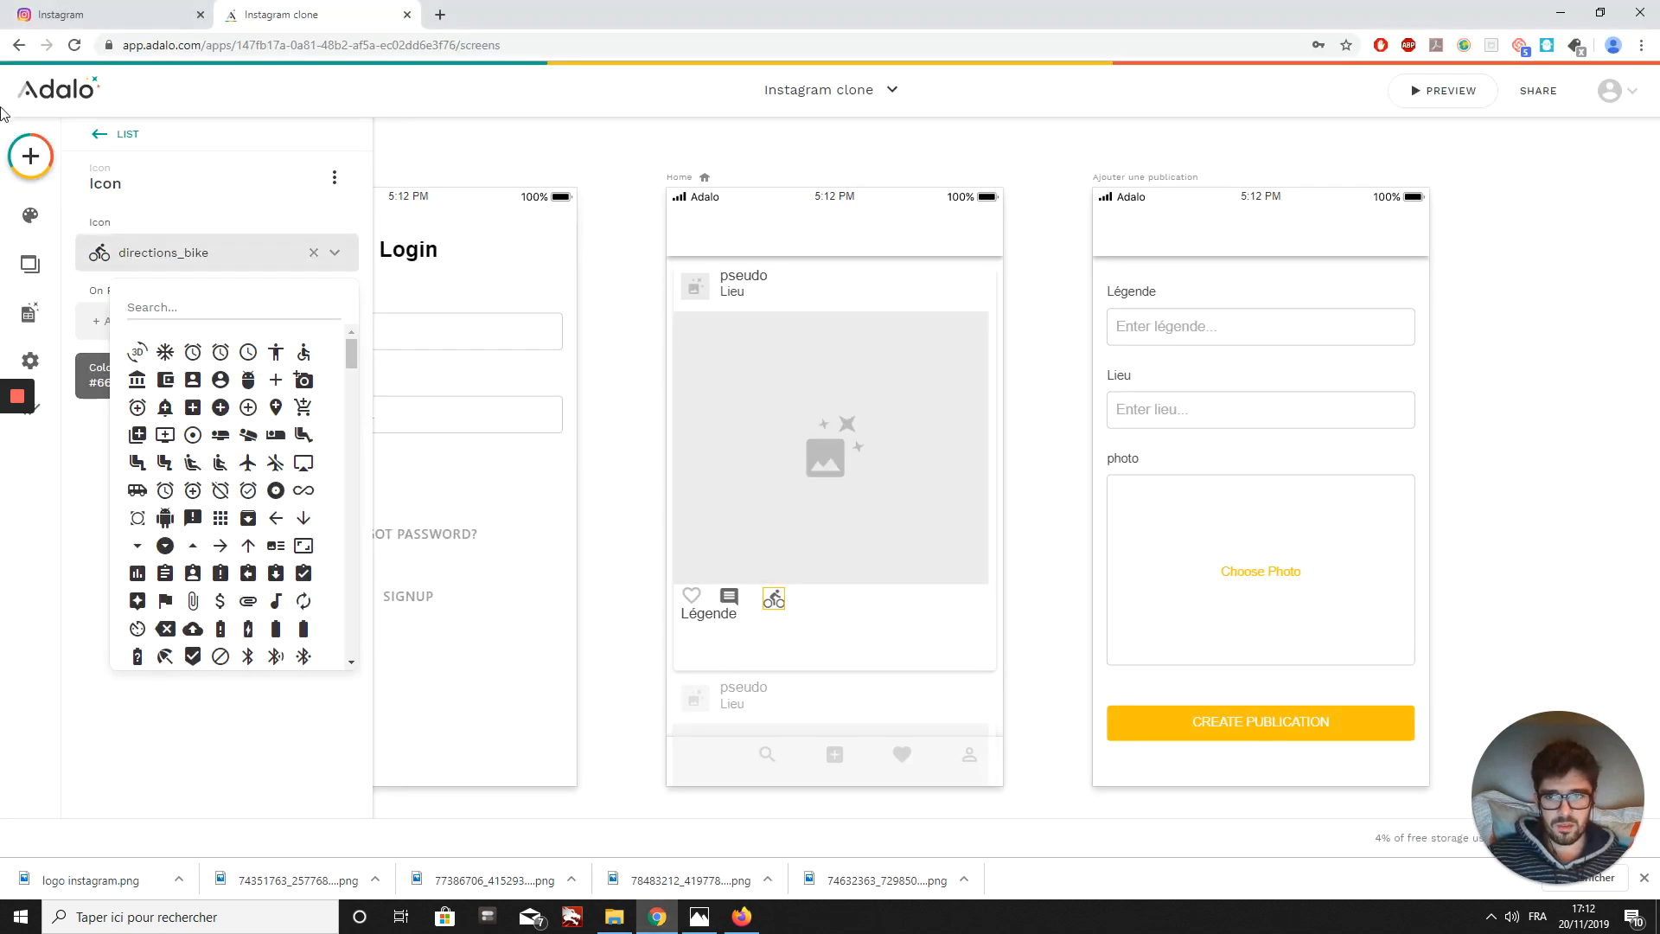
pyautogui.write('s')
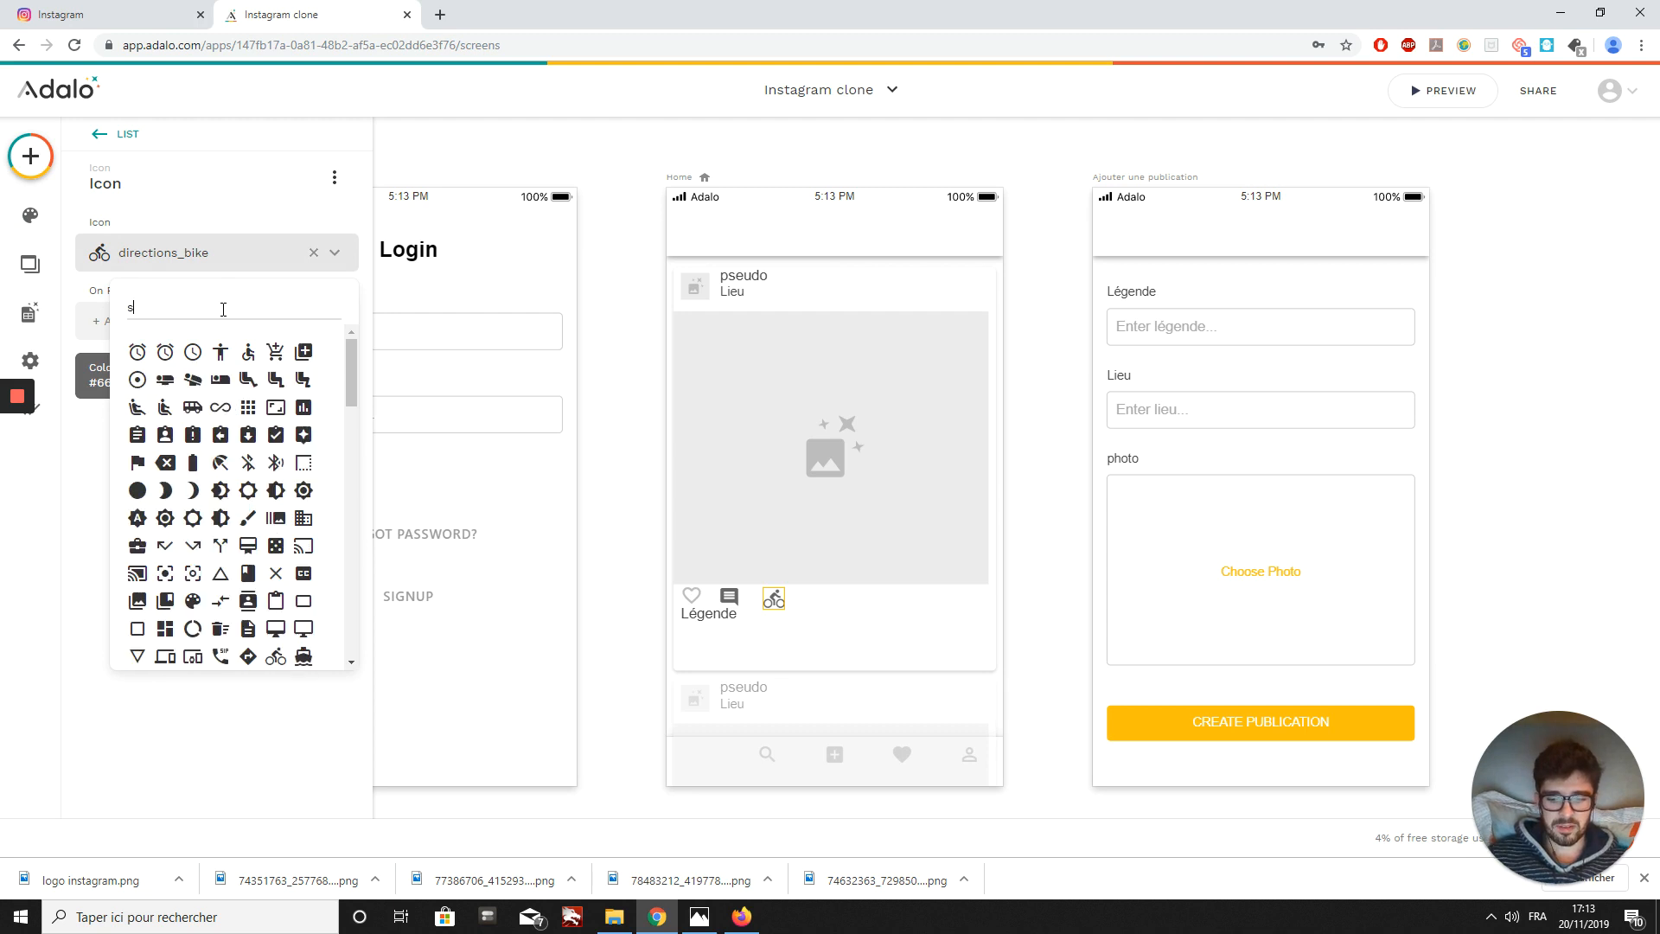
pyautogui.write('end')
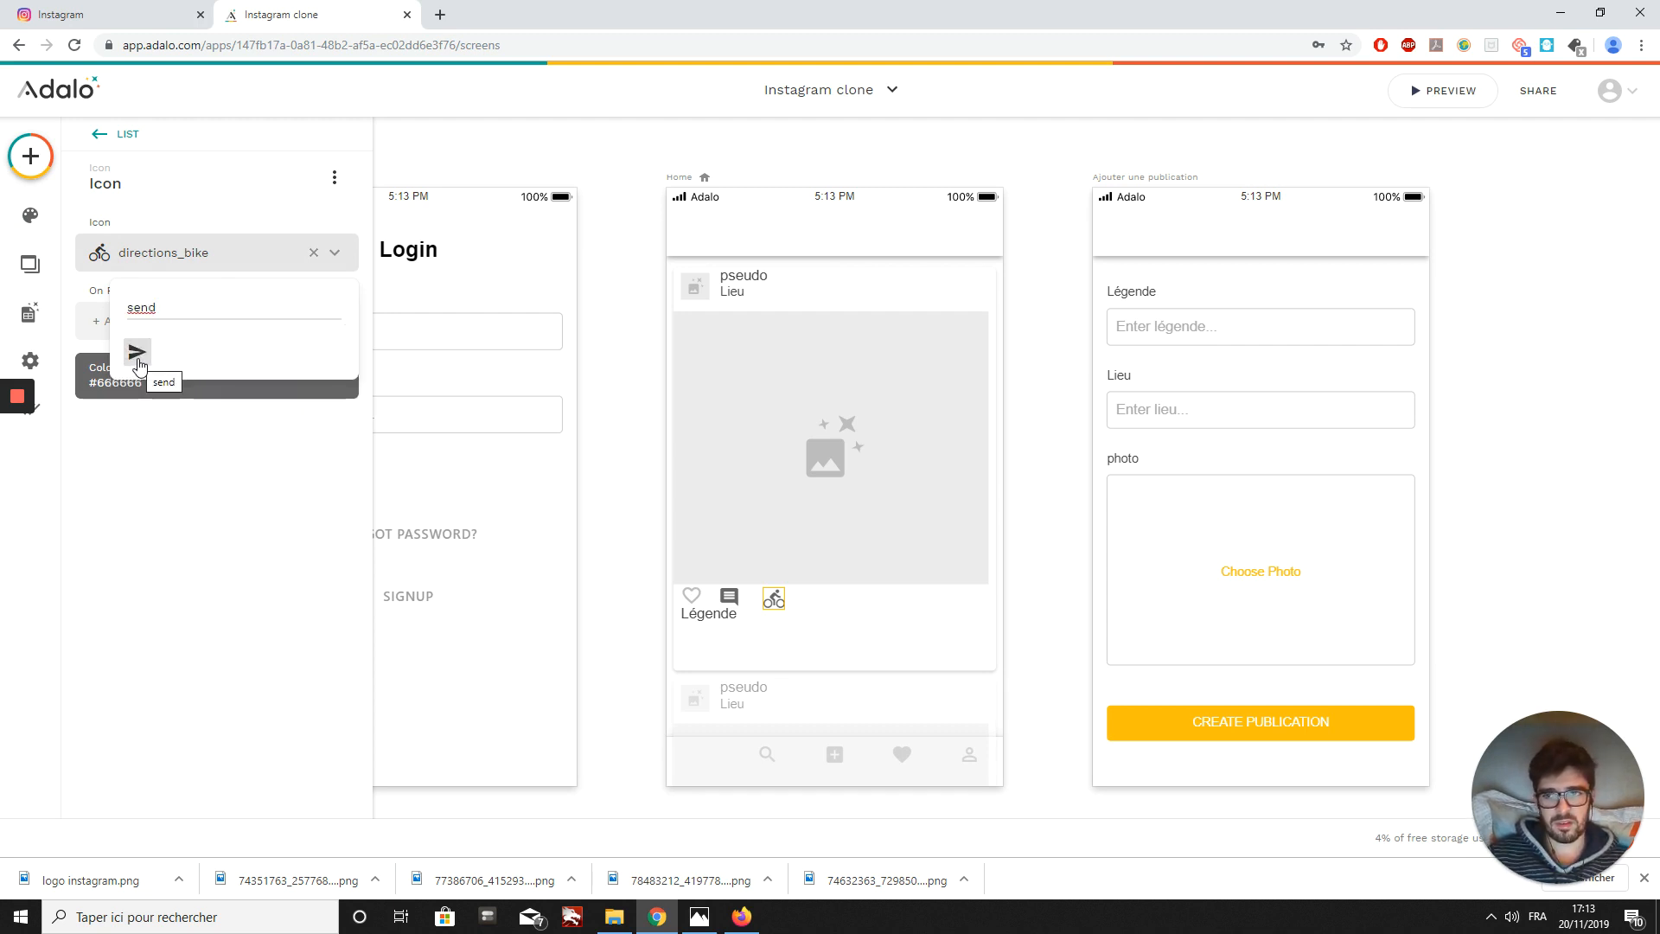
pyautogui.click(138, 352)
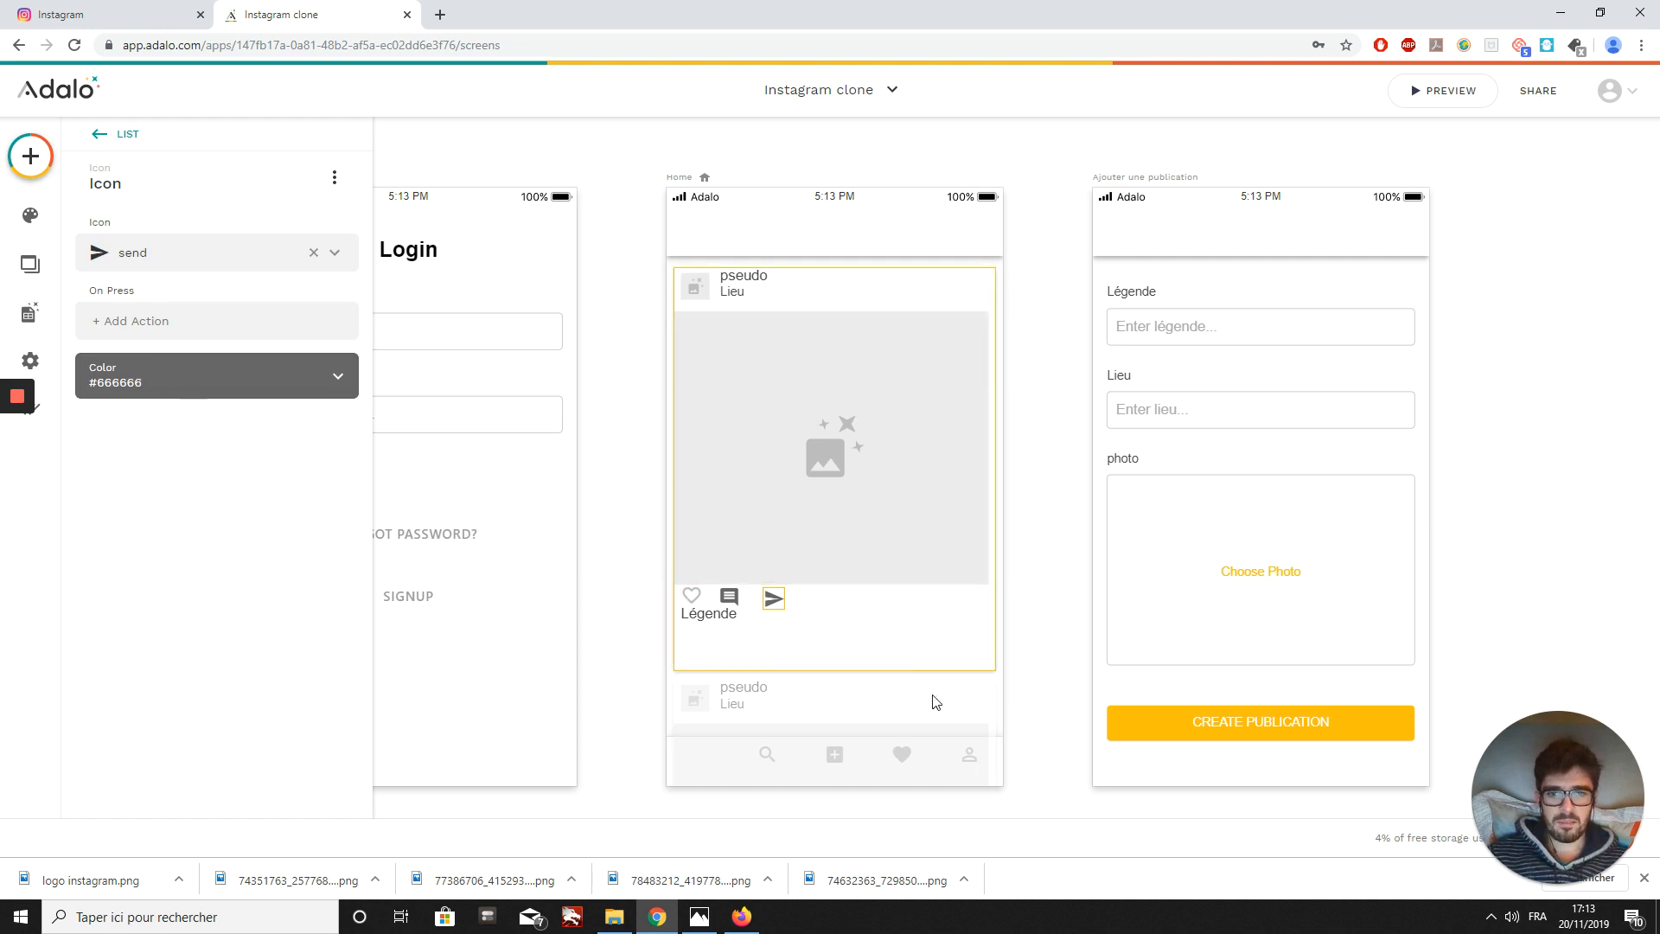
# - Add a third Icon component to the publication list, at the right end of the heart and comment row
pyautogui.click(827, 660)
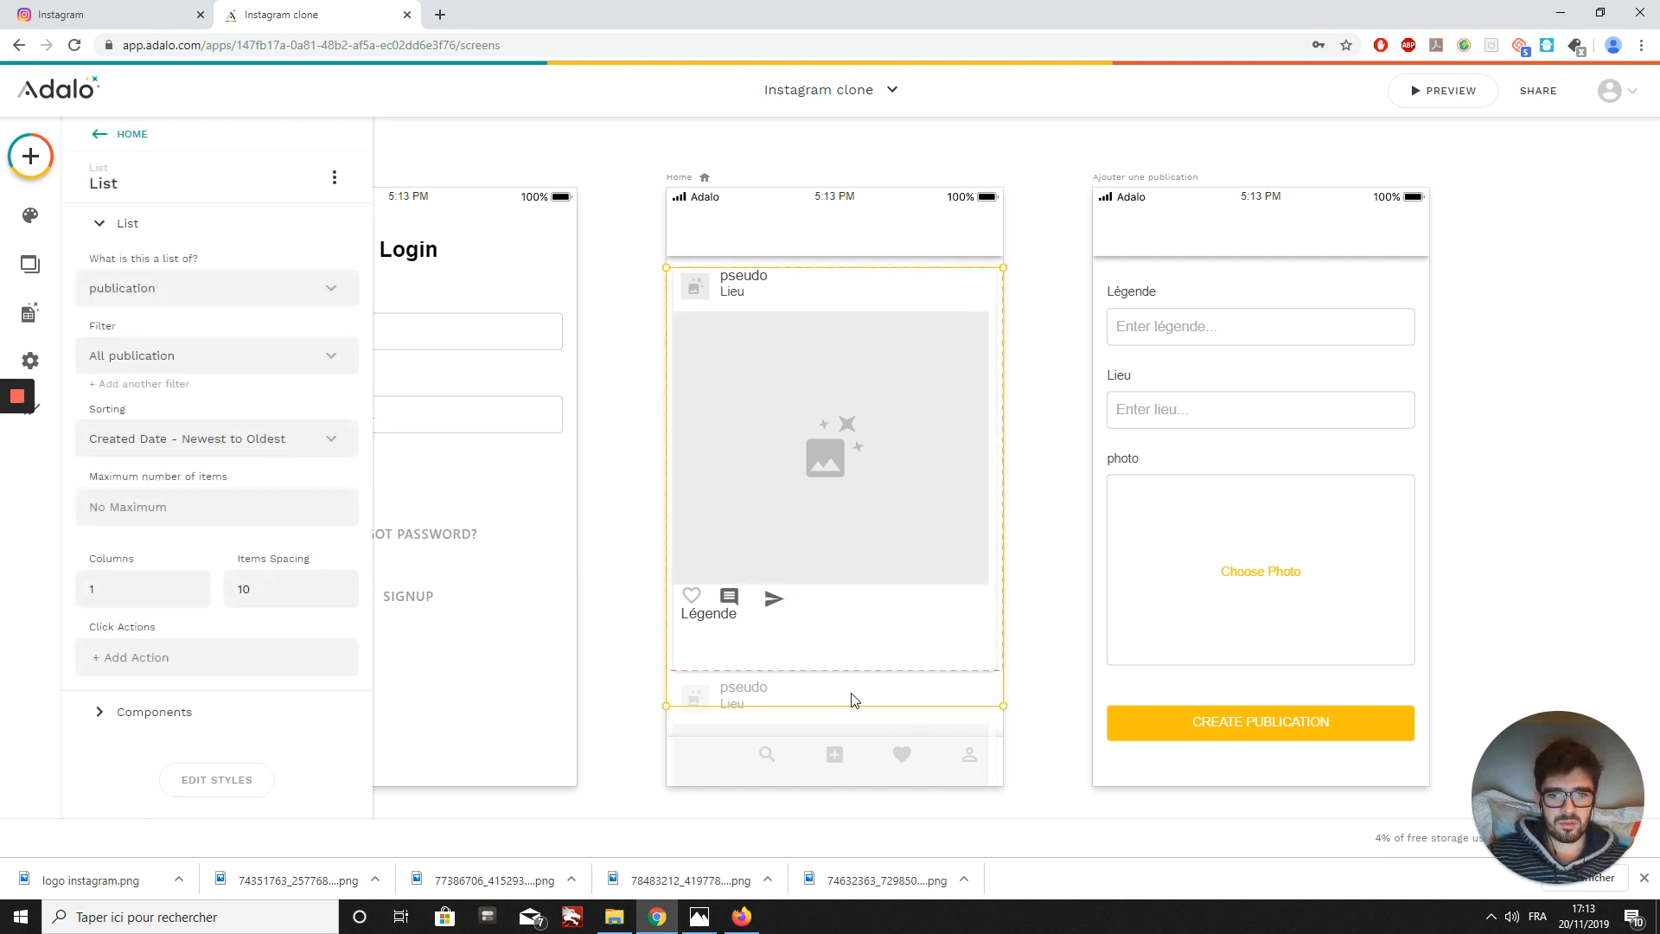
pyautogui.click(173, 725)
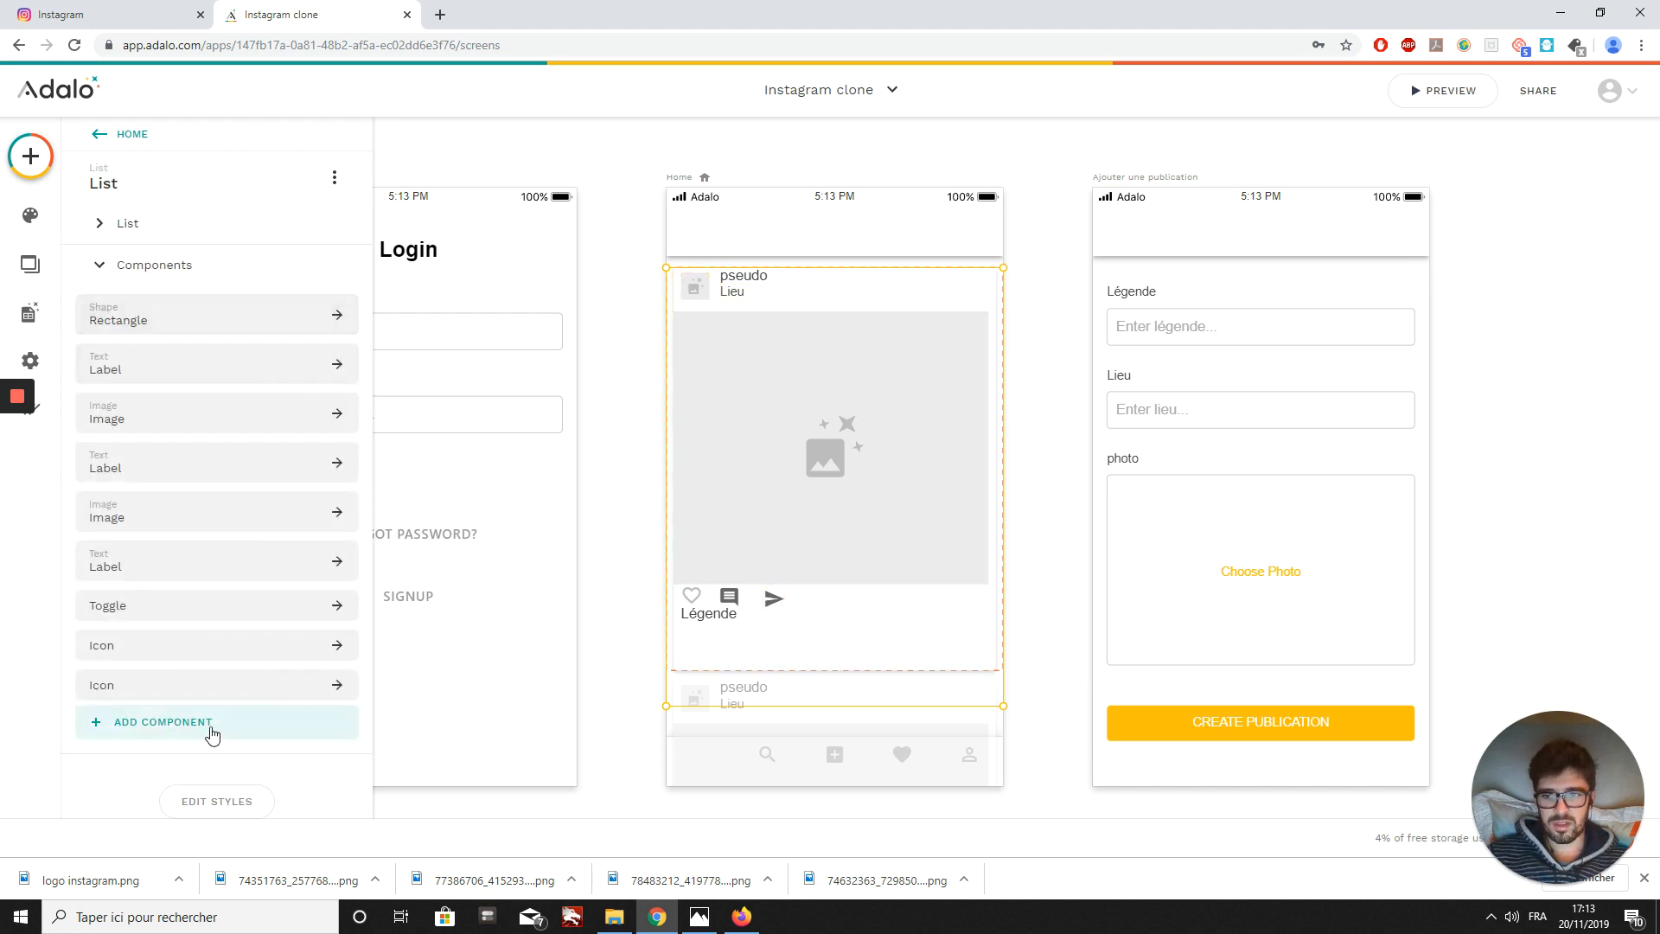
pyautogui.click(211, 732)
pyautogui.scroll(-1, 204, 738)
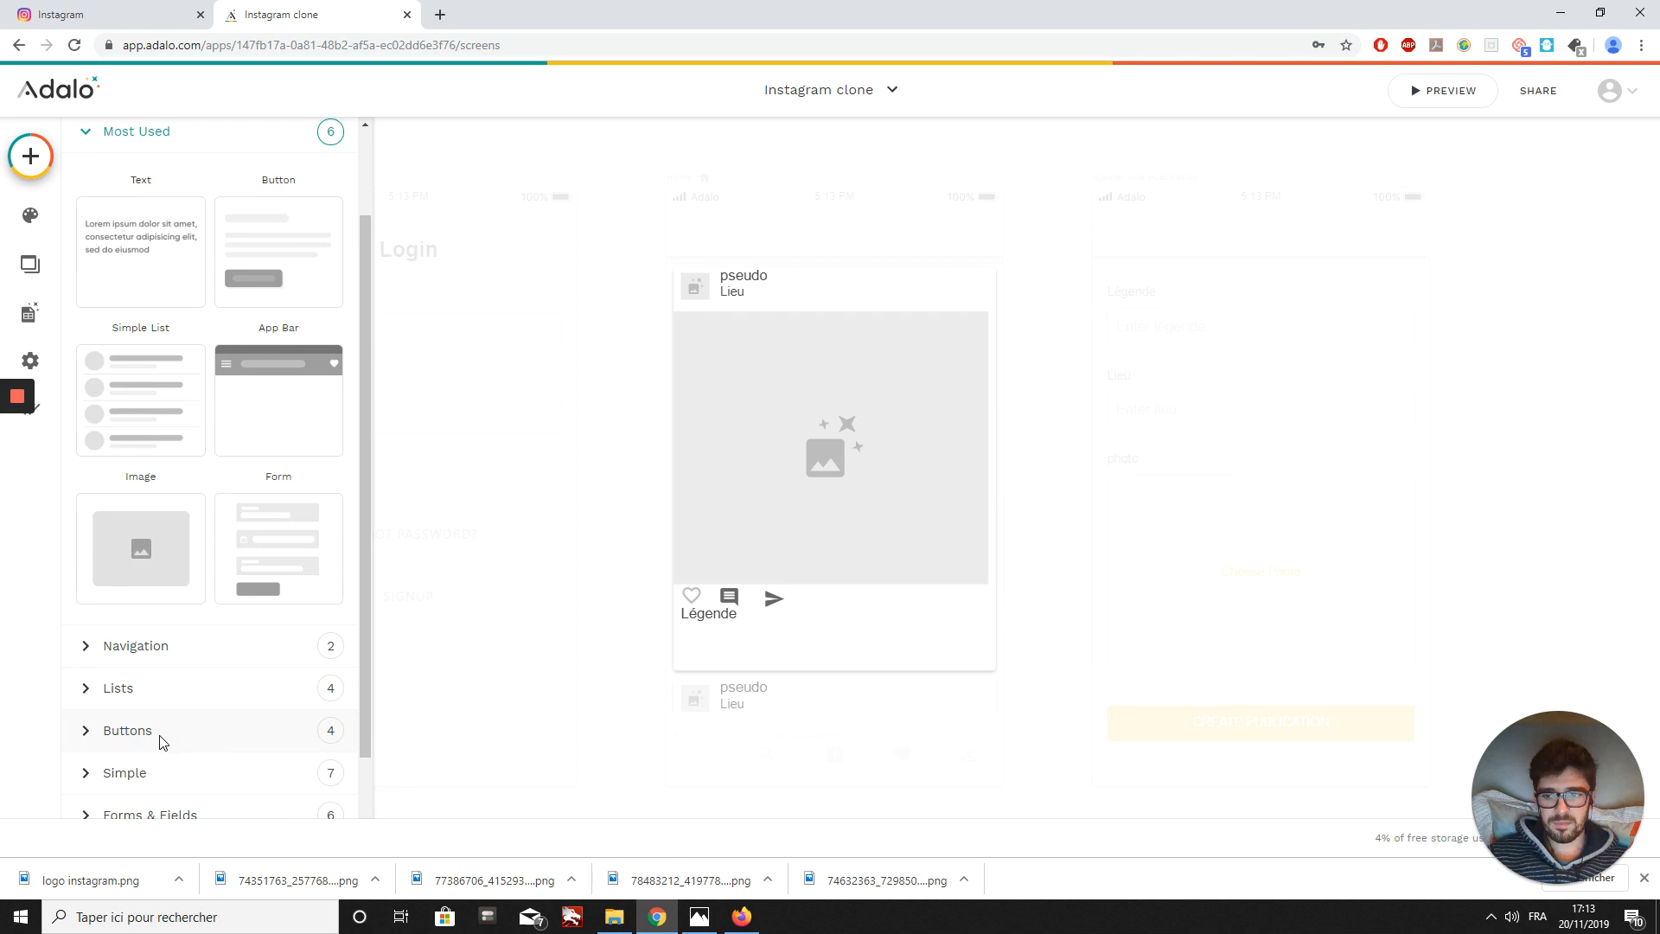
pyautogui.click(161, 737)
pyautogui.scroll(-3, 173, 727)
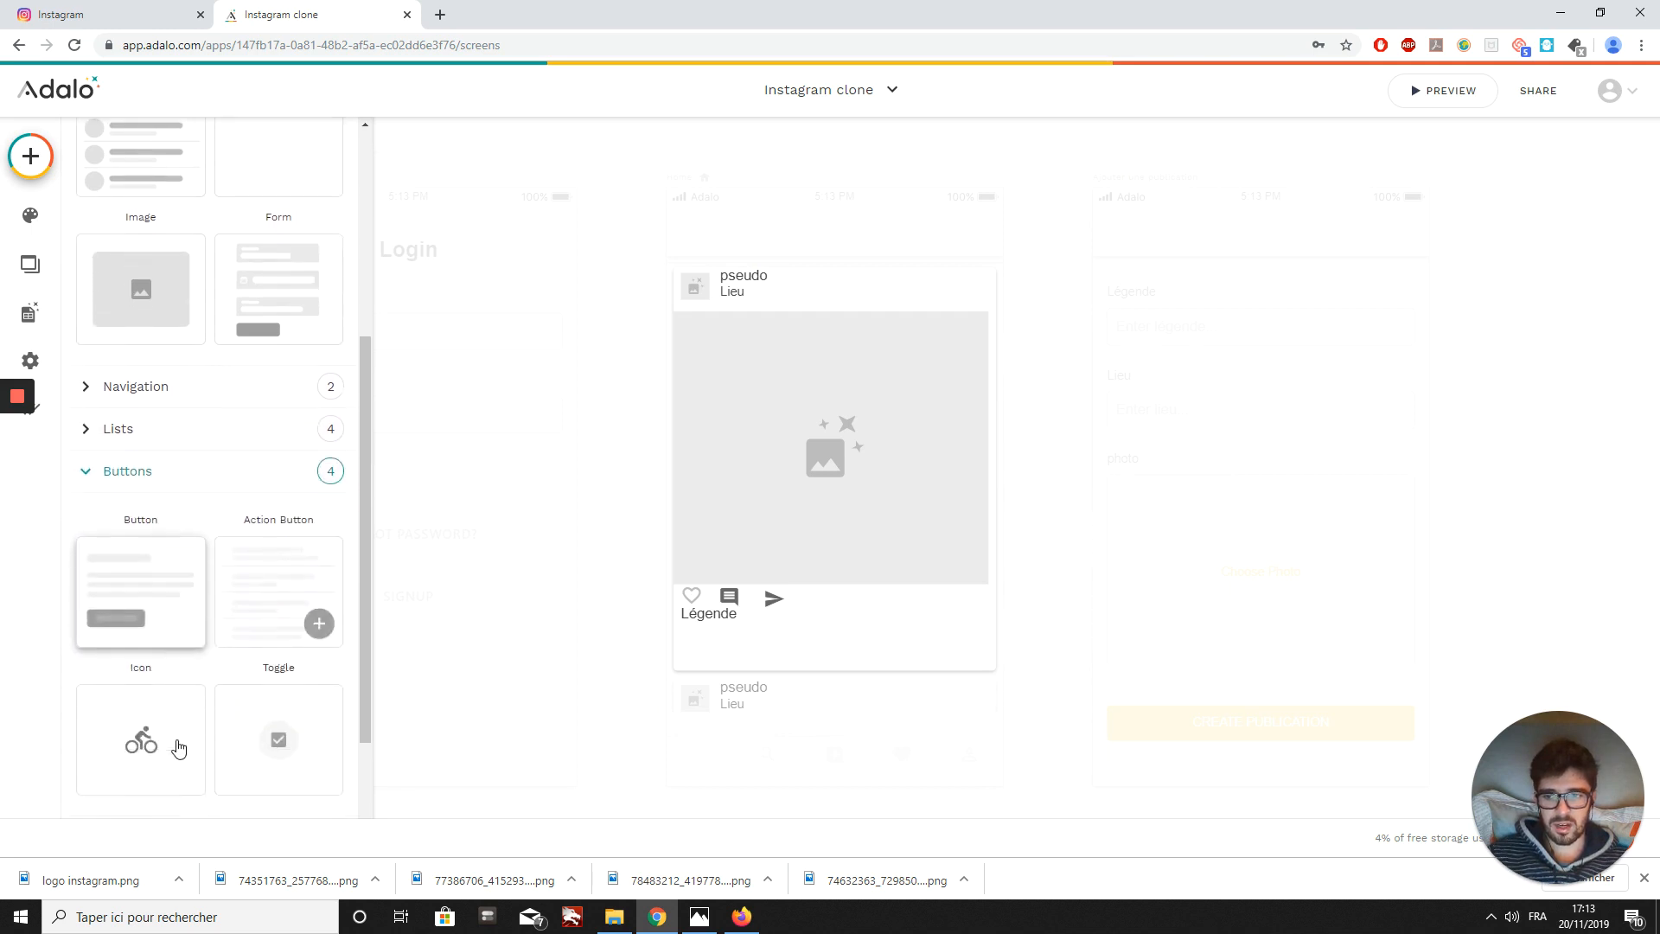
pyautogui.moveTo(177, 748); pyautogui.dragTo(974, 605)
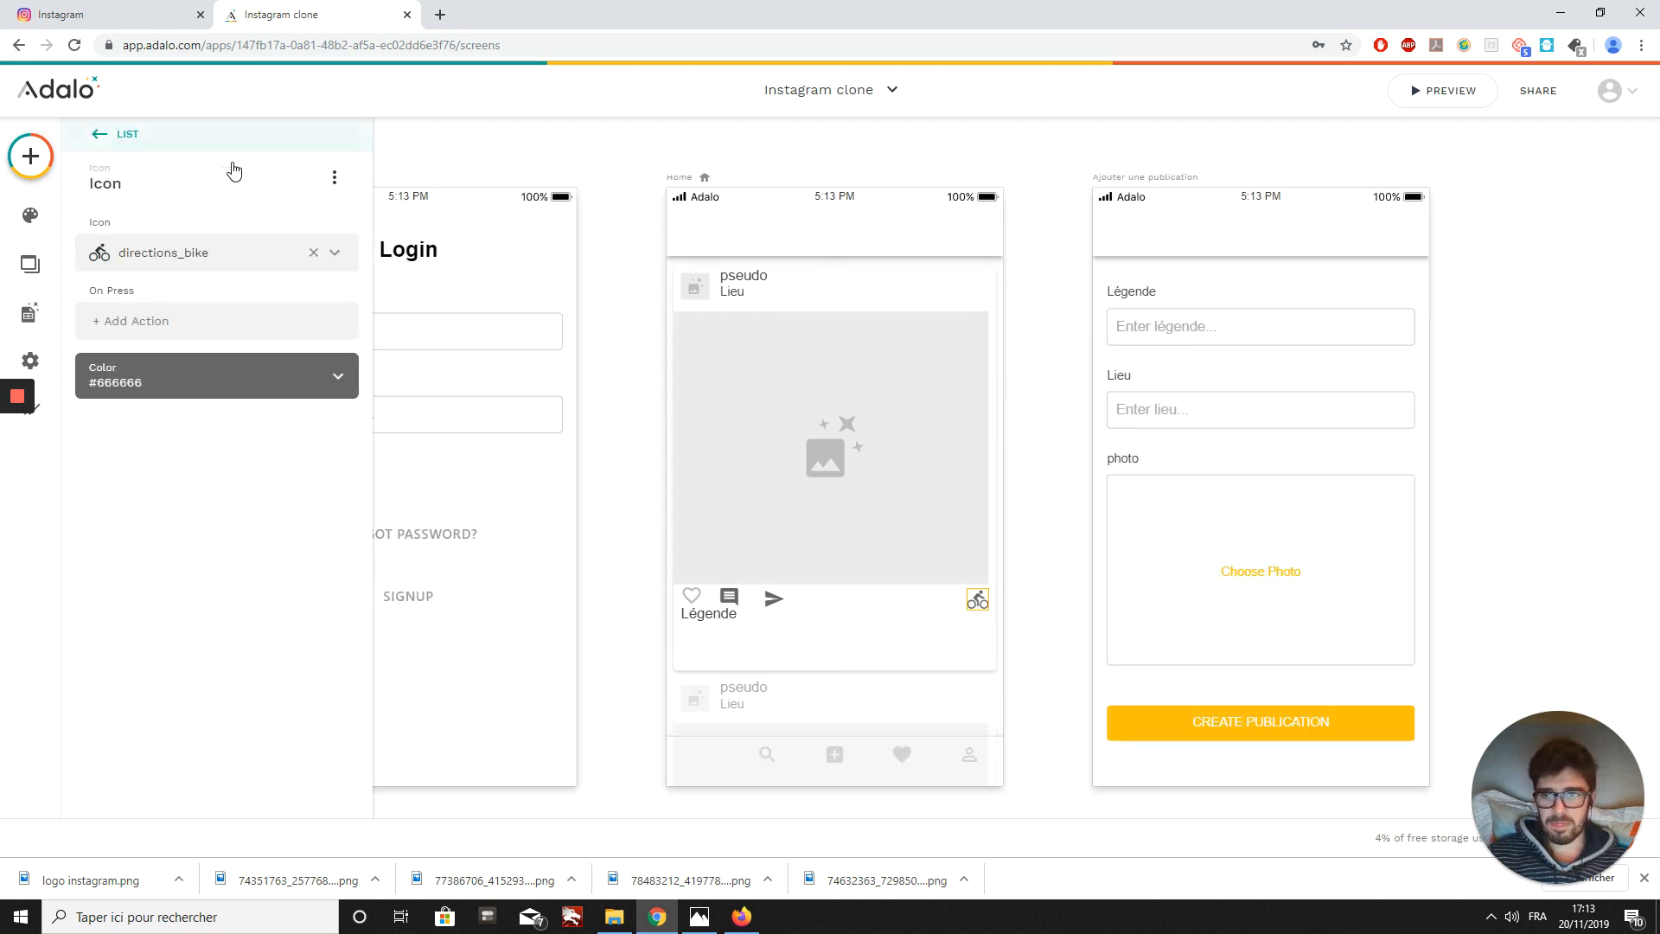
# - Change the third icon at the end of the row to bookmark_border, searching the icons for "boo"
pyautogui.click(191, 252)
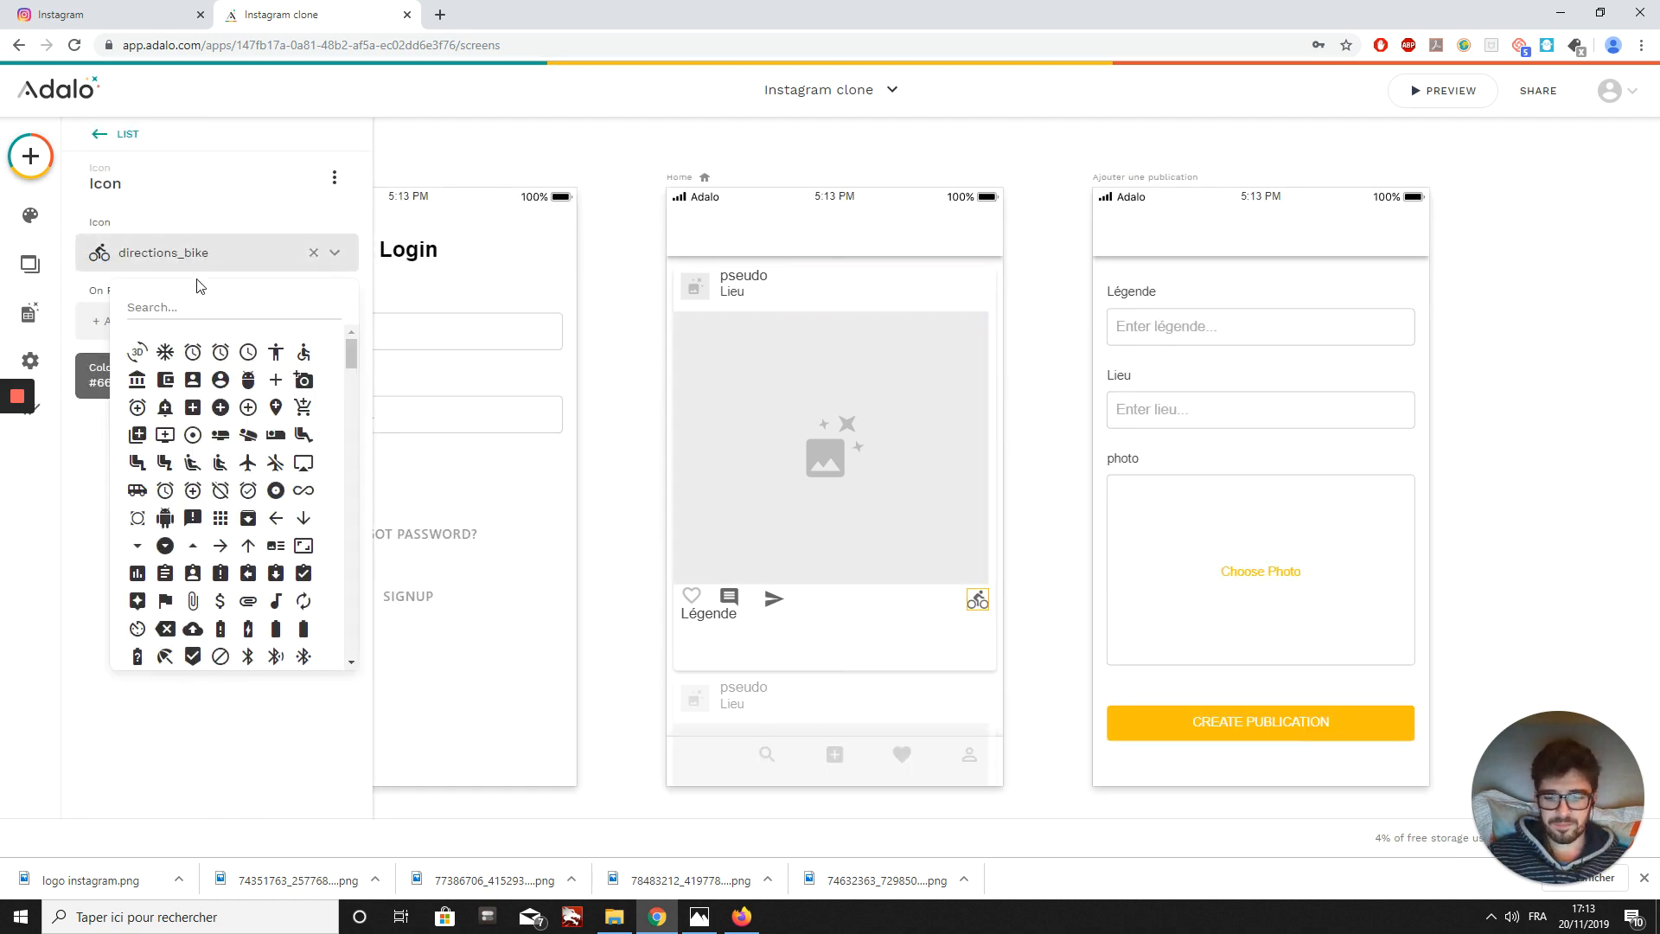
pyautogui.write('fa')
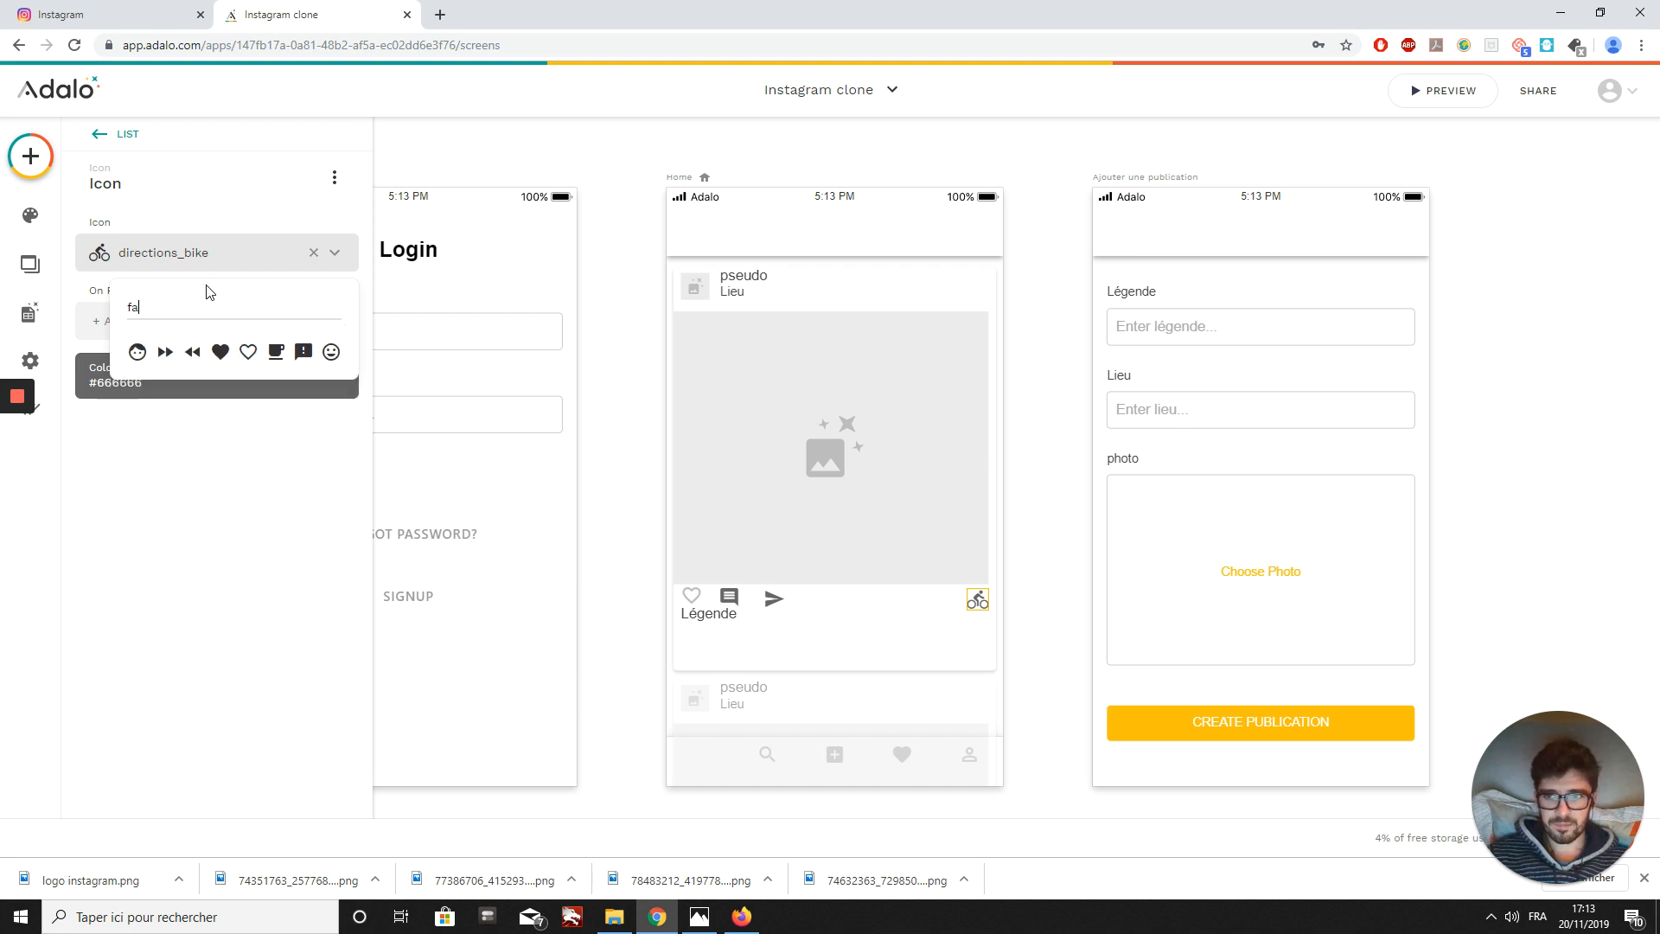
pyautogui.press('BackSpace')
pyautogui.press('BackSpace')
pyautogui.write('m')
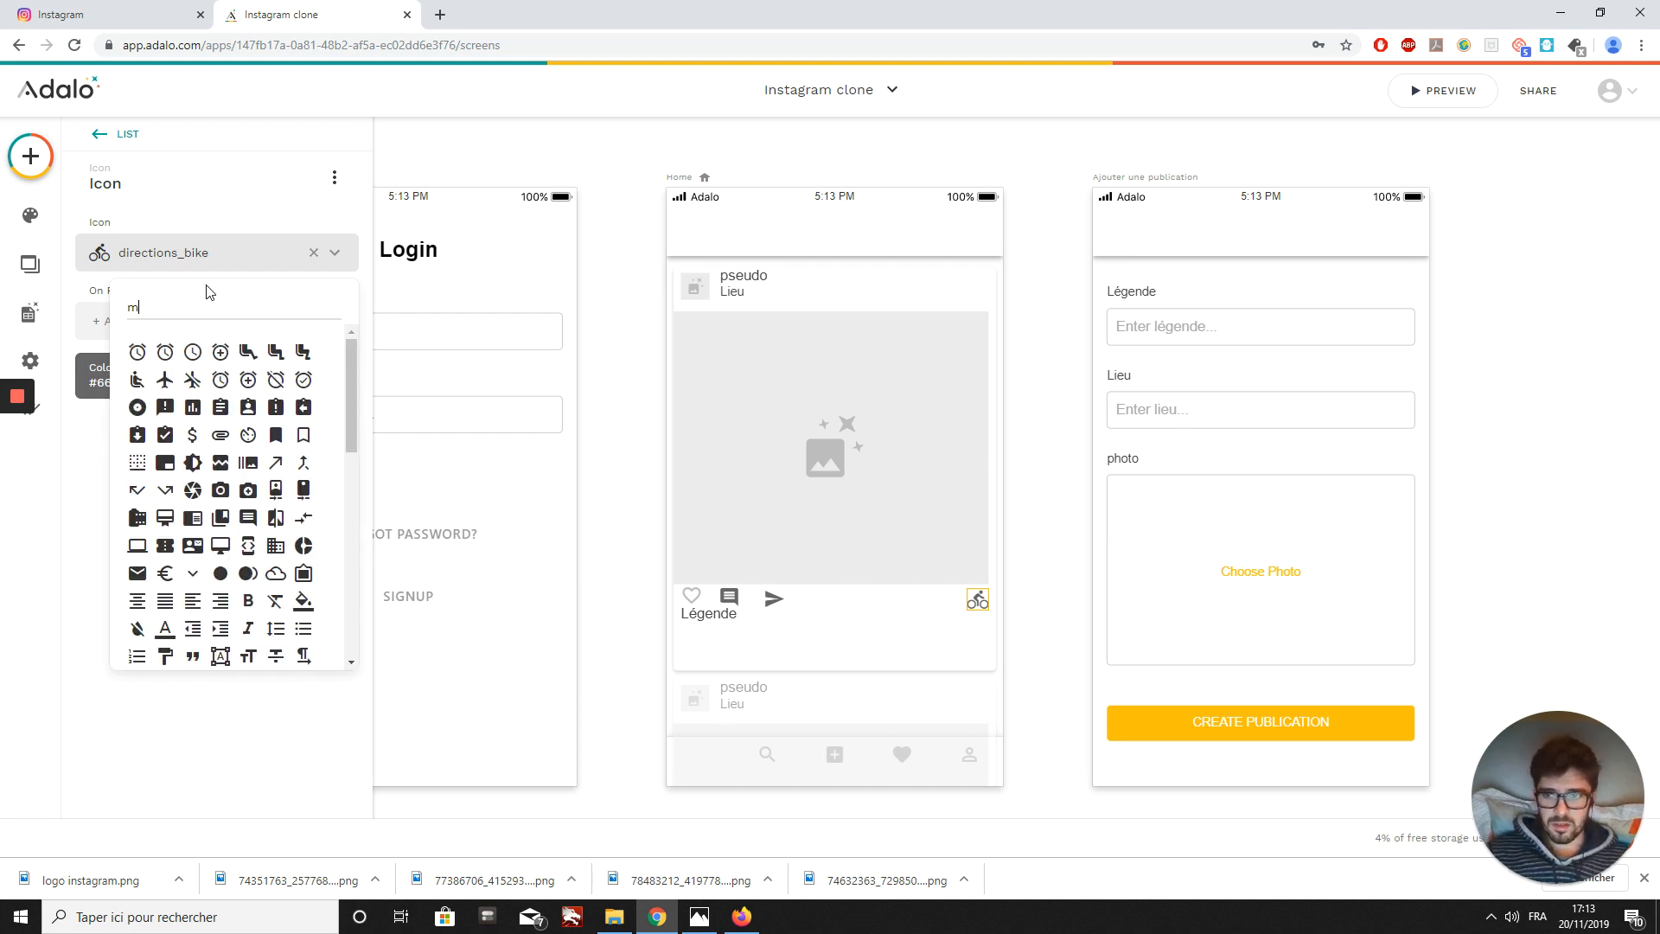
pyautogui.press('BackSpace')
pyautogui.write('boo')
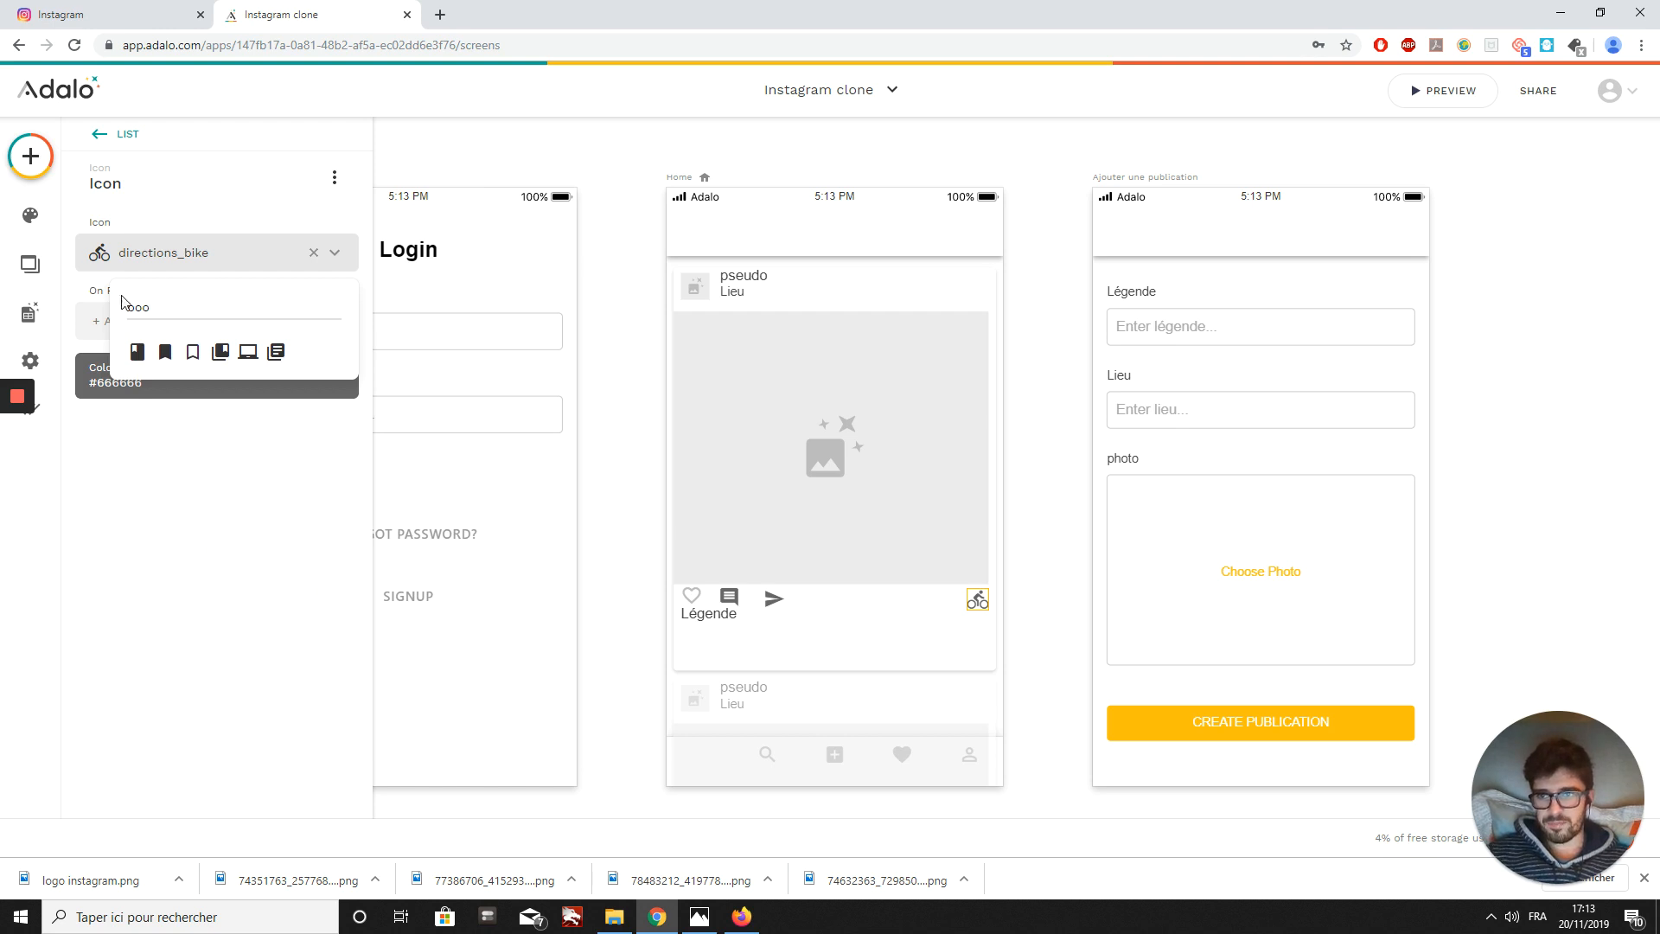
pyautogui.click(193, 352)
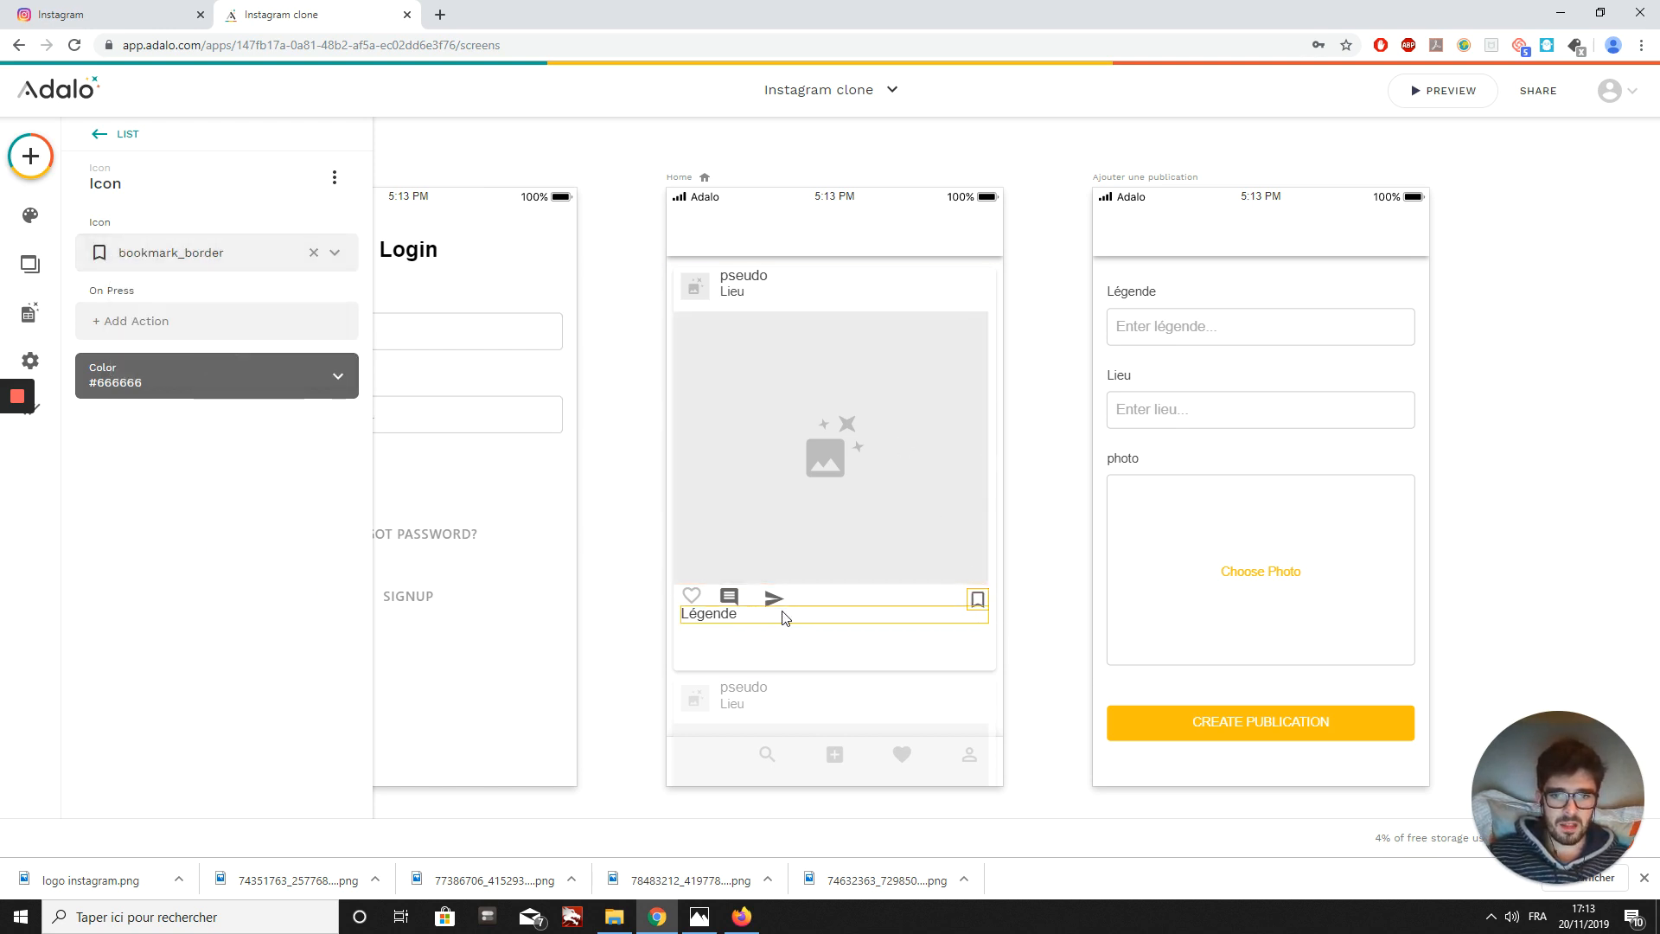
# - Align the send, comment and bookmark icons with the heart toggle on one row below the publication photo
pyautogui.moveTo(775, 598); pyautogui.dragTo(729, 596)
pyautogui.click(730, 596)
pyautogui.click(691, 597)
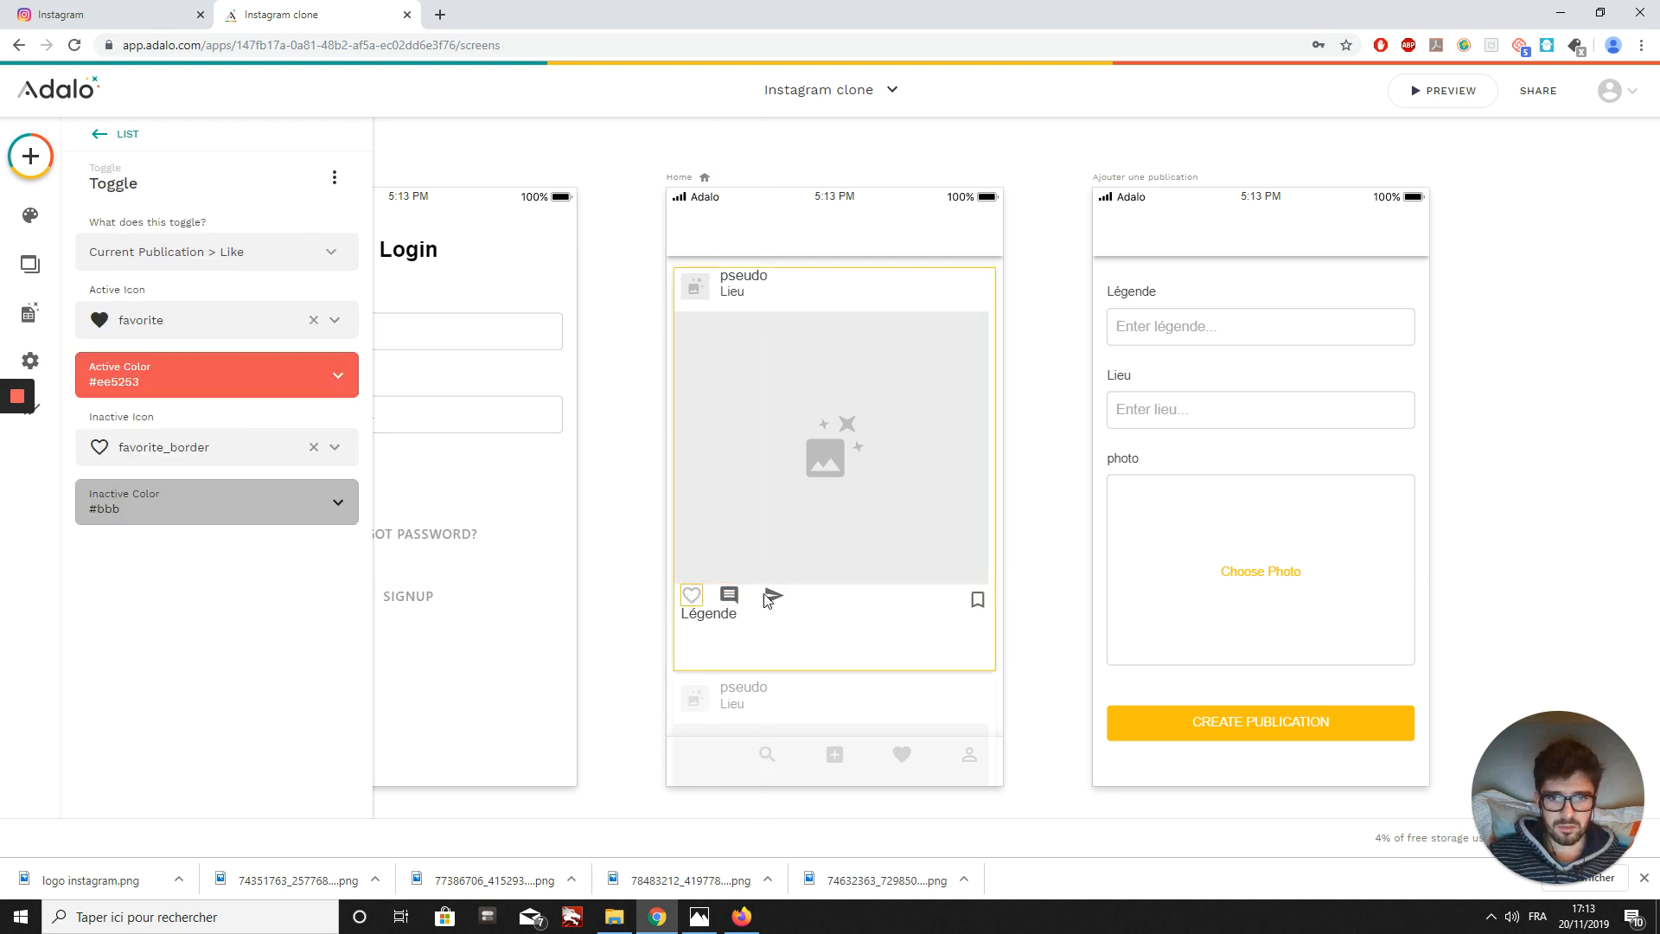
pyautogui.click(978, 600)
pyautogui.moveTo(979, 600); pyautogui.dragTo(976, 595)
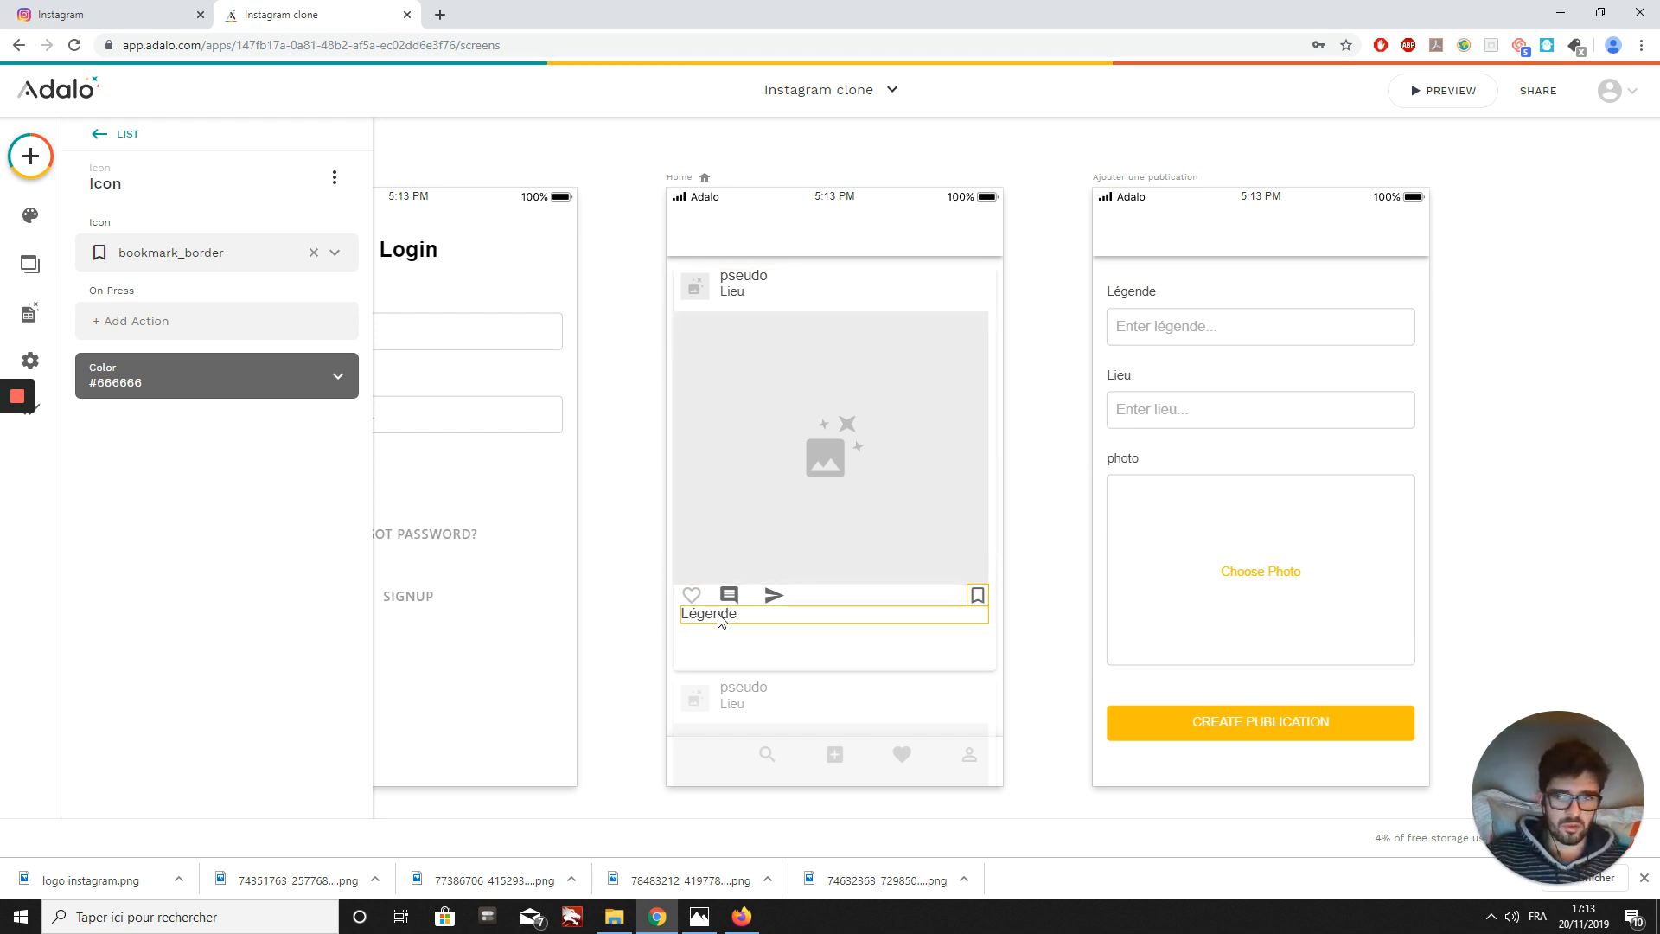
pyautogui.click(623, 484)
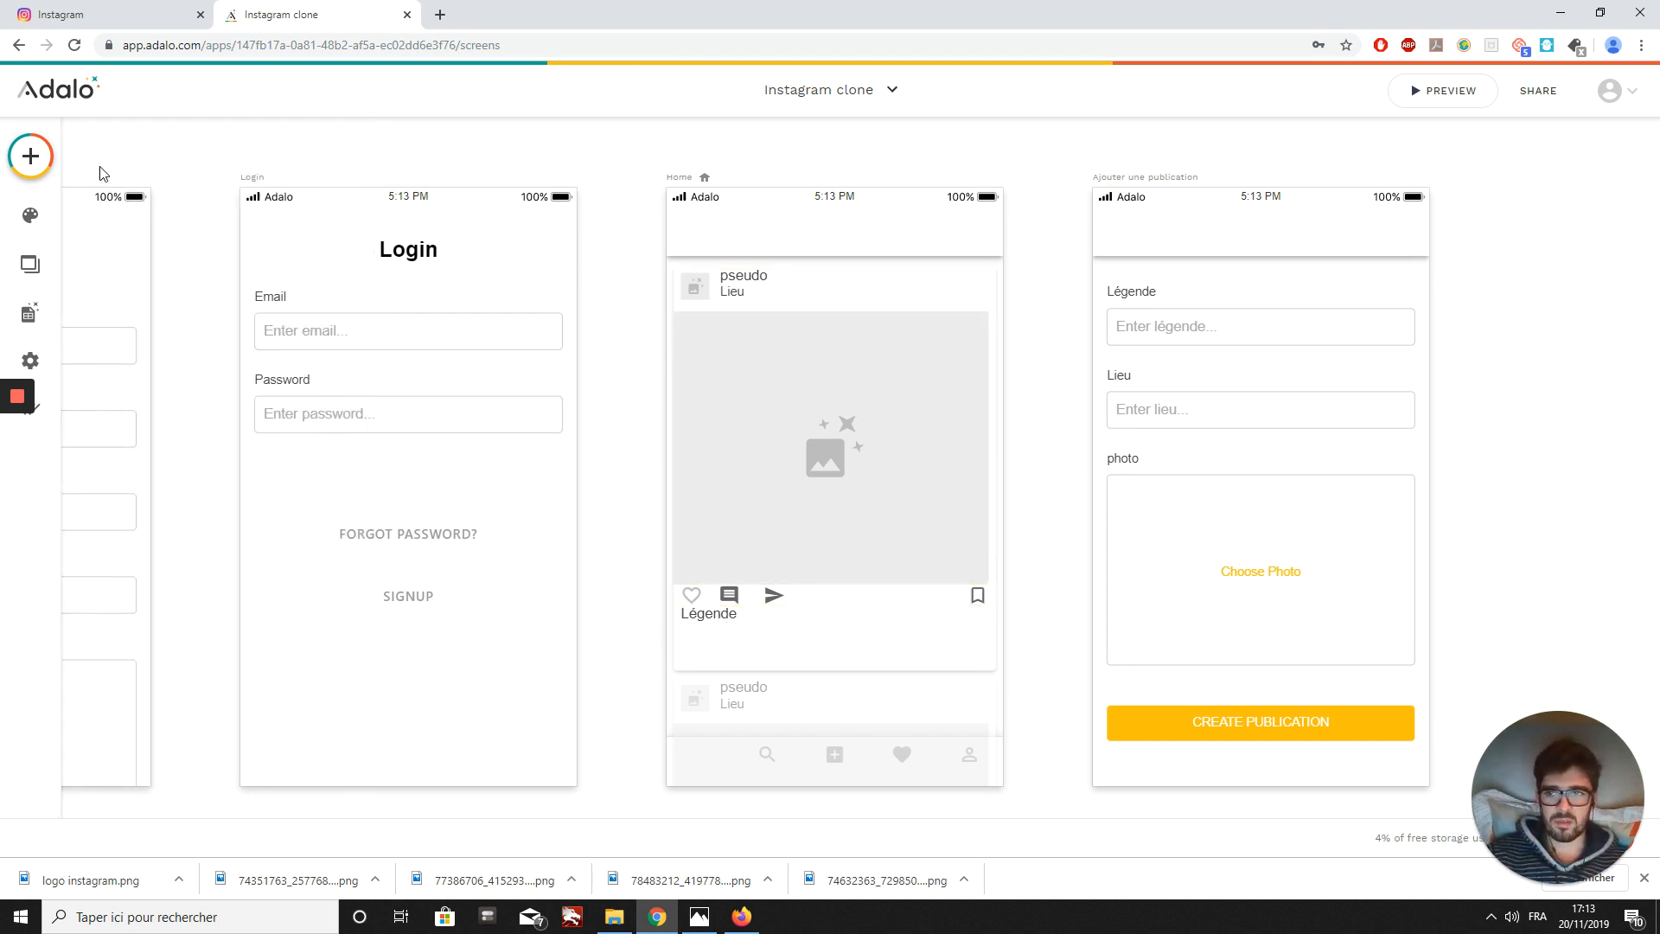
# - Add a Text Input component to the publication list, directly under the Légende label
pyautogui.click(729, 691)
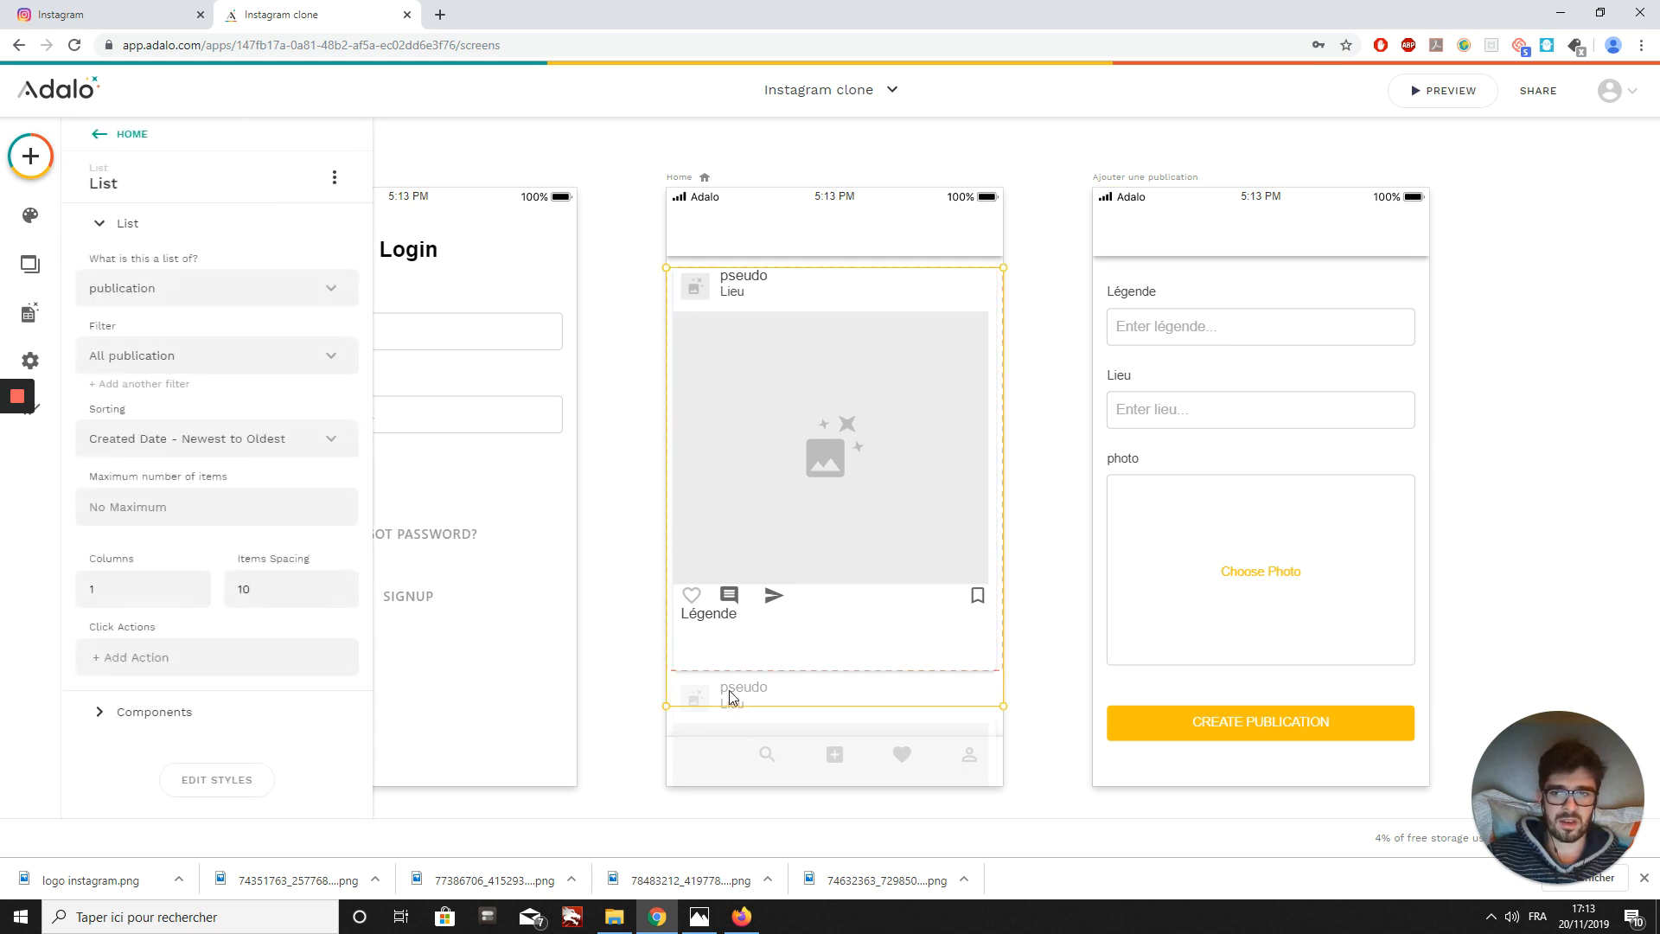
pyautogui.click(164, 710)
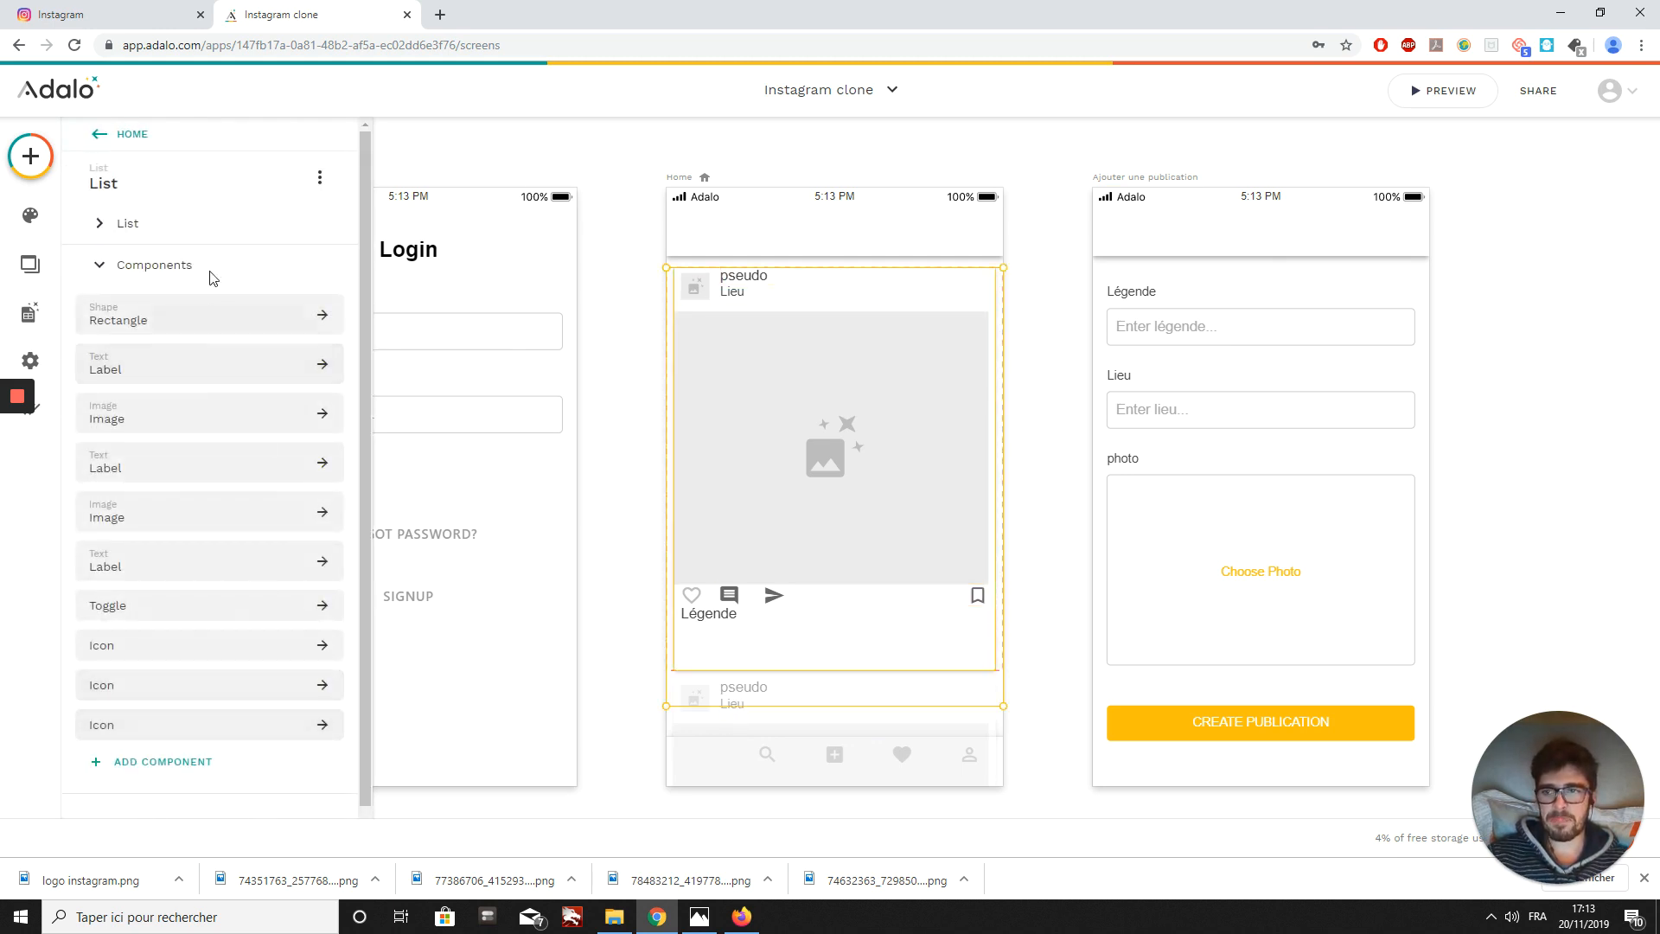
pyautogui.click(131, 765)
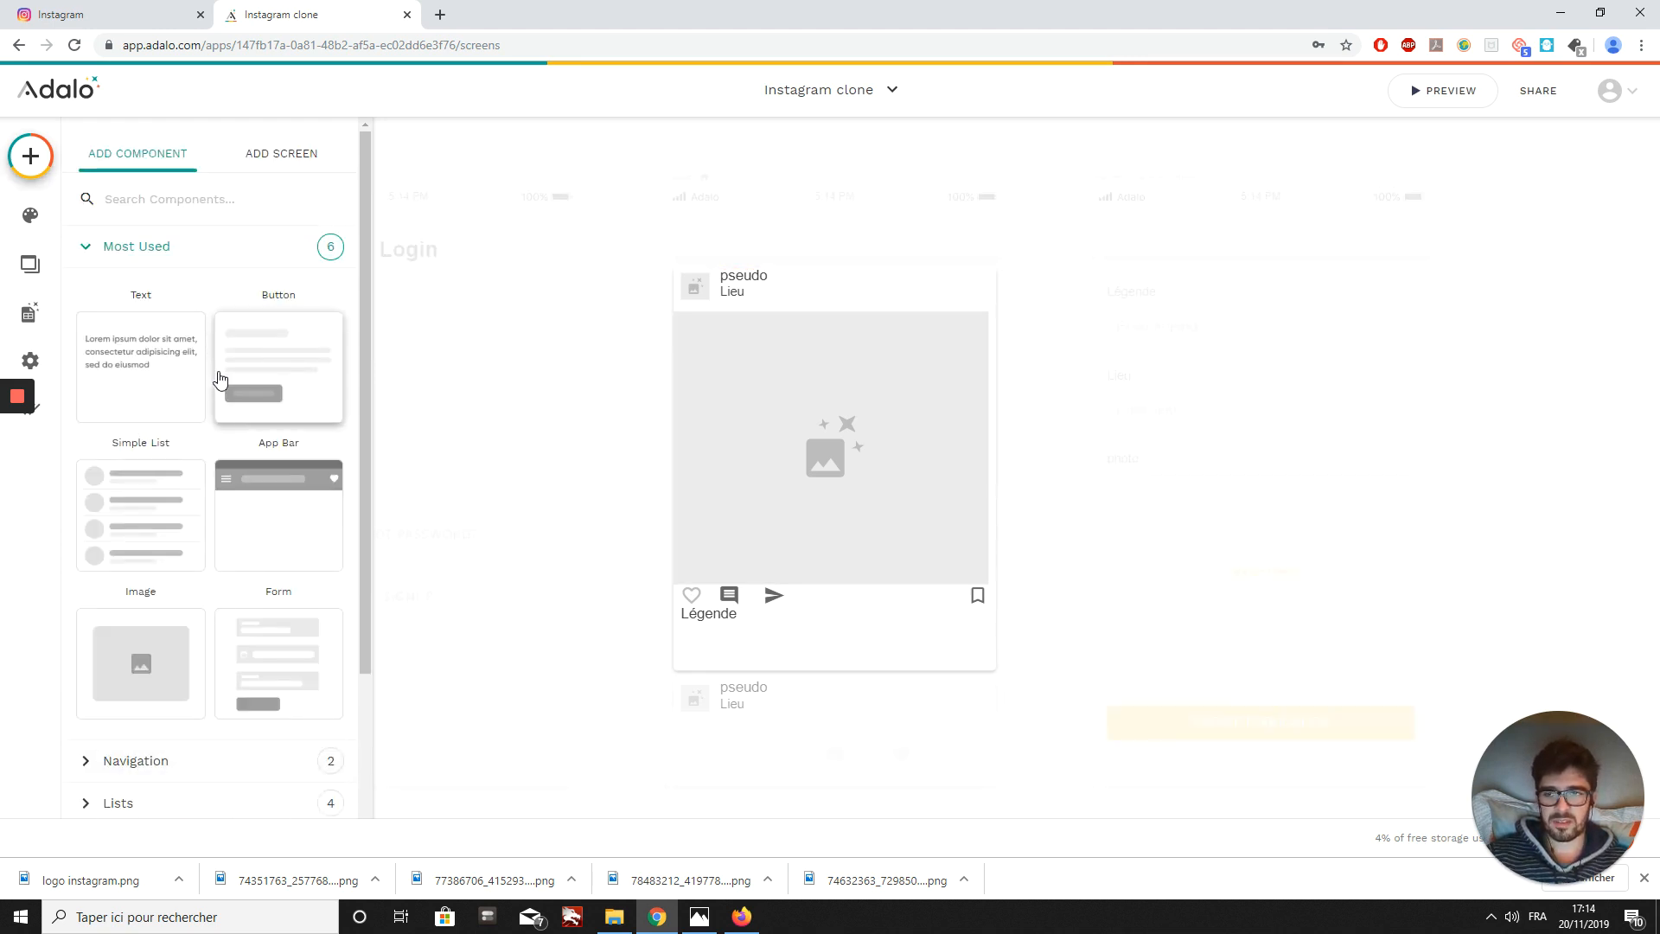
pyautogui.scroll(-3, 303, 640)
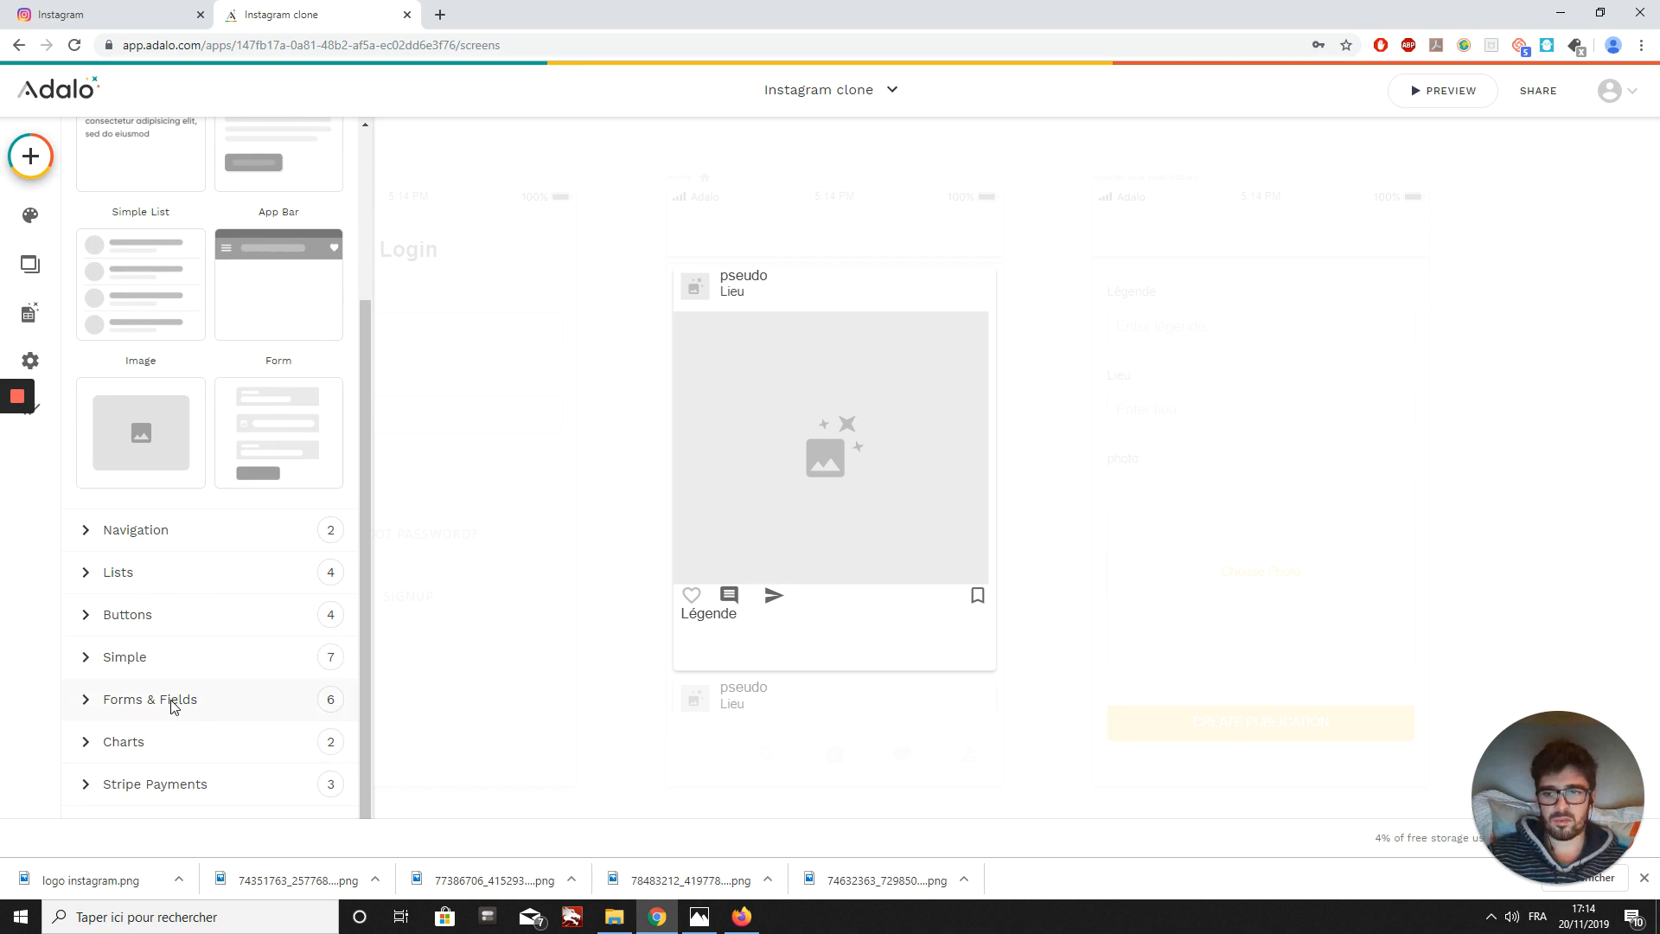
pyautogui.click(173, 700)
pyautogui.scroll(-5, 192, 679)
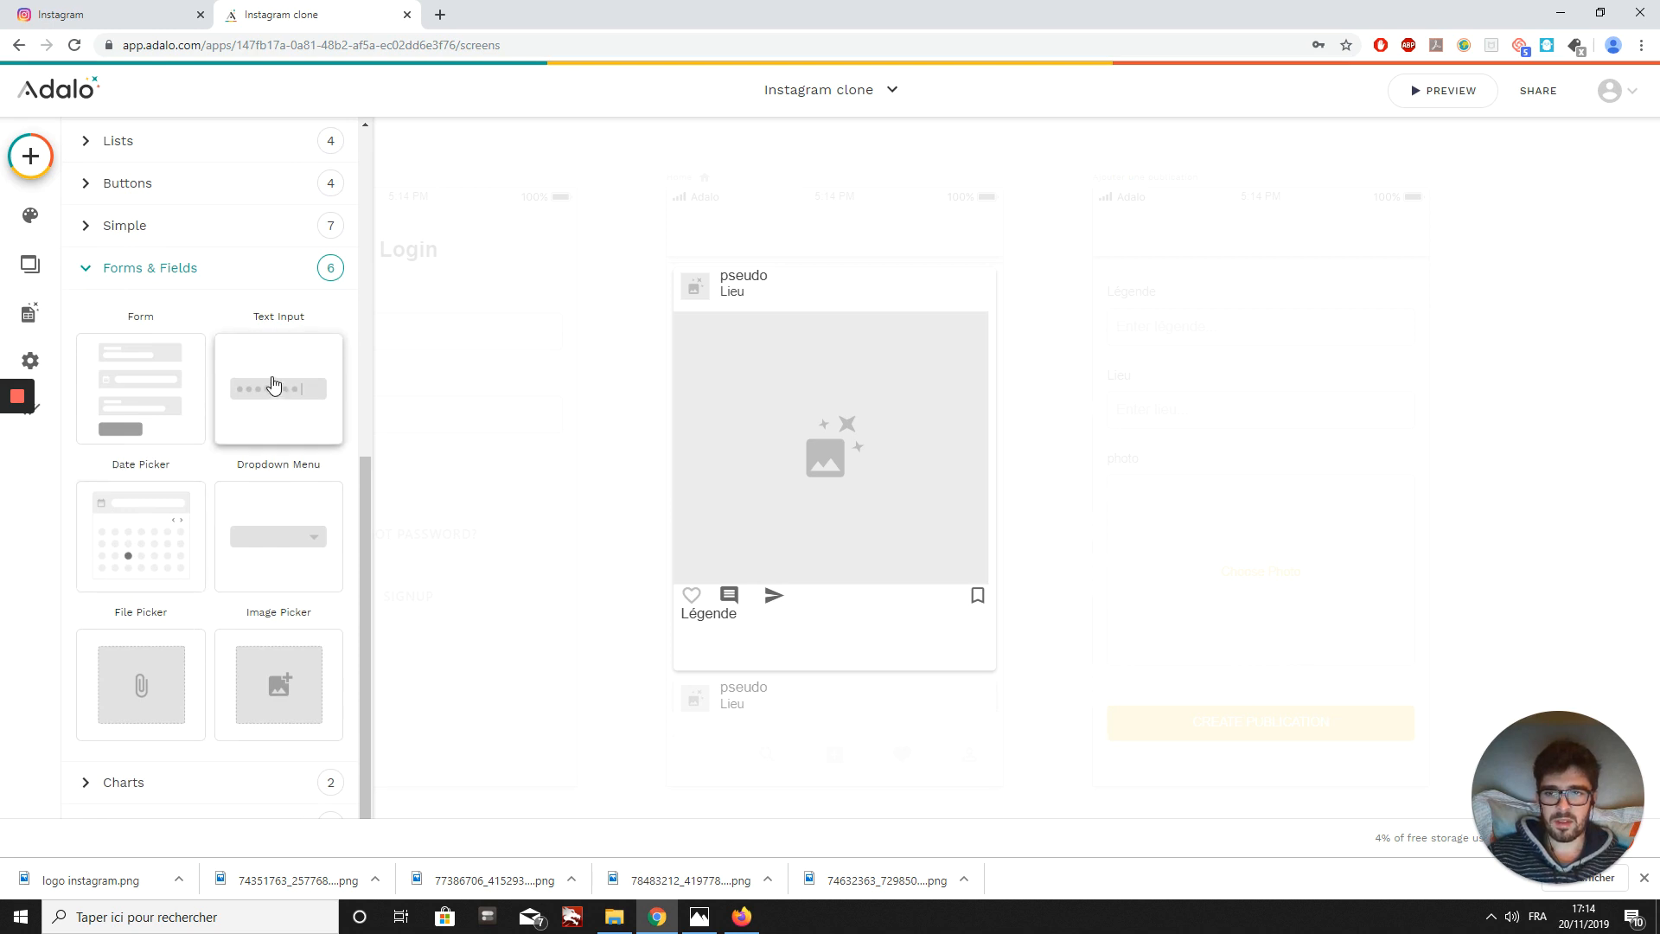
pyautogui.scroll(-1, 271, 381)
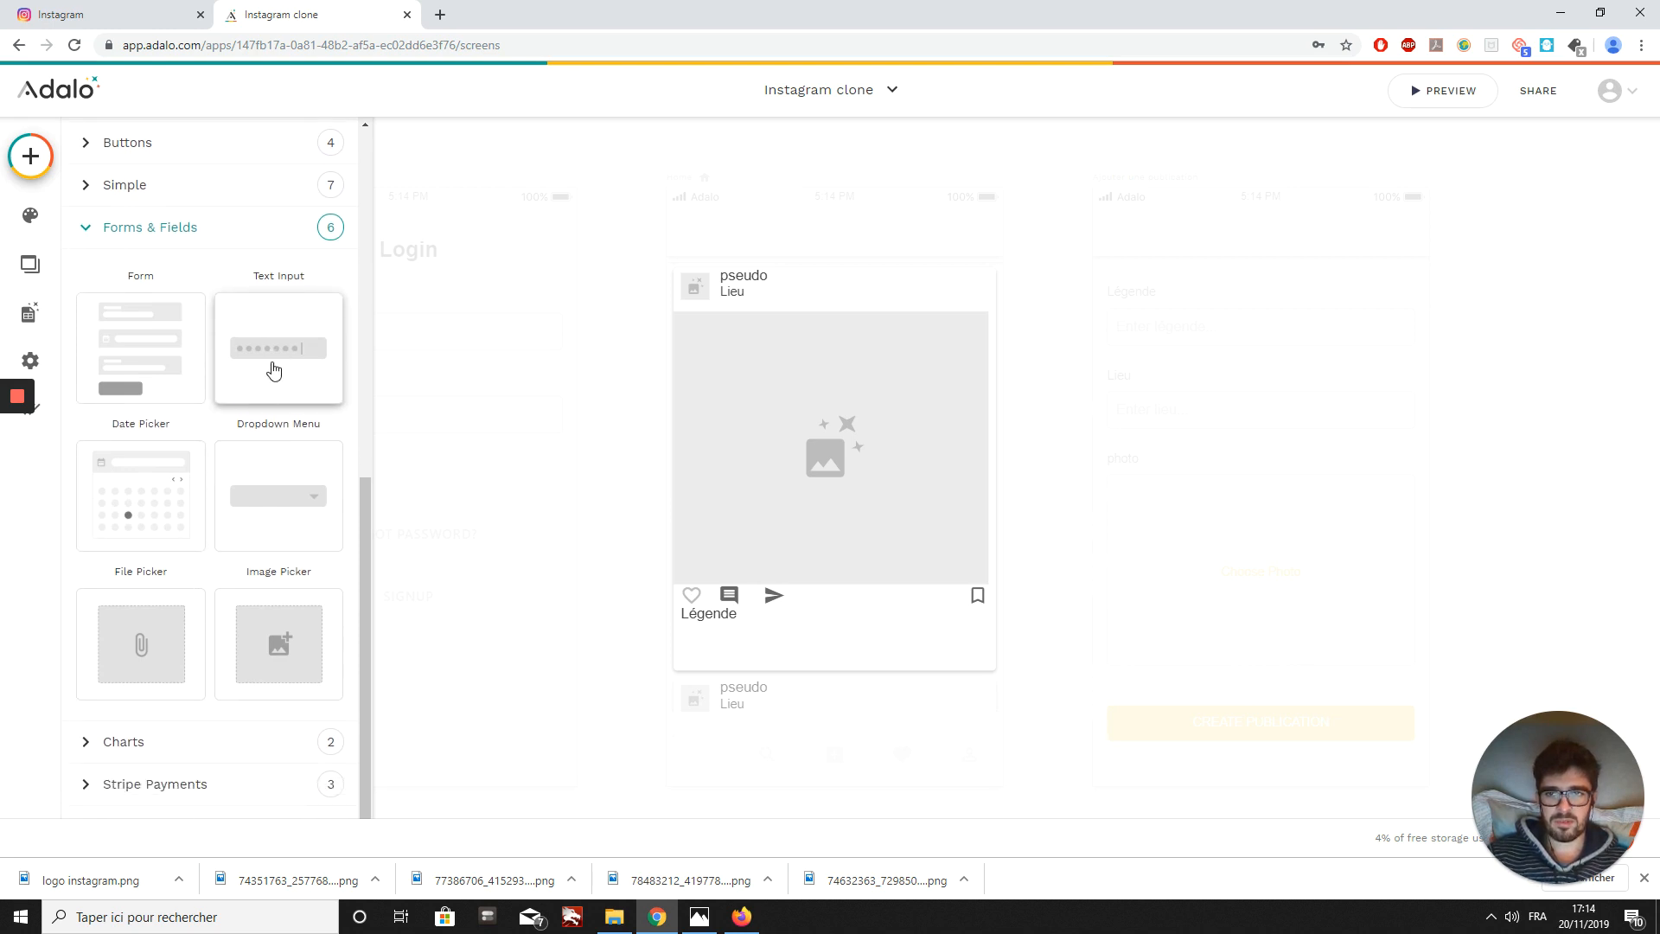
pyautogui.moveTo(274, 370); pyautogui.dragTo(882, 656)
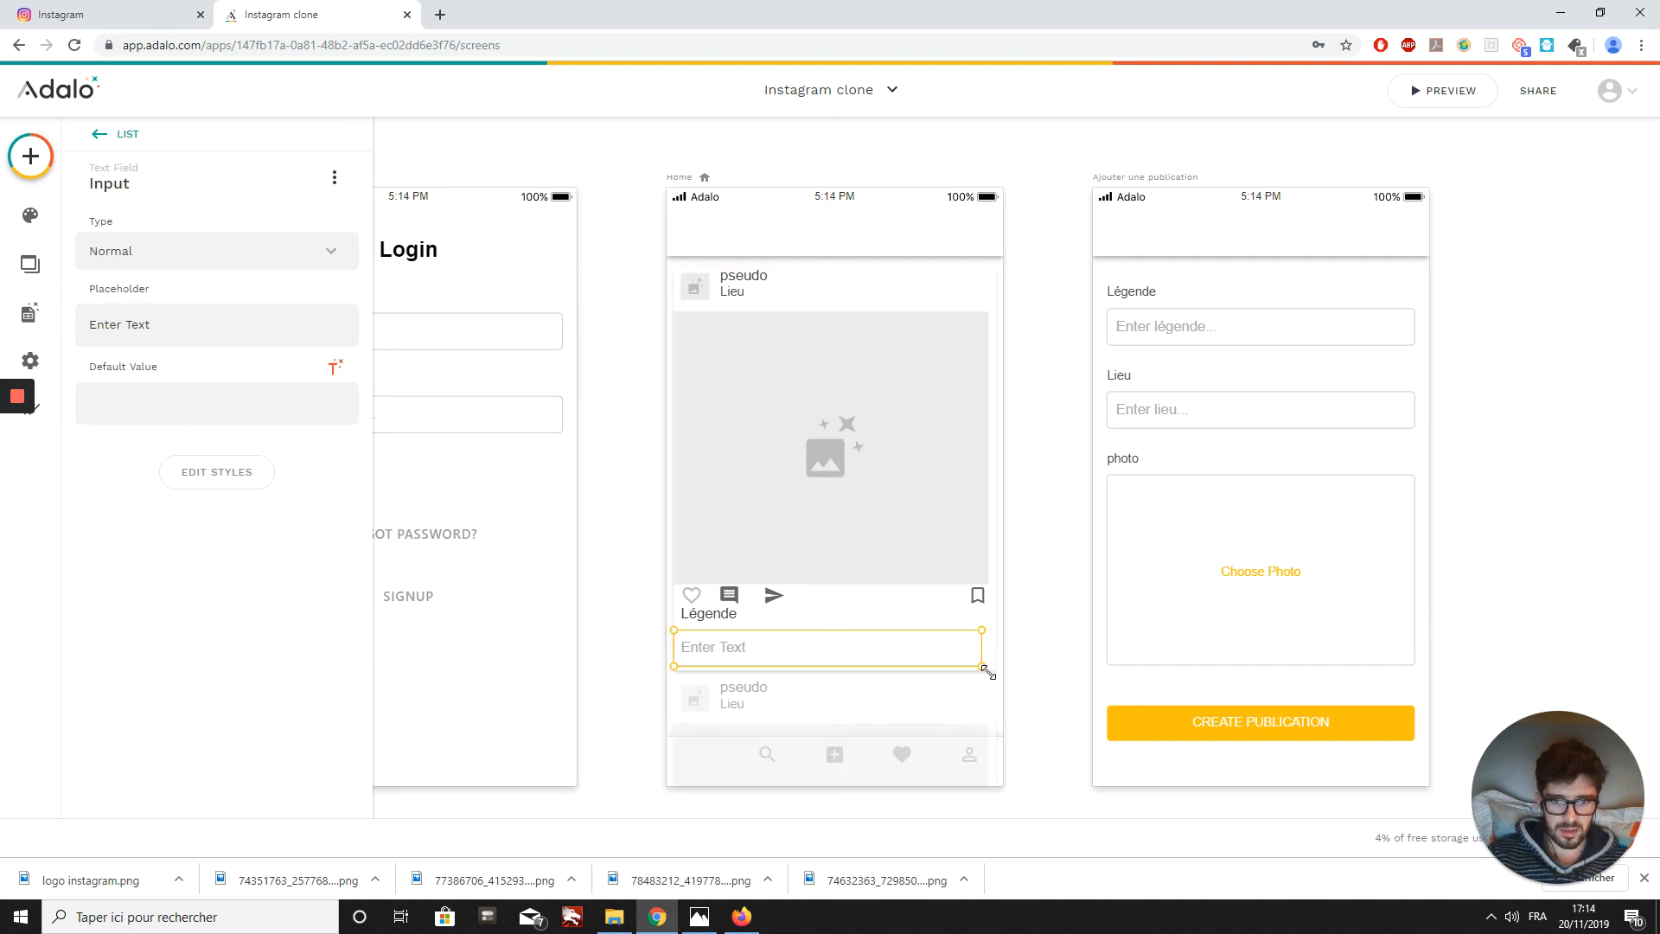
# - Shrink the text input in width and height, leaving free space beside it in the list item
pyautogui.moveTo(987, 672); pyautogui.dragTo(901, 662)
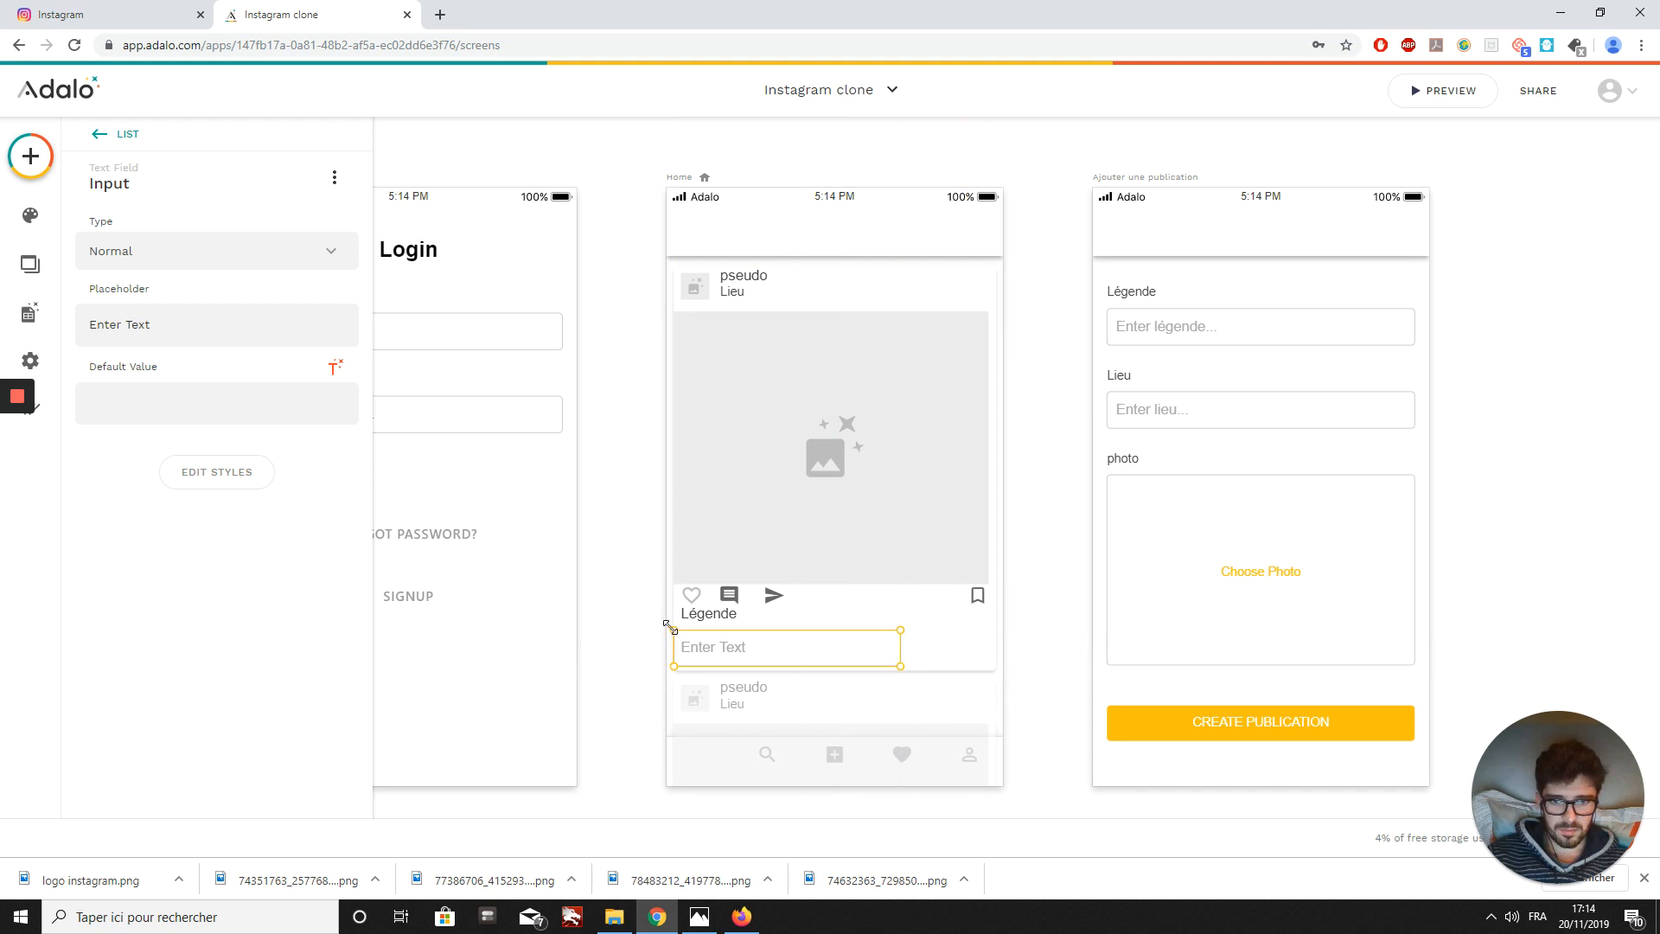
pyautogui.moveTo(671, 627); pyautogui.dragTo(672, 635)
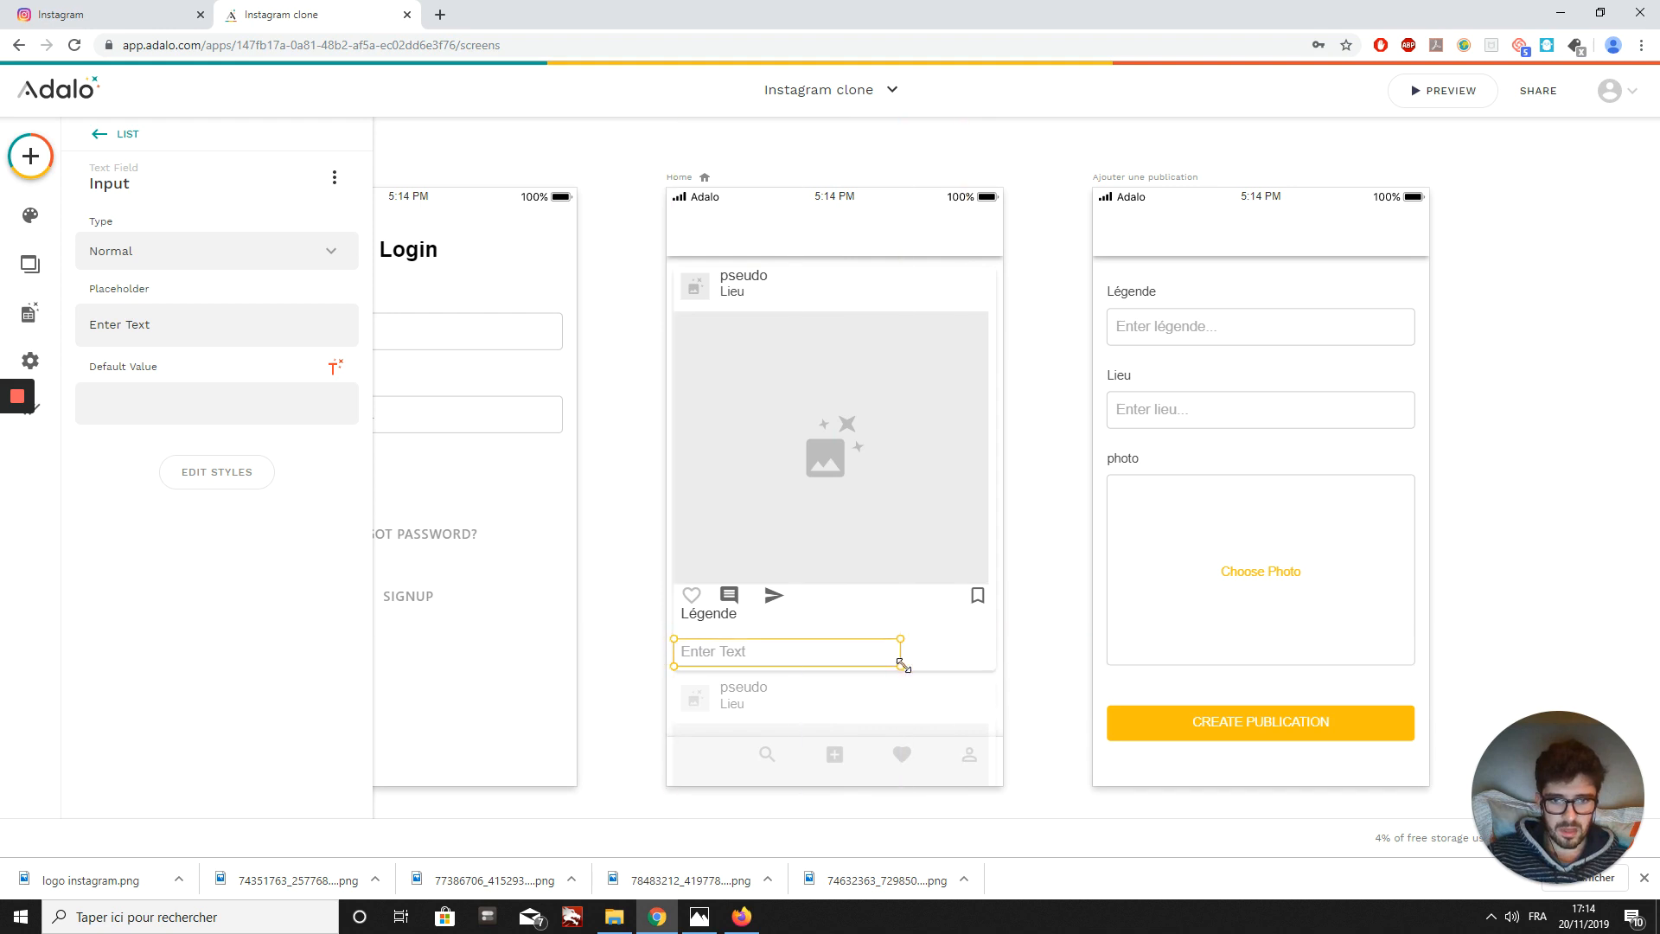
pyautogui.press('Escape')
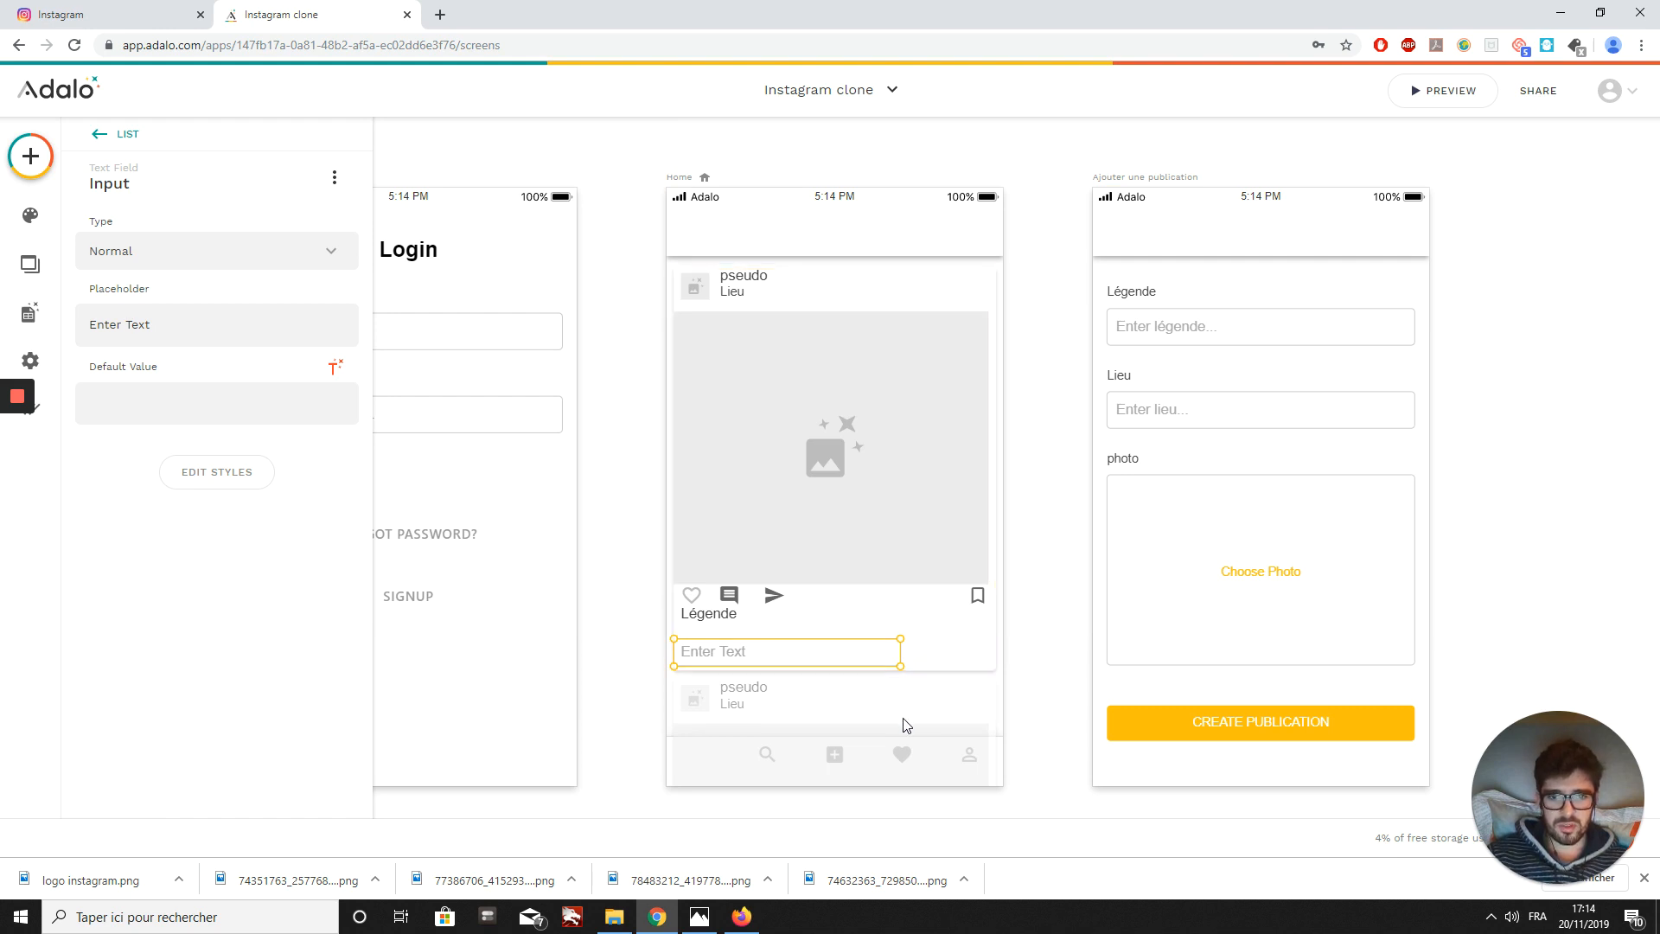
# - Add a Button component to the publication list beside the text input and narrow it from its left edge
pyautogui.click(904, 711)
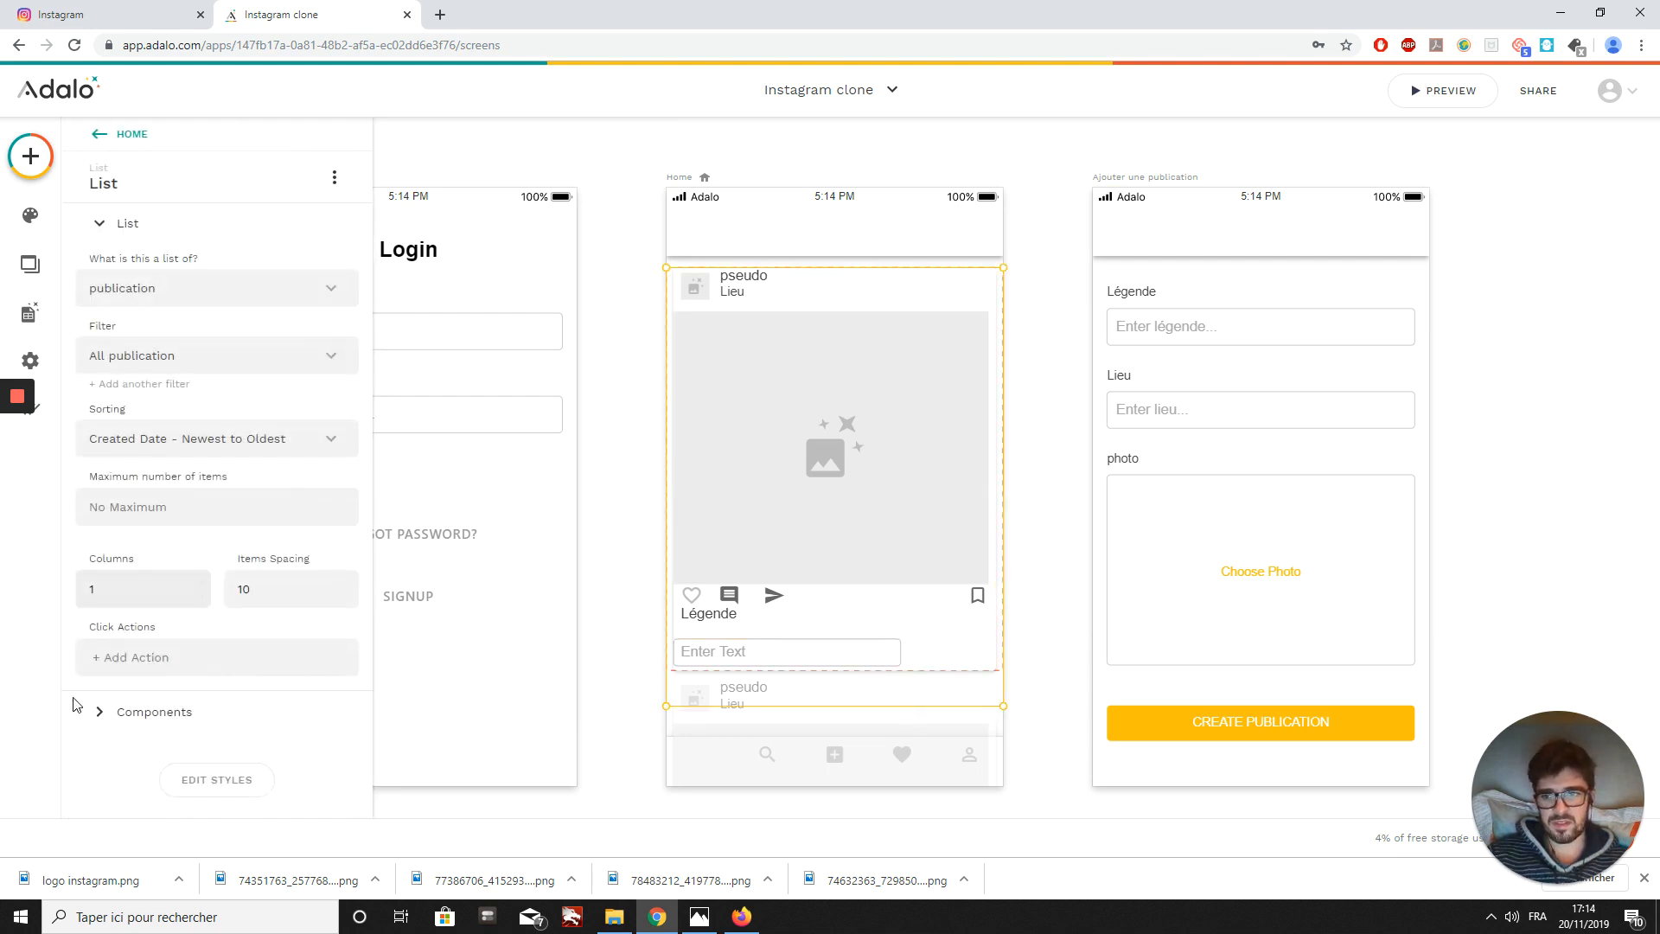
pyautogui.click(170, 724)
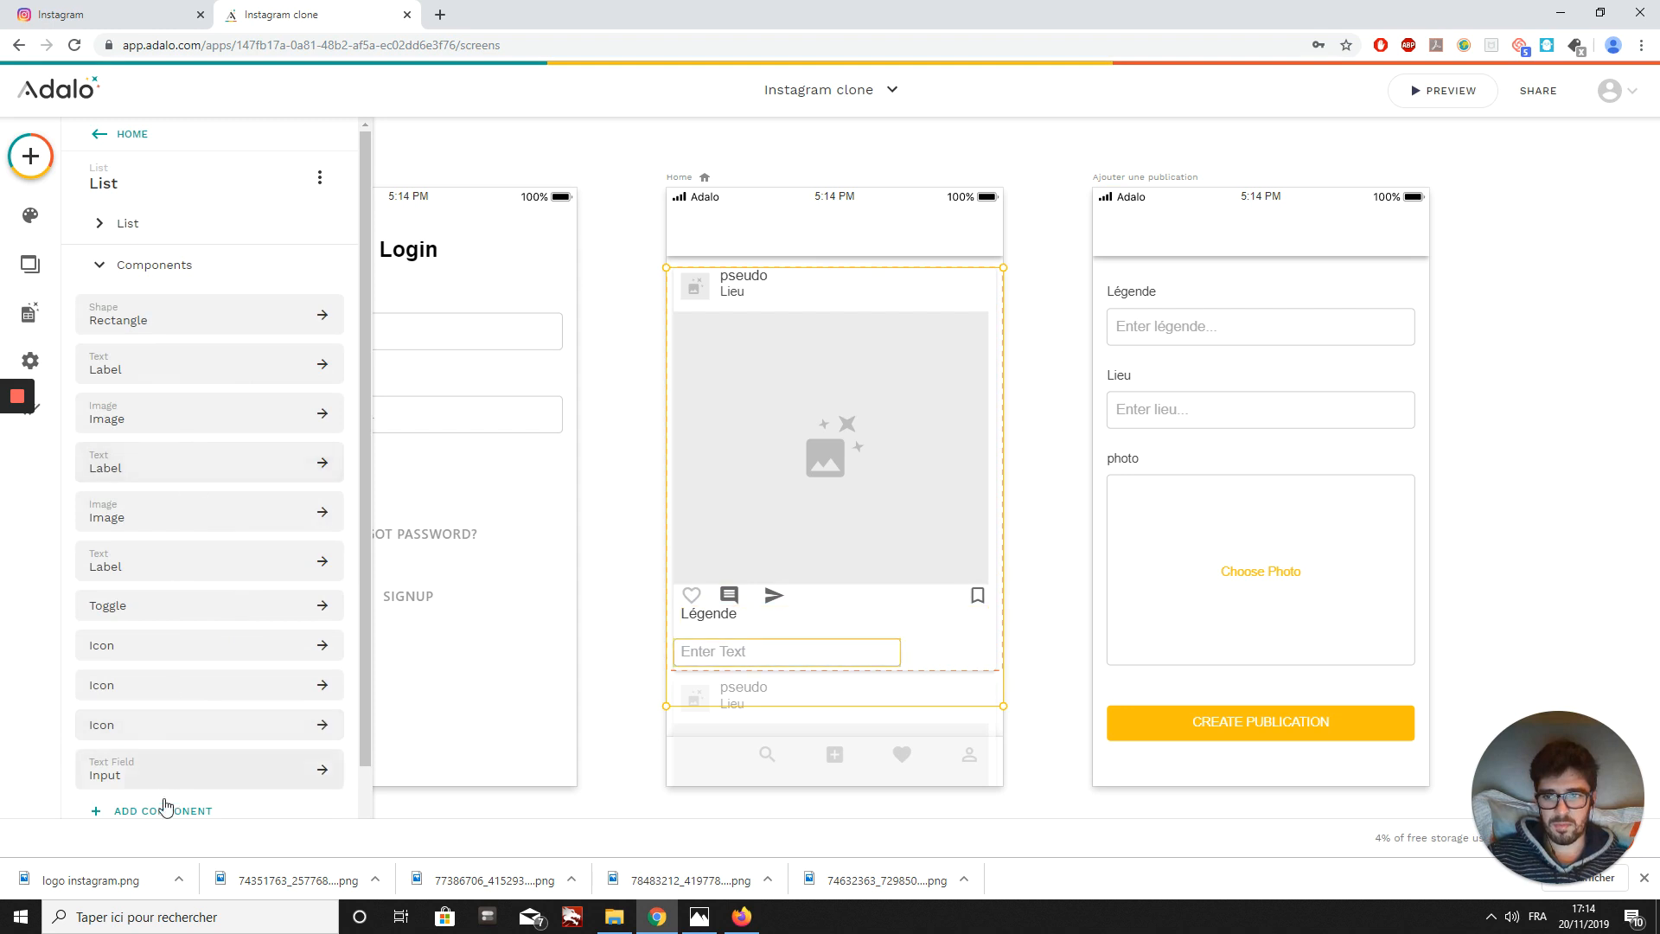
pyautogui.click(166, 827)
pyautogui.scroll(-3, 232, 597)
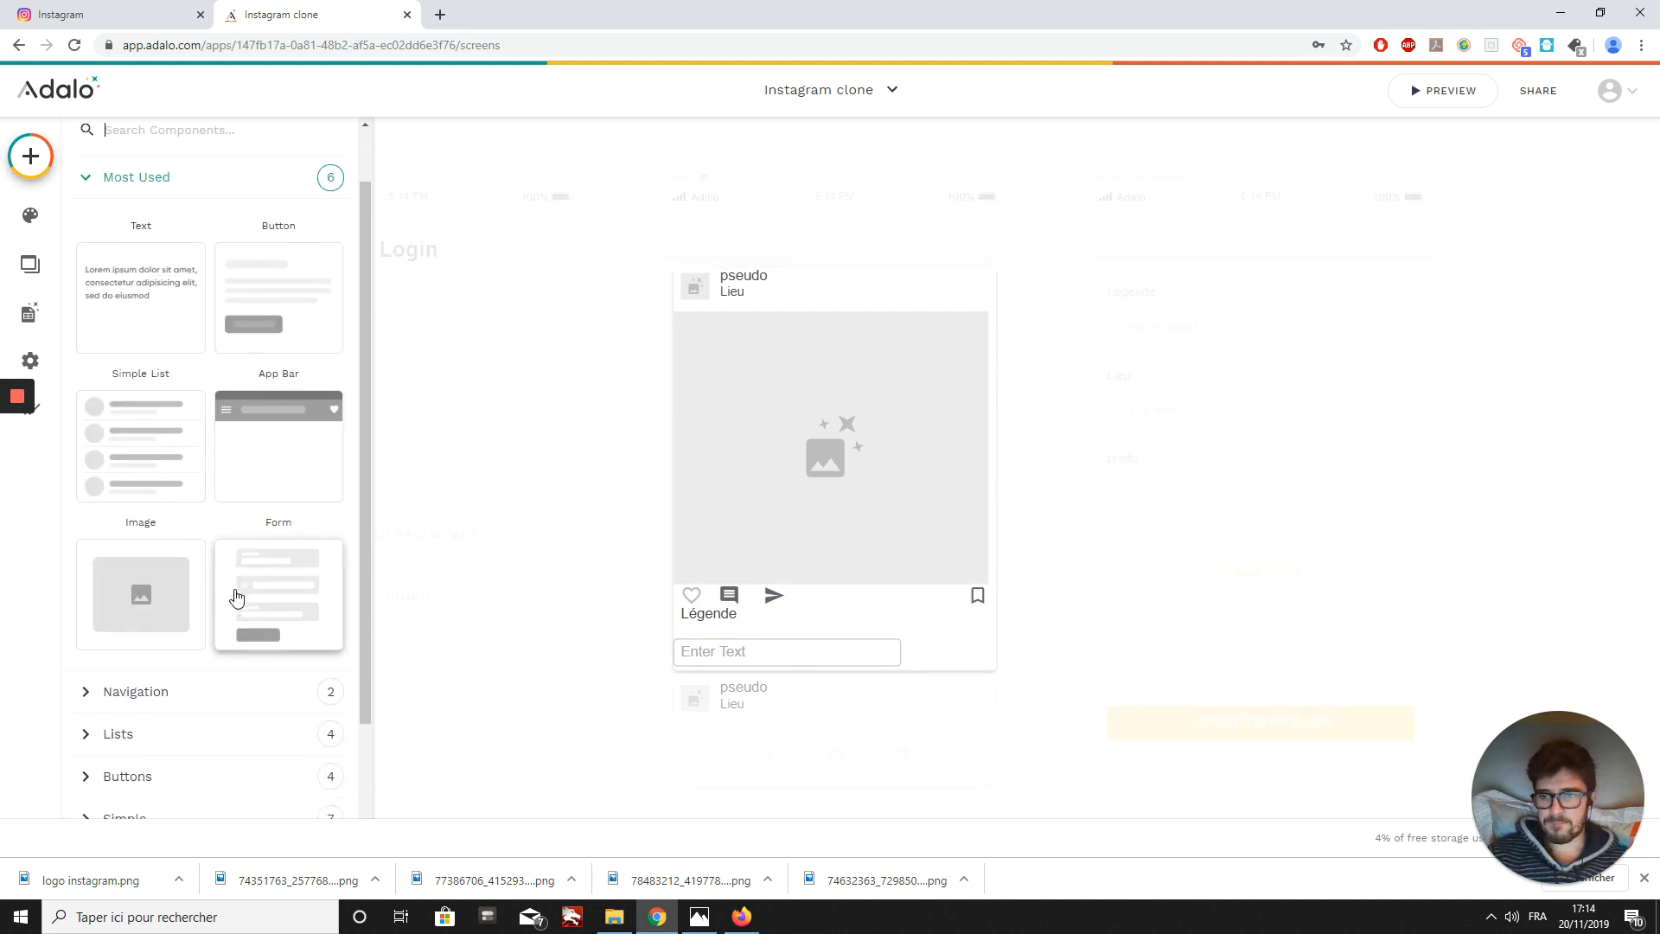
pyautogui.click(190, 617)
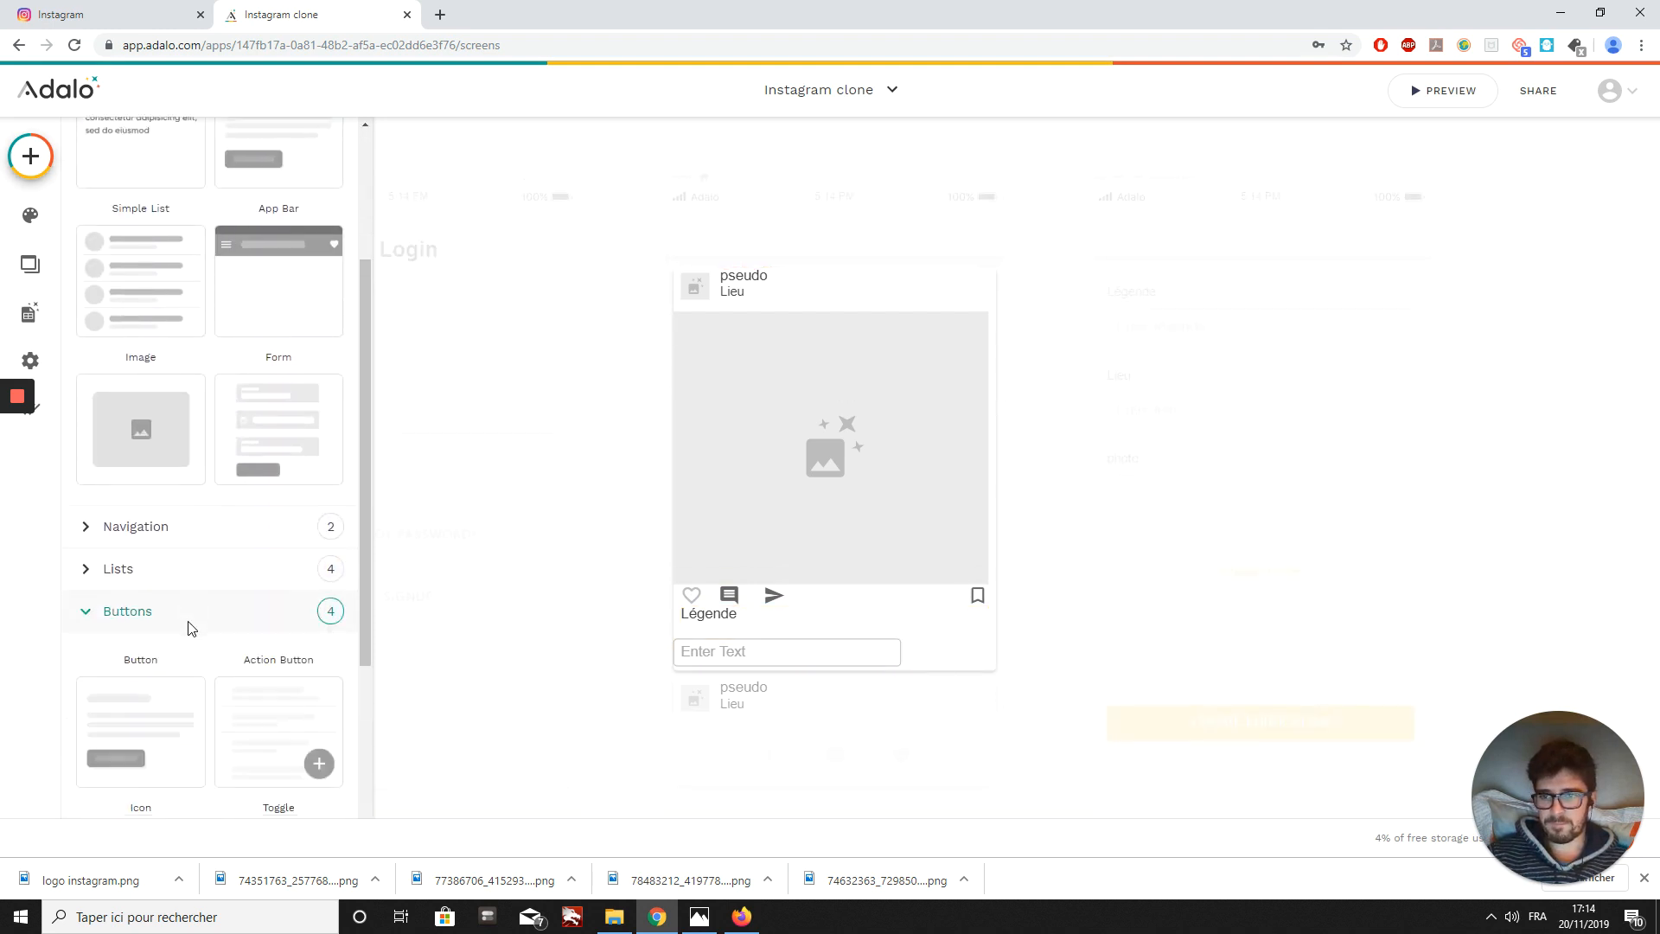
pyautogui.scroll(-2, 190, 631)
pyautogui.scroll(-1, 181, 692)
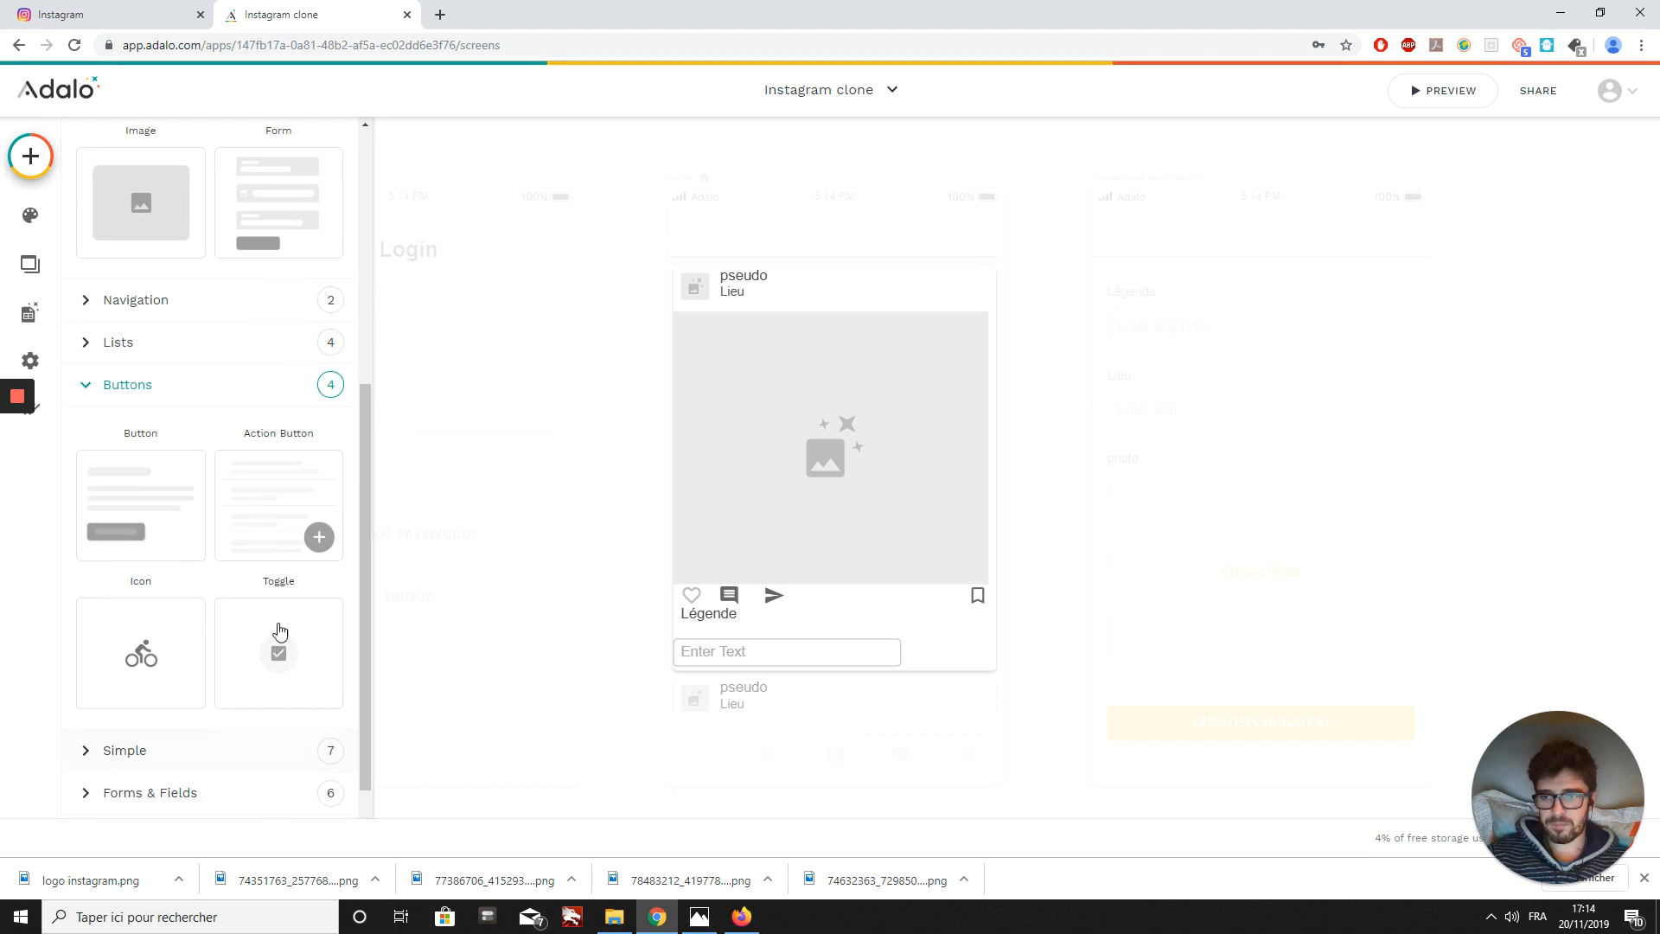
pyautogui.moveTo(120, 539); pyautogui.dragTo(956, 661)
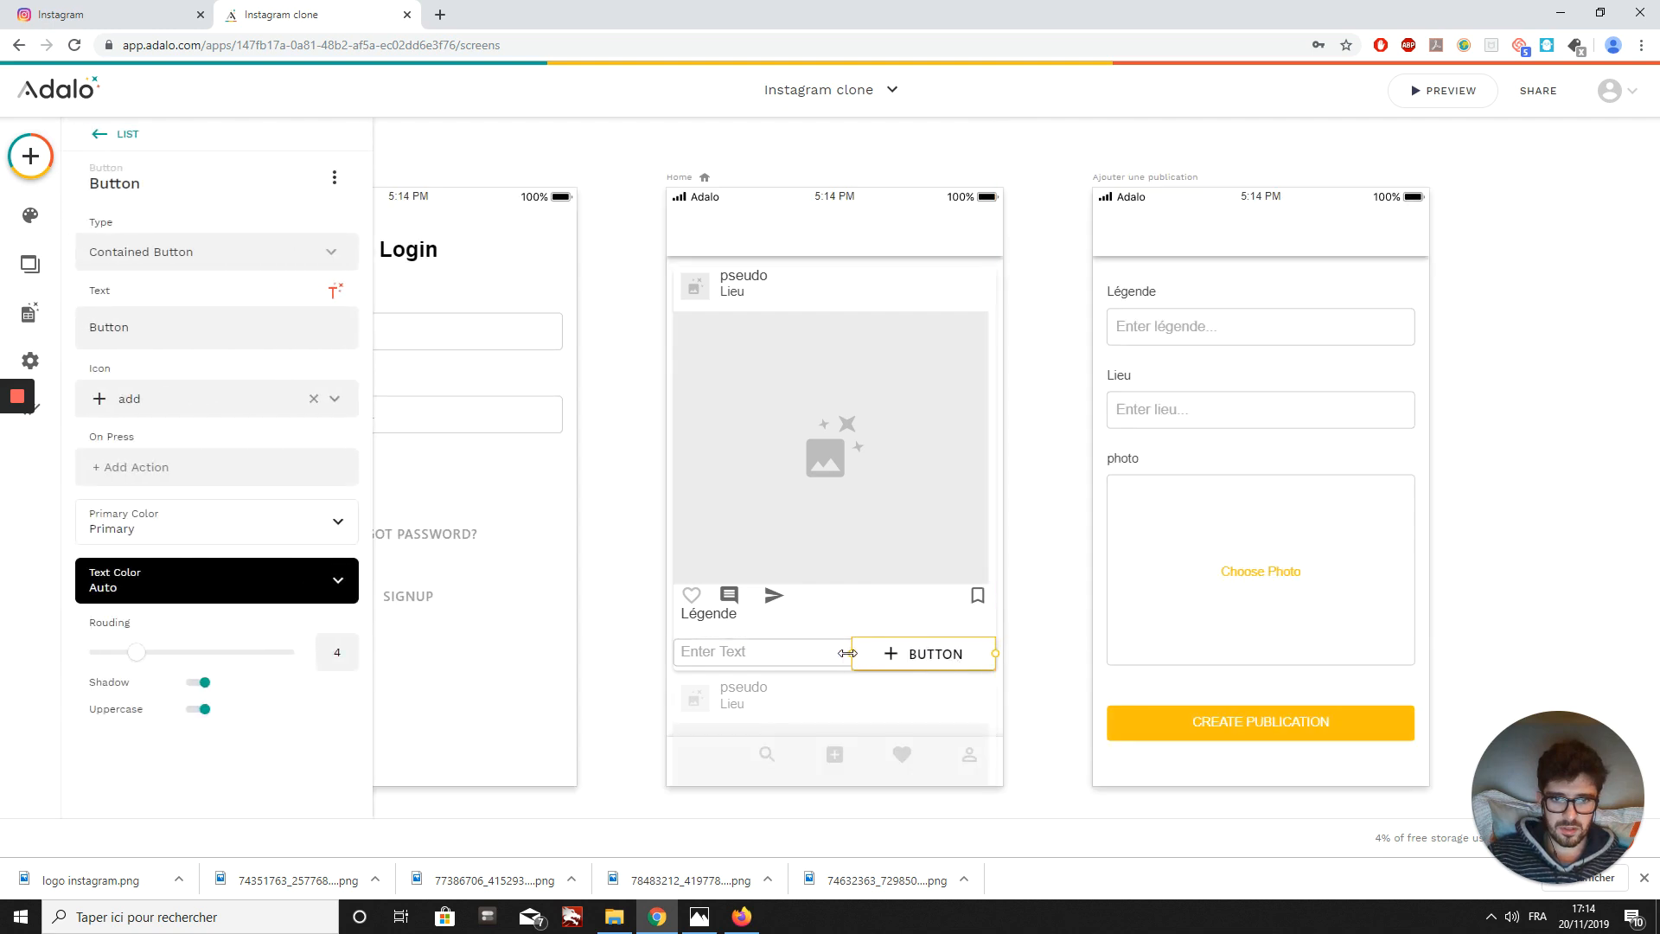
pyautogui.moveTo(847, 653); pyautogui.dragTo(874, 653)
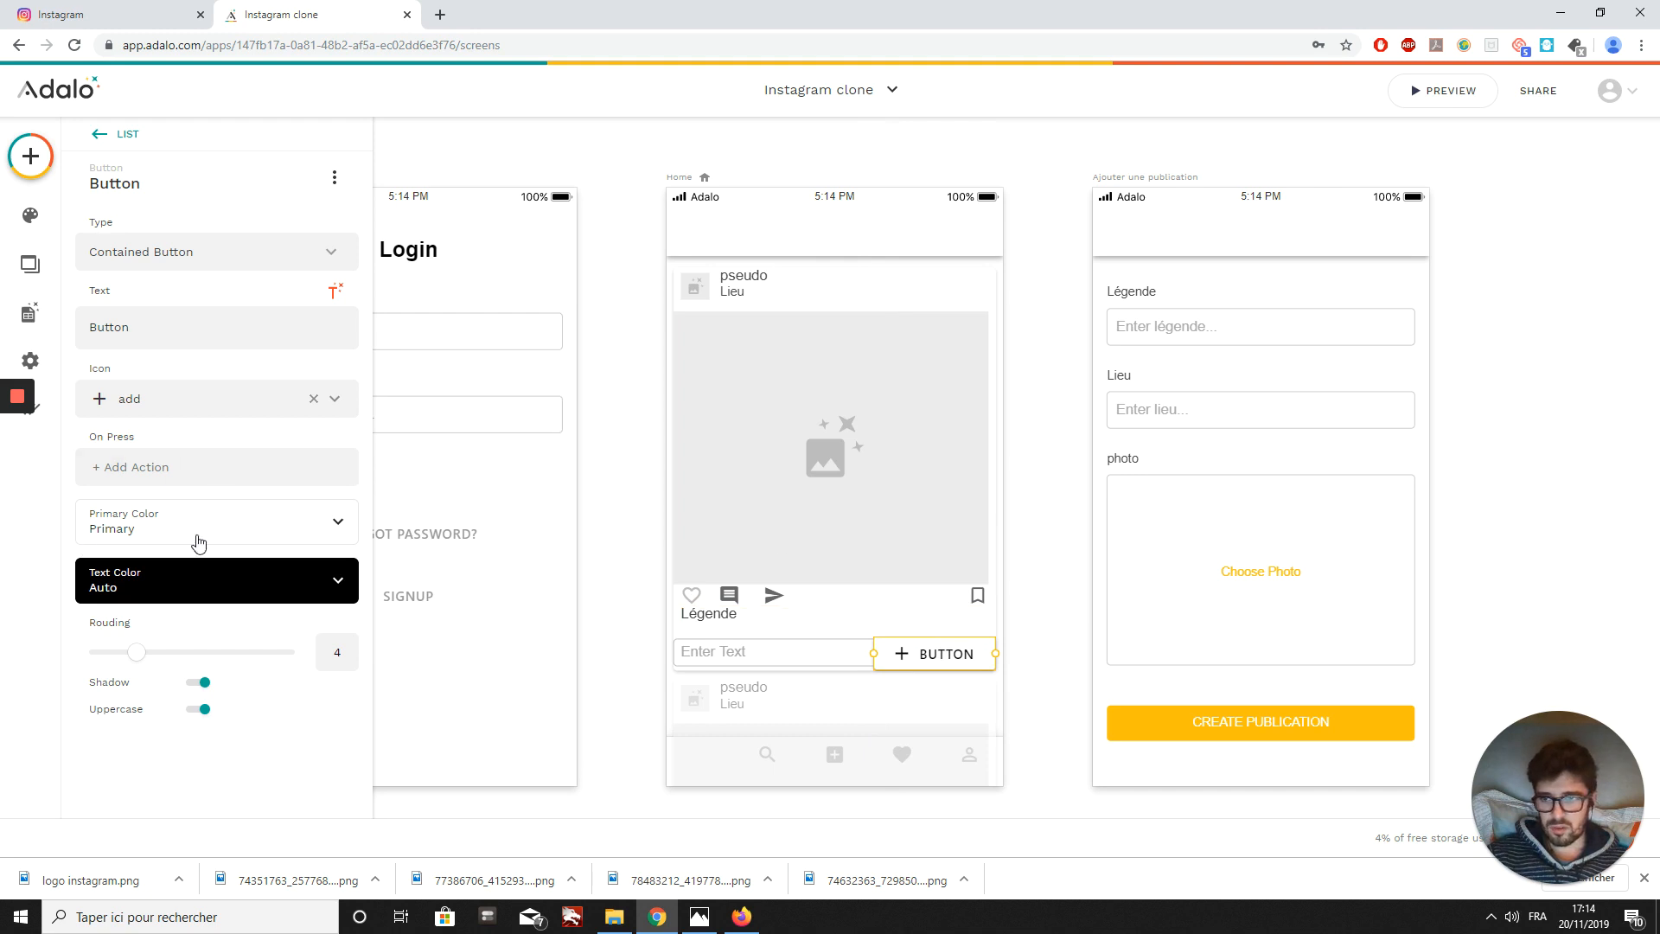
# - Remove the new button's icon and set its text to COMMENTER
pyautogui.click(171, 398)
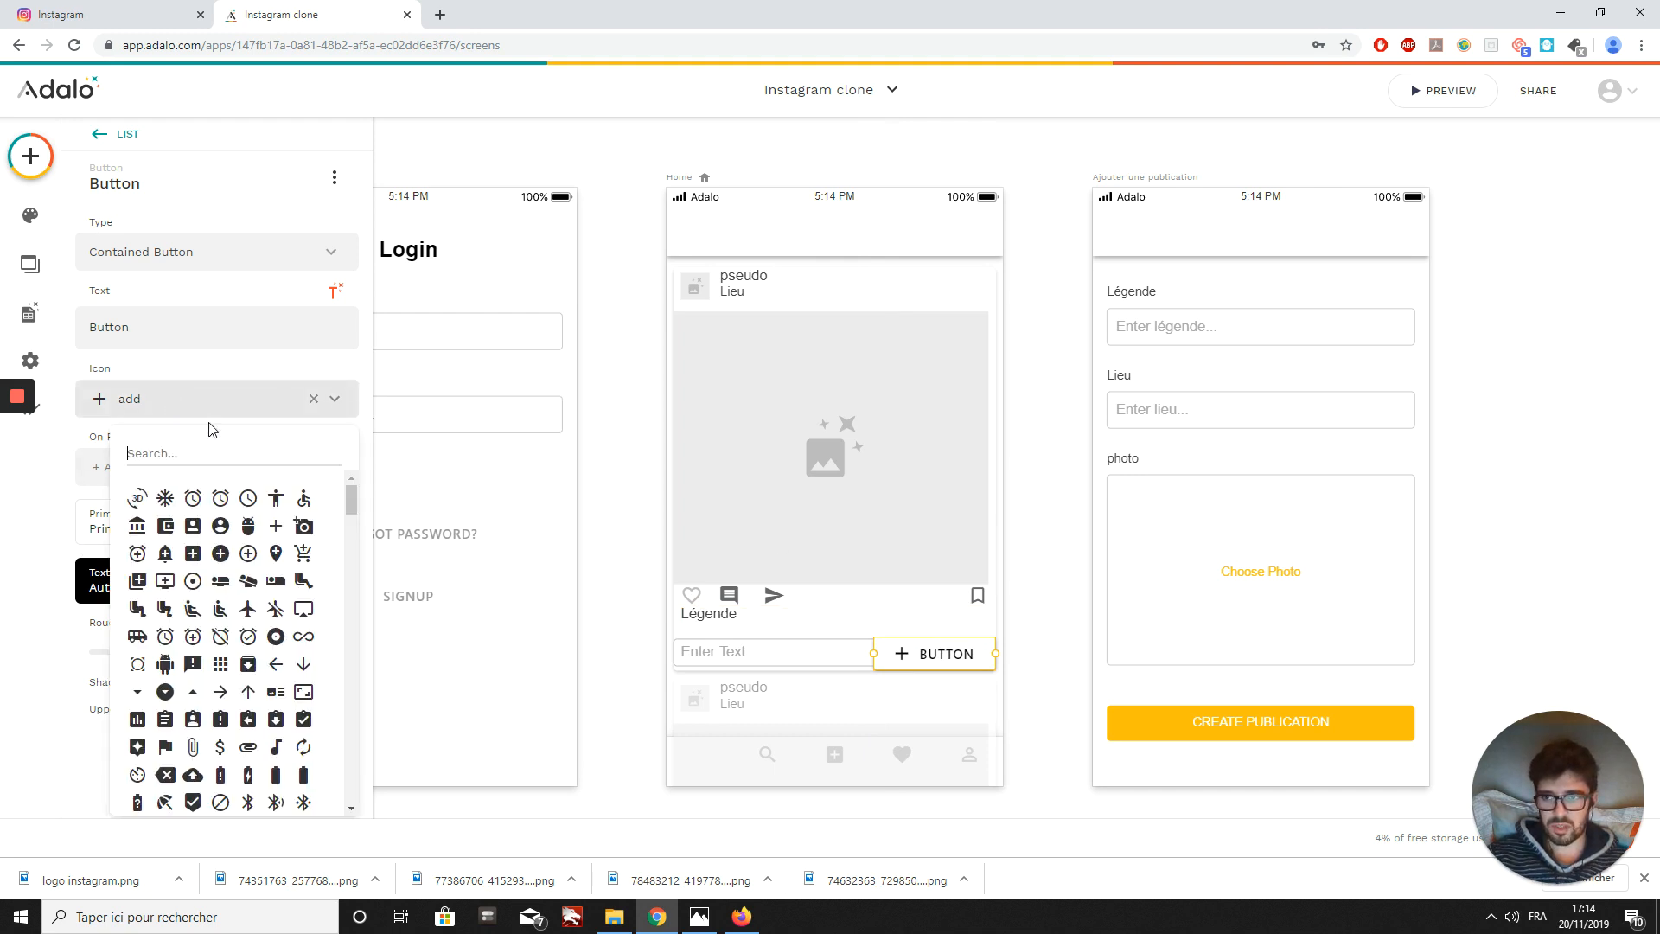
pyautogui.click(313, 404)
pyautogui.click(313, 399)
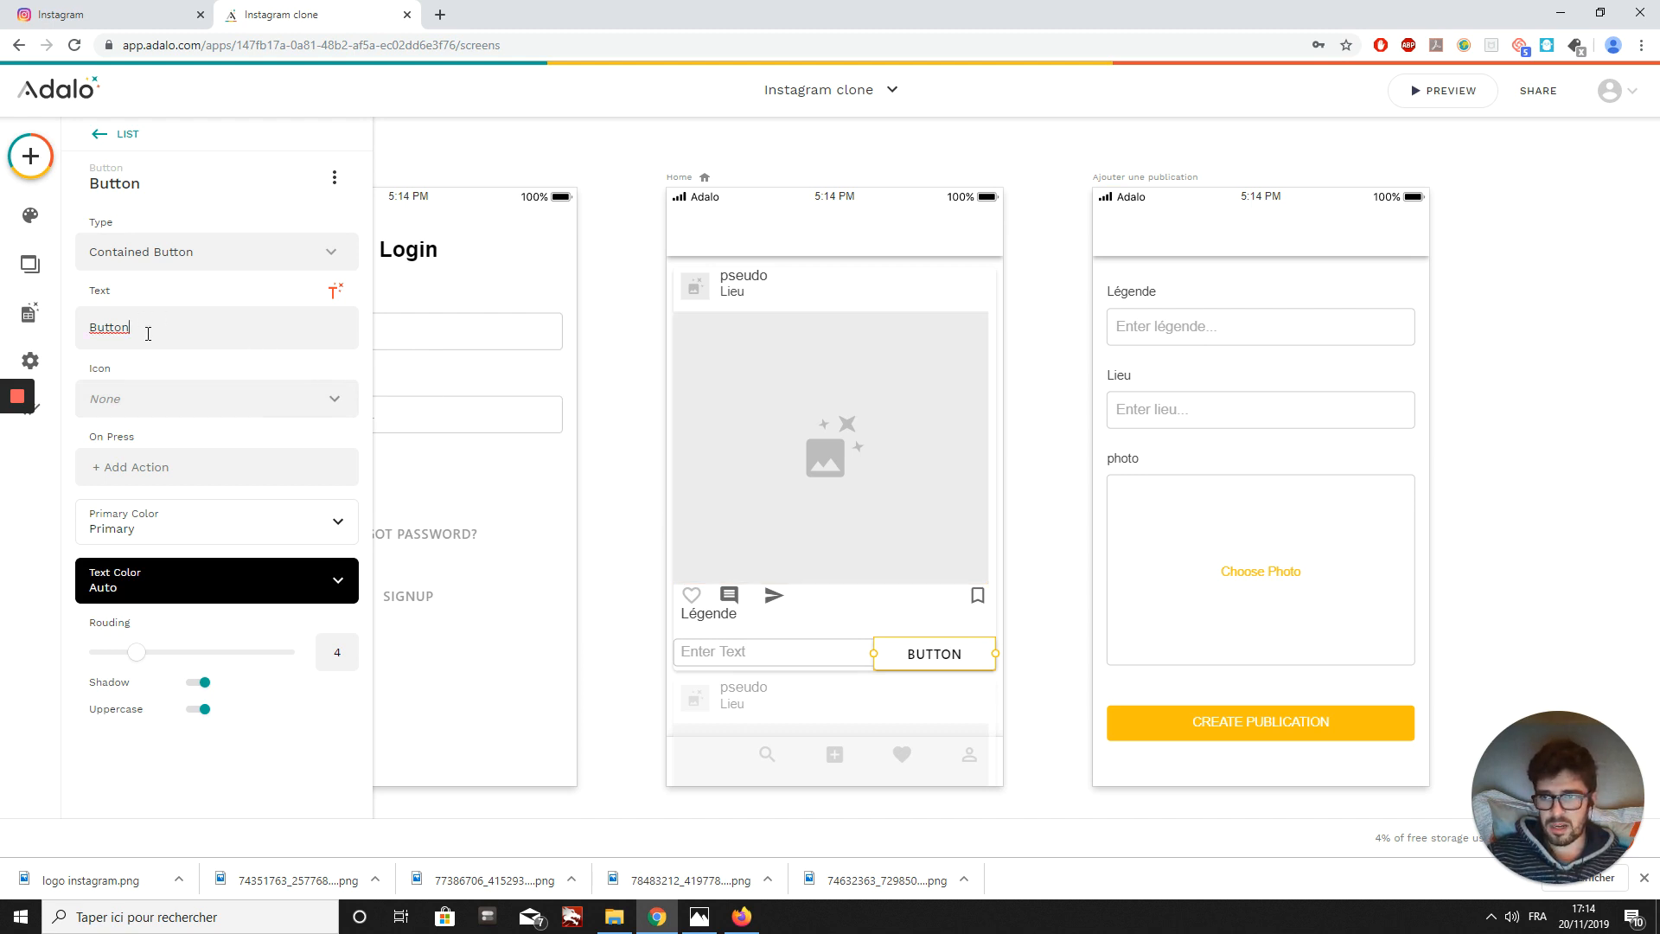
pyautogui.press('BackSpace')
pyautogui.press('BackSpace')
pyautogui.press('BackSpace')
pyautogui.press('BackSpace')
pyautogui.press('BackSpace')
pyautogui.press('BackSpace')
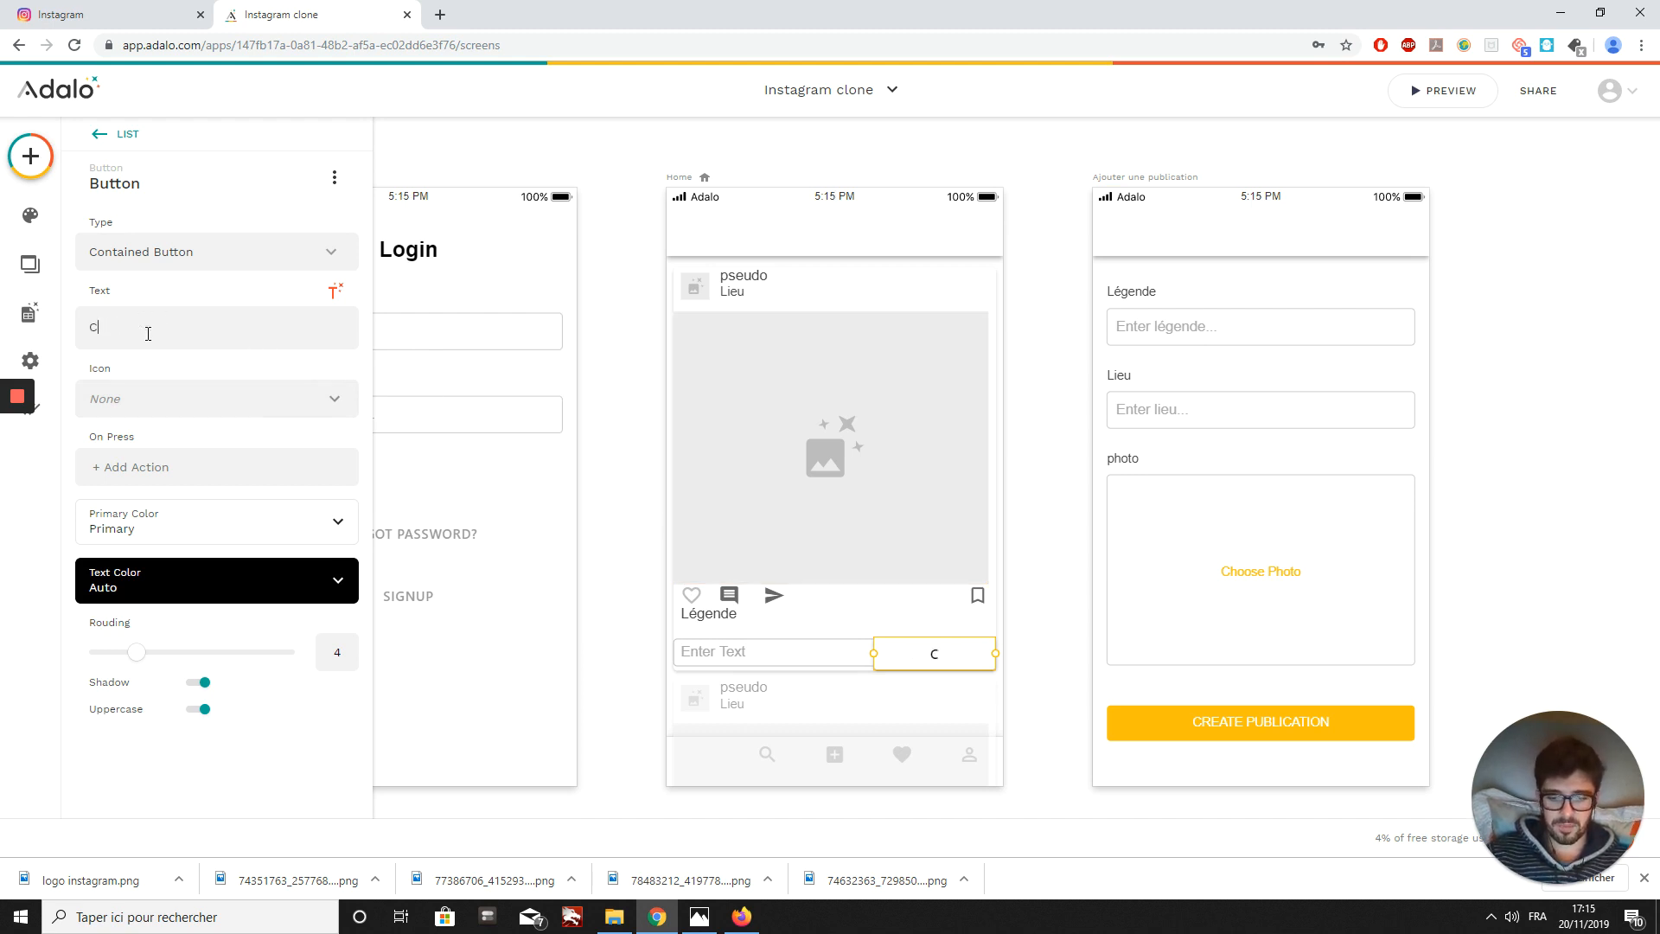
pyautogui.write('COMMENTER')
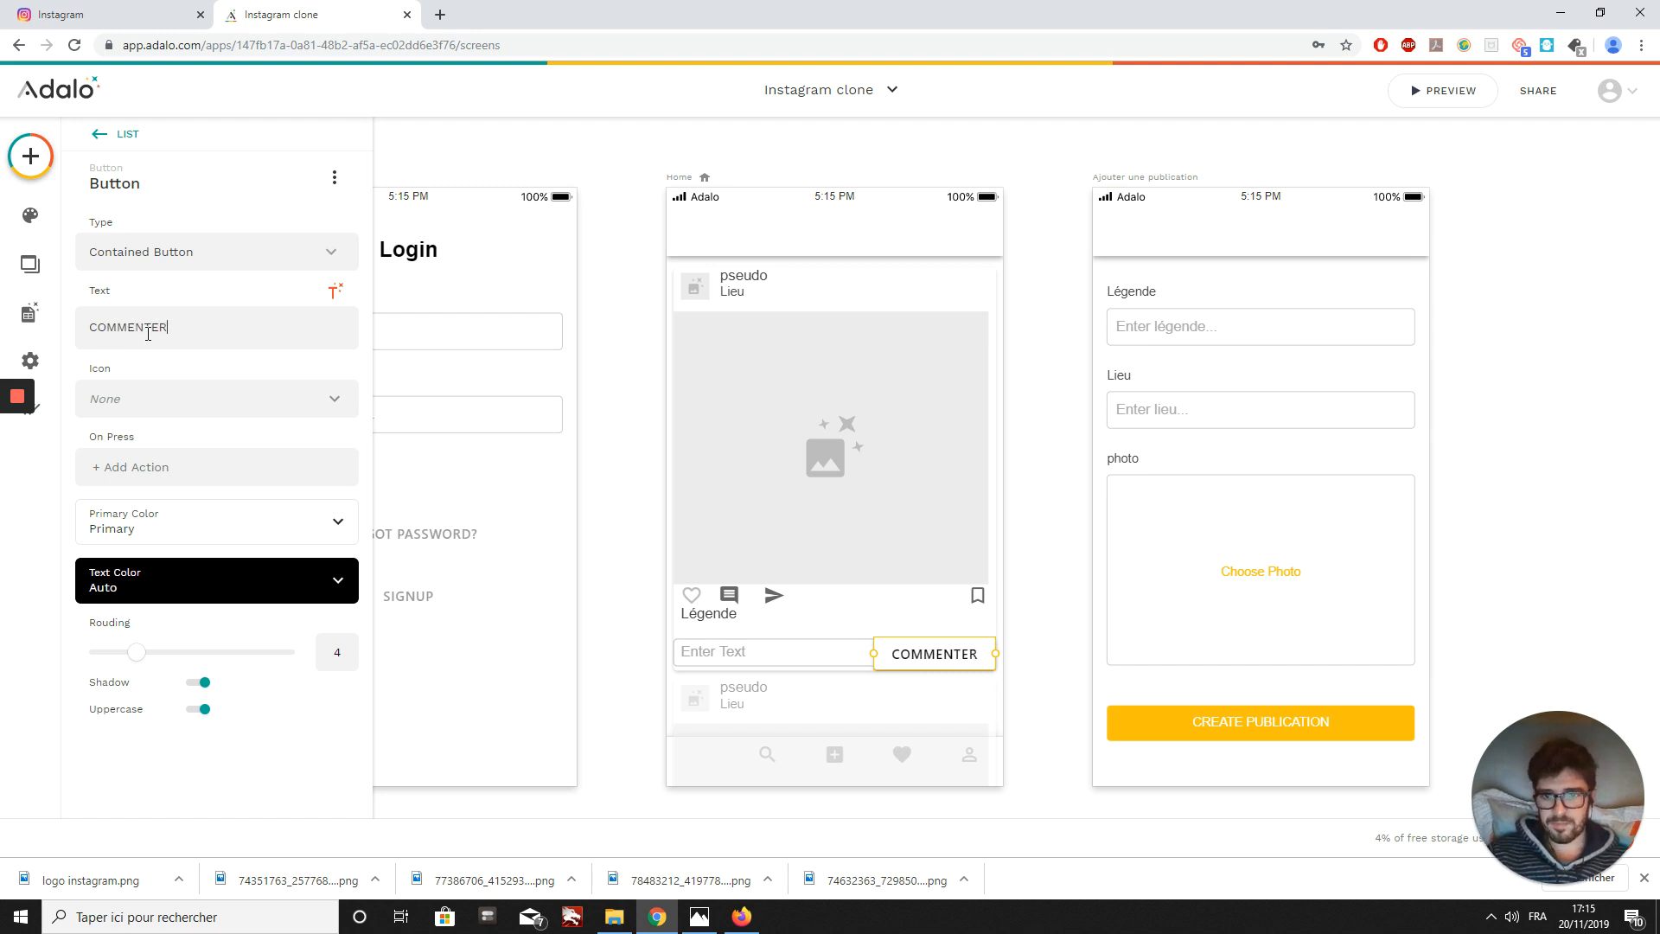
# - Try the Outlined Button type on the COMMENTER button and return it to Contained Button
pyautogui.click(192, 255)
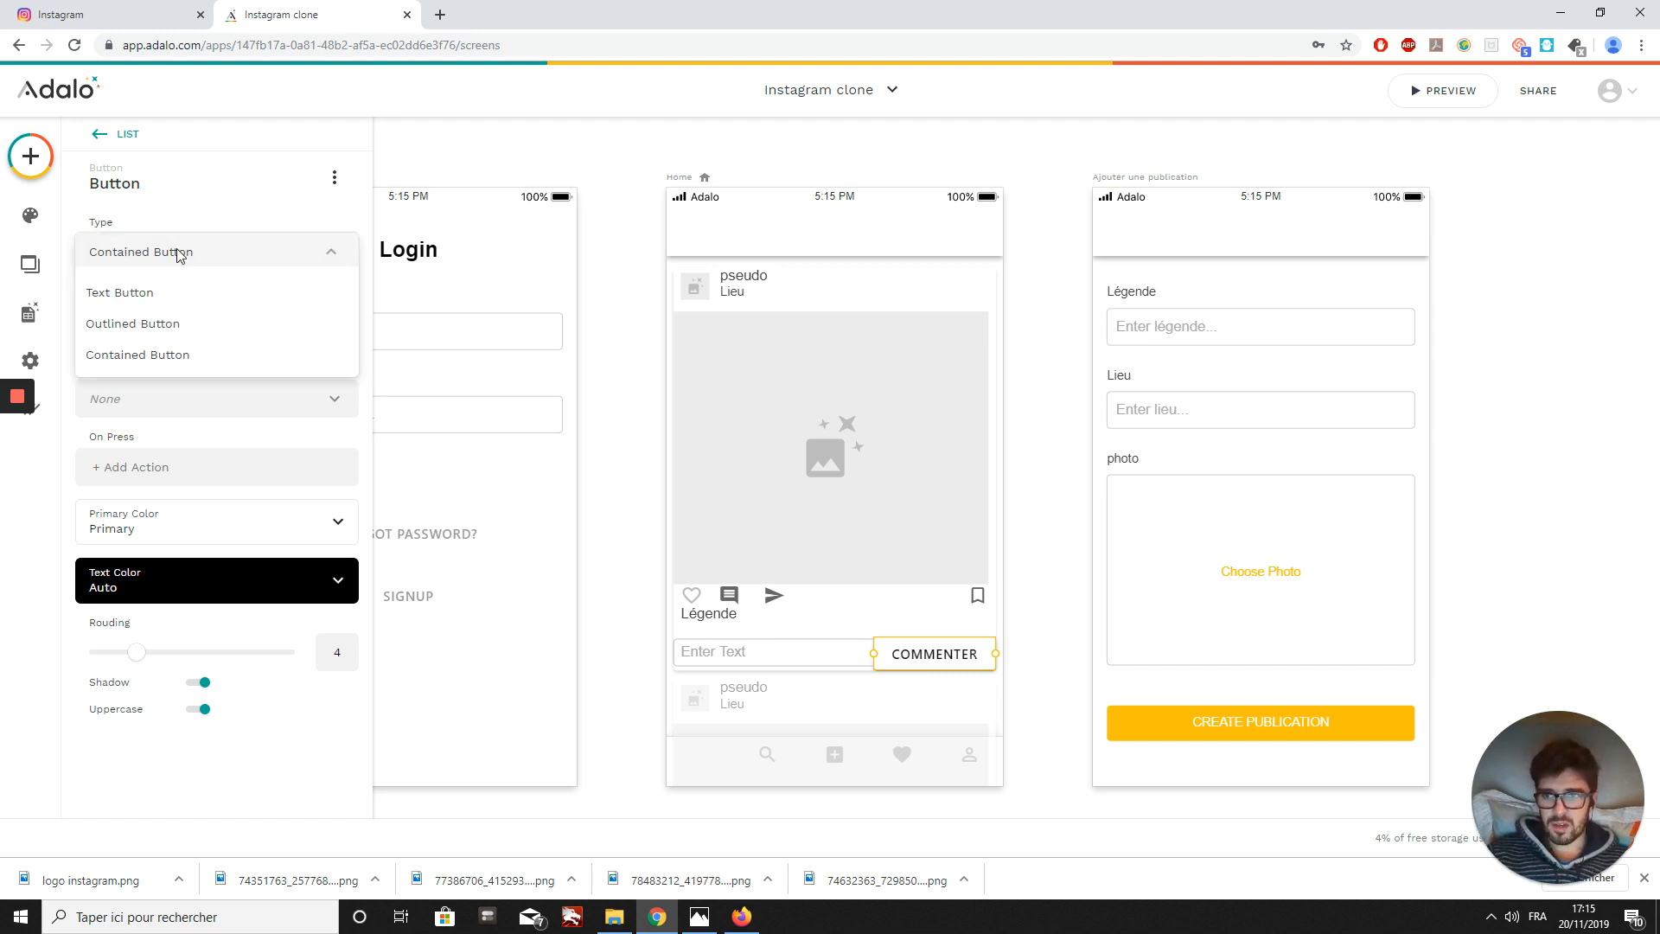
pyautogui.click(203, 325)
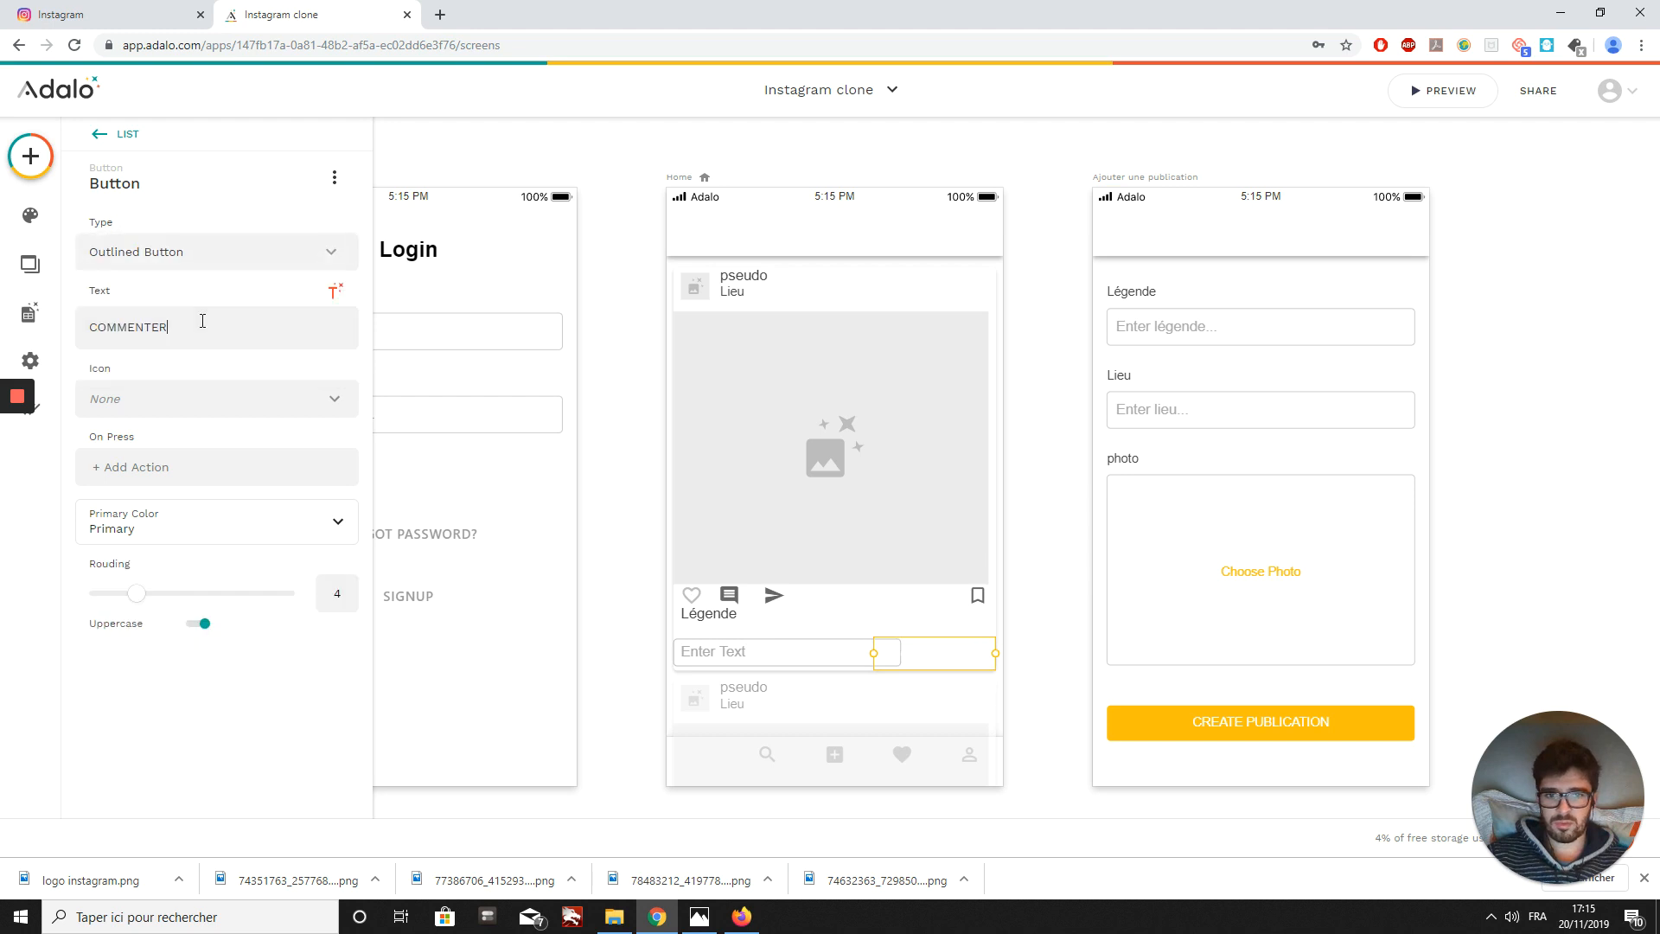
pyautogui.click(174, 254)
pyautogui.click(166, 357)
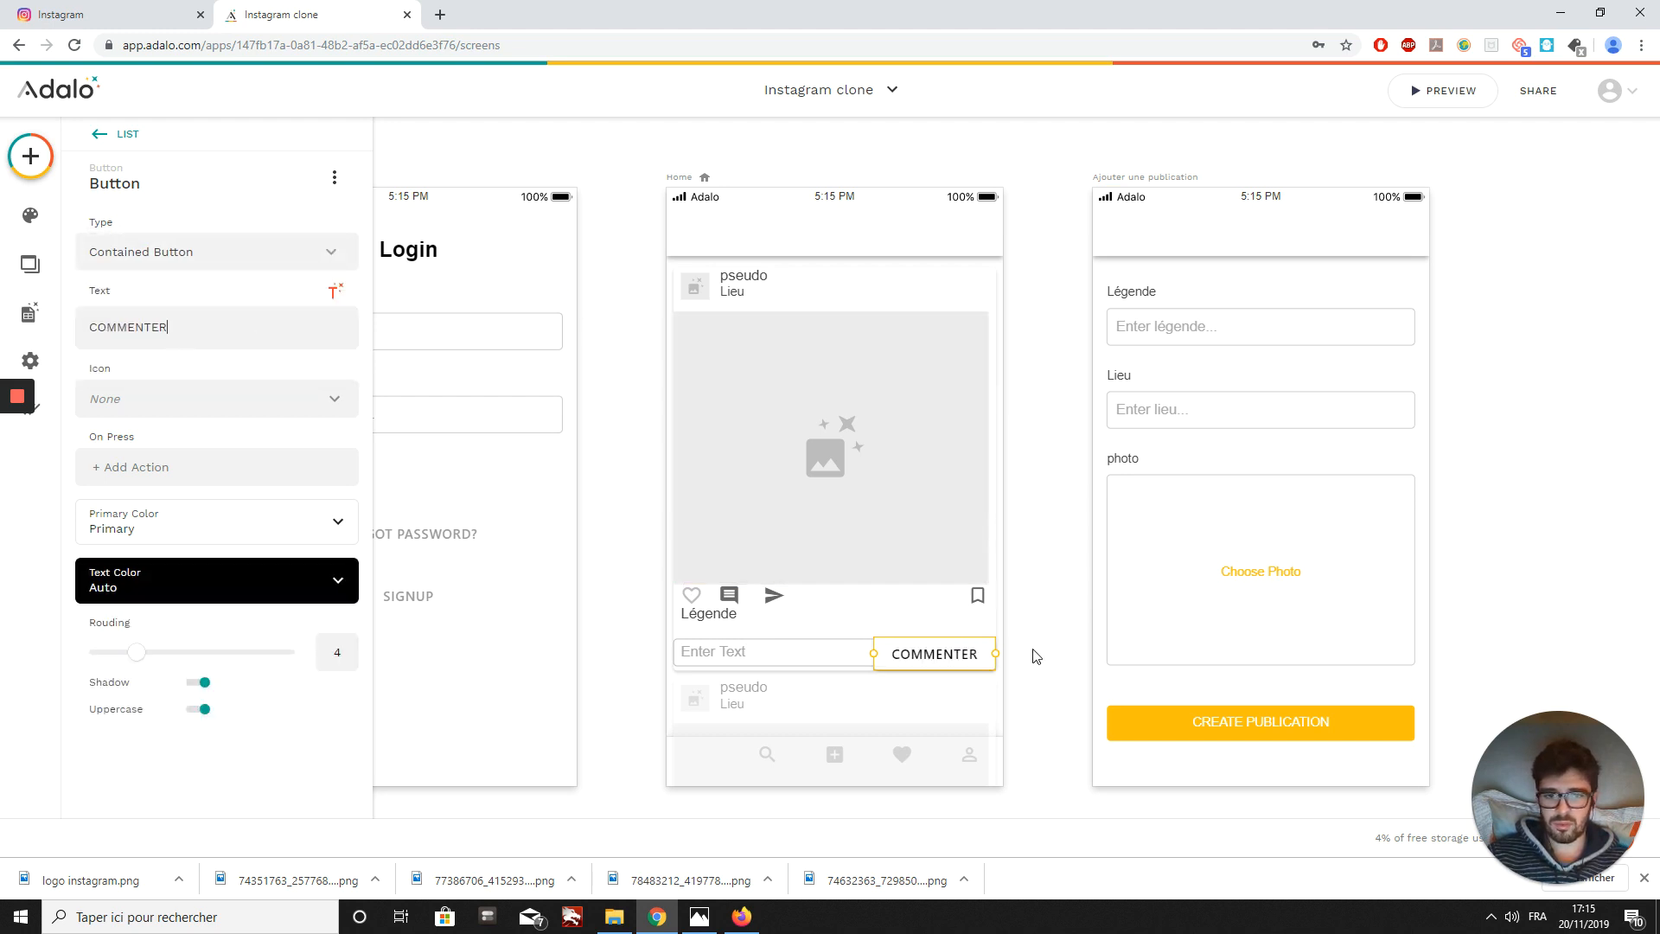
# - Open the COMMENTER button's primary color for editing and try a green hue in the color picker
pyautogui.click(151, 528)
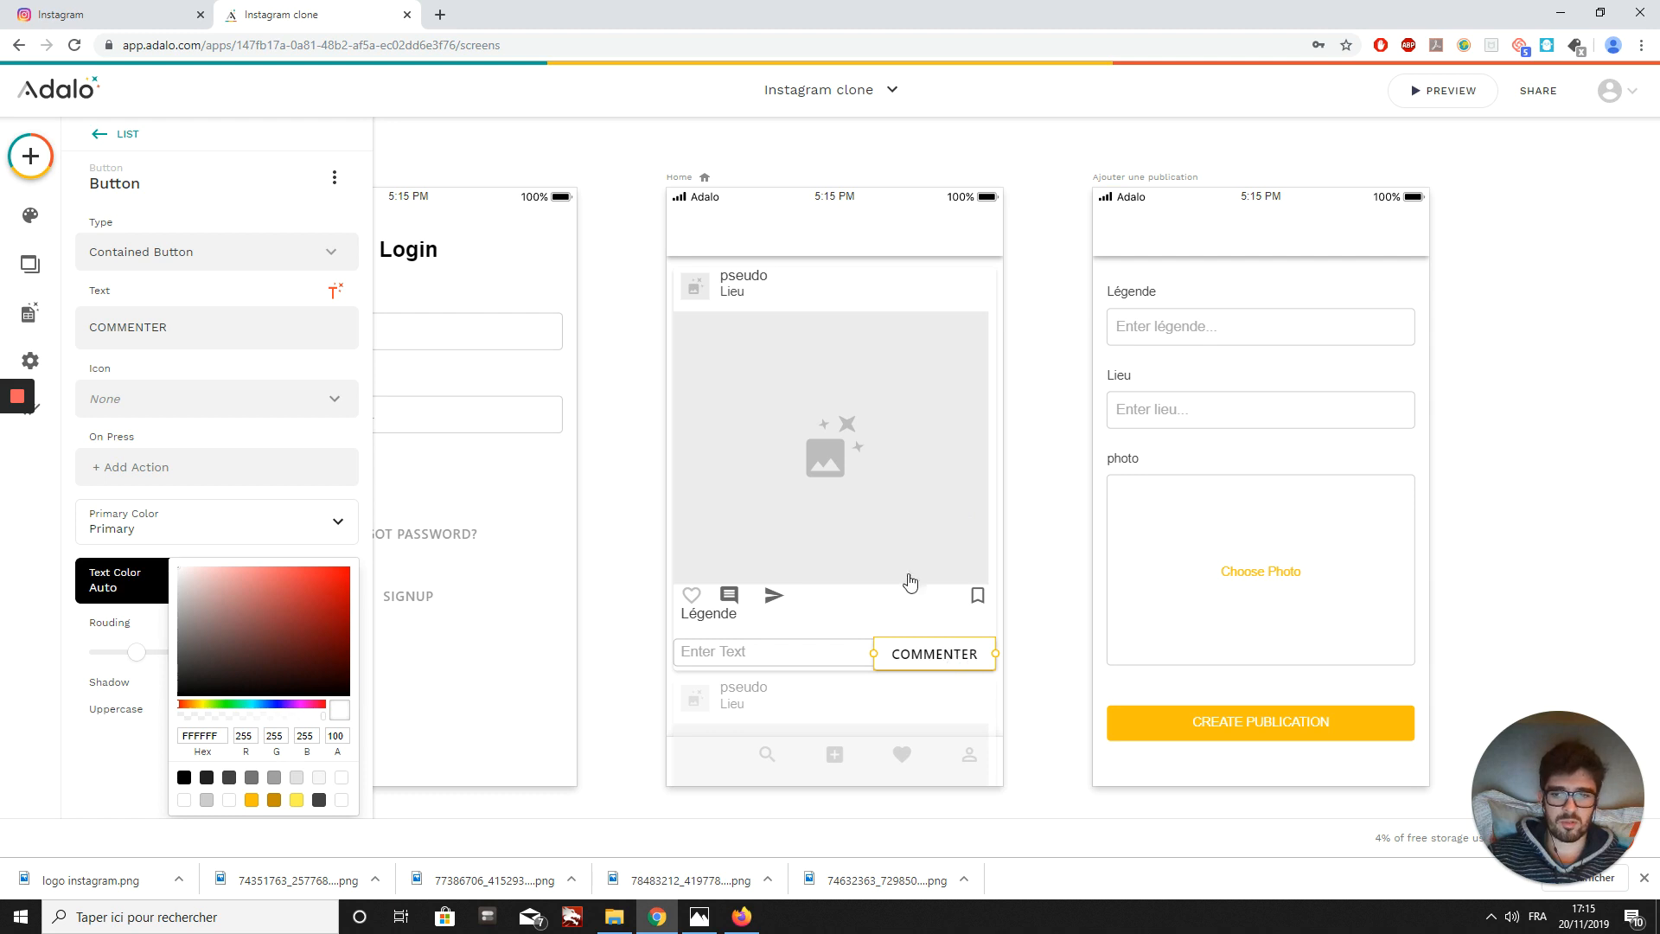
pyautogui.click(228, 705)
pyautogui.moveTo(231, 710); pyautogui.dragTo(243, 706)
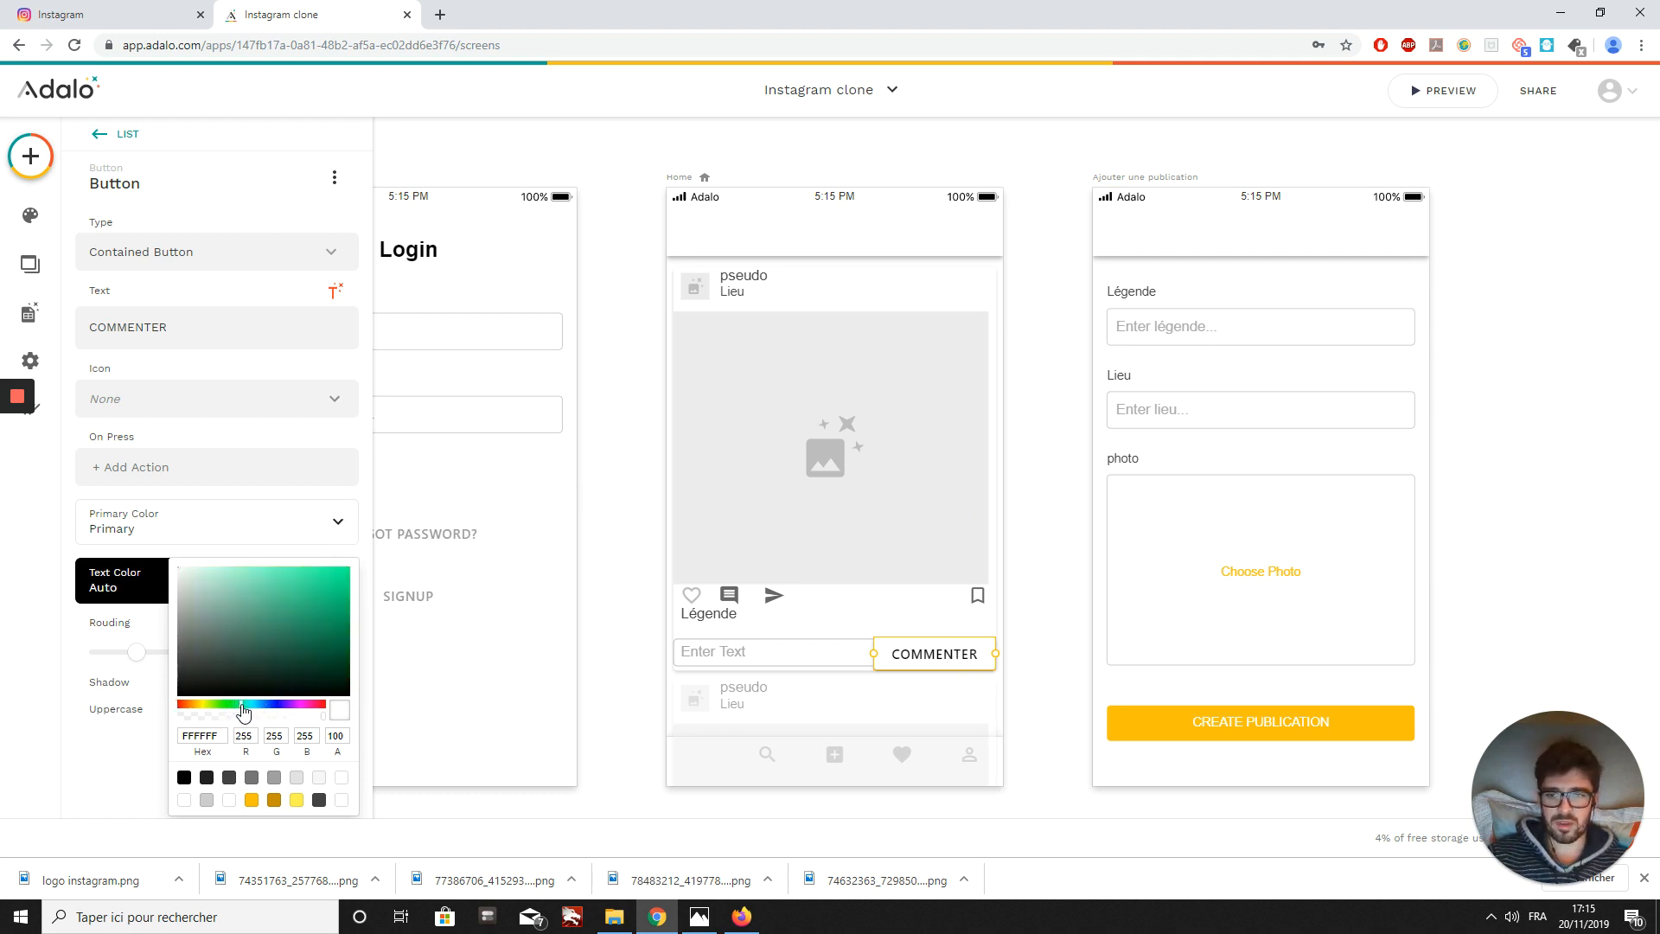
# - Open the bookmarked Flat UI Colors Canadian Palette in a new browser tab and copy the Megaman color's hex code
pyautogui.click(440, 15)
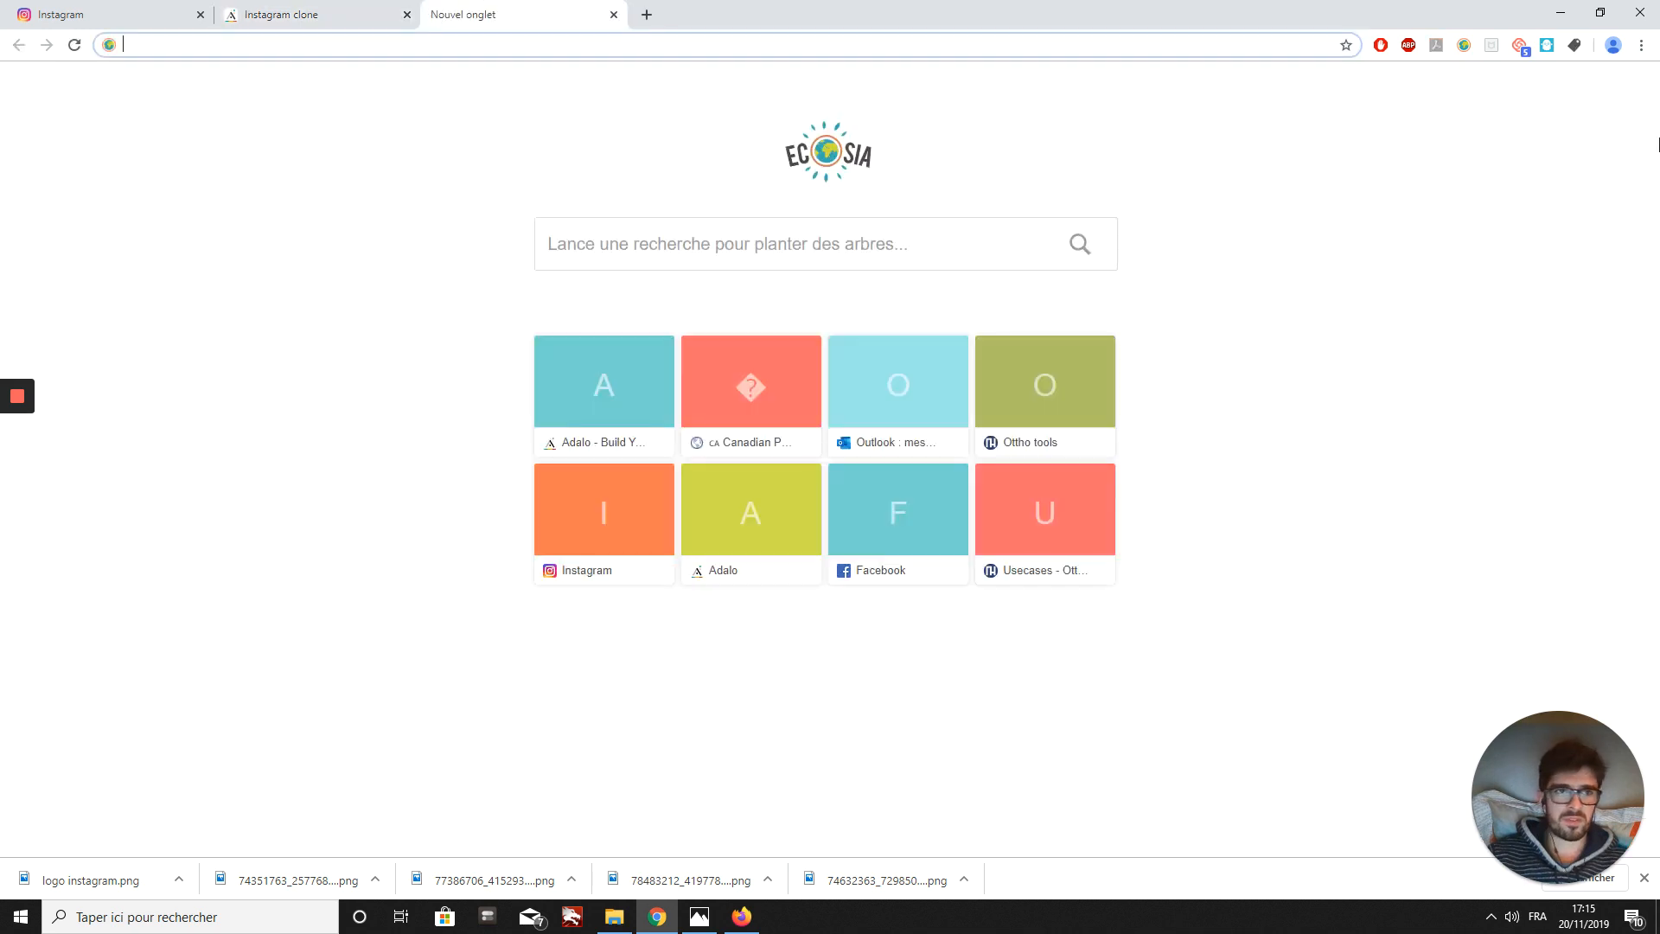
pyautogui.click(1641, 46)
pyautogui.moveTo(1435, 181)
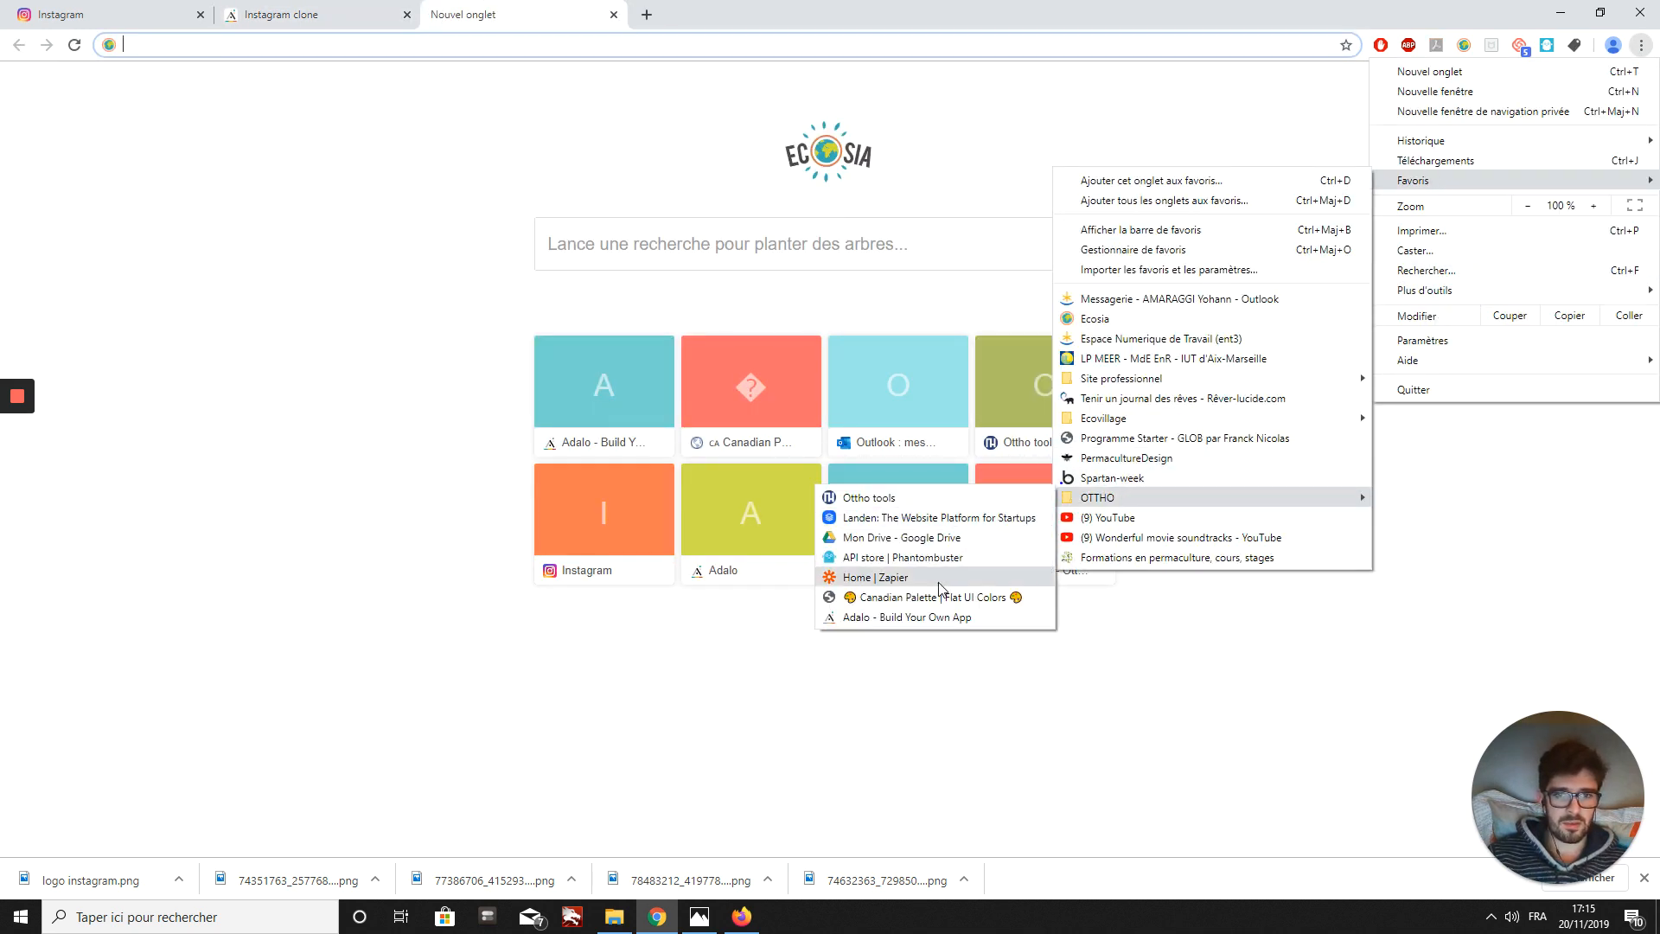
pyautogui.click(927, 603)
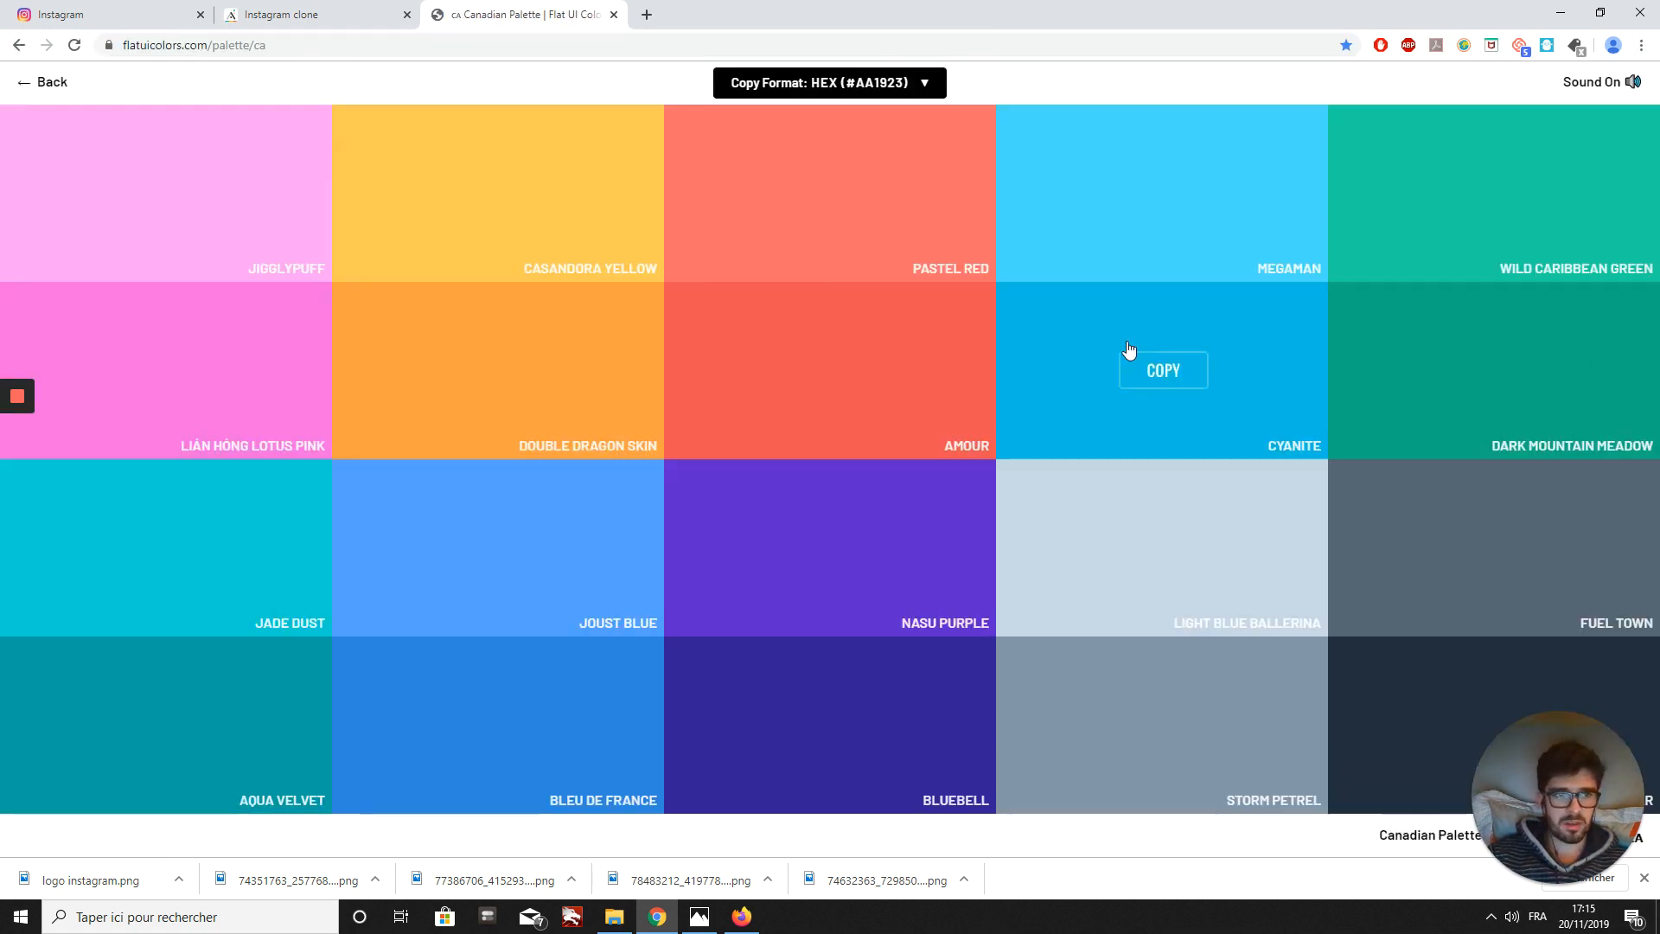
pyautogui.click(1141, 231)
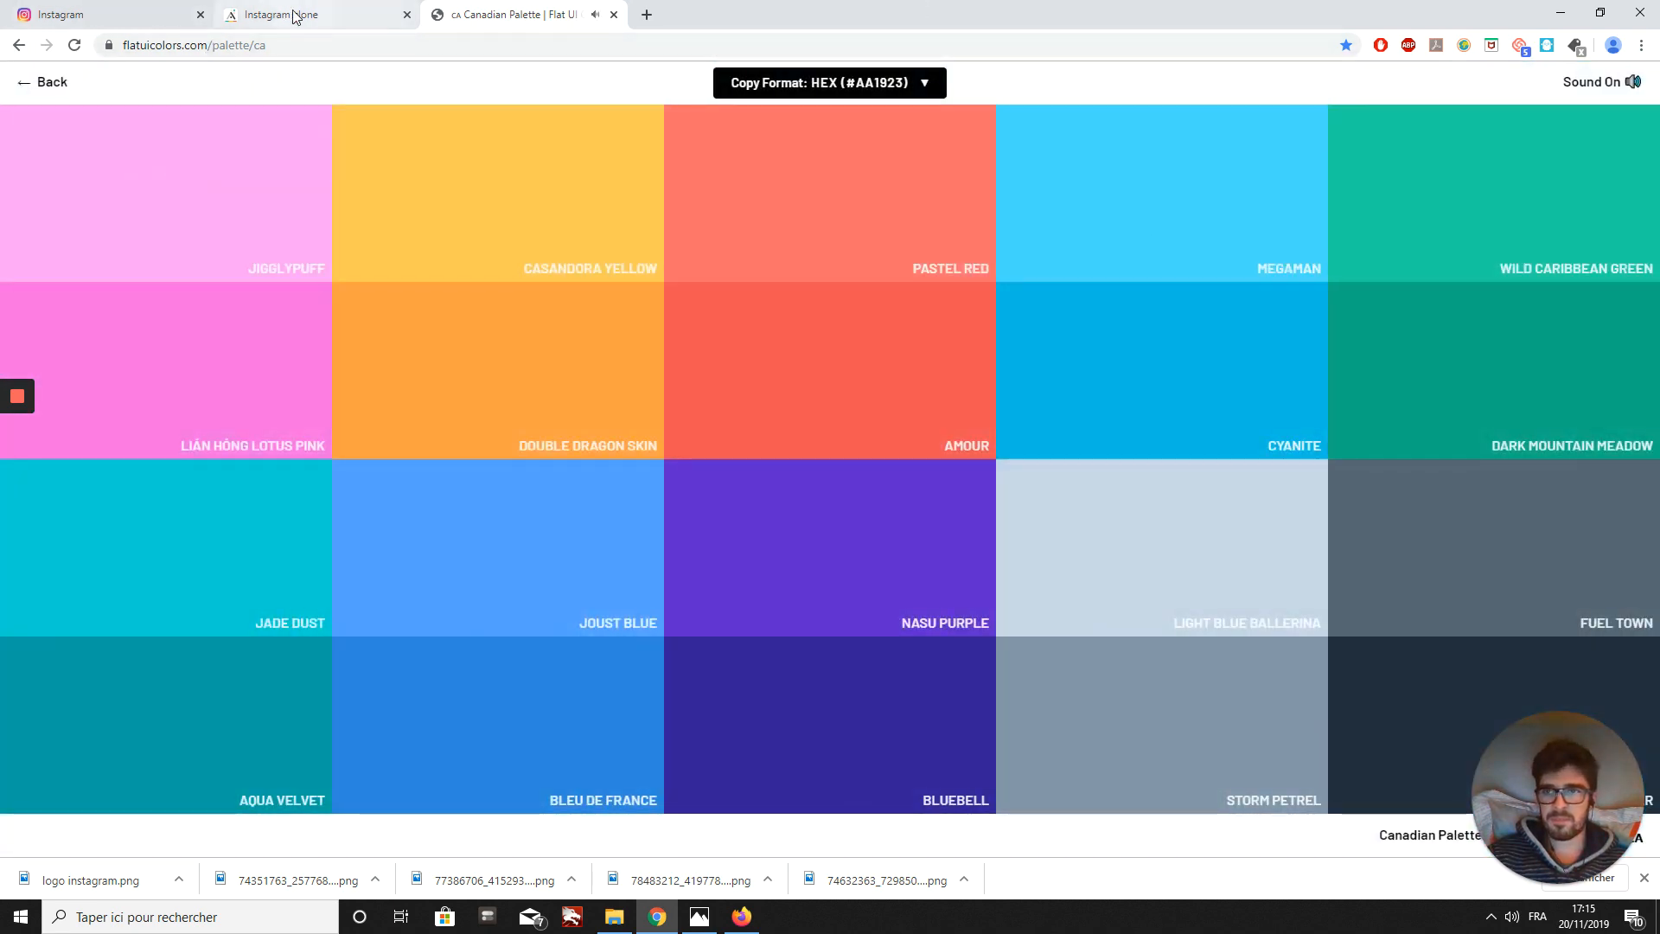
# - Switch back to the Adalo tab and set the COMMENTER button's primary color to #48dbfb
pyautogui.click(296, 16)
pyautogui.click(221, 734)
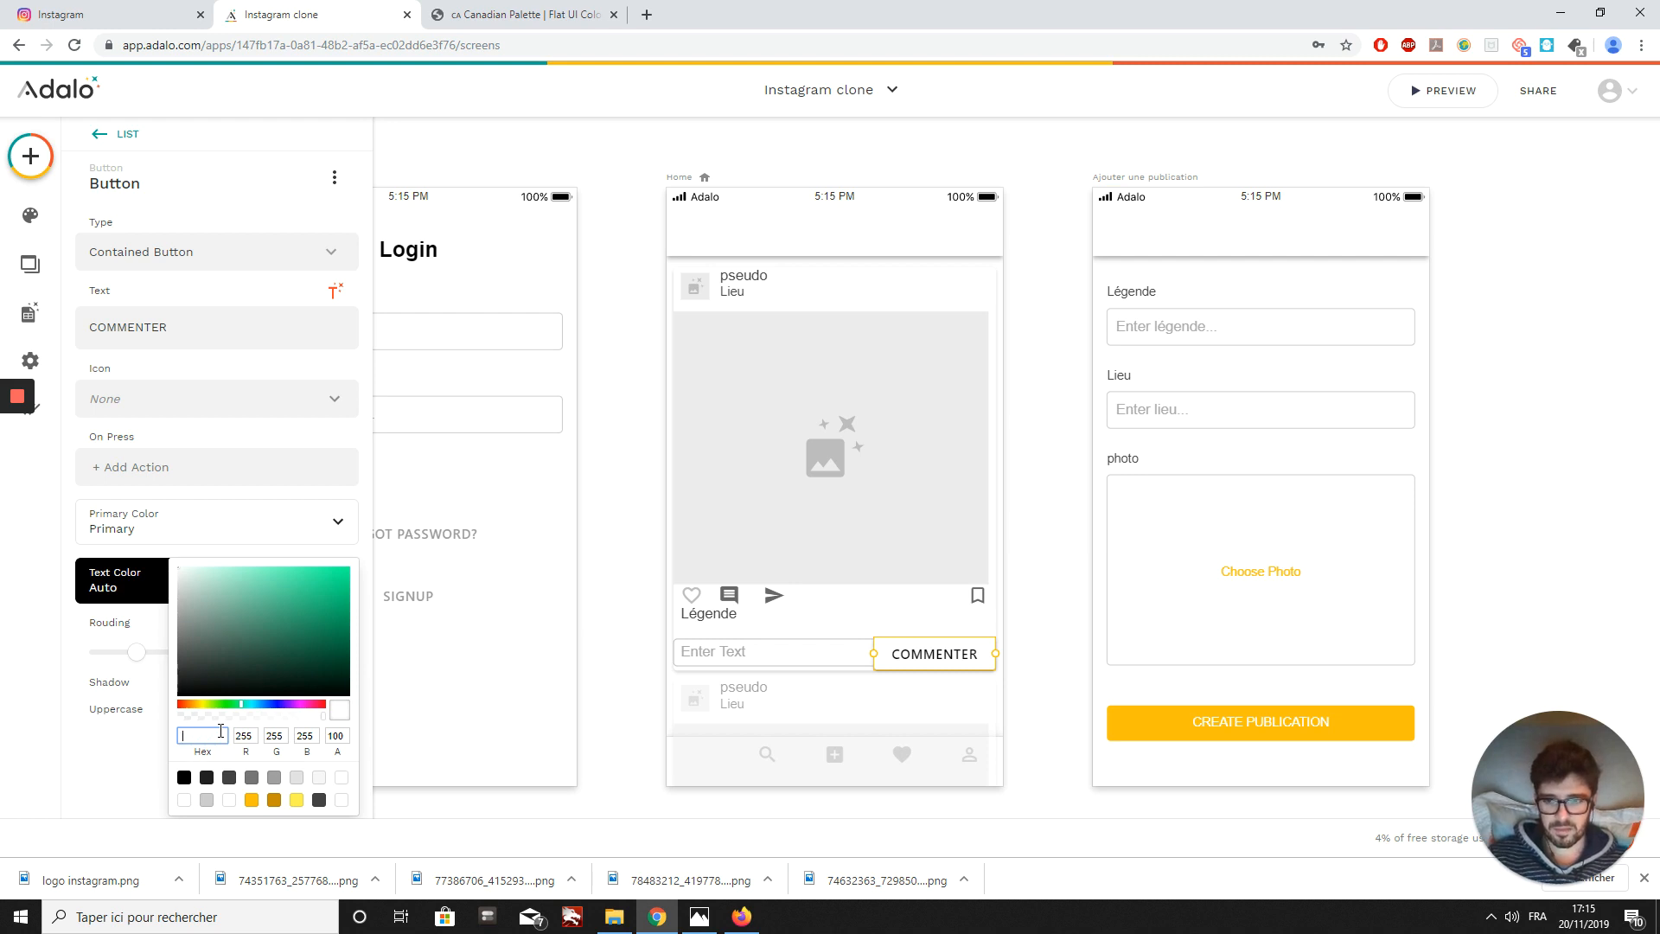
pyautogui.write('#48dbfb')
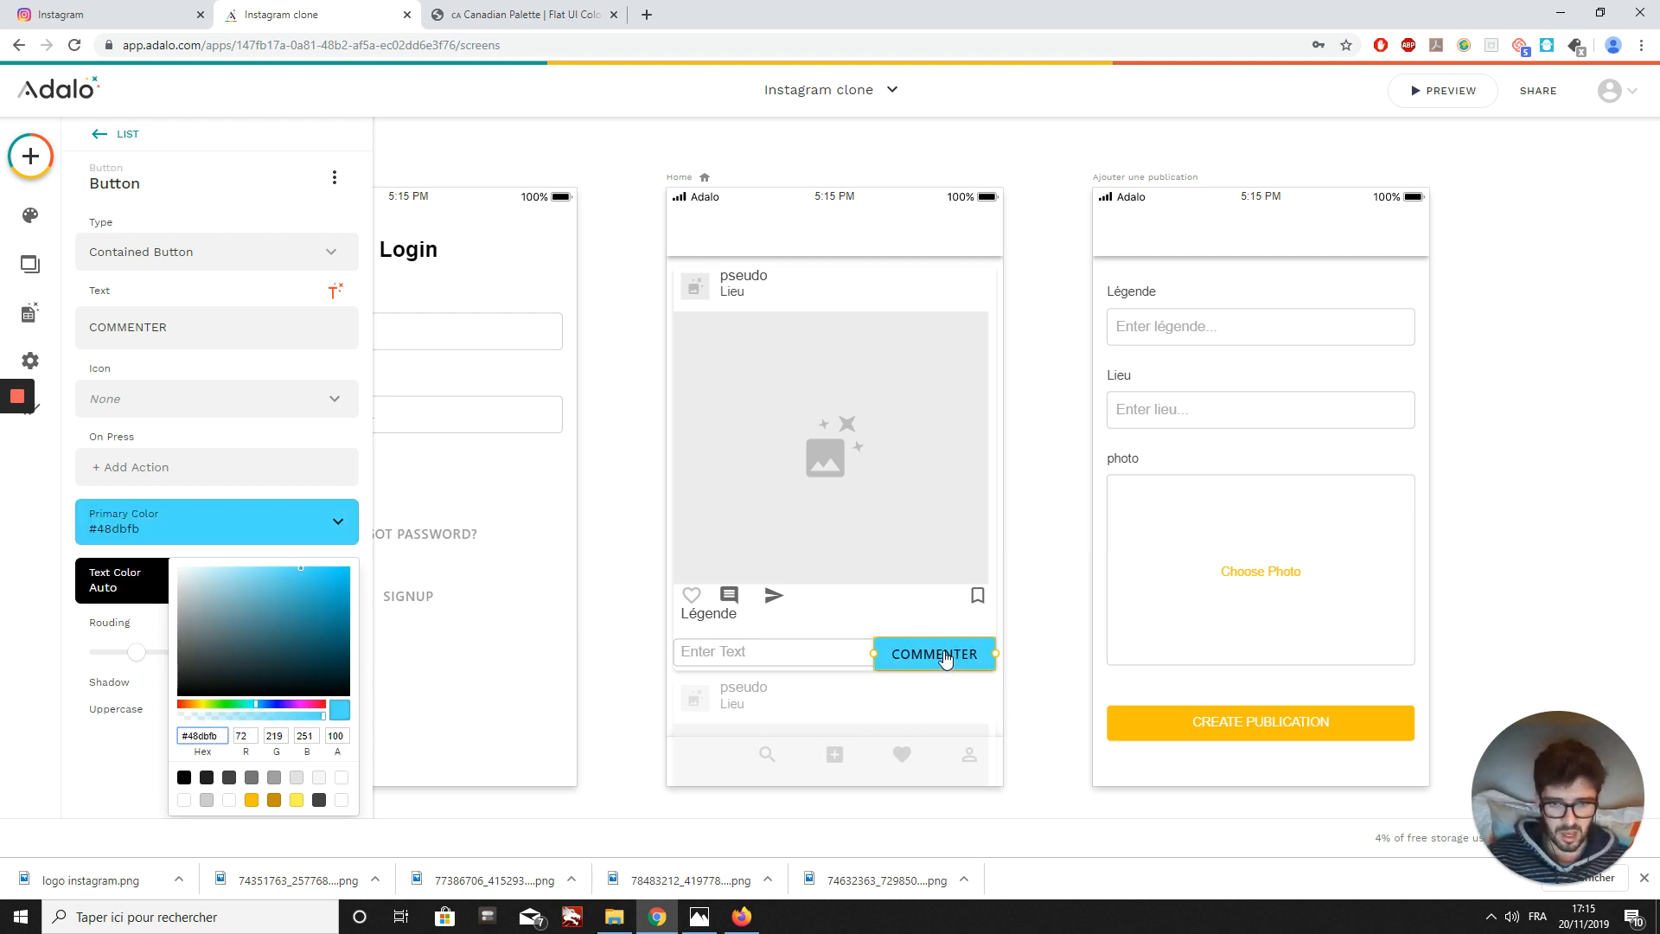
pyautogui.click(121, 746)
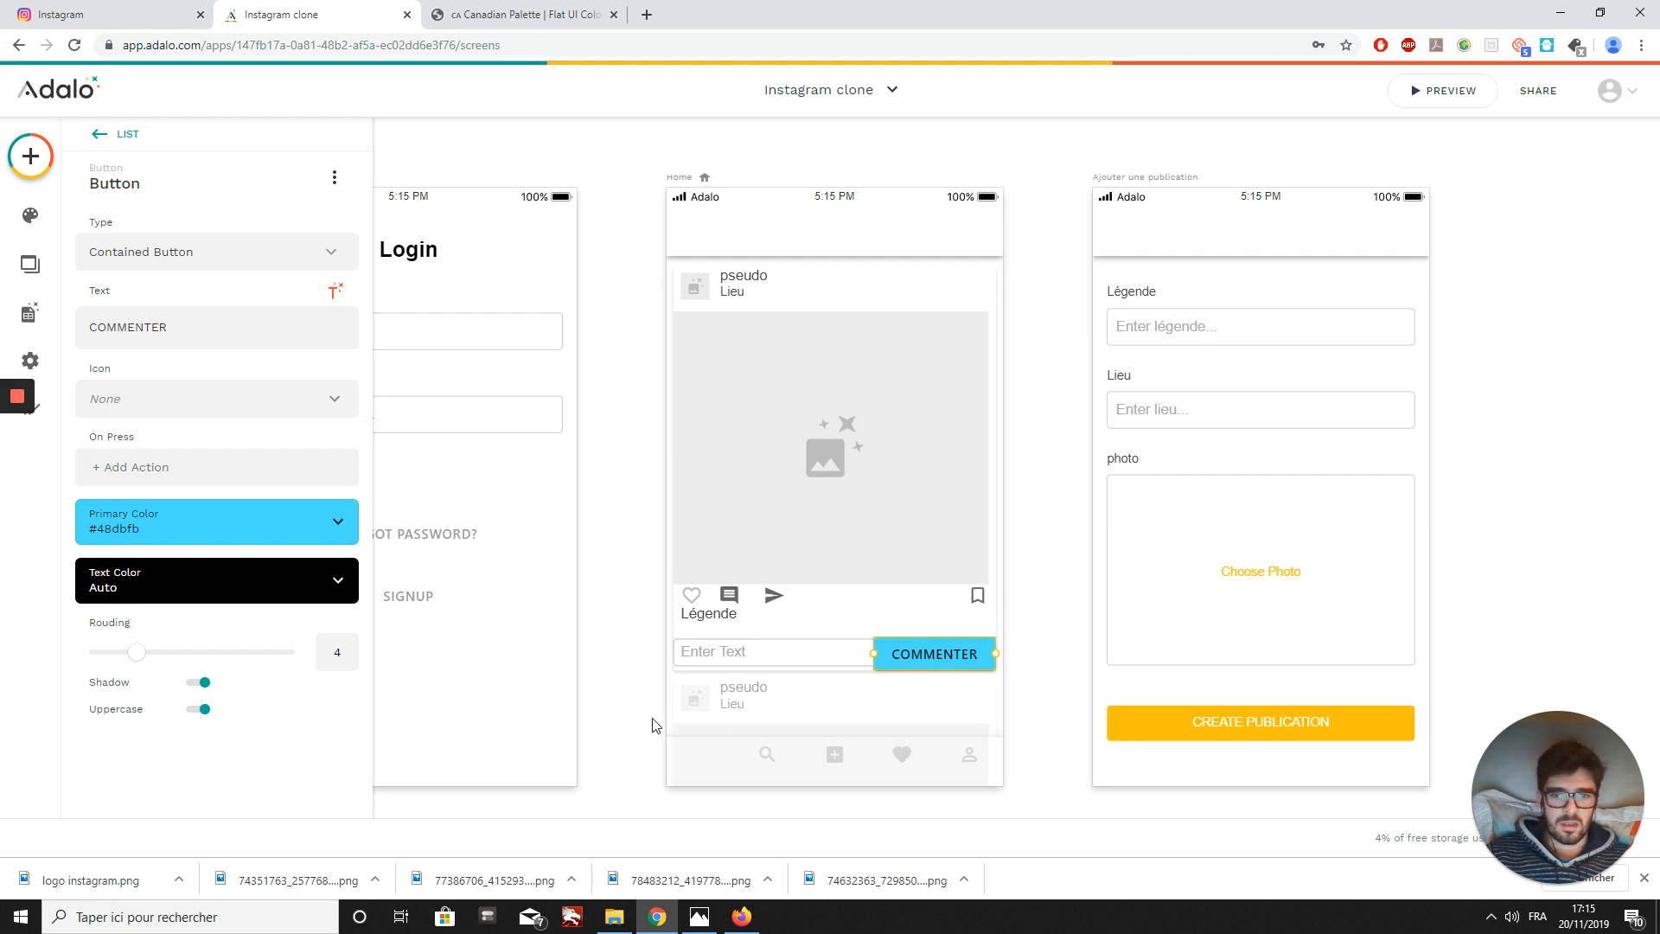
# - Set the Home app bar's text and icons color to black, #000000
pyautogui.click(847, 236)
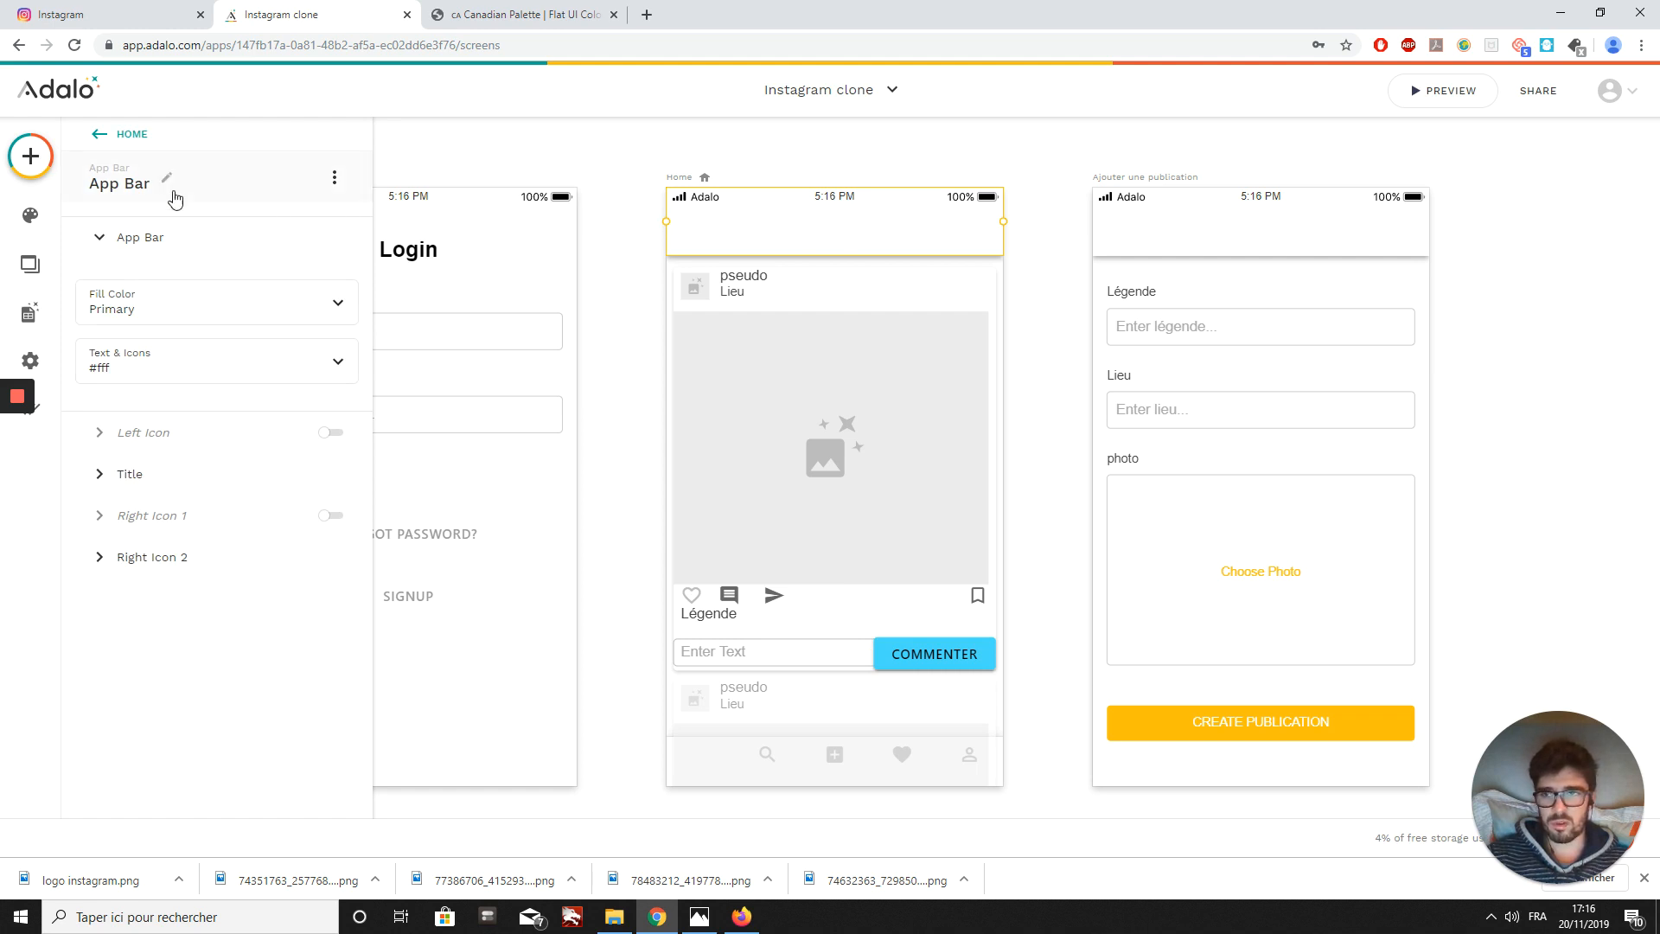
pyautogui.click(32, 218)
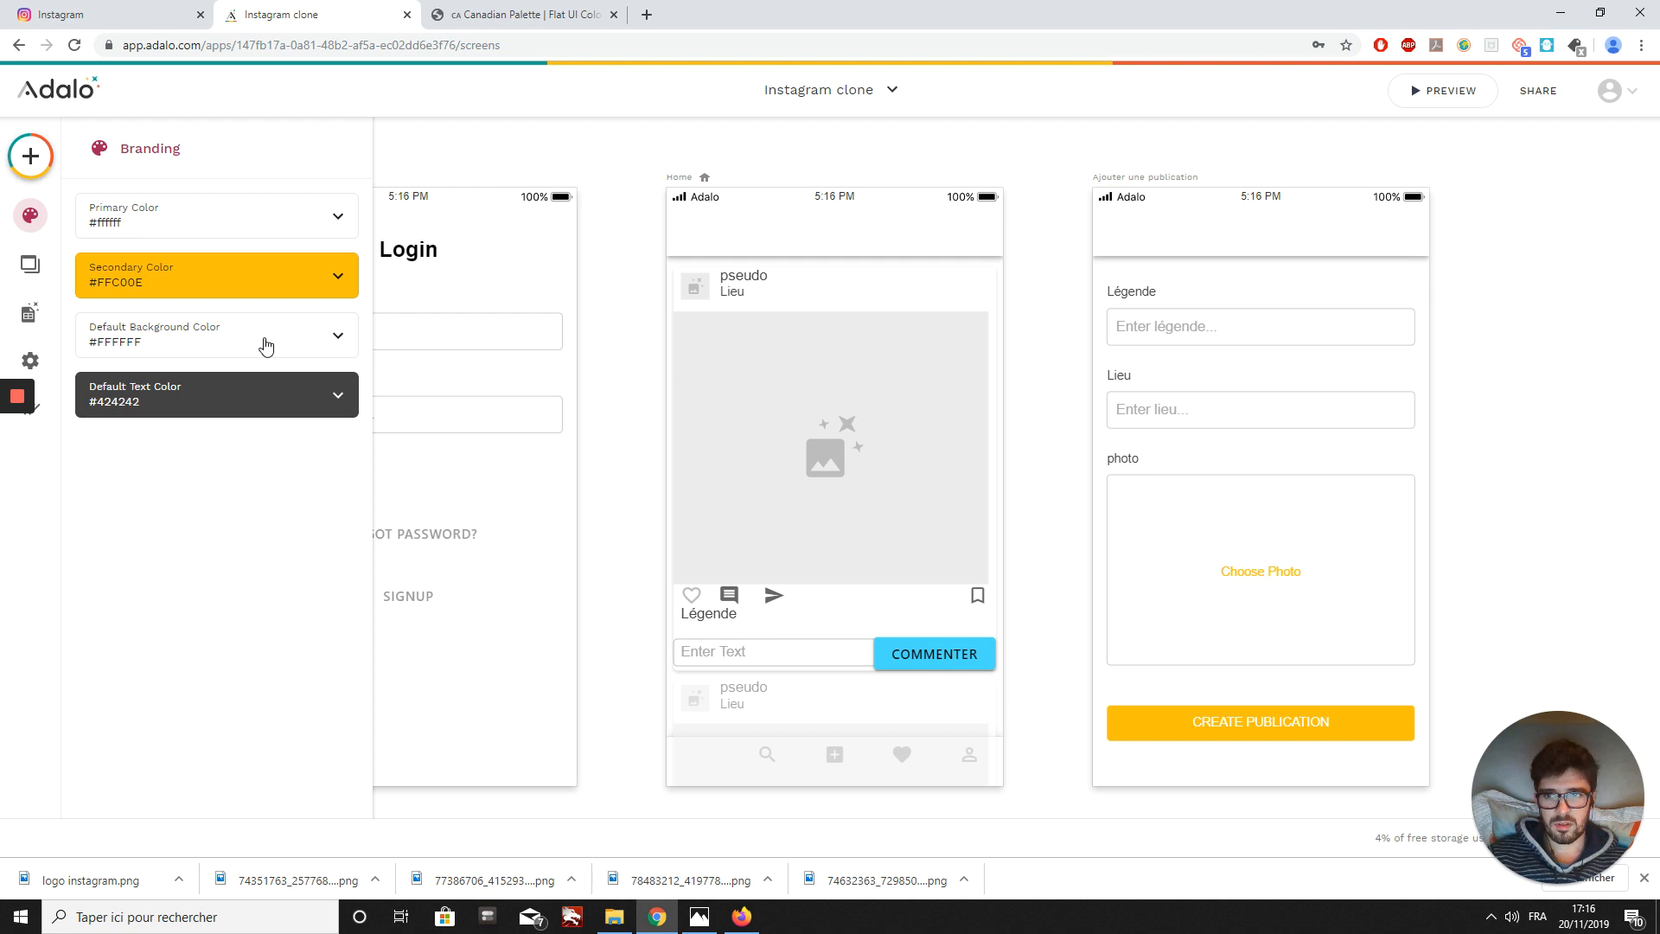
pyautogui.click(821, 239)
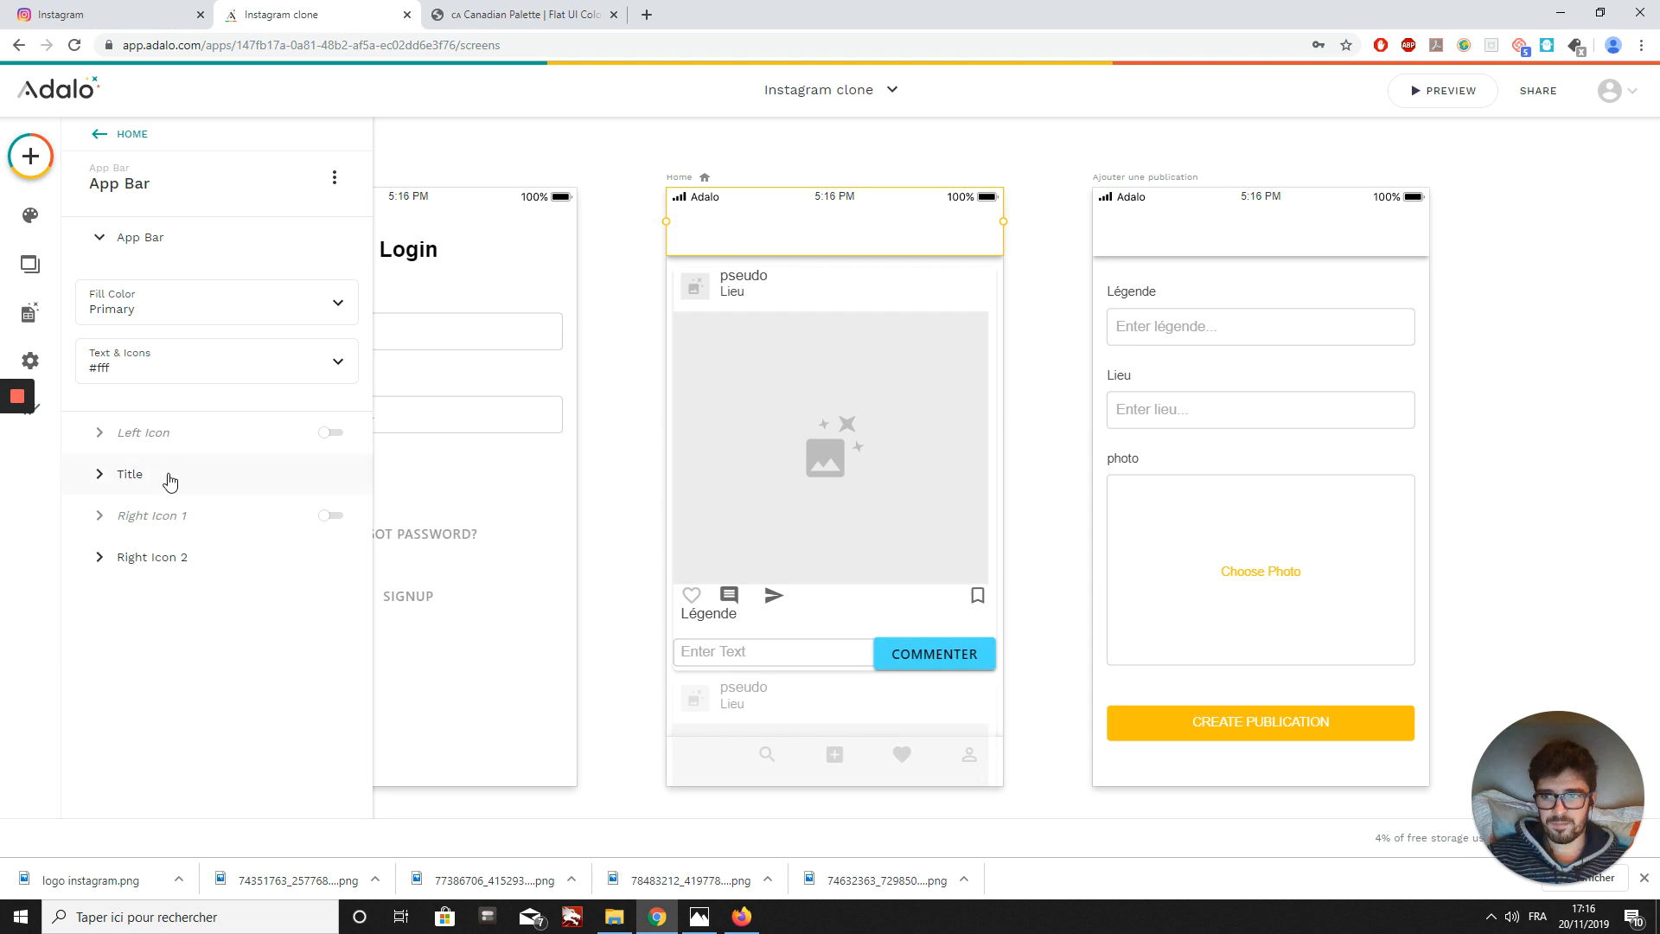
pyautogui.click(165, 376)
pyautogui.click(315, 430)
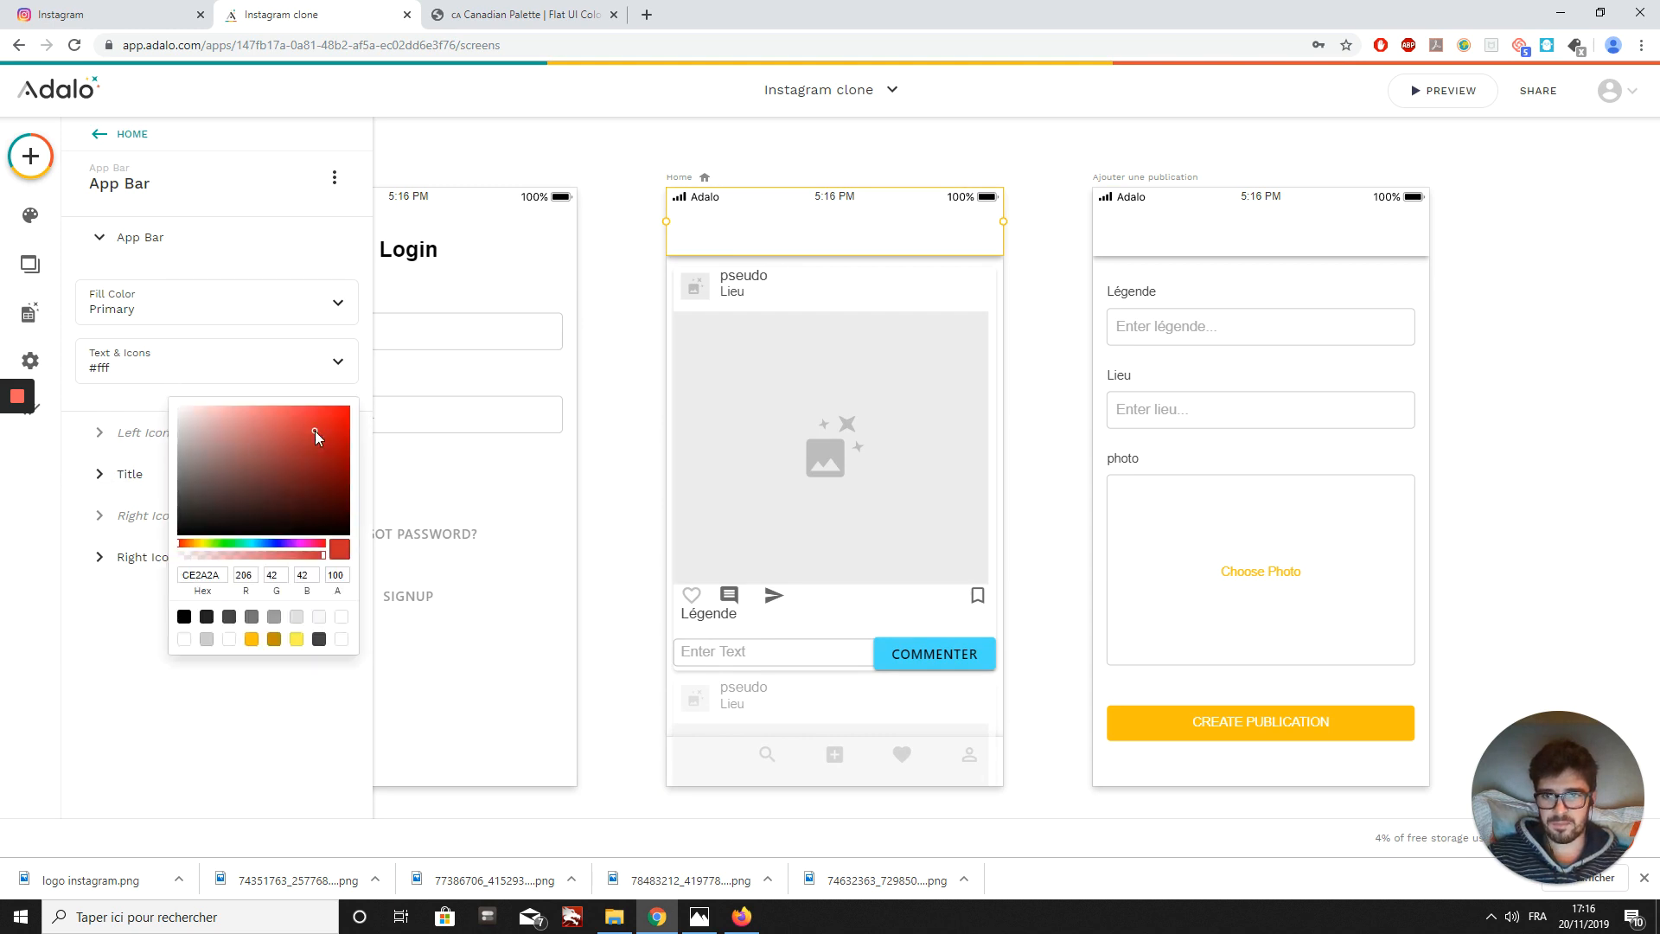
pyautogui.click(184, 617)
# - Examine the app bar title settings and the component list of the Ajouter une publication screen
pyautogui.click(1171, 245)
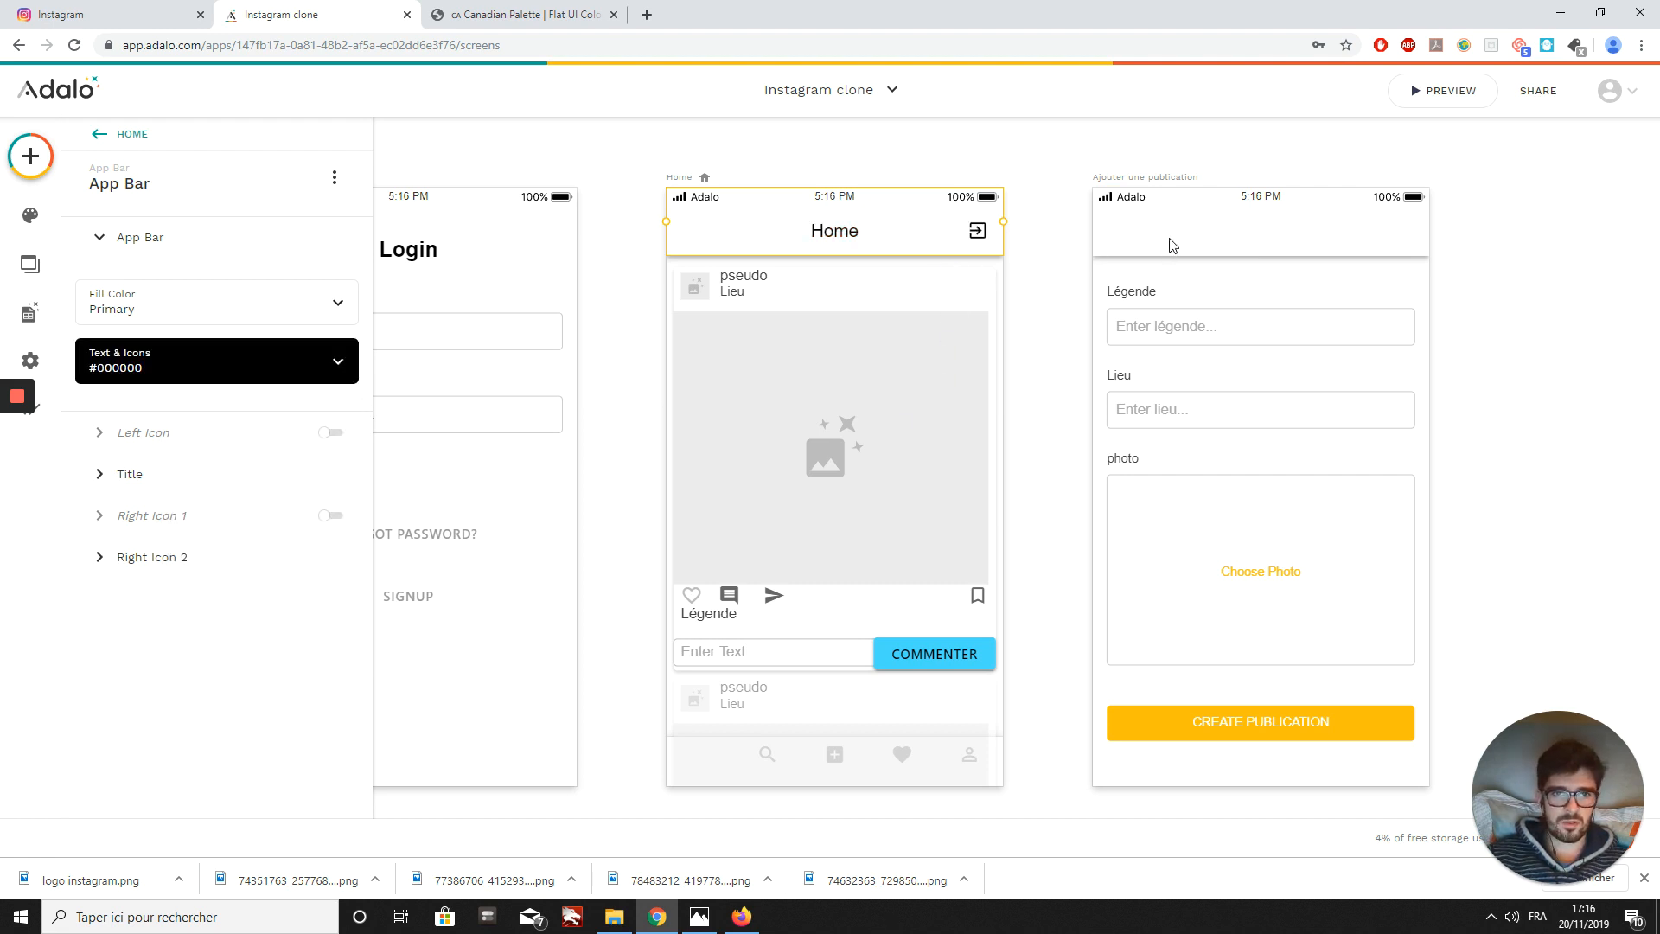
pyautogui.click(1181, 238)
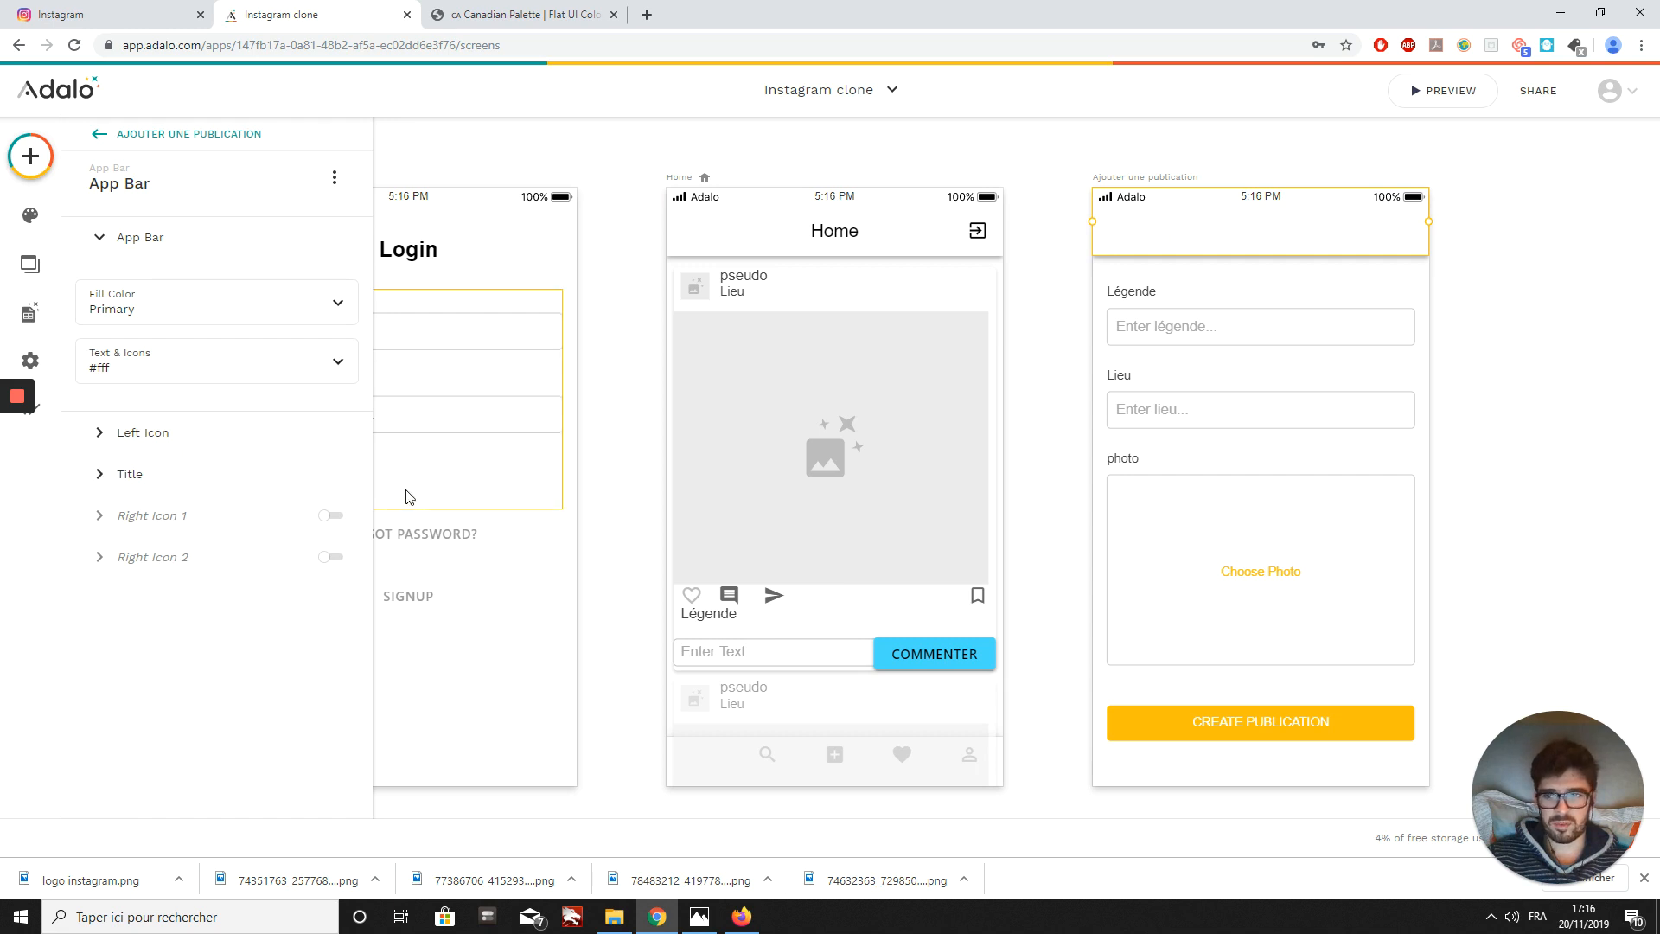
pyautogui.click(131, 474)
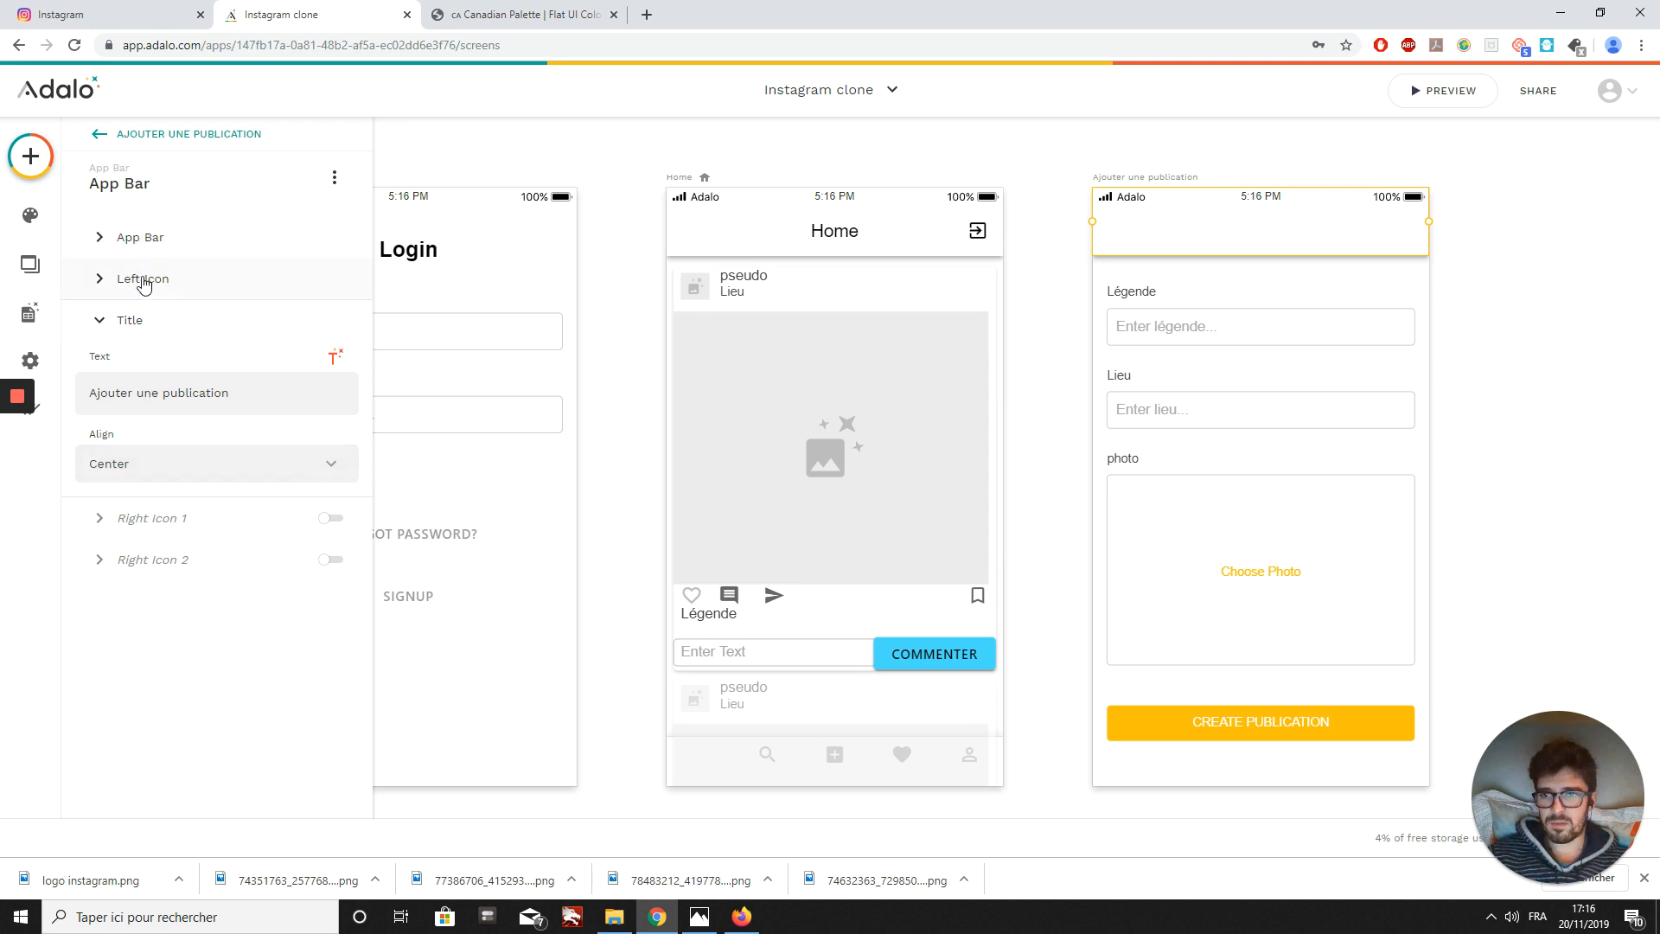
pyautogui.click(1127, 184)
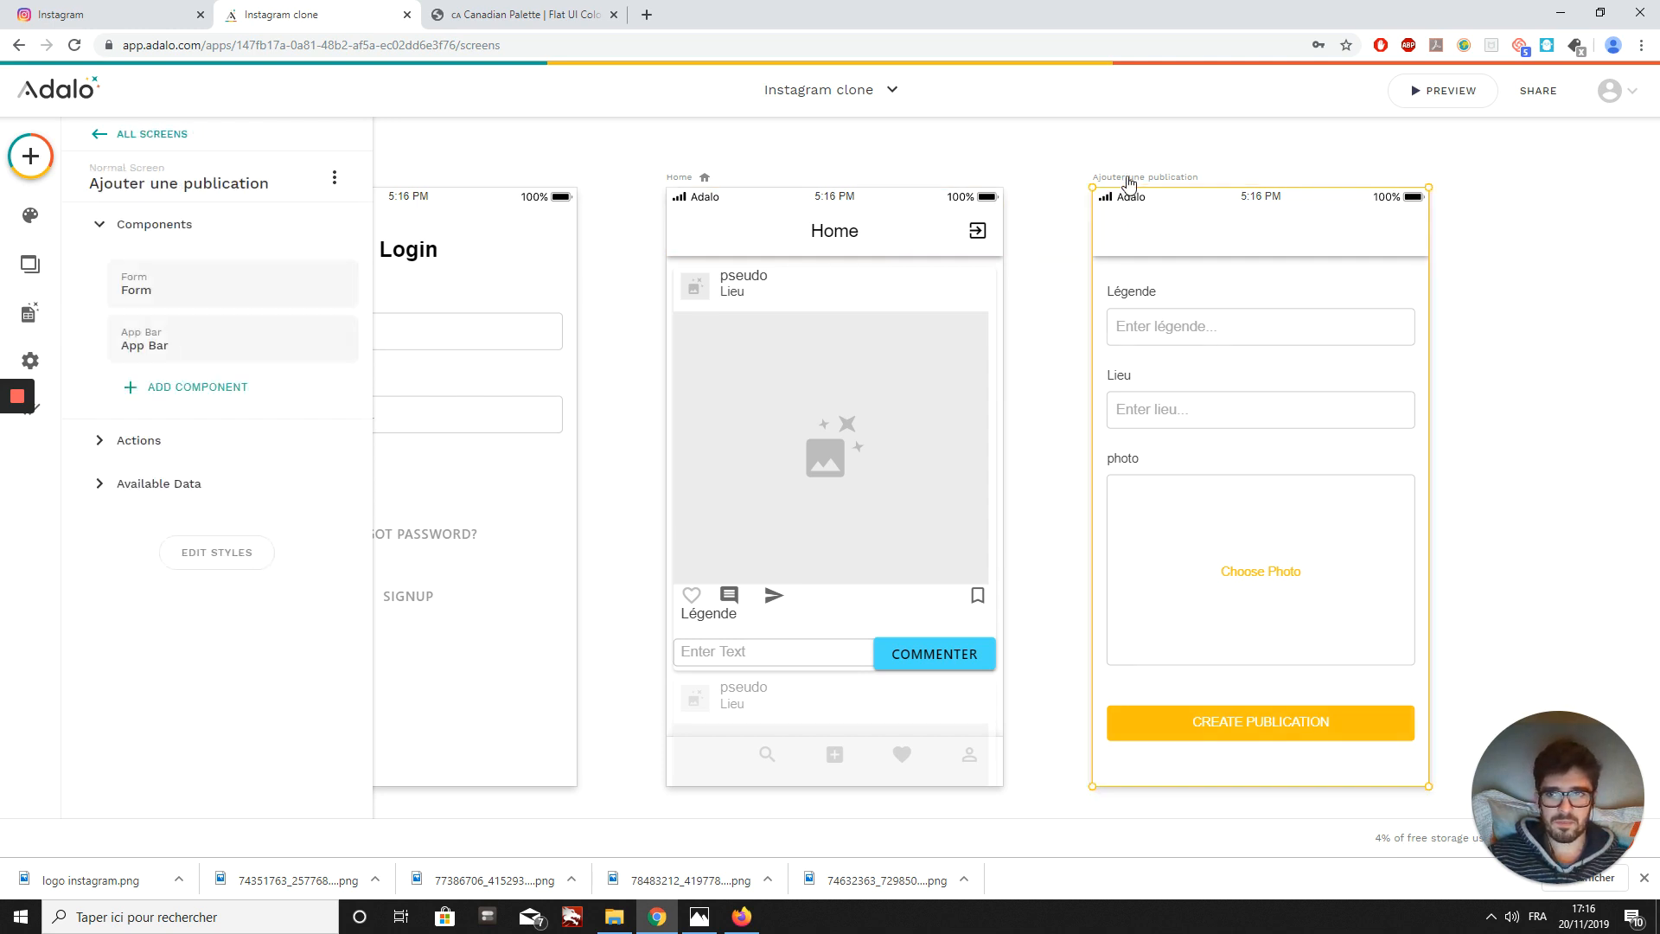
pyautogui.click(1269, 247)
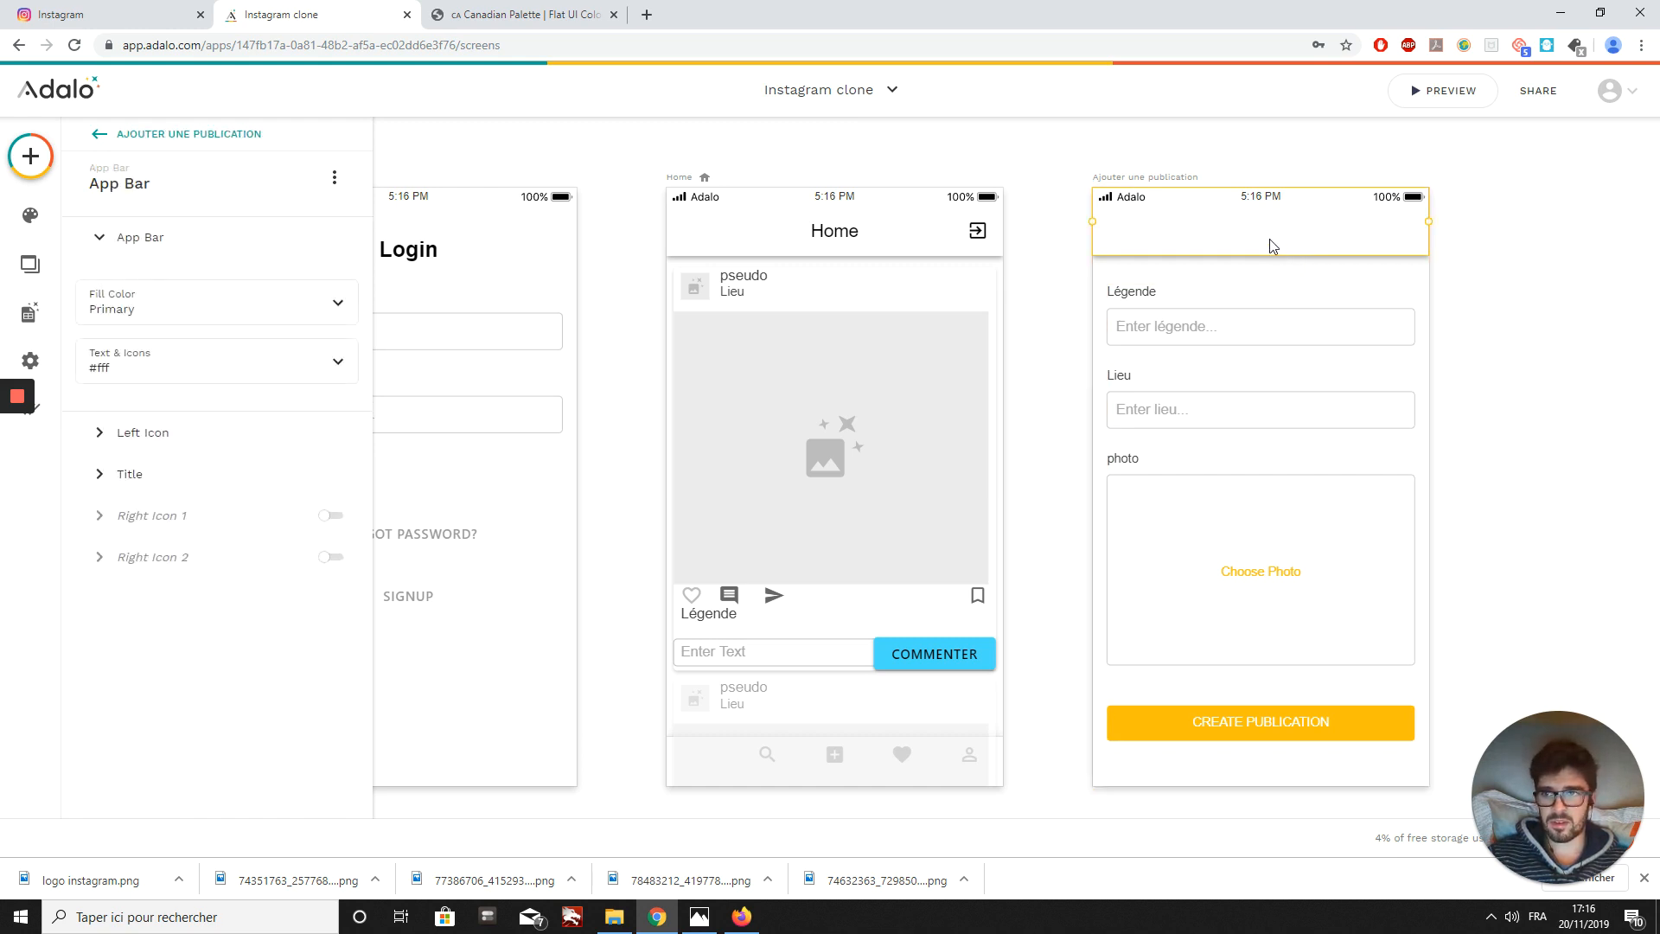
pyautogui.click(1030, 147)
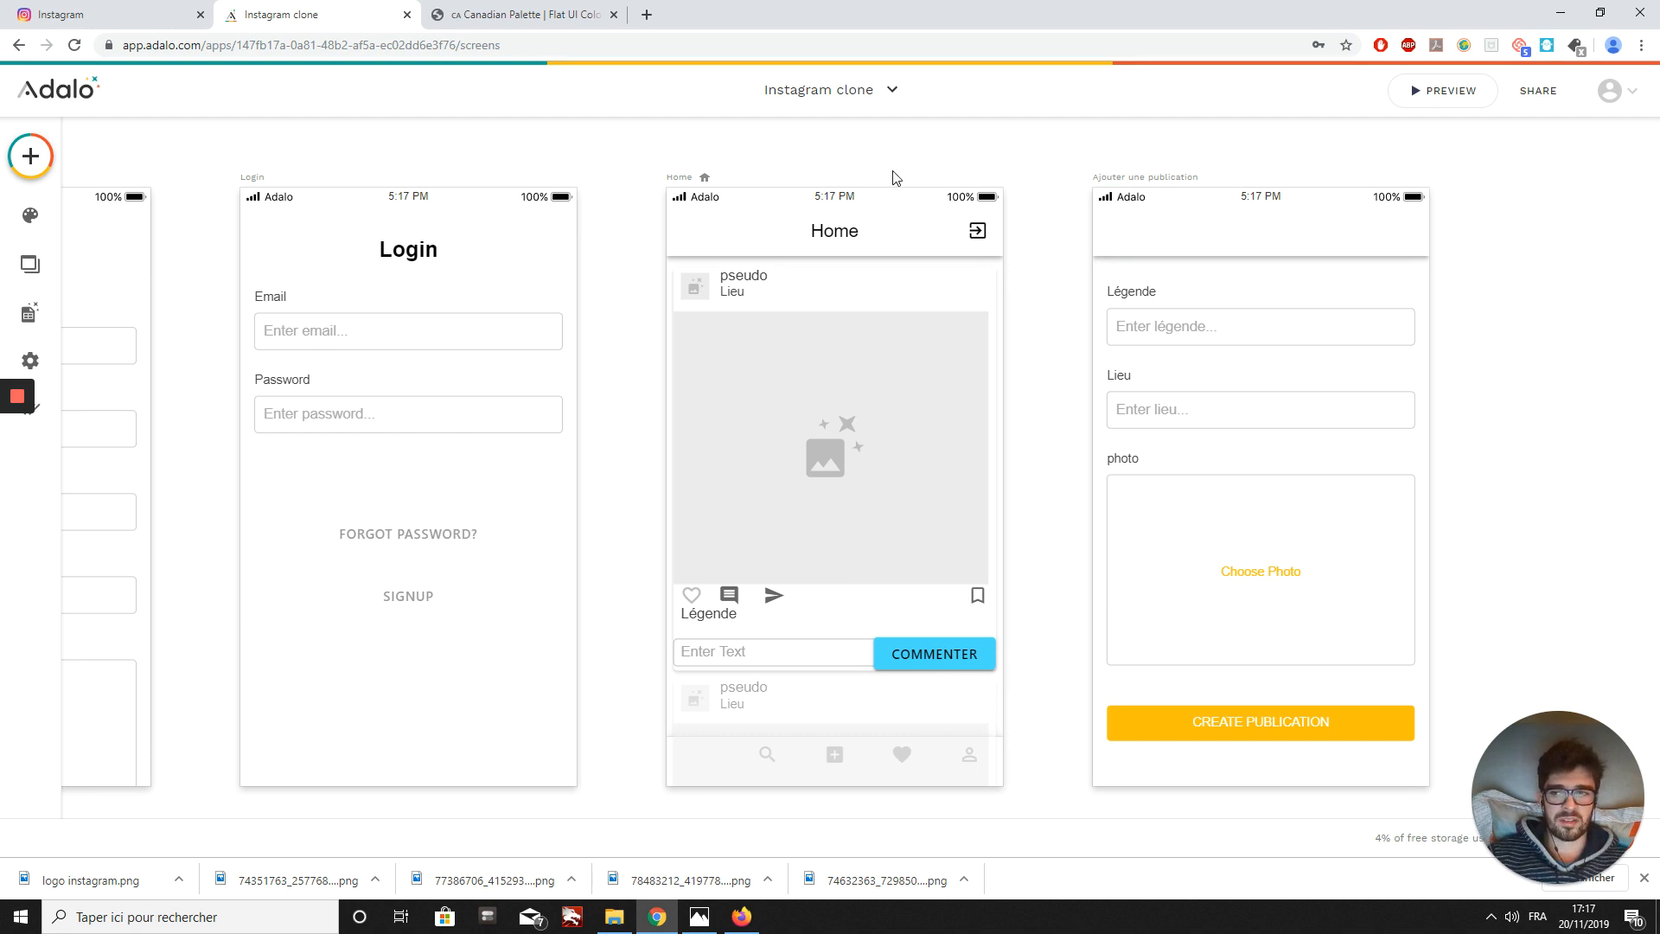
pyautogui.moveTo(17, 398)
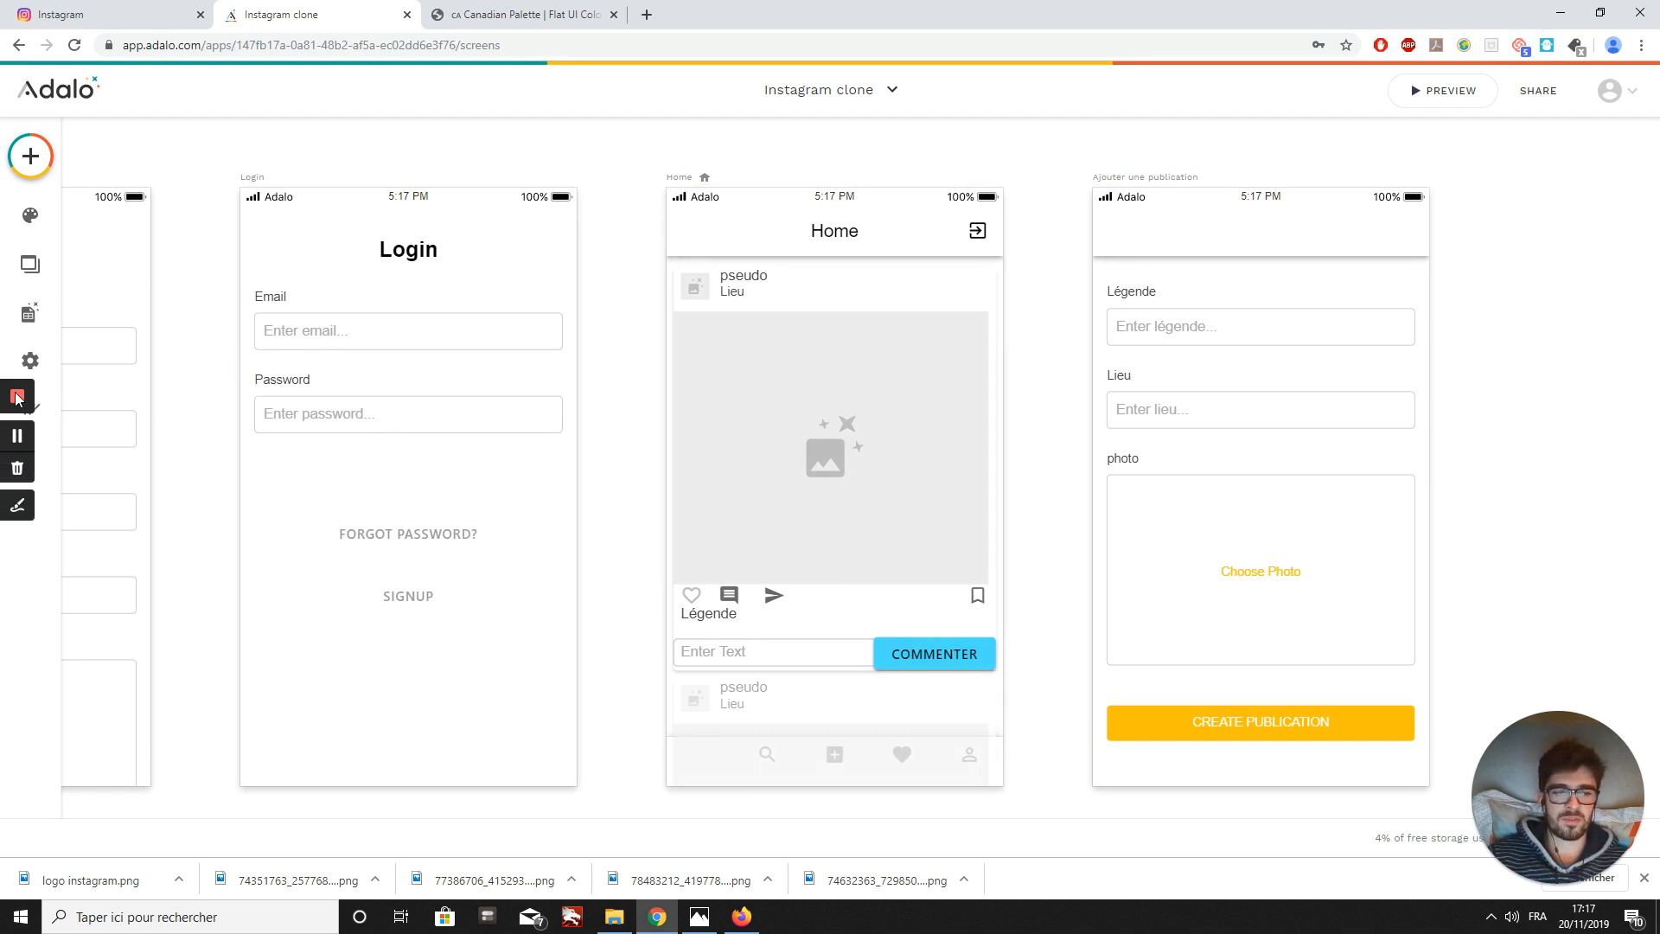